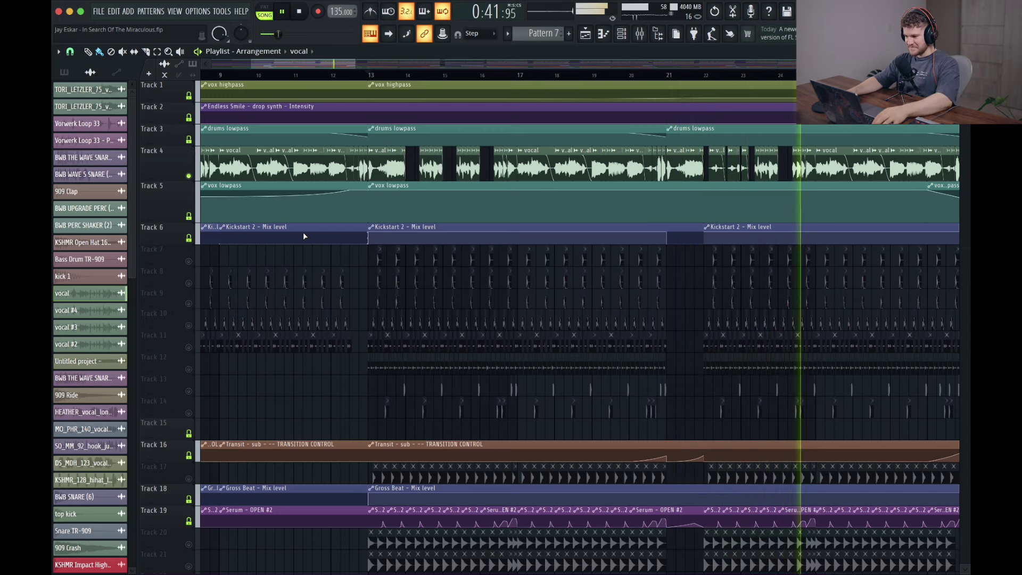
Select bars 13 to 17 in the playlist timeline and play back the soloed vocal over that range.
{"action": "key", "text": "space"}
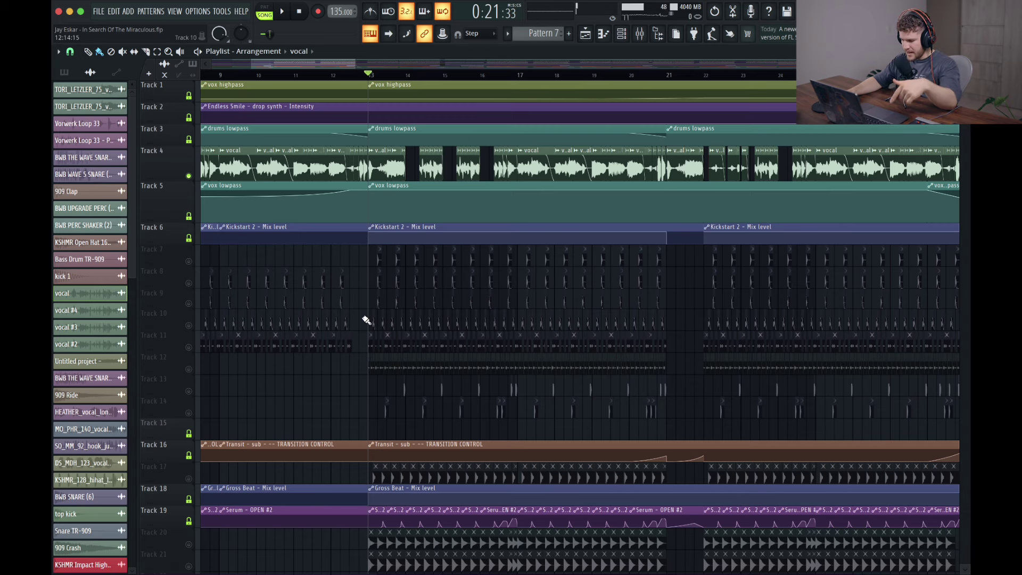
{"action": "left_click_drag", "start_coordinate": [373, 76], "coordinate": [520, 75]}
{"action": "key", "text": "space"}
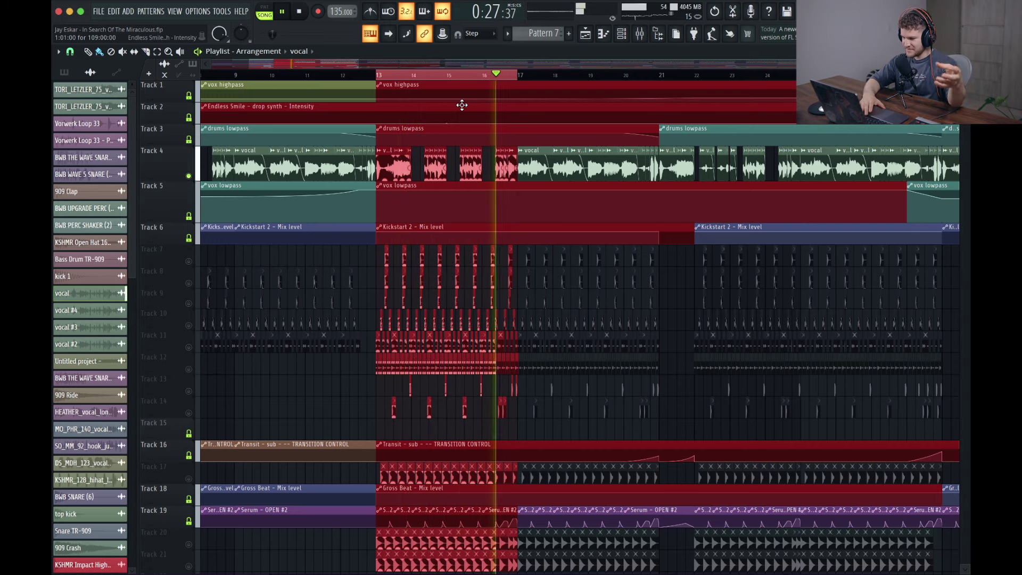
{"action": "key", "text": "space"}
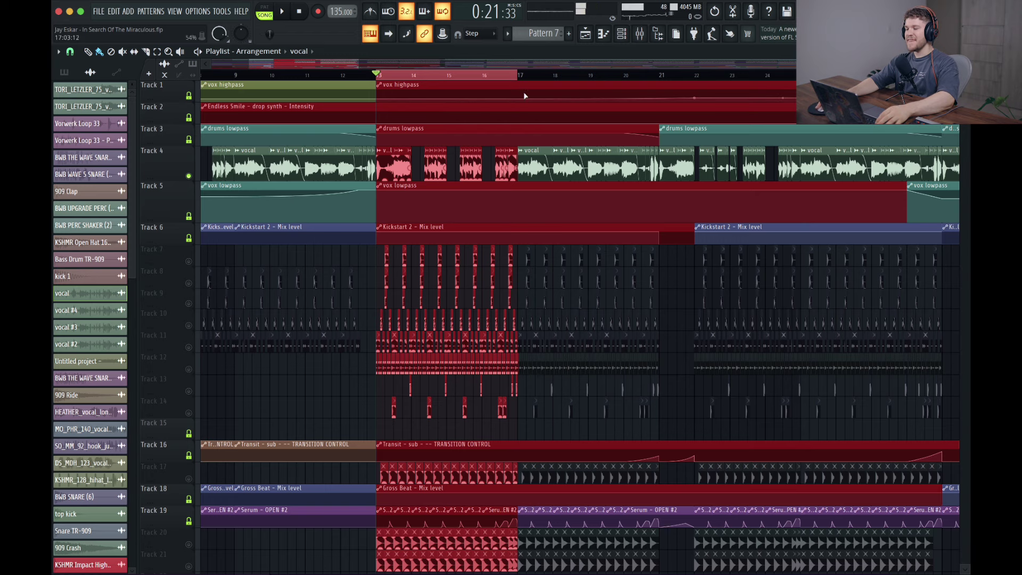
Select bars 17 to 21 in the playlist timeline and play back the soloed vocal there.
{"action": "left_click_drag", "start_coordinate": [521, 77], "coordinate": [659, 88]}
{"action": "key", "text": "space"}
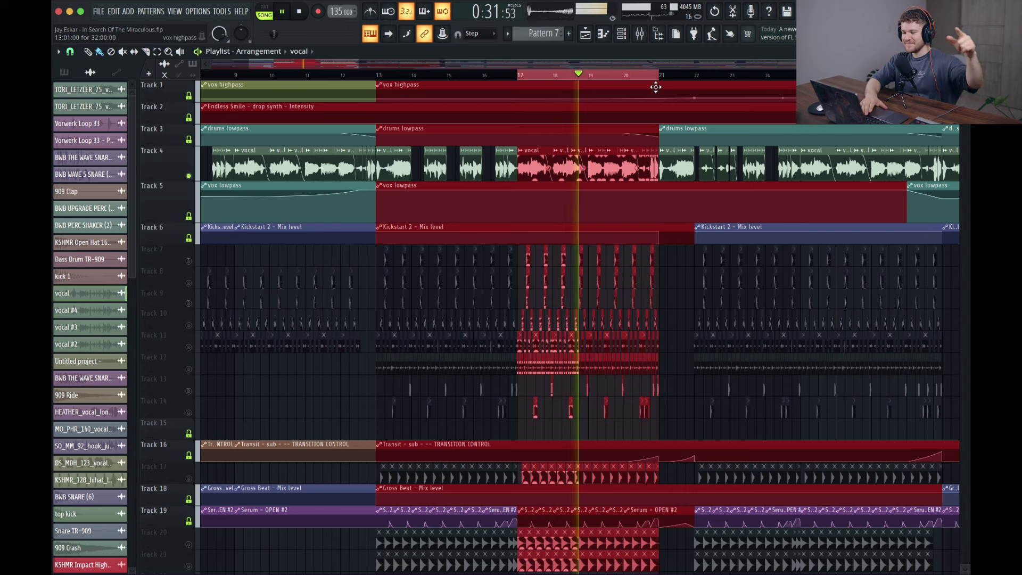
{"action": "key", "text": "space"}
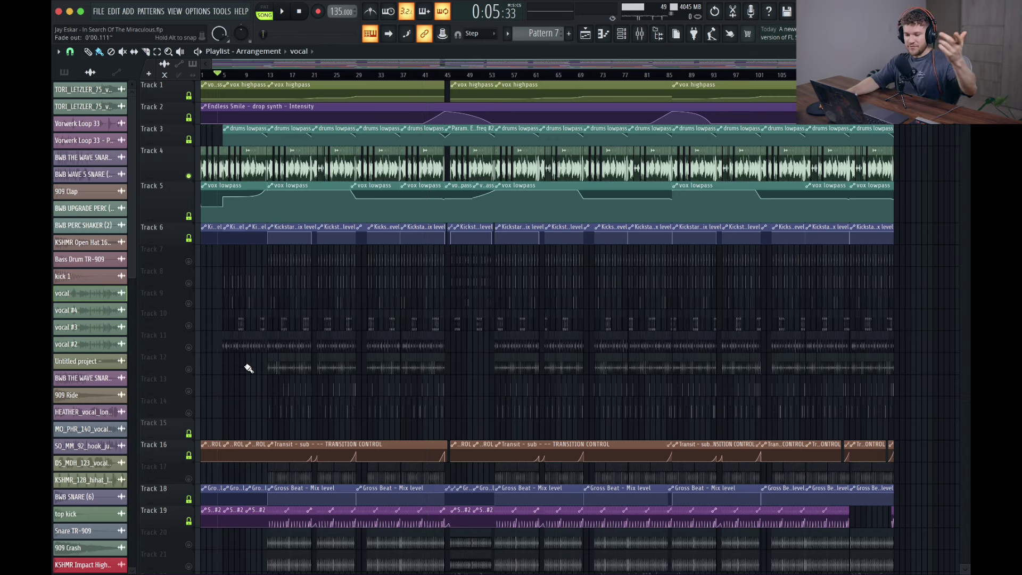
{"action": "scroll", "coordinate": [245, 379], "scroll_direction": "down", "scroll_amount": 3}
{"action": "scroll", "coordinate": [246, 379], "scroll_direction": "down", "scroll_amount": 2}
{"action": "scroll", "coordinate": [242, 373], "scroll_direction": "up", "scroll_amount": 5}
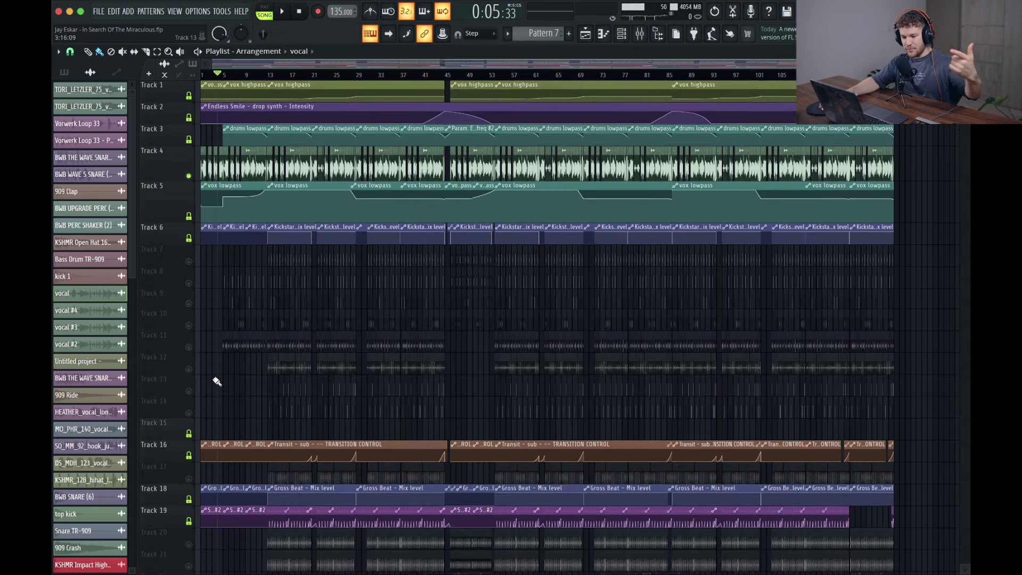
{"action": "left_click", "coordinate": [189, 369]}
{"action": "left_click", "coordinate": [188, 391]}
Set the playback position to bar 13 and unmute the kick on Track 21.
{"action": "left_click", "coordinate": [269, 74]}
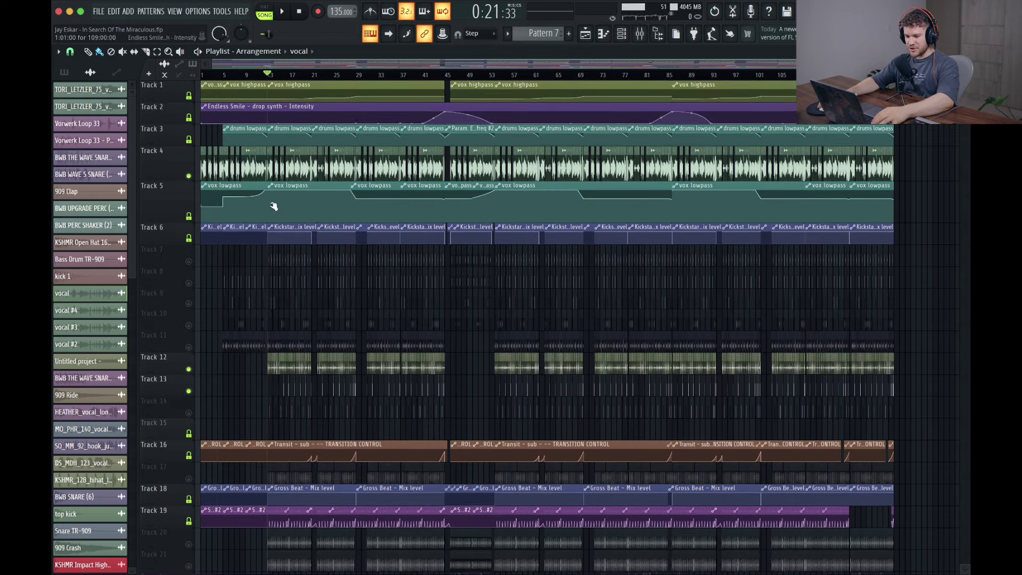
{"action": "scroll", "coordinate": [247, 413], "scroll_direction": "up", "scroll_amount": 4, "text": "ctrl"}
{"action": "scroll", "coordinate": [287, 365], "scroll_direction": "down", "scroll_amount": 7}
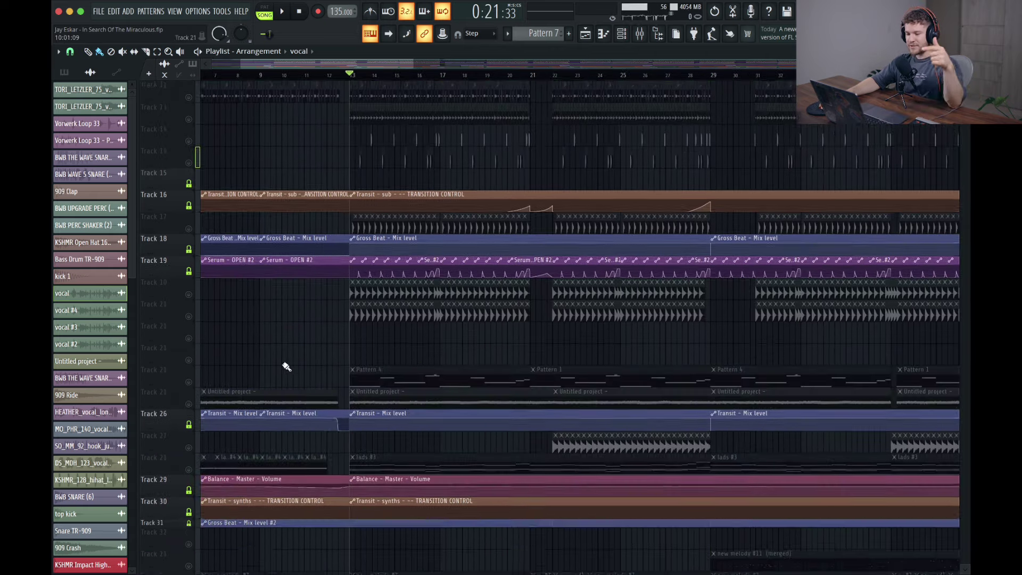
{"action": "left_click", "coordinate": [189, 260]}
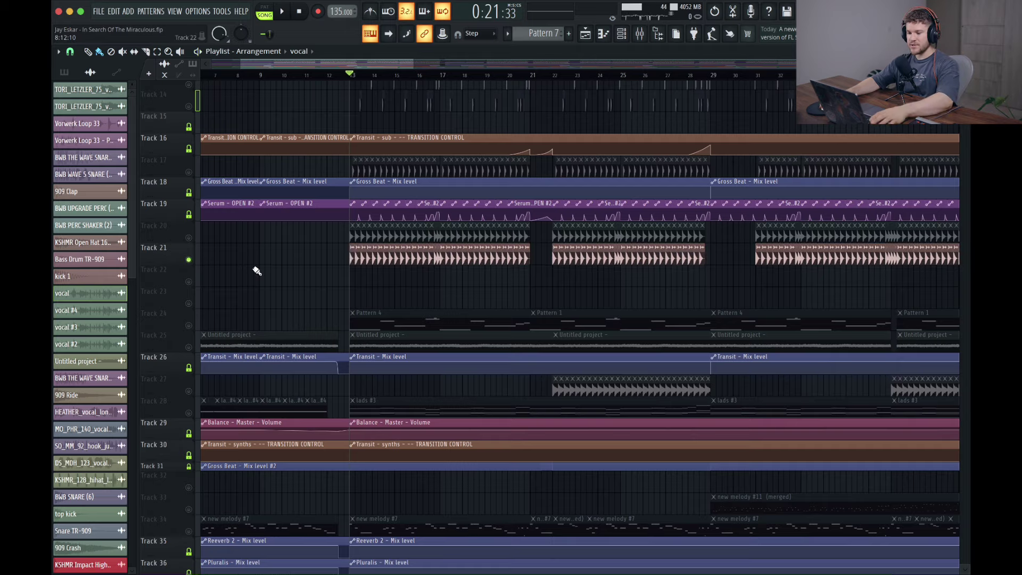
Mute the vocal on Track 4 and play the Track 21 kick on its own from bar 13.
{"action": "key", "text": "space"}
{"action": "scroll", "coordinate": [293, 284], "scroll_direction": "up", "scroll_amount": 6}
{"action": "key", "text": "space"}
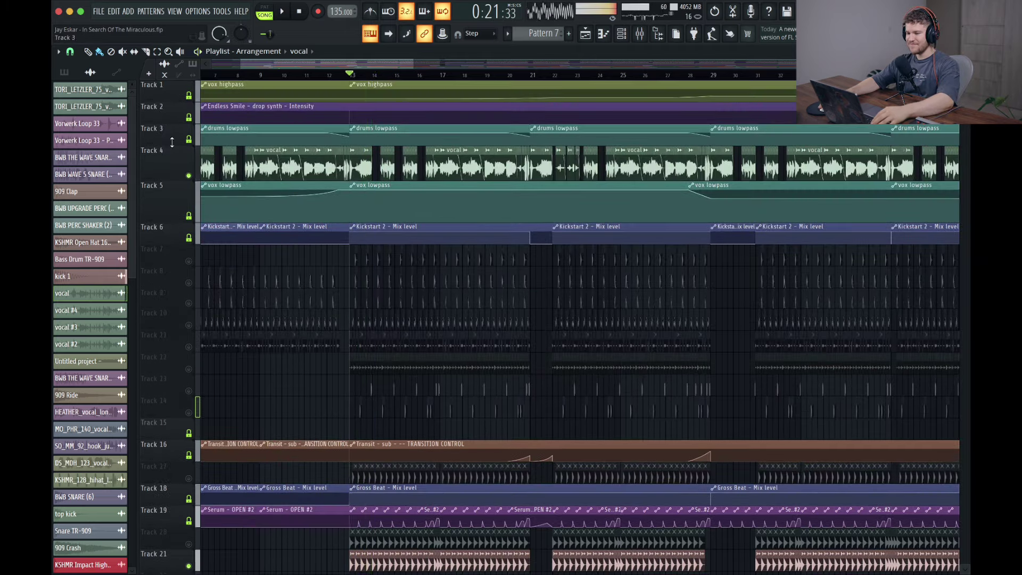
{"action": "scroll", "coordinate": [291, 325], "scroll_direction": "down", "scroll_amount": 6}
{"action": "scroll", "coordinate": [290, 250], "scroll_direction": "up", "scroll_amount": 1}
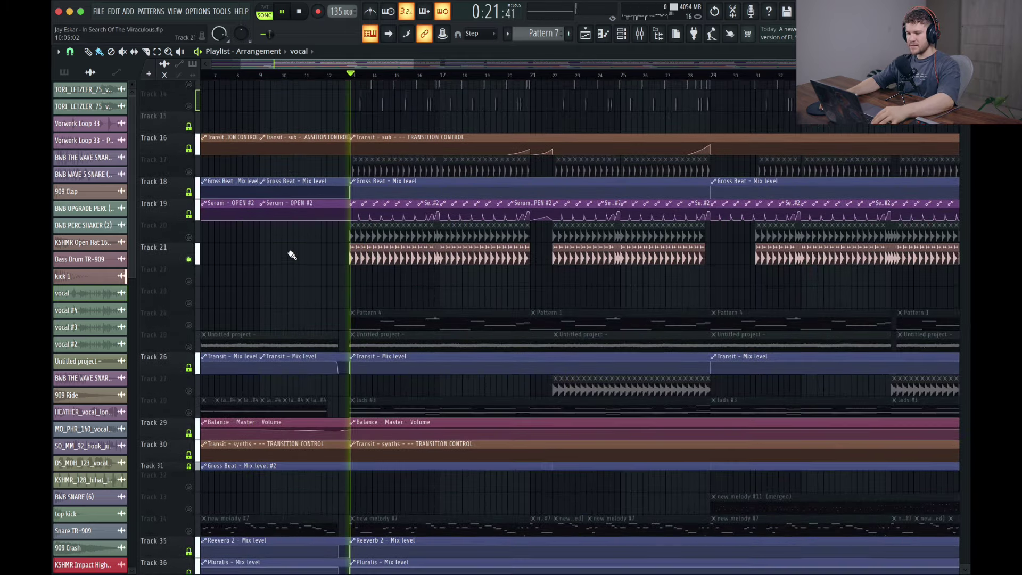
{"action": "key", "text": "space"}
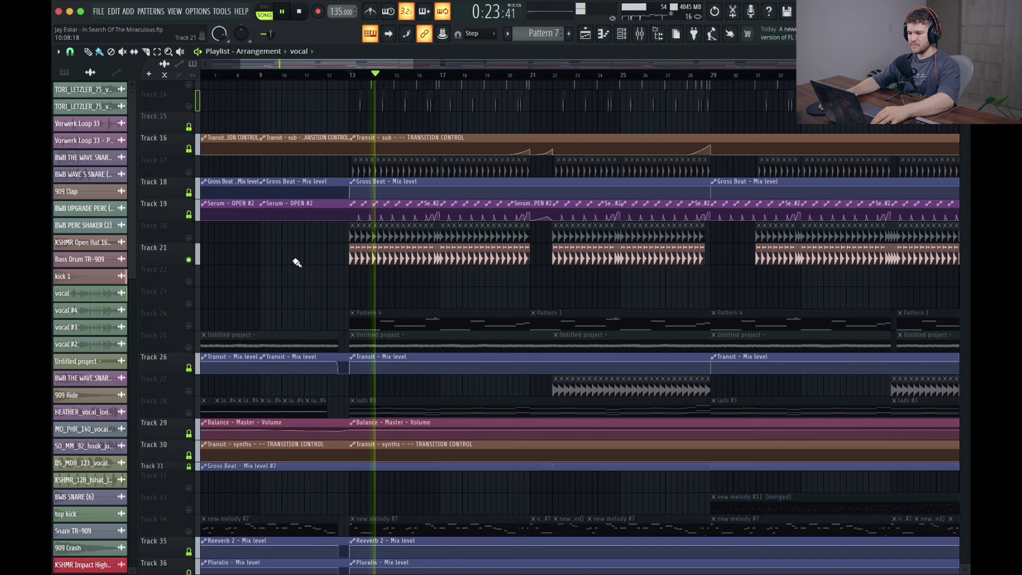
{"action": "key", "text": "space"}
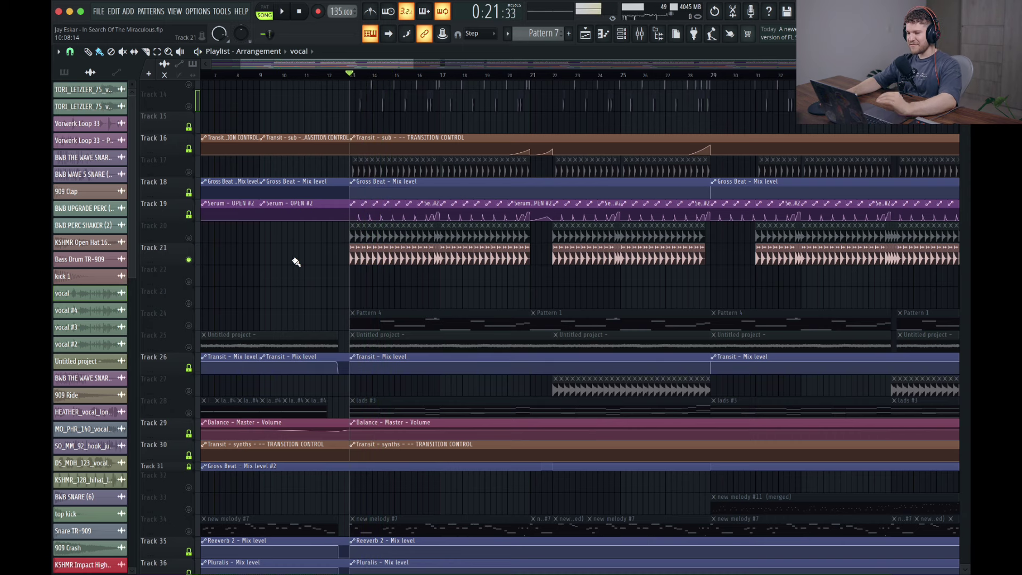
Unmute the top kick on Track 20 and play both kicks, toggling the top kick off and on to compare.
{"action": "left_click", "coordinate": [190, 238]}
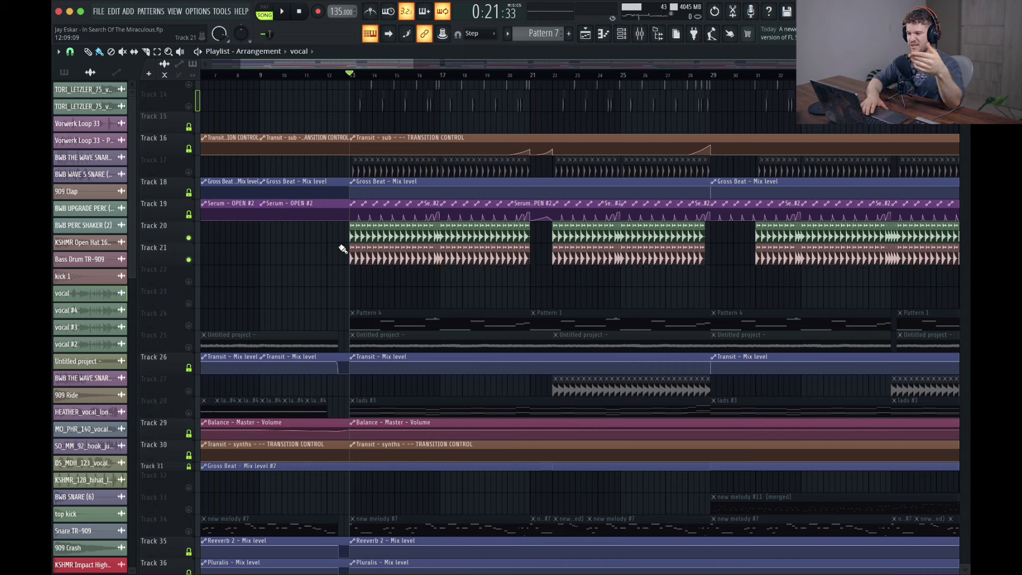
{"action": "key", "text": "space"}
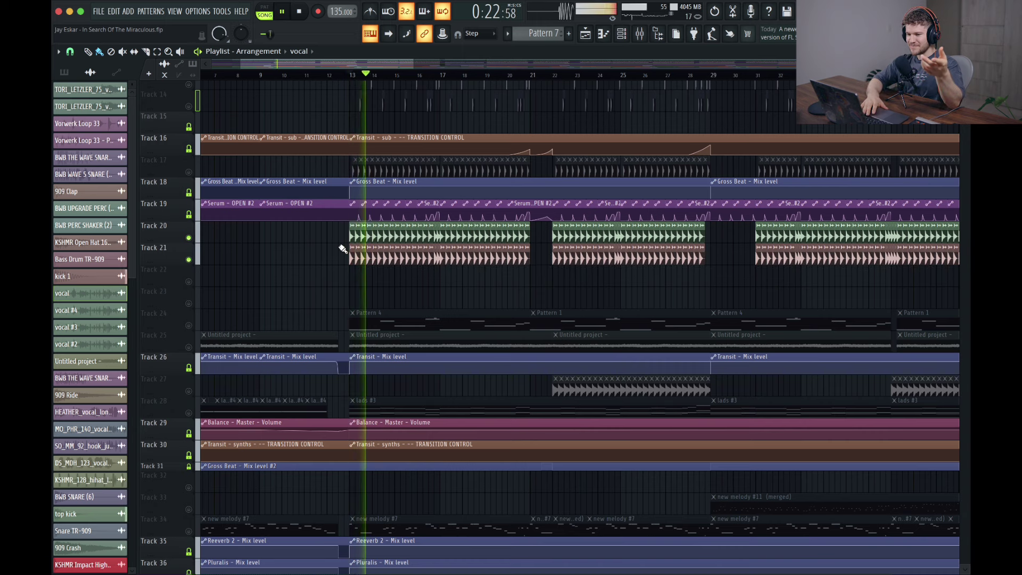
{"action": "left_click", "coordinate": [189, 238]}
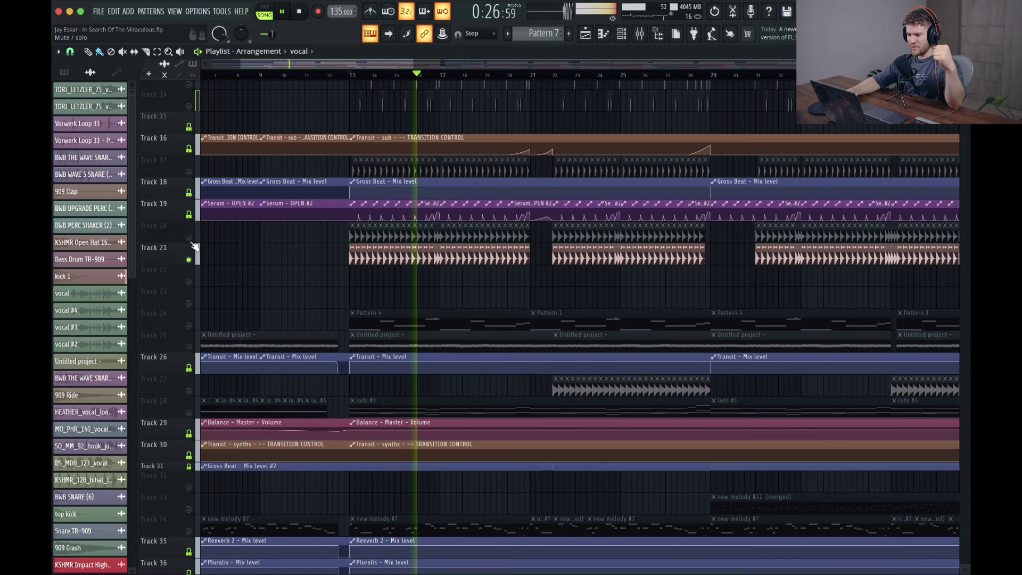
{"action": "left_click", "coordinate": [189, 239]}
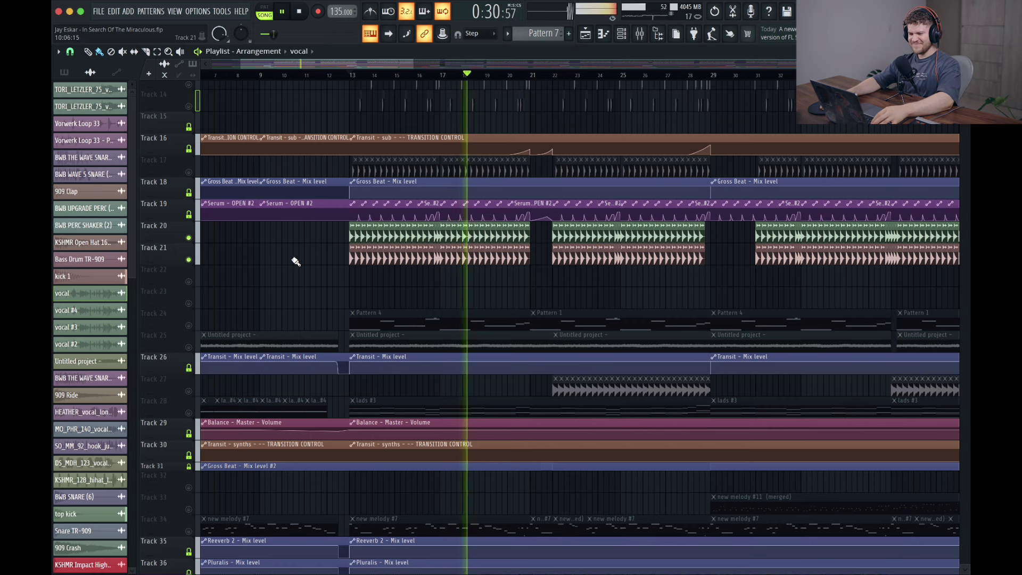
{"action": "key", "text": "space"}
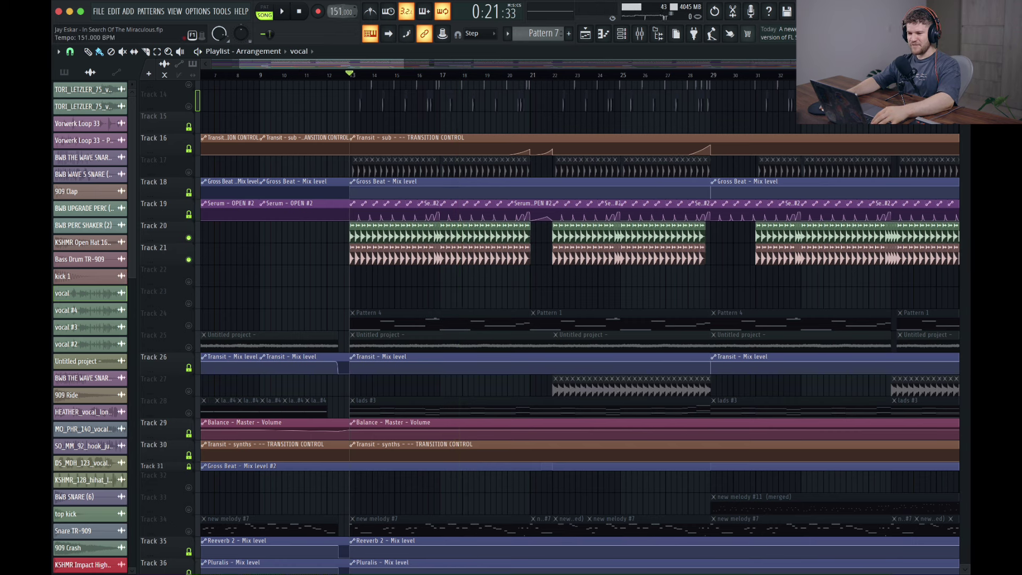
Play the layered kicks at 151 BPM, and again with the tempo restored to 135 BPM.
{"action": "key", "text": "space"}
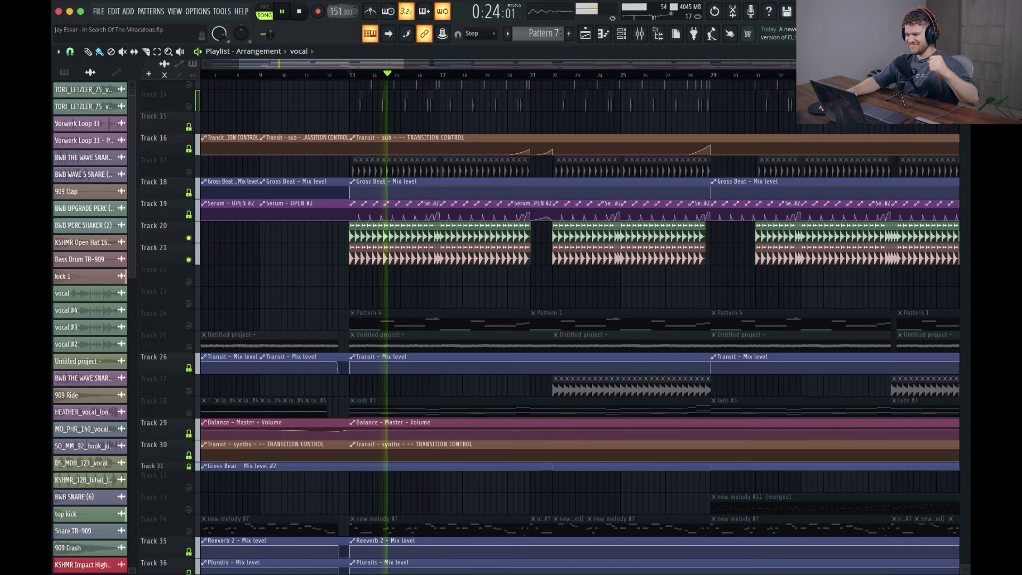
{"action": "key", "text": "space"}
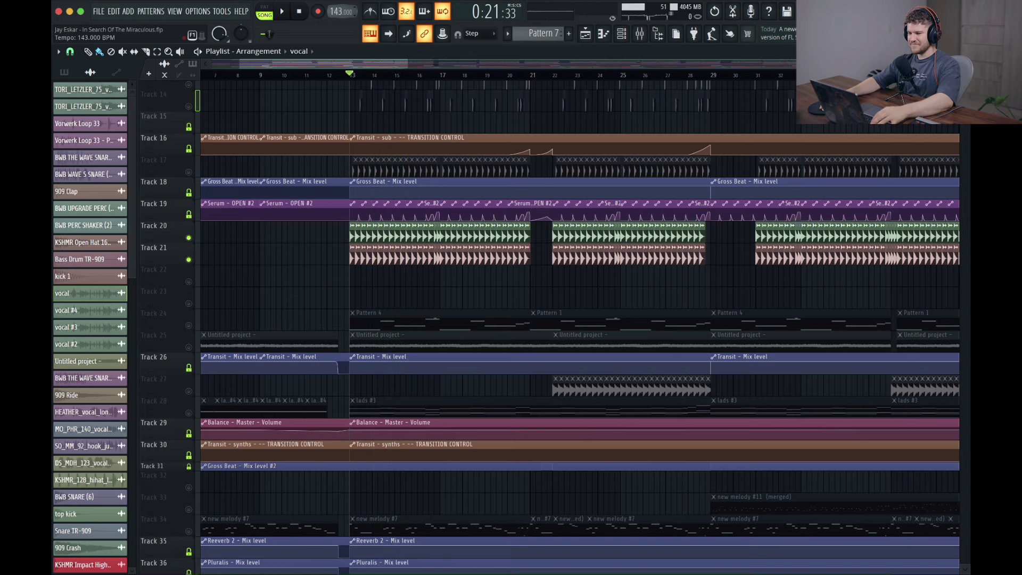
{"action": "key", "text": "space"}
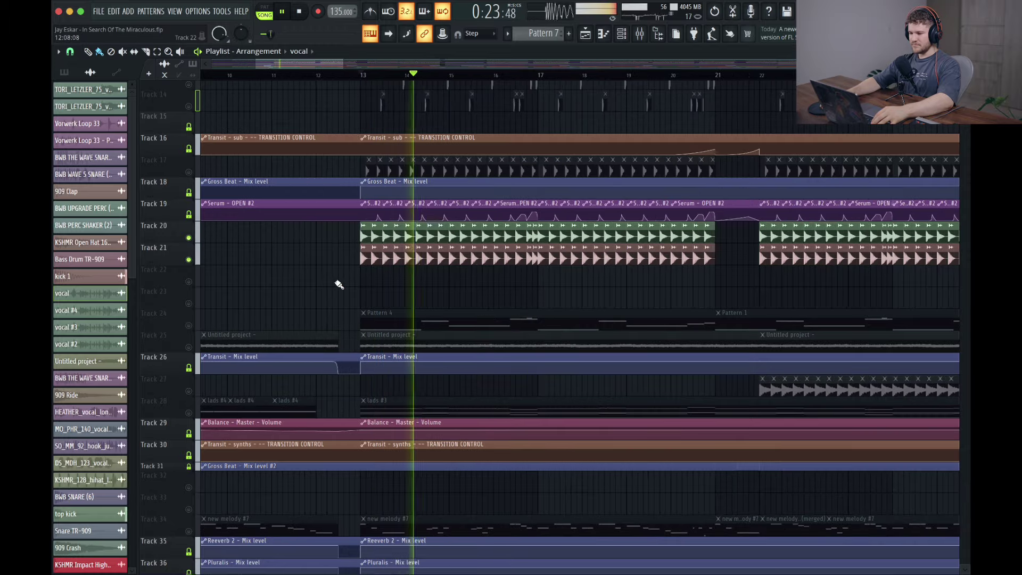
{"action": "key", "text": "space"}
Examine the drum clips around bar 13 up close and play back the two layered kicks.
{"action": "scroll", "coordinate": [305, 299], "scroll_direction": "up", "scroll_amount": 6, "text": "ctrl"}
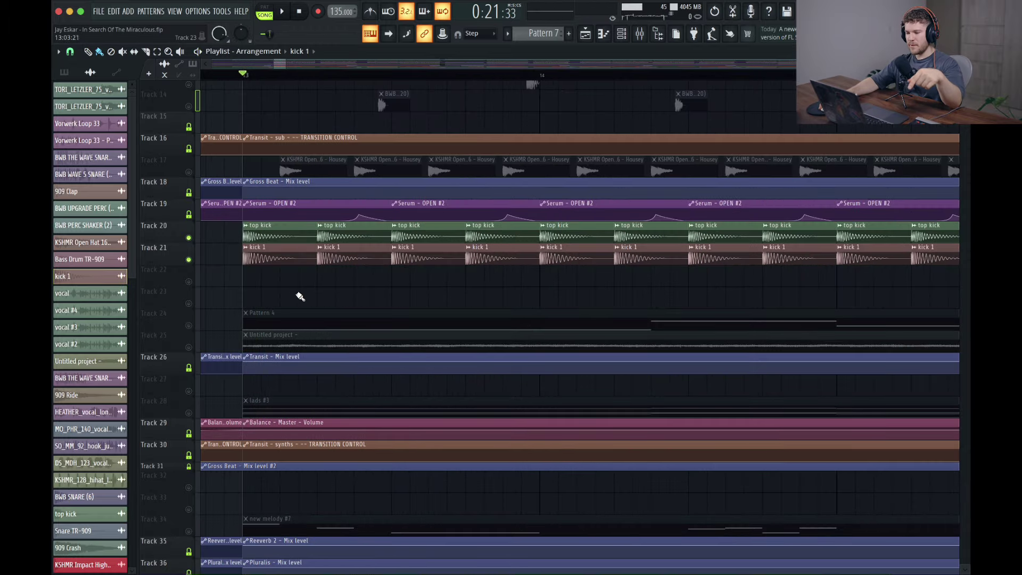
{"action": "scroll", "coordinate": [300, 297], "scroll_direction": "up", "scroll_amount": 6}
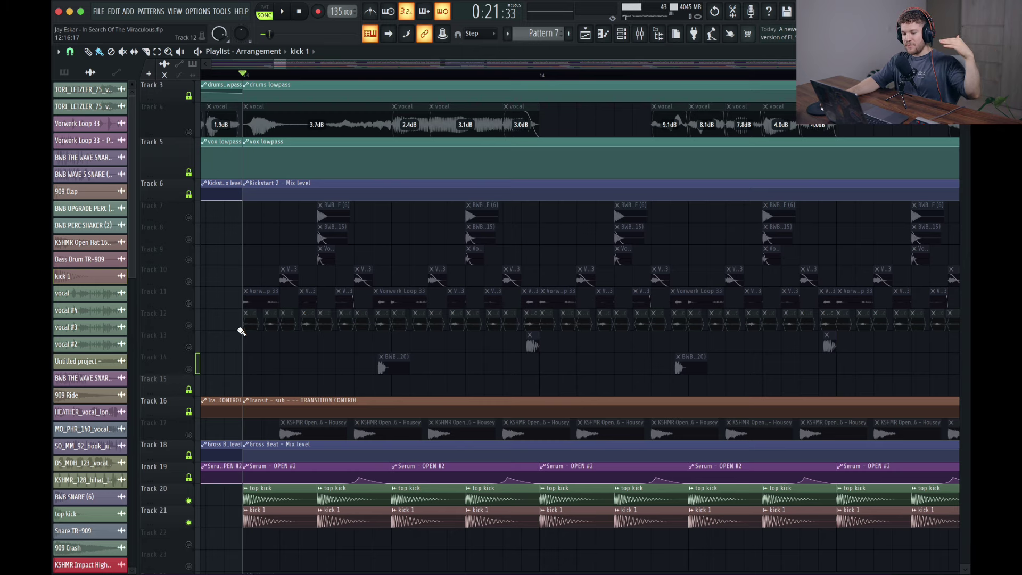
{"action": "scroll", "coordinate": [242, 331], "scroll_direction": "down", "scroll_amount": 4}
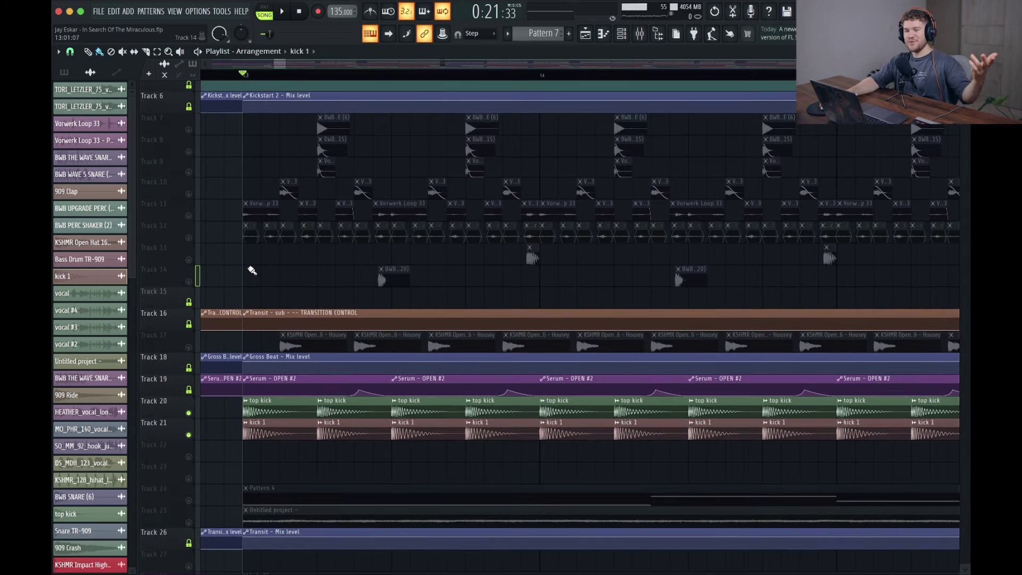
{"action": "scroll", "coordinate": [248, 267], "scroll_direction": "down", "scroll_amount": 5}
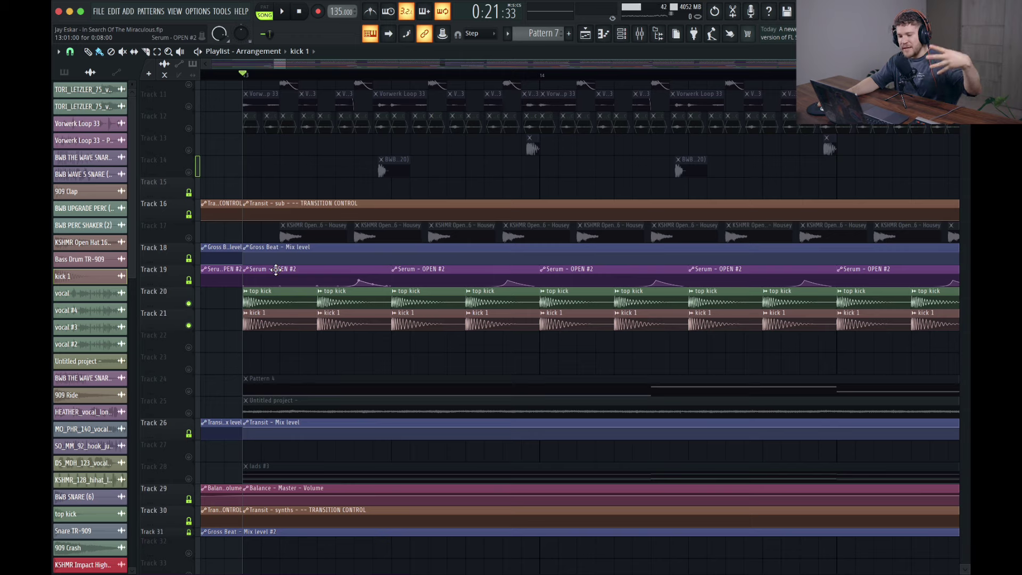
{"action": "scroll", "coordinate": [274, 298], "scroll_direction": "down", "scroll_amount": 1}
{"action": "scroll", "coordinate": [272, 287], "scroll_direction": "up", "scroll_amount": 5}
{"action": "key", "text": "space"}
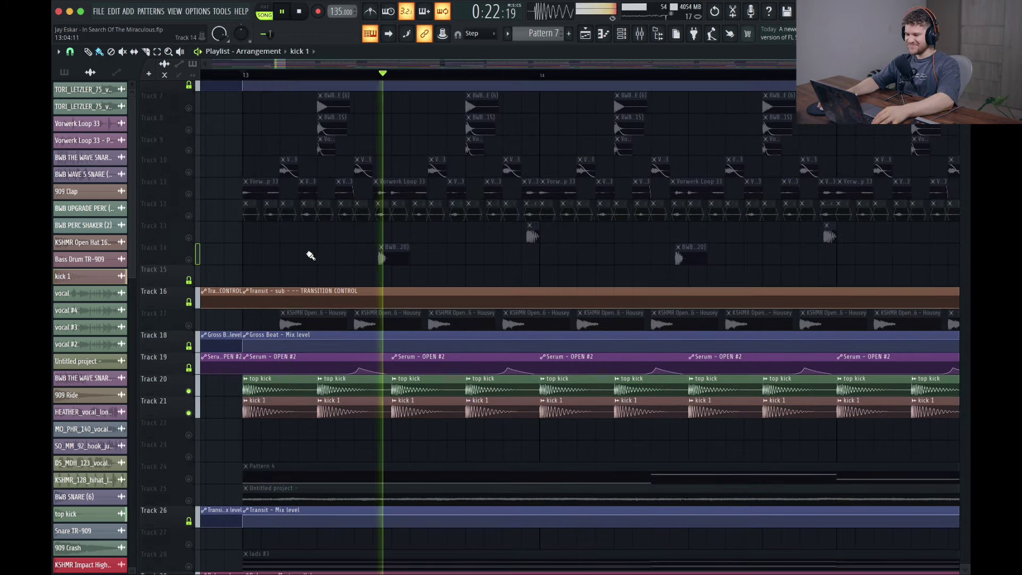
{"action": "key", "text": "space"}
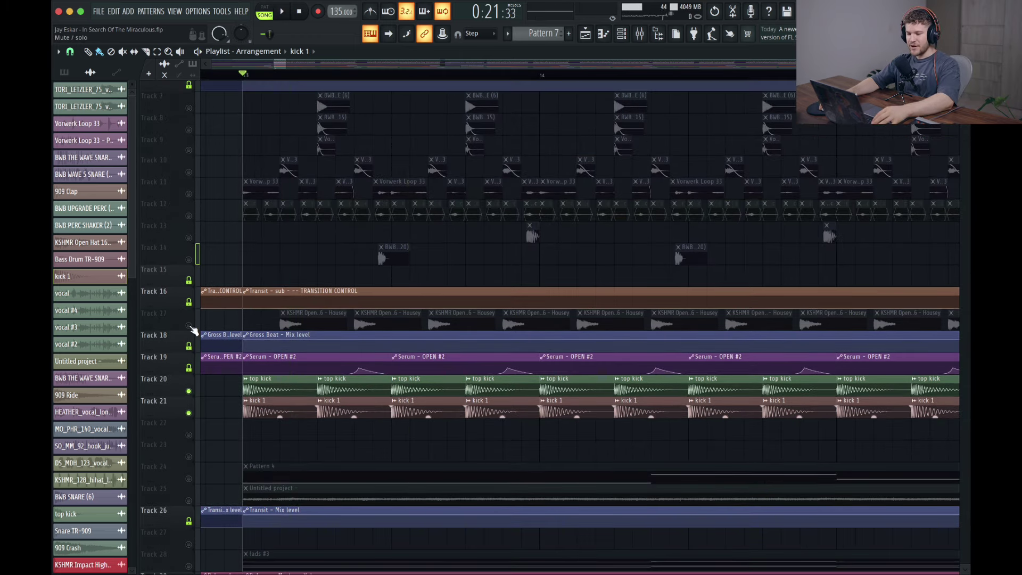
Unmute the KSHMR open hat on Track 17, check its audio clip settings and play it with the kicks.
{"action": "double_click", "coordinate": [319, 321]}
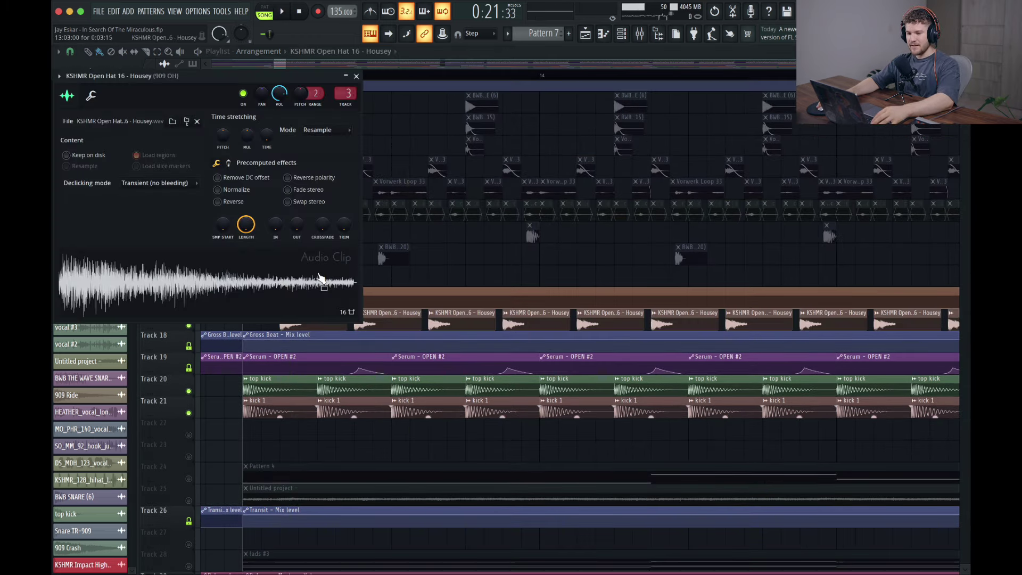
{"action": "left_click", "coordinate": [357, 77]}
{"action": "key", "text": "space"}
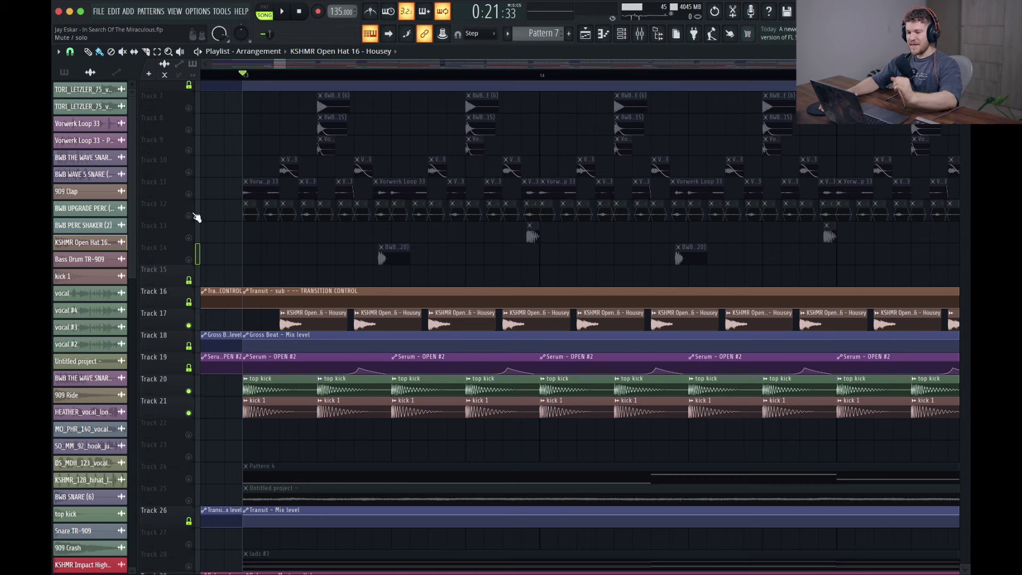
Unmute the hi-hat loop on Track 12 and play it together with the open hat and kicks.
{"action": "left_click", "coordinate": [192, 216]}
{"action": "key", "text": "space"}
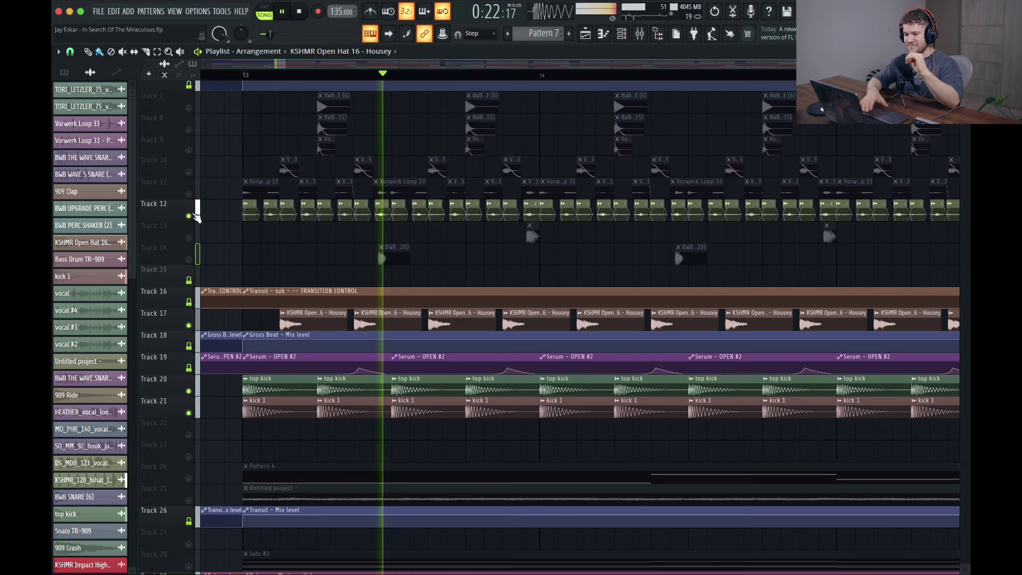
{"action": "key", "text": "space"}
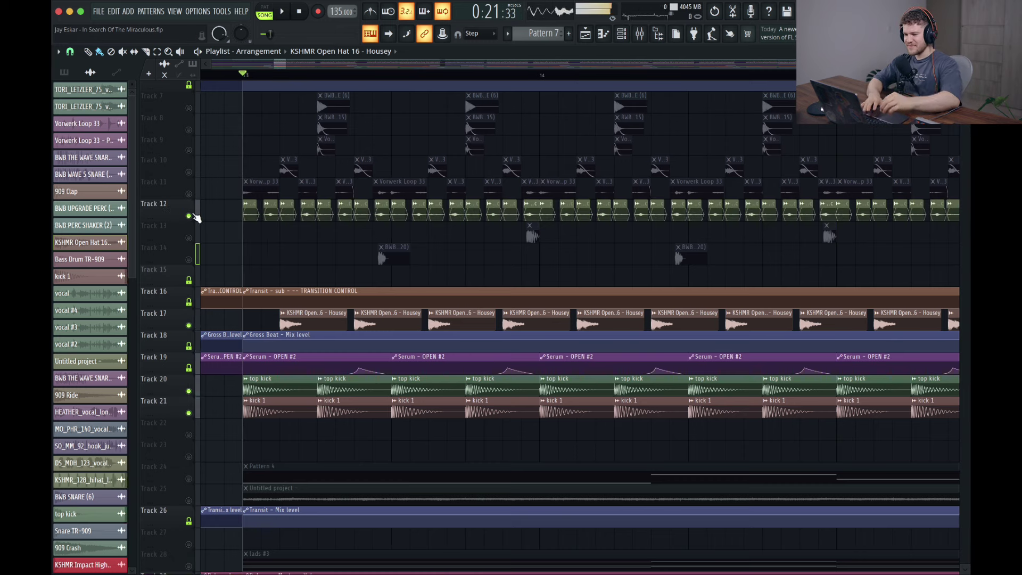
Solo the hi-hat loop on Track 12 and play it on its own from bar 13.
{"action": "left_click", "coordinate": [189, 215], "text": "ctrl"}
{"action": "key", "text": "space"}
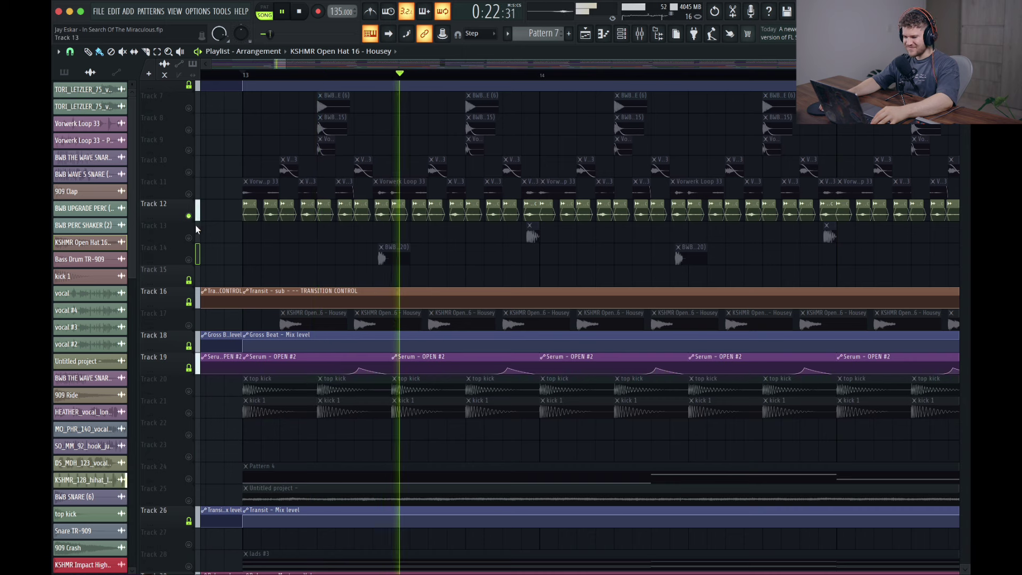
{"action": "key", "text": "space"}
Unmute the open hat on Track 17 and the kicks on Tracks 20 and 21, and play them with the hi-hat loop.
{"action": "left_click", "coordinate": [189, 326]}
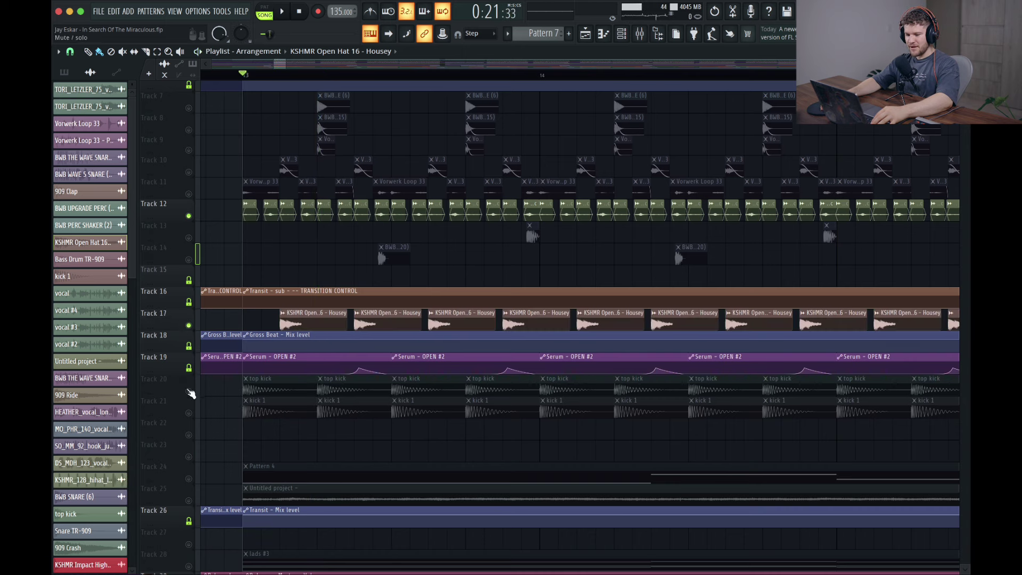
{"action": "left_click", "coordinate": [188, 391]}
{"action": "left_click", "coordinate": [189, 412]}
{"action": "key", "text": "space"}
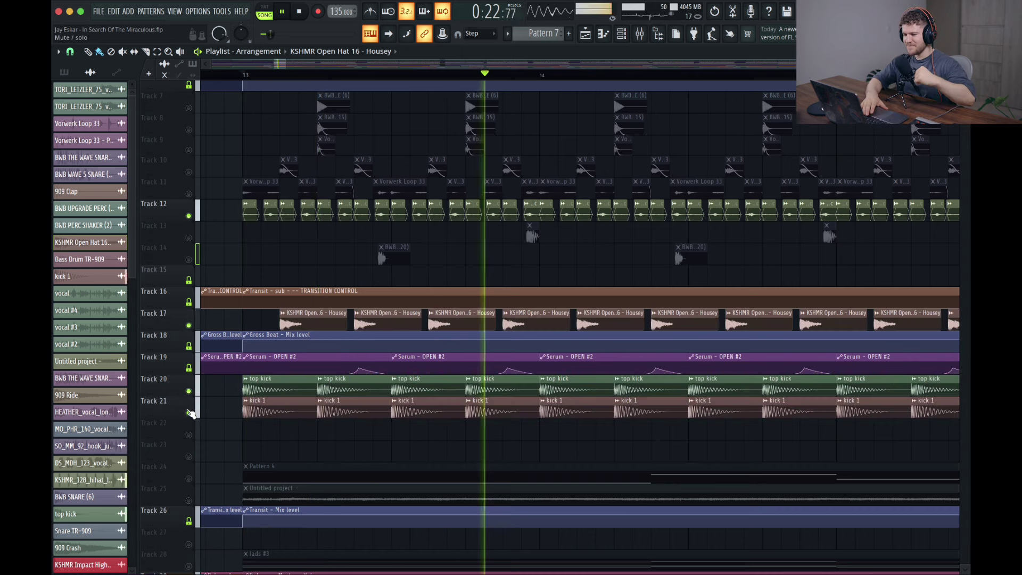
{"action": "key", "text": "space"}
Unmute the Vorwerk Loop 33 percussion on Track 11 and play it with the hats and kicks from bar 13.
{"action": "left_click", "coordinate": [188, 194]}
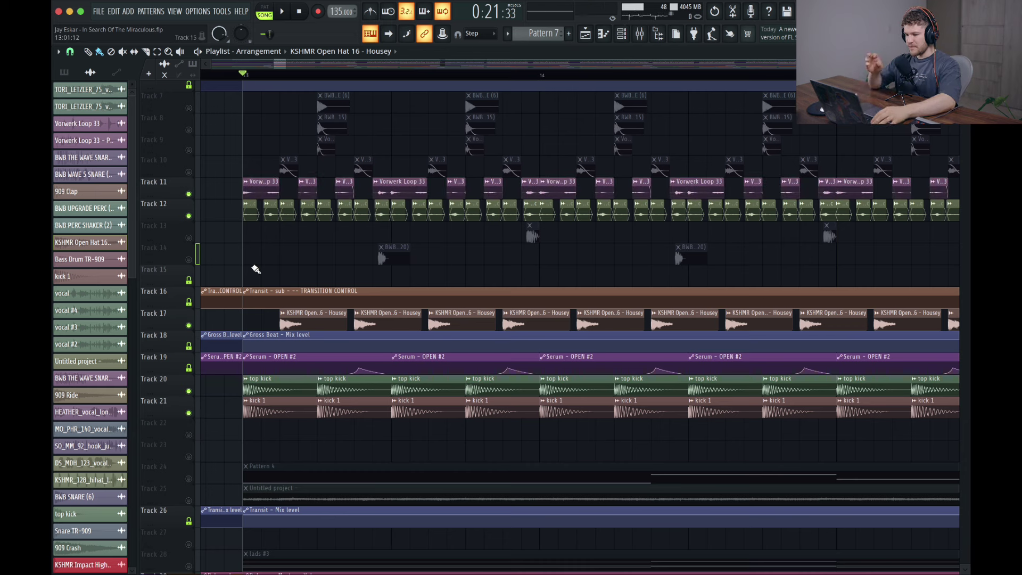
{"action": "key", "text": "space"}
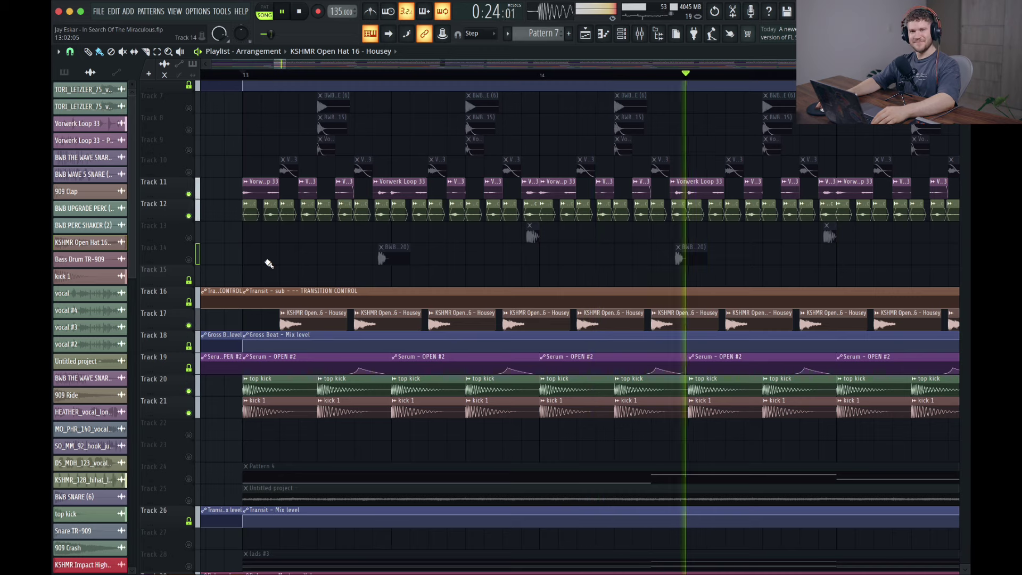
{"action": "key", "text": "space"}
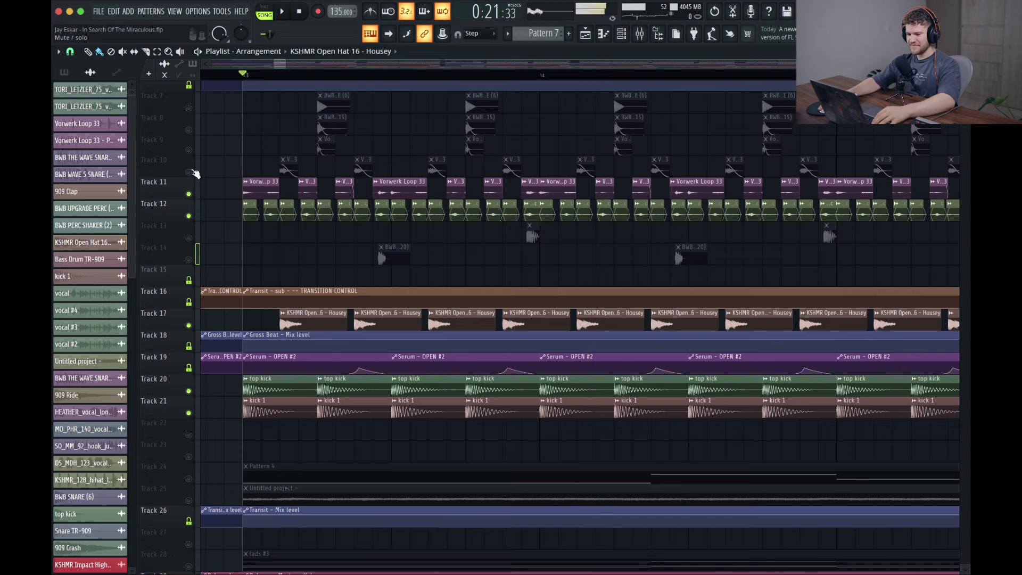
Unmute the Vorwerk Loop 33 slices on Track 10 and play them with the rest of the groove.
{"action": "left_click", "coordinate": [188, 171]}
{"action": "key", "text": "space"}
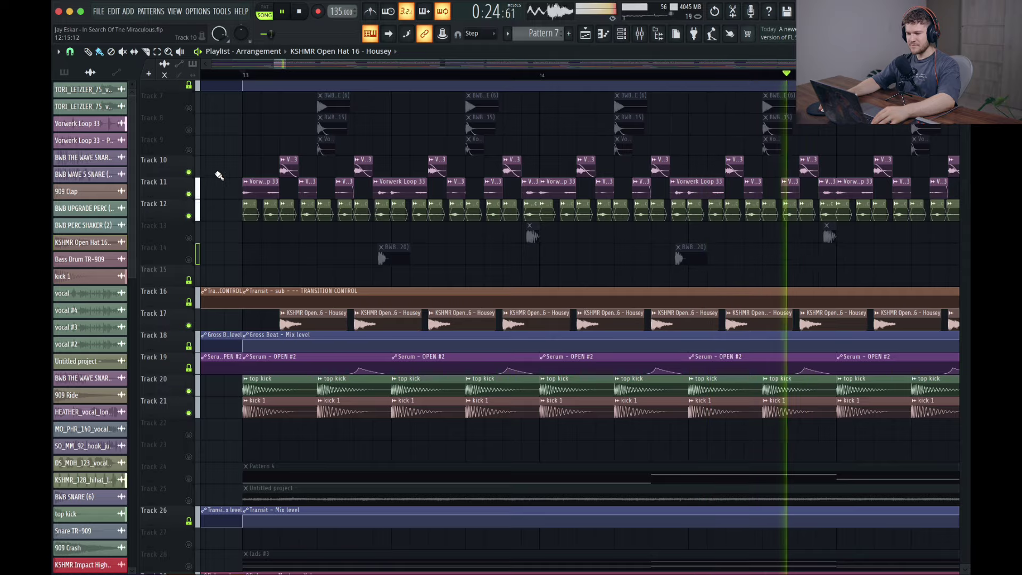
{"action": "scroll", "coordinate": [220, 173], "scroll_direction": "up", "scroll_amount": 3}
{"action": "key", "text": "space"}
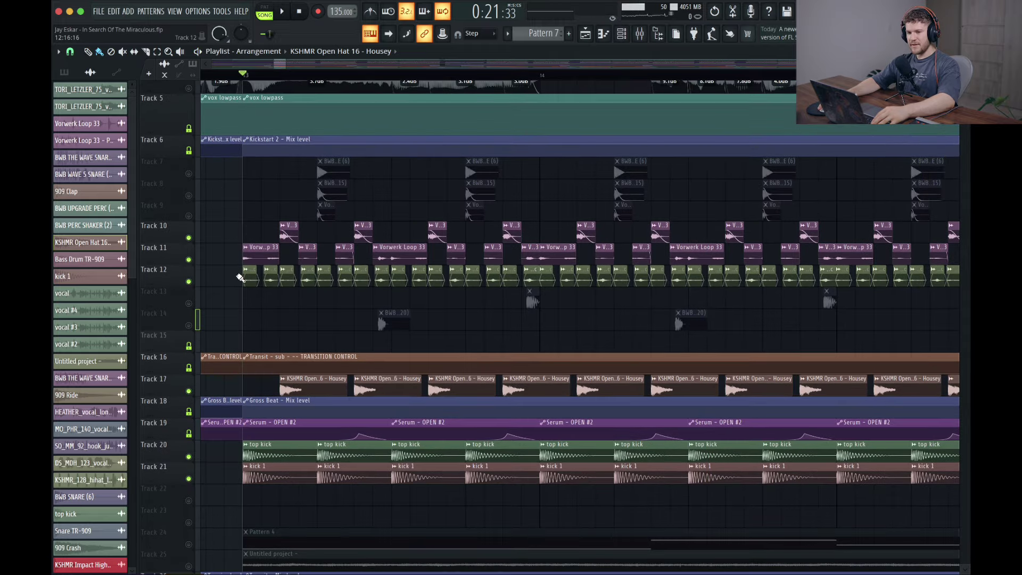
Unmute the sparse BWB hits on Tracks 14 and 13, playing the groove from bar 13 after adding each one.
{"action": "left_click", "coordinate": [189, 325]}
{"action": "key", "text": "space"}
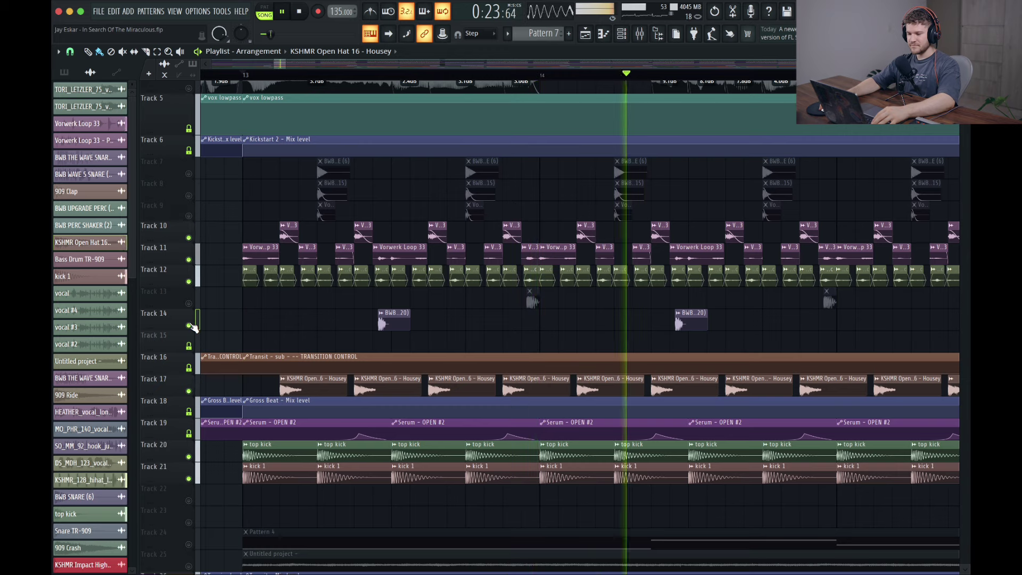
{"action": "key", "text": "space"}
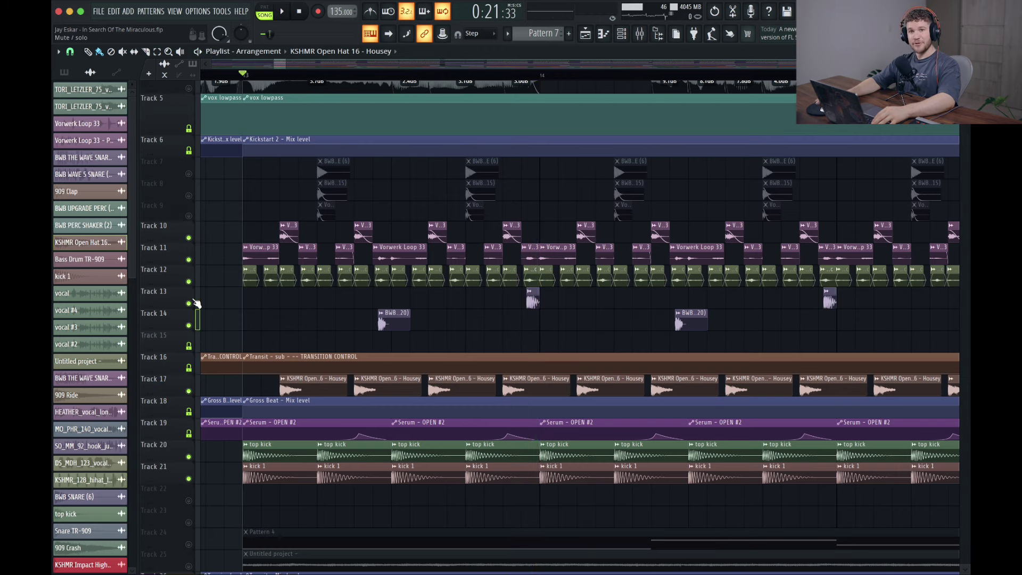
{"action": "key", "text": "space"}
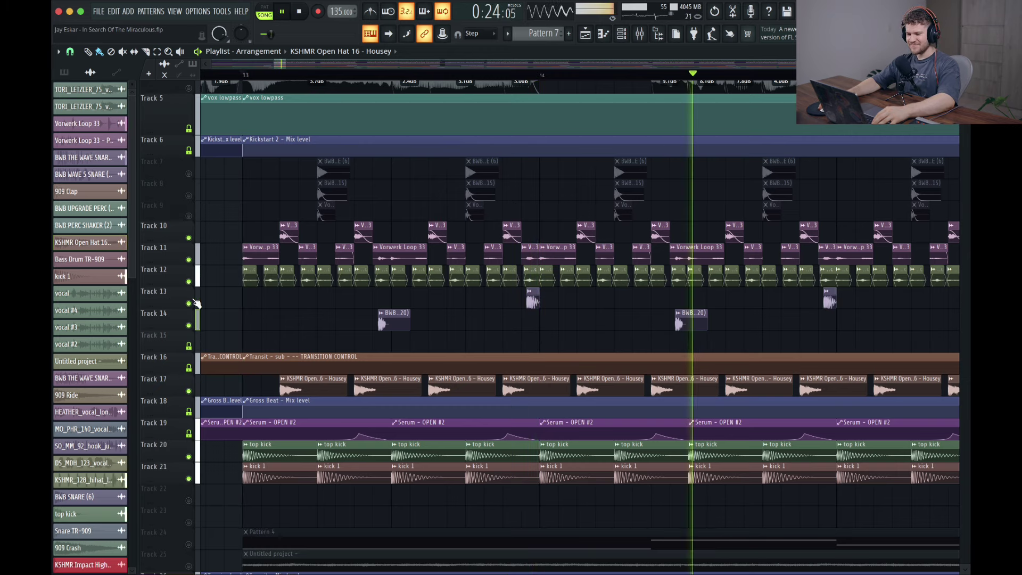
{"action": "key", "text": "space"}
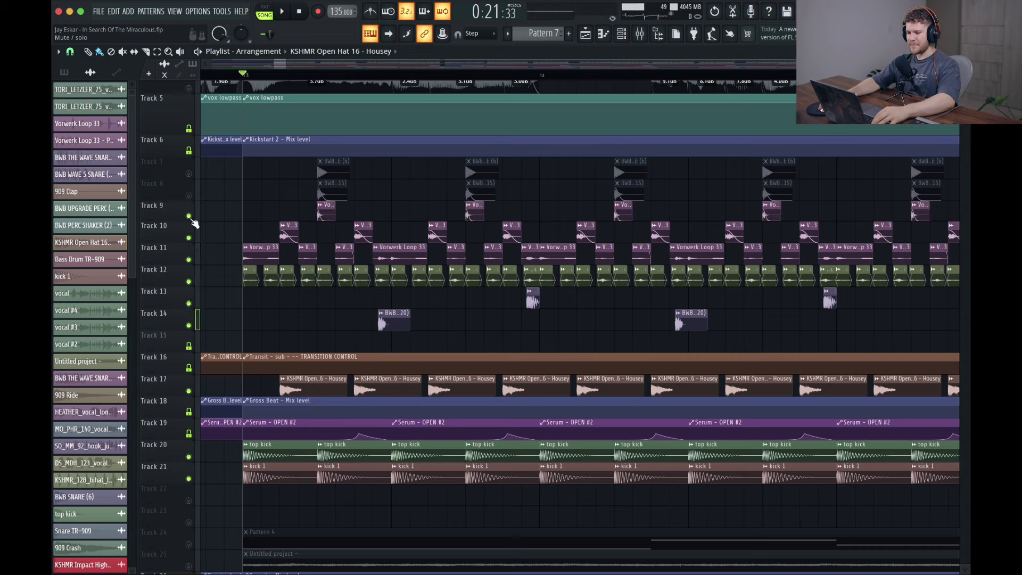
Unmute the snare layers on Tracks 7 to 9 and play them with the full drum groove.
{"action": "left_click", "coordinate": [188, 196]}
{"action": "left_click", "coordinate": [189, 174]}
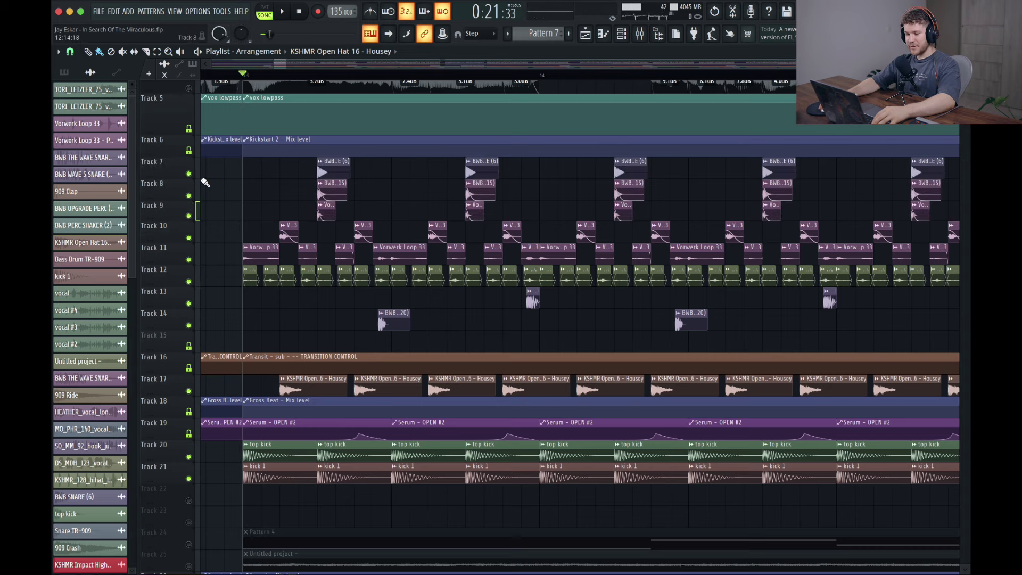
{"action": "key", "text": "space"}
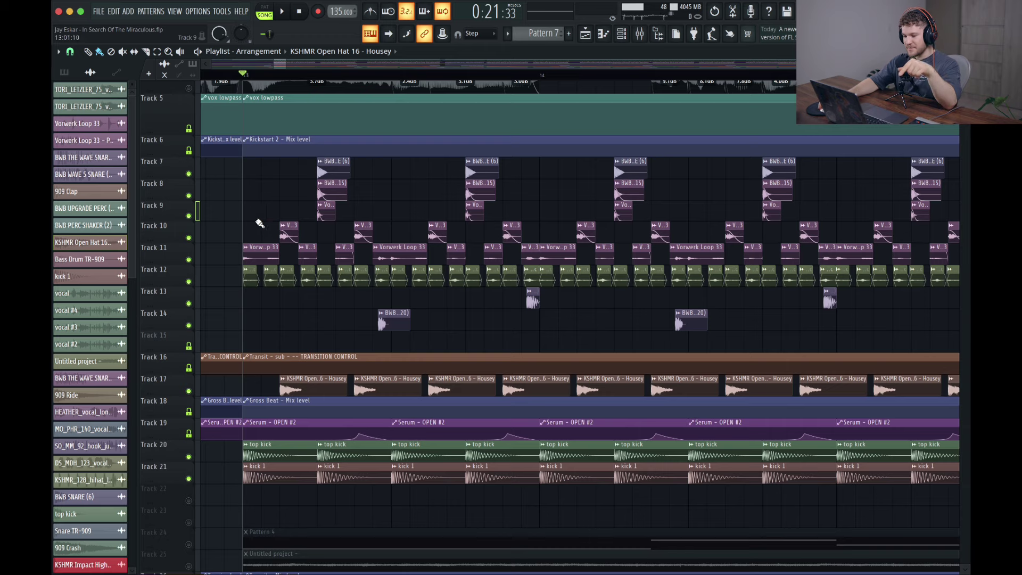
Check the audio clip settings of the three snare layers: Vorwerk Loop 33 - Part_1, BWB THE WAVE SNARE (15) and BWB SNARE (6).
{"action": "double_click", "coordinate": [328, 212]}
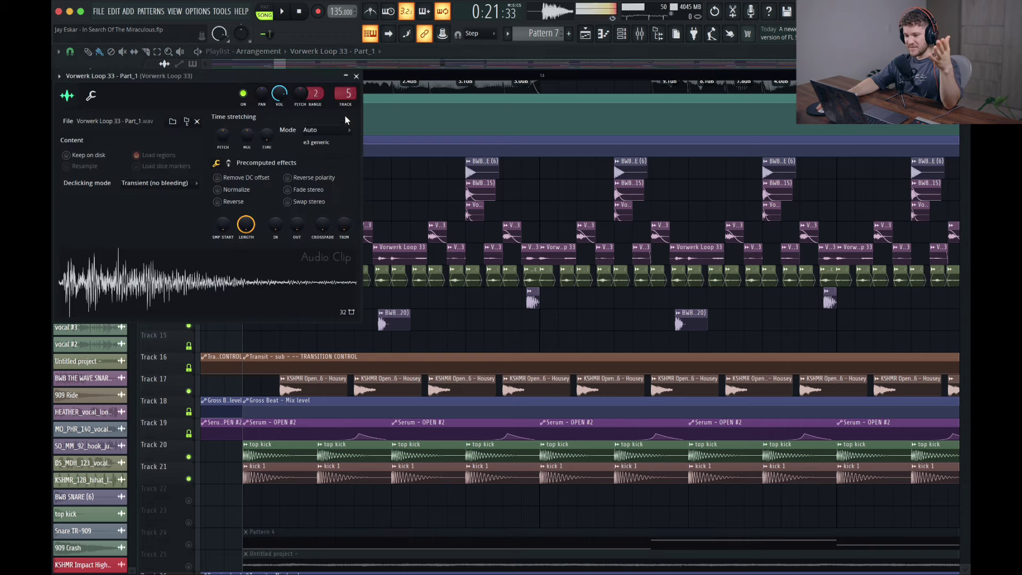
{"action": "left_click", "coordinate": [356, 76]}
{"action": "double_click", "coordinate": [333, 193]}
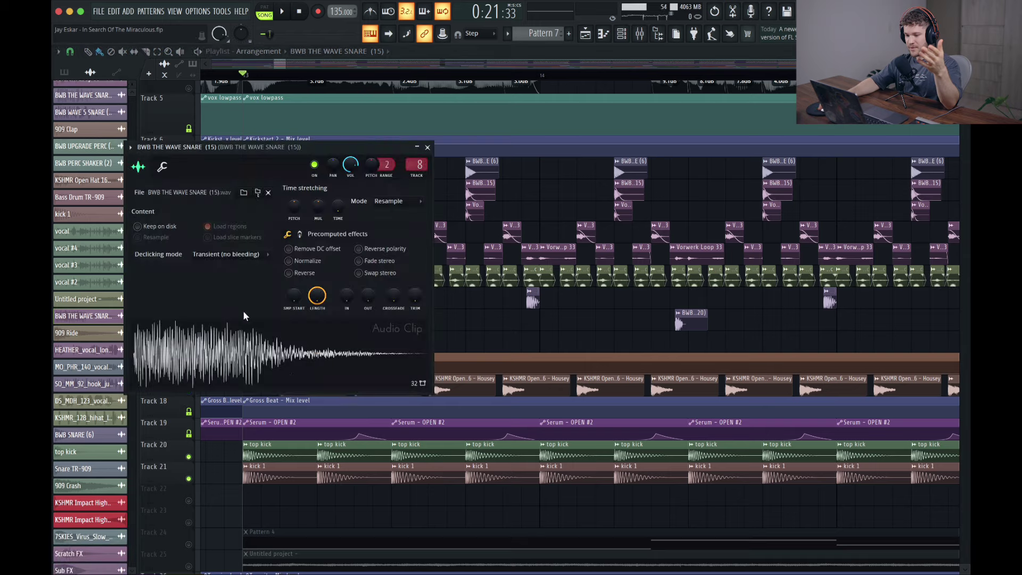
{"action": "left_click", "coordinate": [427, 147]}
{"action": "double_click", "coordinate": [327, 165]}
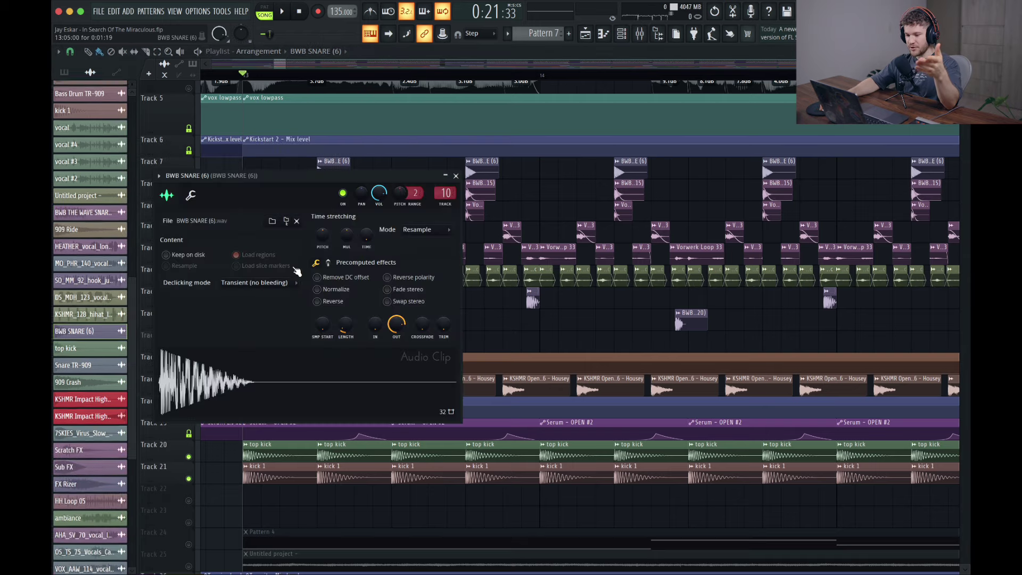
{"action": "key", "text": "Escape"}
Unmute the vocal on Track 4 and play it together with all the drum layers from bar 13.
{"action": "scroll", "coordinate": [195, 180], "scroll_direction": "up", "scroll_amount": 4}
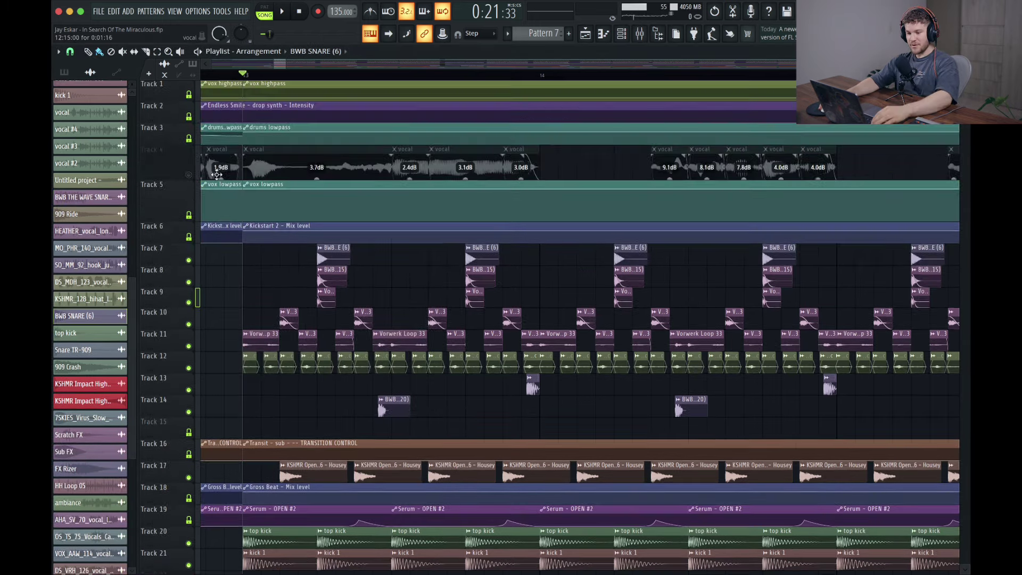
{"action": "key", "text": "space"}
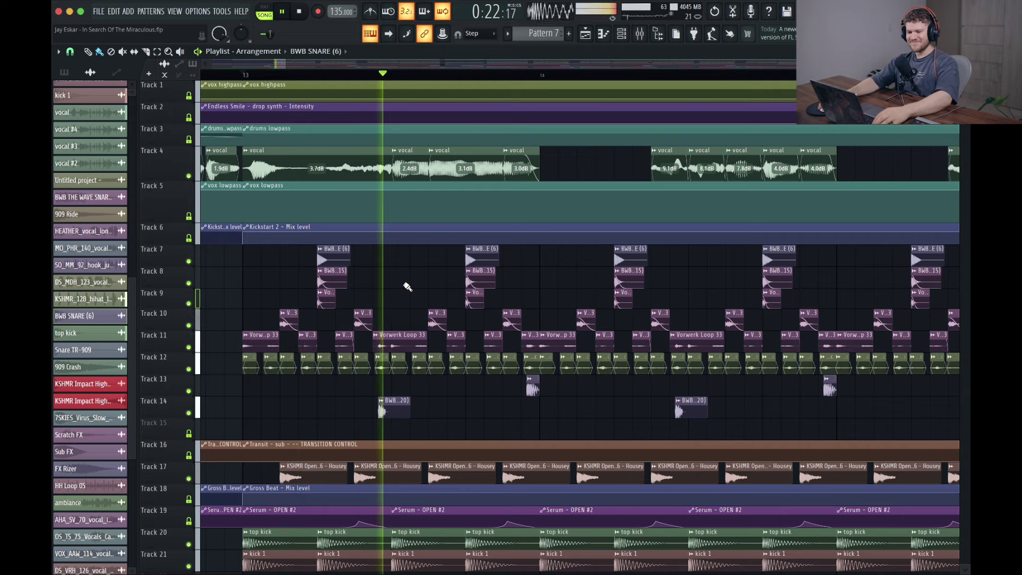
{"action": "scroll", "coordinate": [394, 298], "scroll_direction": "down", "scroll_amount": 3}
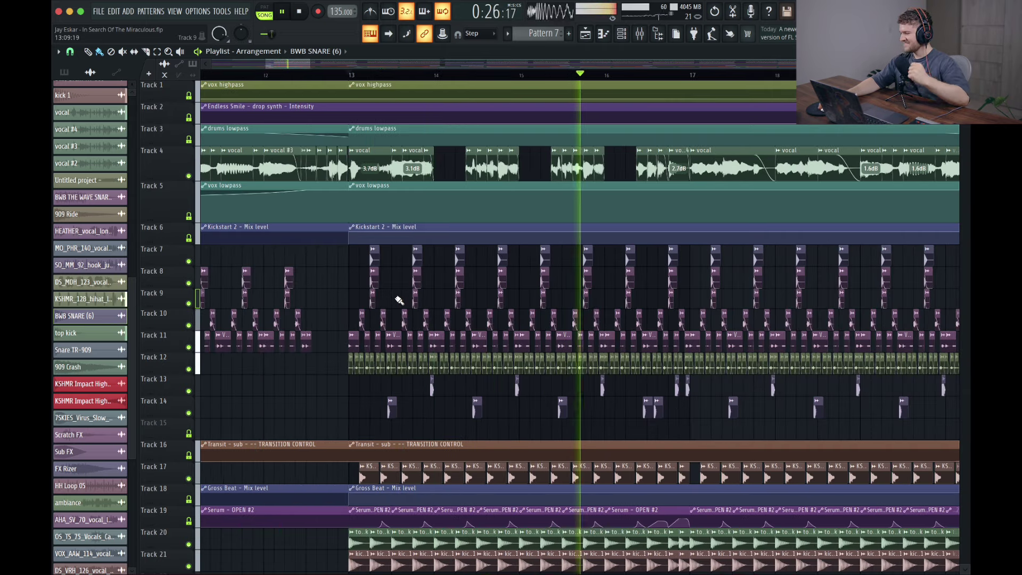
{"action": "key", "text": "space"}
Solo the sub bass on Track 24, open its Pattern 4 in the piano roll and start playback.
{"action": "scroll", "coordinate": [319, 282], "scroll_direction": "down", "scroll_amount": 5}
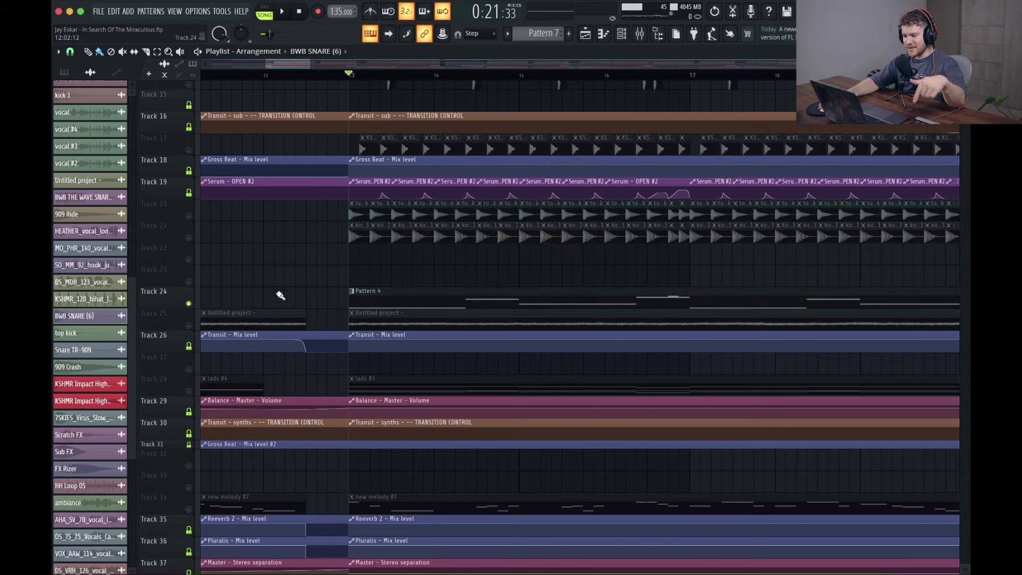
{"action": "double_click", "coordinate": [368, 294]}
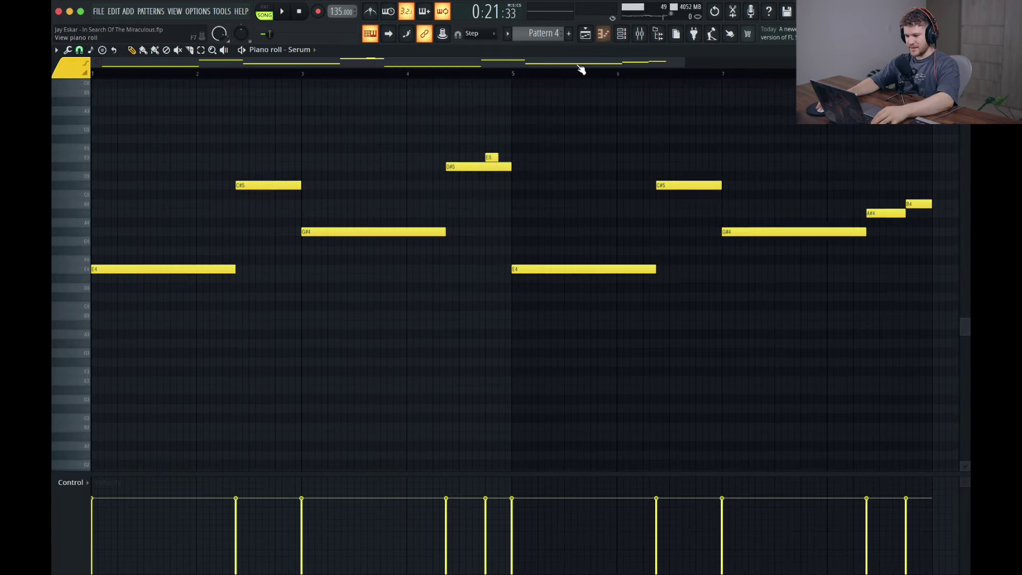
{"action": "key", "text": "space"}
Open the sub's Serum instrument with the BASS - Bummer preset and place its window below the piano roll notes.
{"action": "left_click", "coordinate": [621, 33]}
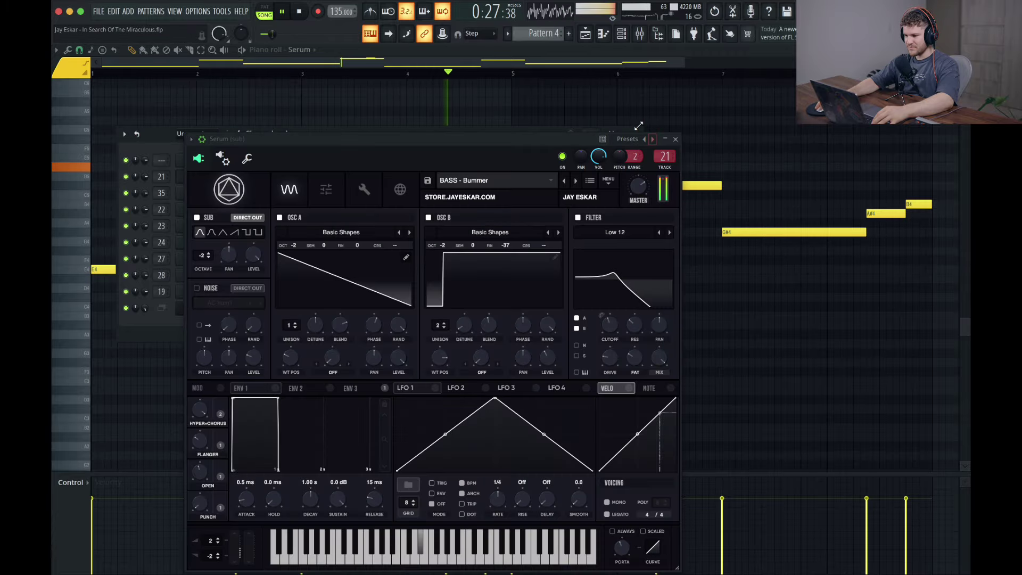
{"action": "left_click", "coordinate": [637, 133]}
{"action": "left_click_drag", "start_coordinate": [553, 139], "coordinate": [697, 287]}
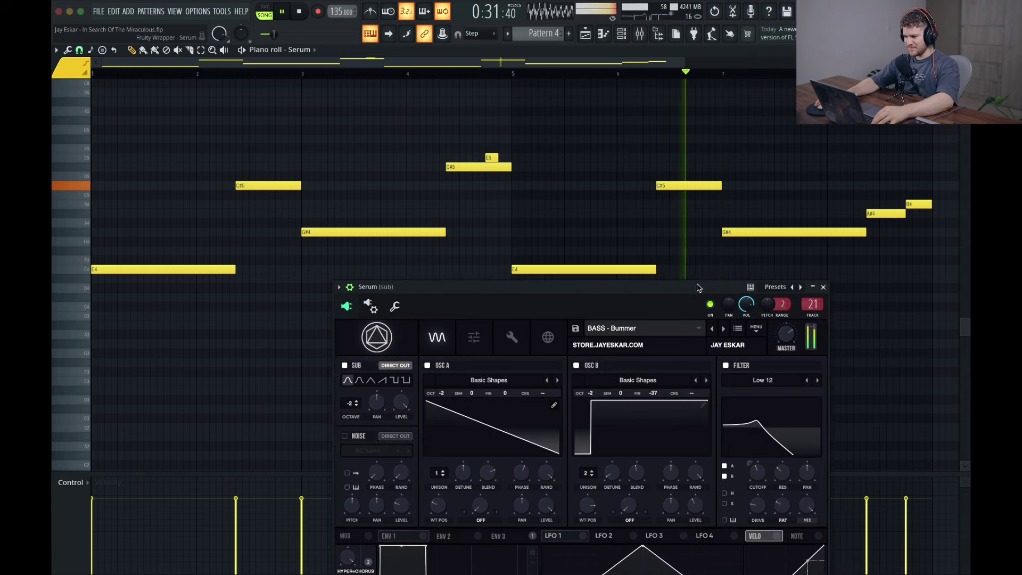
{"action": "scroll", "coordinate": [576, 165], "scroll_direction": "down", "scroll_amount": 3}
{"action": "key", "text": "space"}
{"action": "left_click_drag", "start_coordinate": [617, 287], "coordinate": [560, 243]}
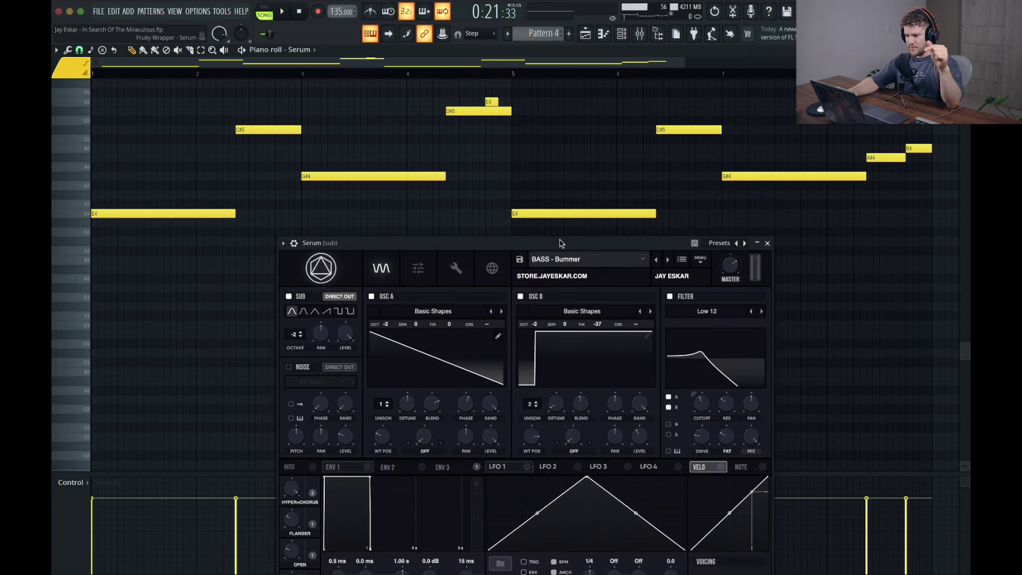
Play the sub bass again from bar 13 and raise the Serum window to show its lower controls.
{"action": "key", "text": "space"}
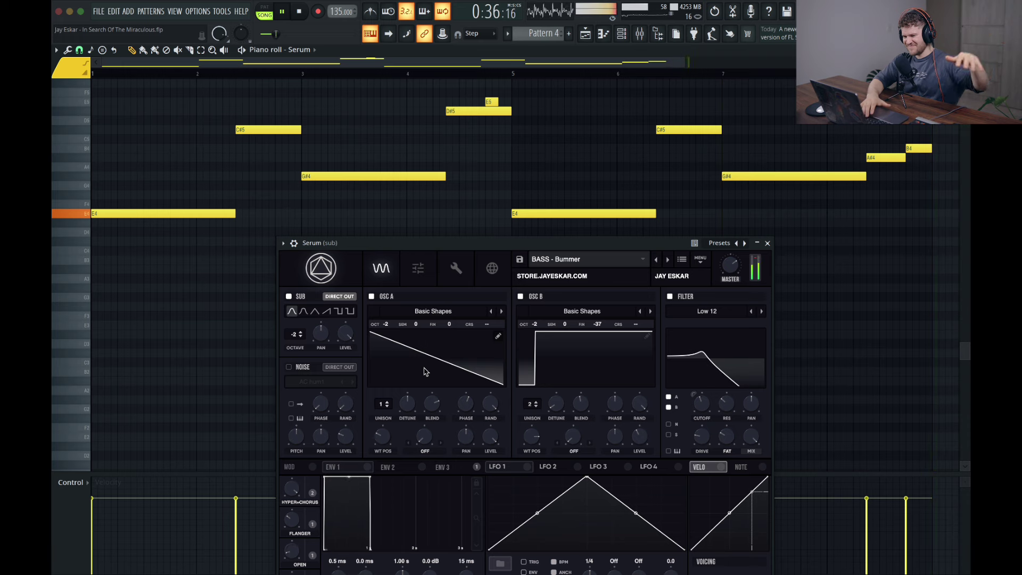
{"action": "key", "text": "space"}
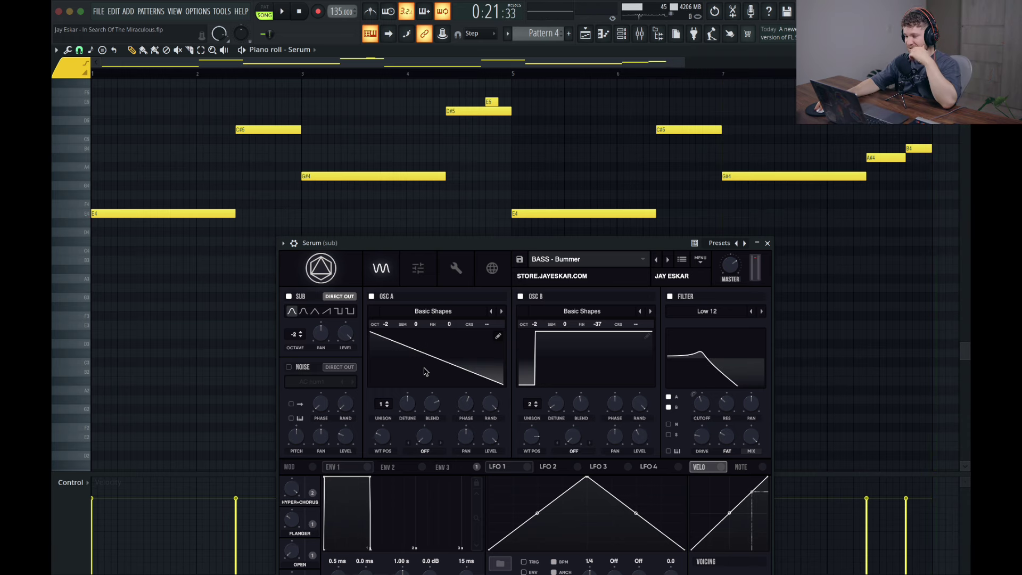
{"action": "left_click_drag", "start_coordinate": [486, 245], "coordinate": [491, 141]}
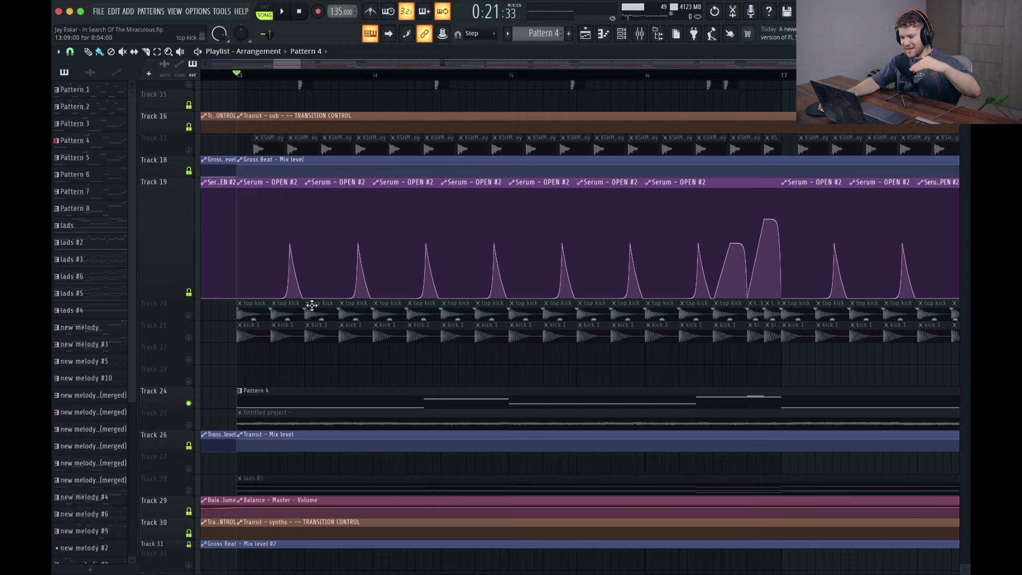
Play the sub bass against the Serum - OPEN #2 automation on Track 19 in the playlist.
{"action": "key", "text": "space"}
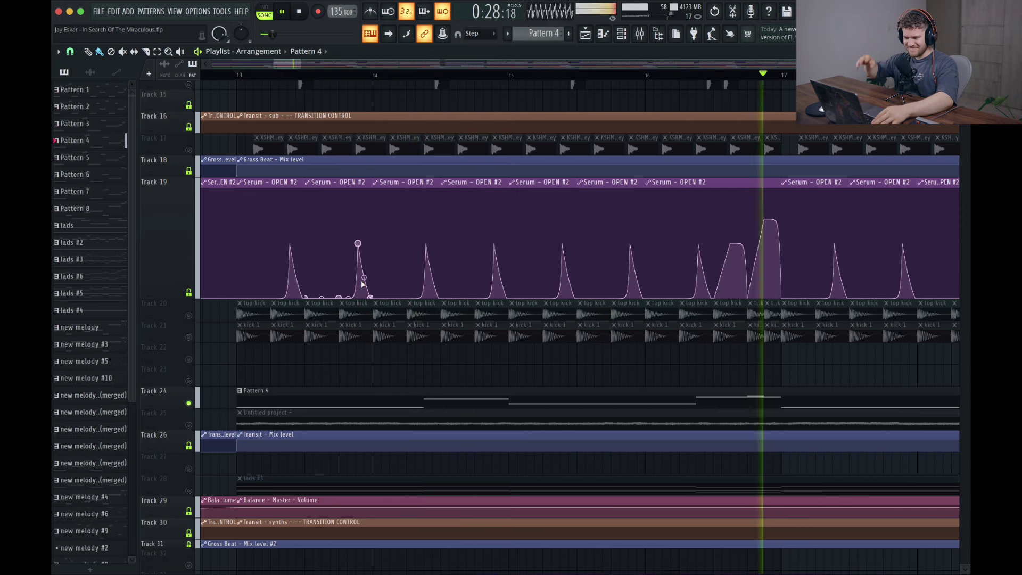
{"action": "key", "text": "space"}
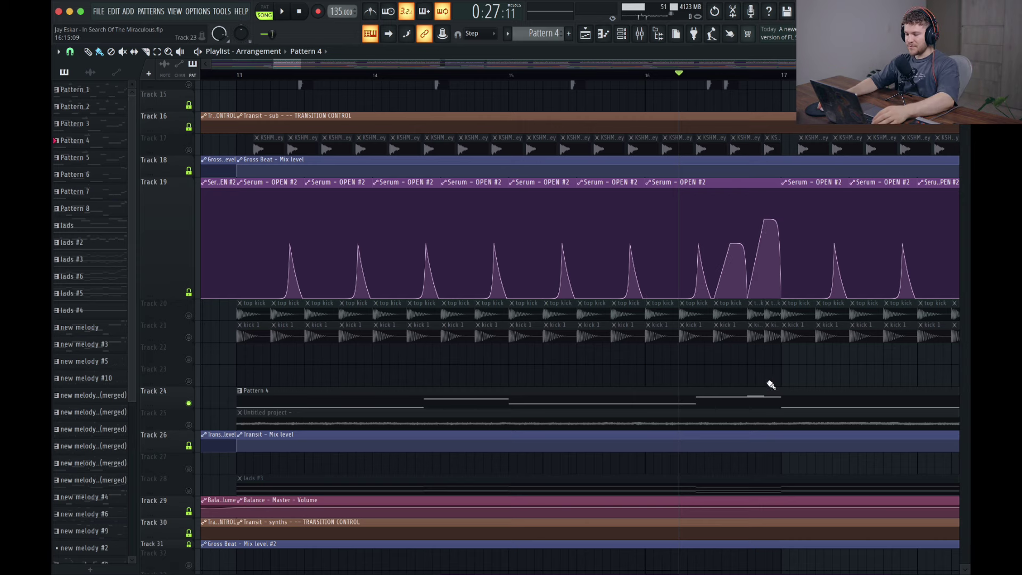
{"action": "scroll", "coordinate": [754, 383], "scroll_direction": "down", "scroll_amount": 3}
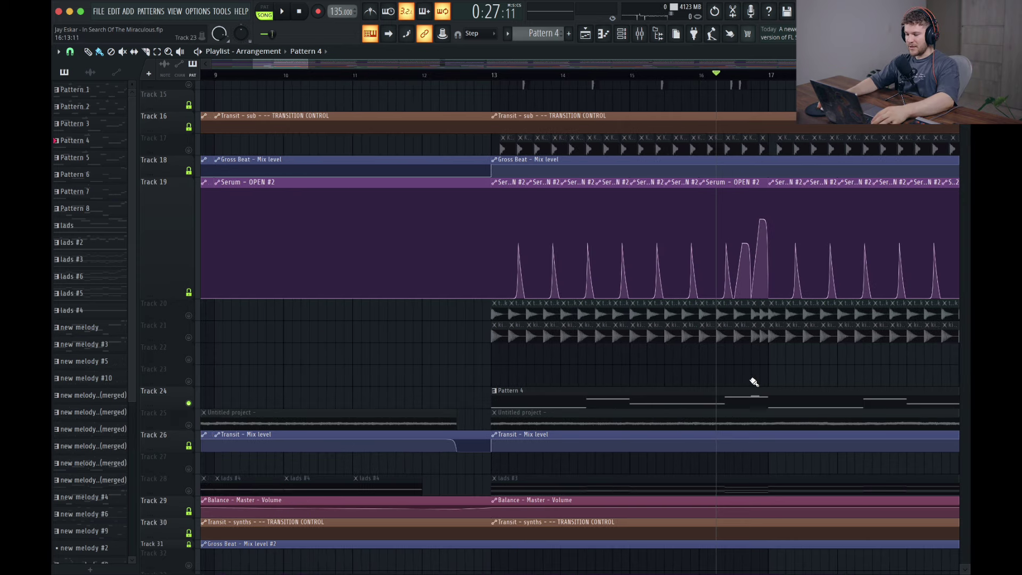
Review the Pattern 4 bass notes in the piano roll and return to the sub's automation clips in the playlist.
{"action": "double_click", "coordinate": [614, 402]}
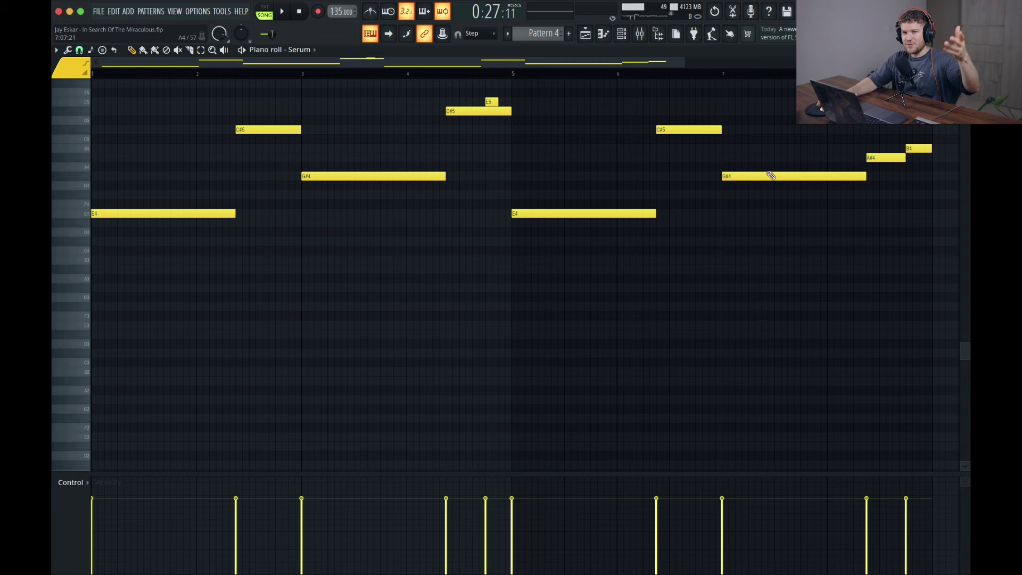
{"action": "key", "text": "F5"}
{"action": "scroll", "coordinate": [441, 244], "scroll_direction": "down", "scroll_amount": 2}
{"action": "scroll", "coordinate": [441, 244], "scroll_direction": "right", "scroll_amount": 2}
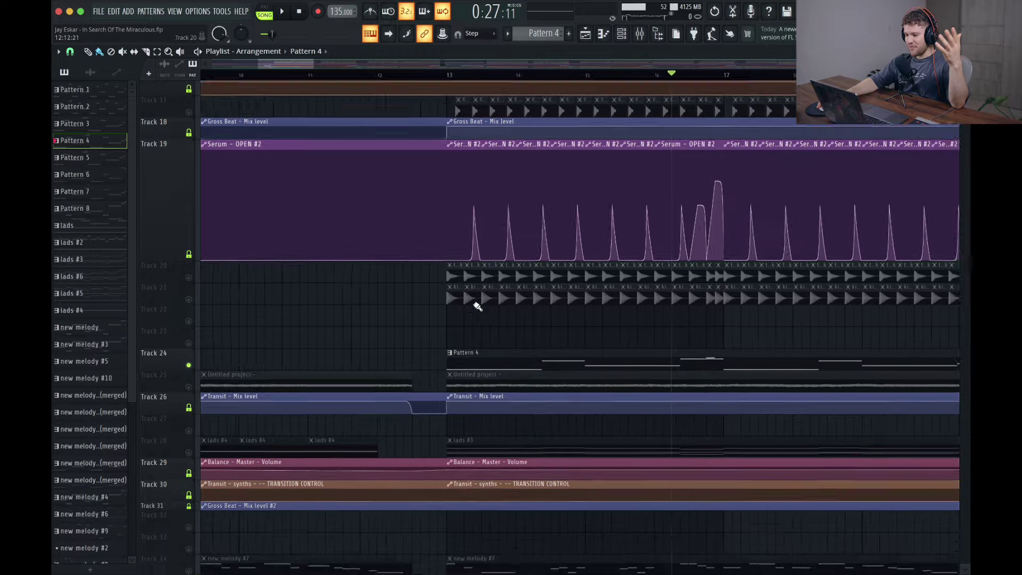
{"action": "scroll", "coordinate": [430, 220], "scroll_direction": "down", "scroll_amount": 4}
{"action": "scroll", "coordinate": [432, 213], "scroll_direction": "up", "scroll_amount": 4}
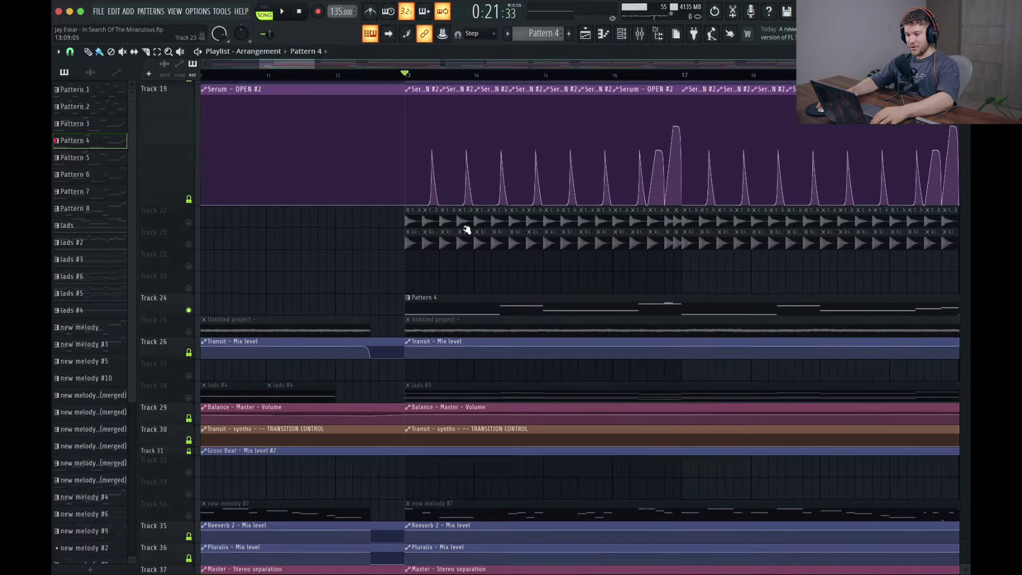
Open the Transit effect on the sub's mixer track and position its window to show the full effect chain.
{"action": "key", "text": "F9"}
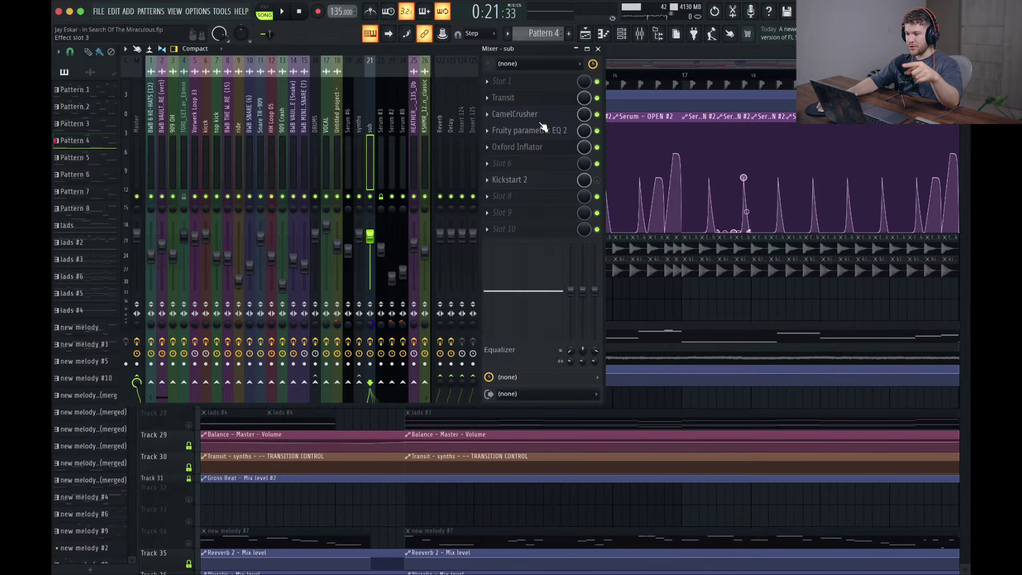
{"action": "left_click", "coordinate": [535, 98]}
{"action": "left_click_drag", "start_coordinate": [529, 130], "coordinate": [574, 105]}
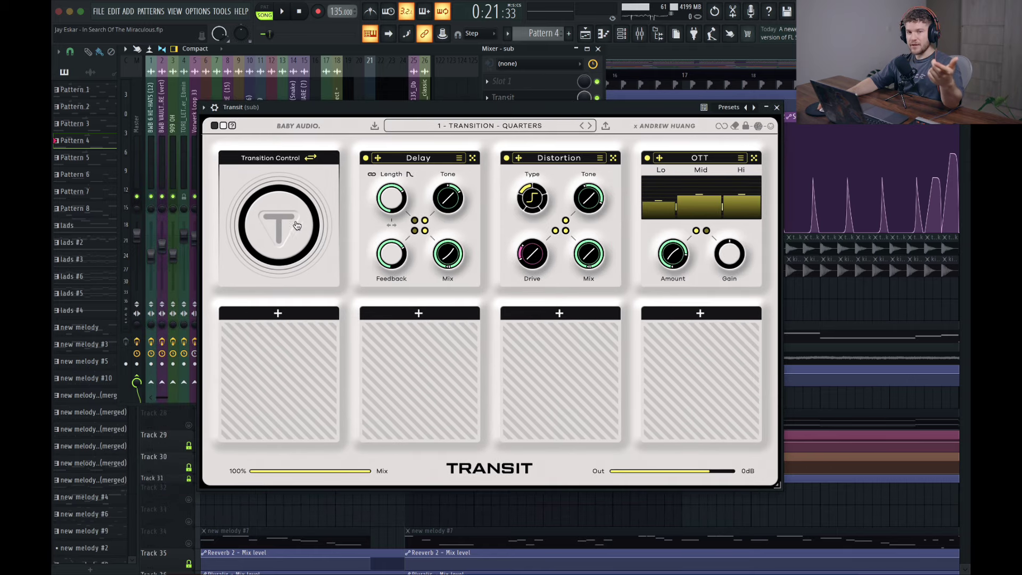
{"action": "left_click_drag", "start_coordinate": [459, 112], "coordinate": [485, 240]}
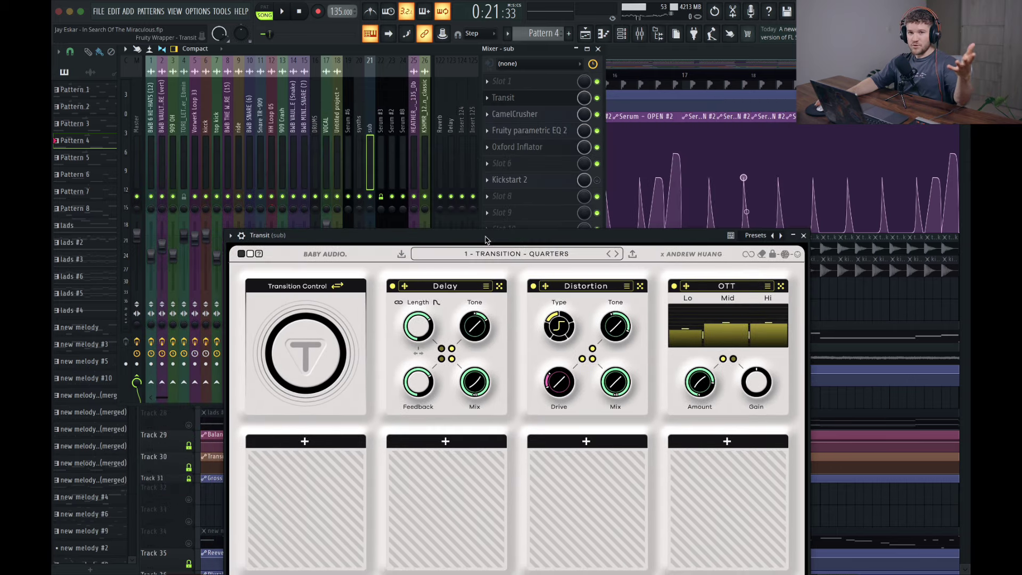
{"action": "left_click_drag", "start_coordinate": [488, 240], "coordinate": [514, 174]}
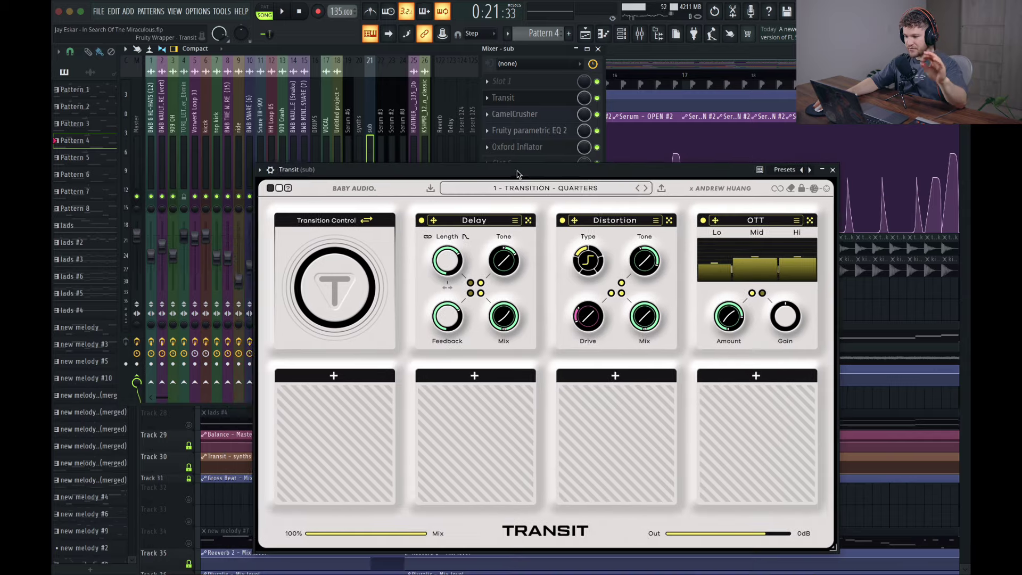
Close the Transit effect and open the sub's Serum instrument from the channel rack, raising its window to show the full patch.
{"action": "left_click", "coordinate": [624, 37]}
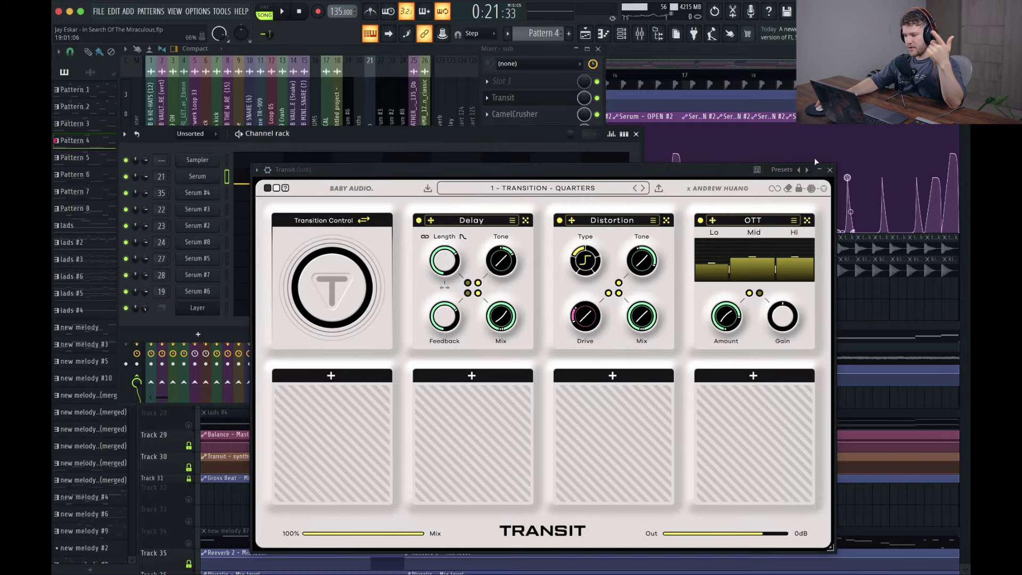
{"action": "left_click", "coordinate": [830, 169]}
{"action": "left_click_drag", "start_coordinate": [411, 131], "coordinate": [700, 137]}
{"action": "left_click", "coordinate": [486, 185]}
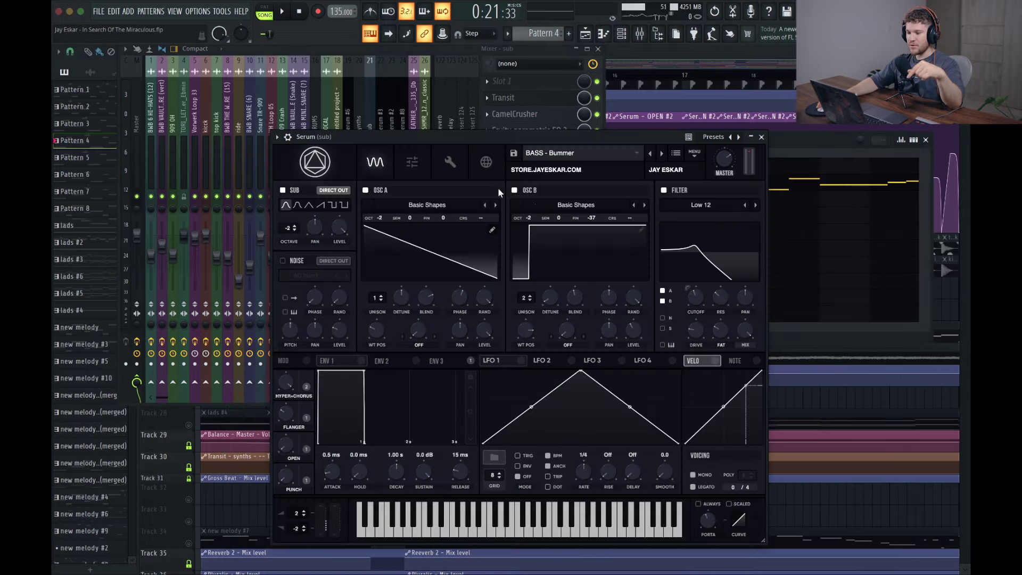
{"action": "left_click_drag", "start_coordinate": [549, 125], "coordinate": [570, 82]}
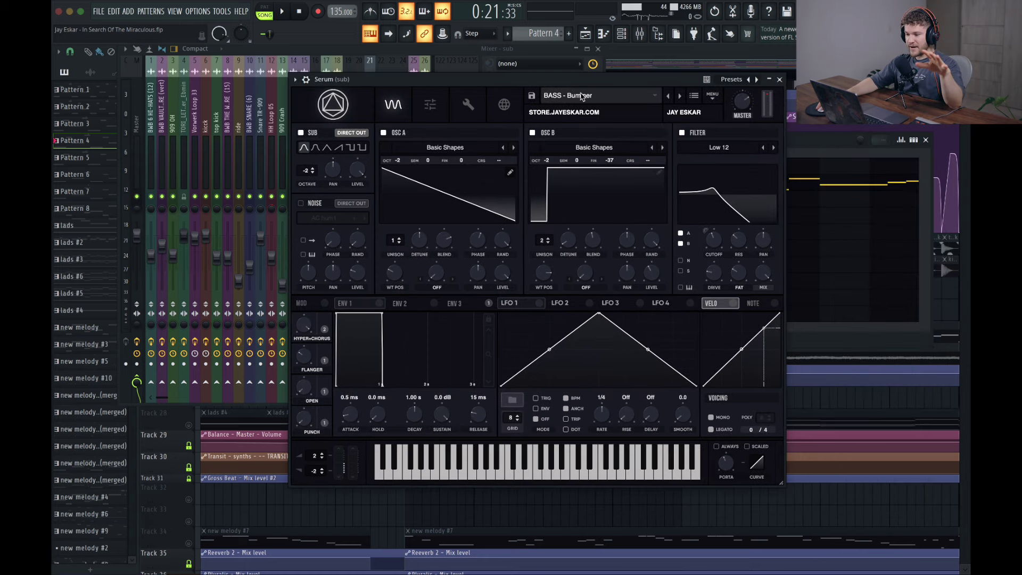
Look through the bass presets in Serum's Melodic House Essentials bank without changing the BASS - Bummer patch.
{"action": "left_click", "coordinate": [582, 96]}
{"action": "mouse_move", "coordinate": [611, 130]}
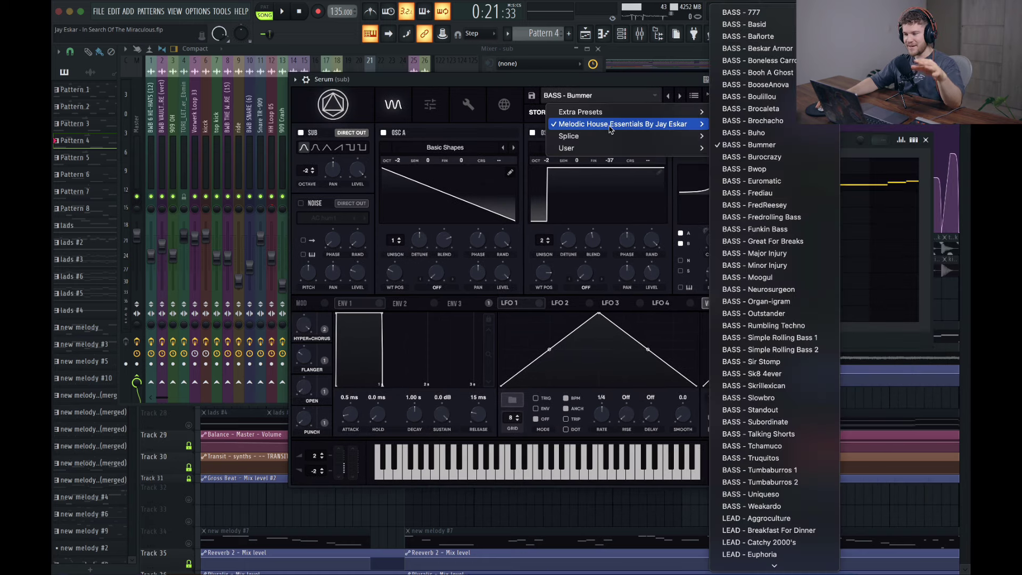
{"action": "left_click", "coordinate": [546, 87]}
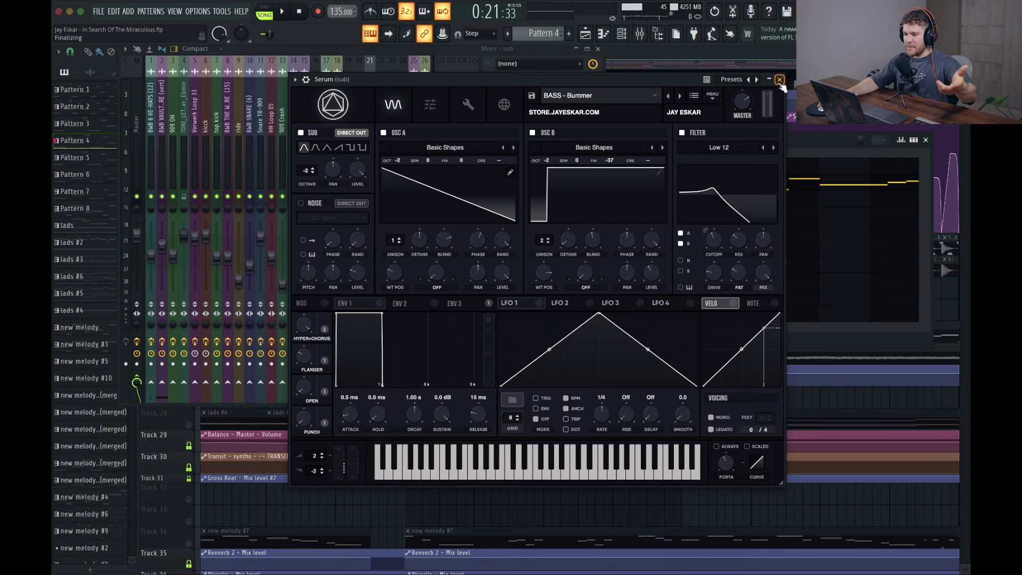
{"action": "left_click", "coordinate": [627, 102]}
{"action": "mouse_move", "coordinate": [603, 126]}
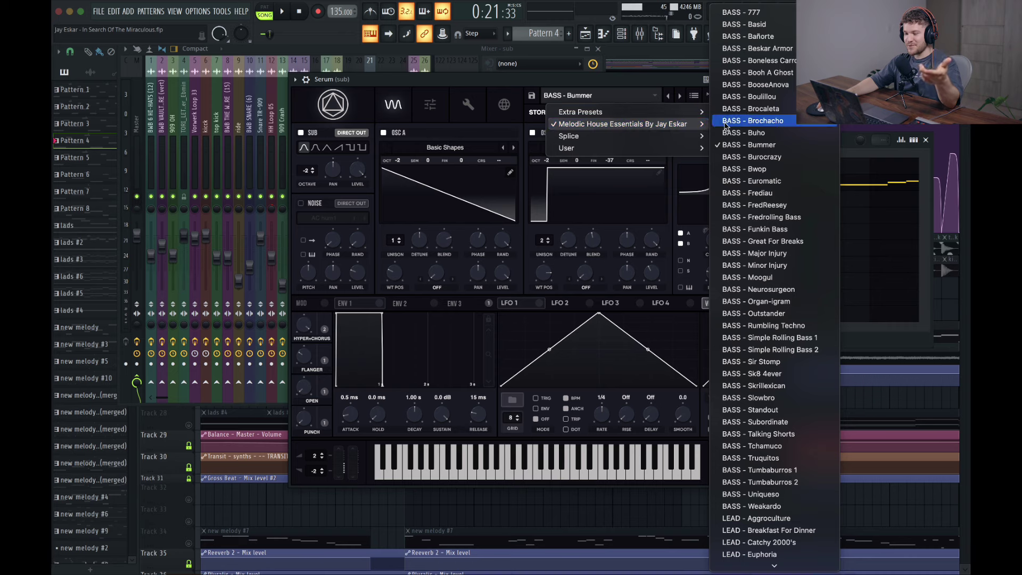
{"action": "left_click", "coordinate": [544, 80]}
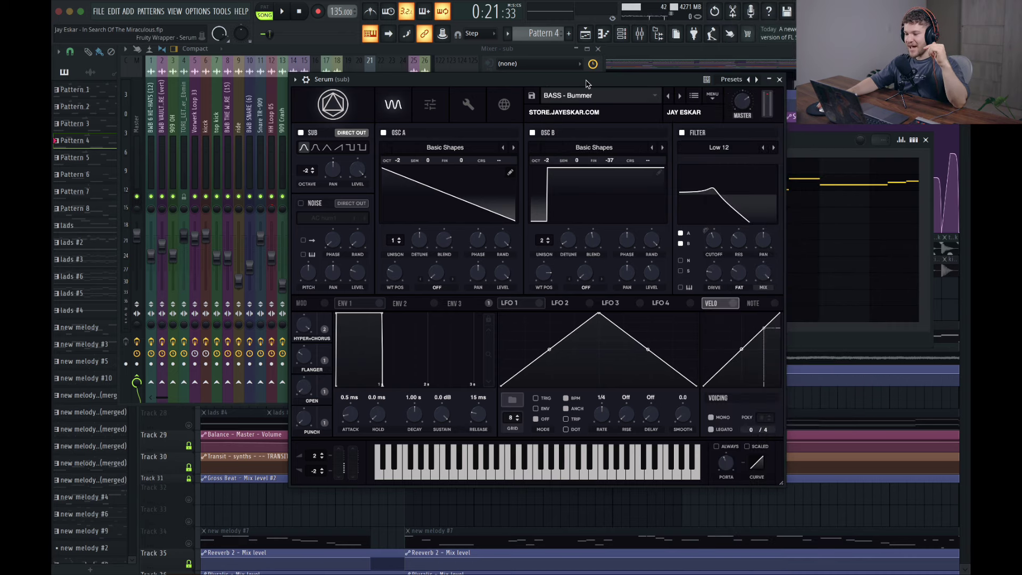
Close Serum and view the Transit effect on the sub's mixer track again, closing it when done.
{"action": "left_click", "coordinate": [780, 80]}
{"action": "left_click", "coordinate": [487, 182]}
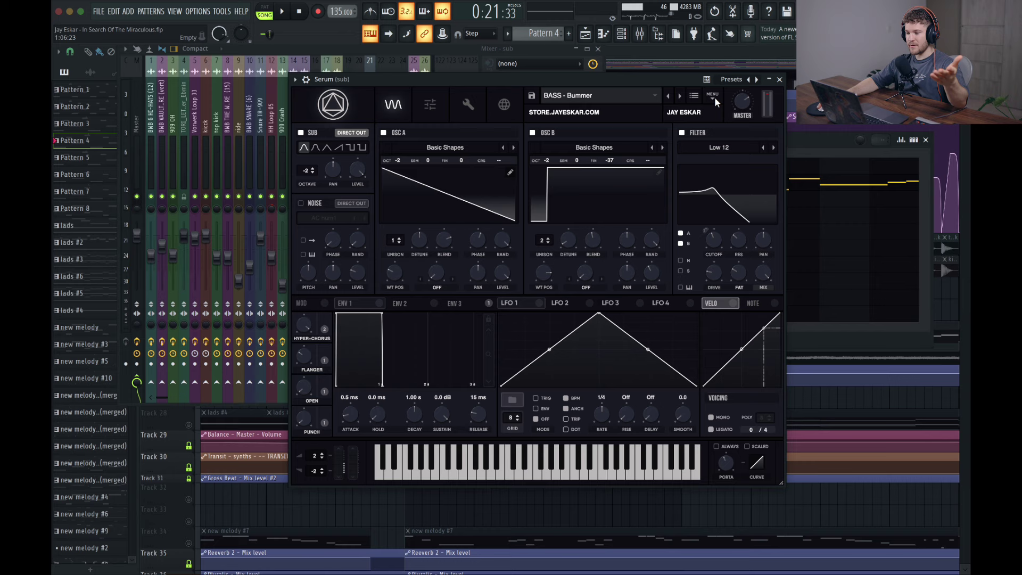
{"action": "left_click", "coordinate": [780, 80]}
{"action": "left_click", "coordinate": [460, 56]}
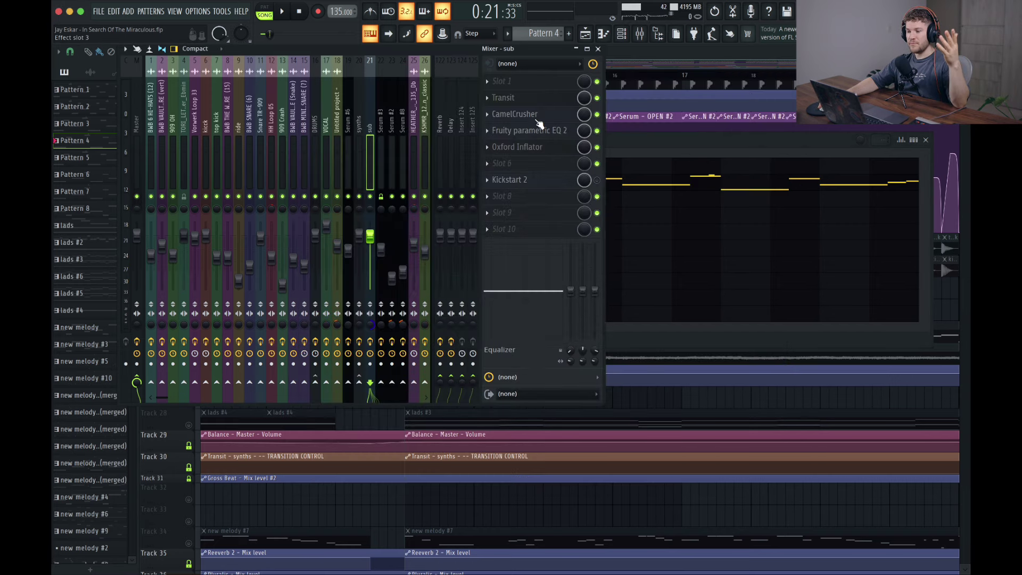
{"action": "left_click", "coordinate": [534, 98]}
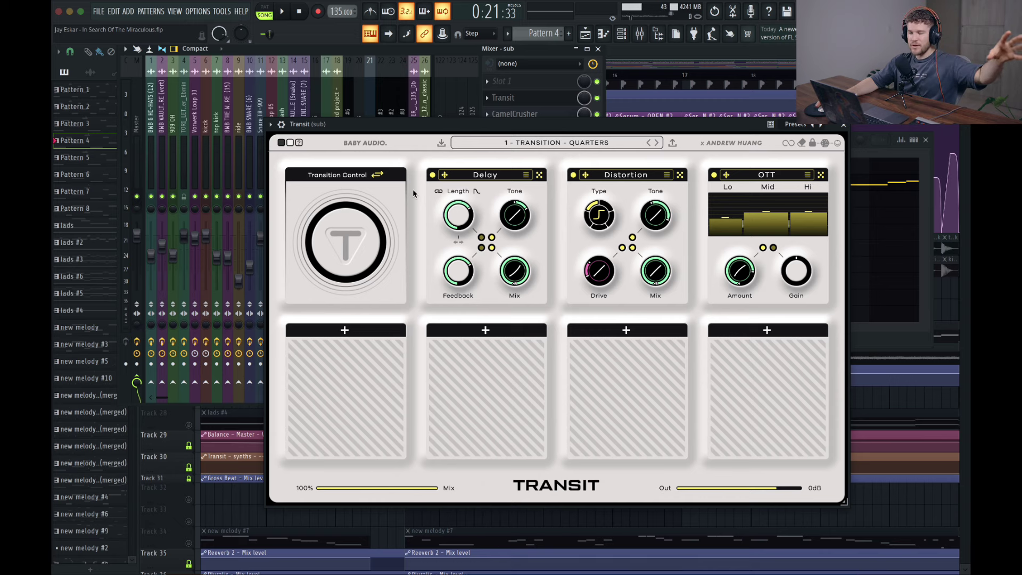
{"action": "left_click", "coordinate": [843, 125]}
Open CamelCrusher on the sub's mixer track, look through its preset list, and close the plugin.
{"action": "left_click", "coordinate": [536, 121]}
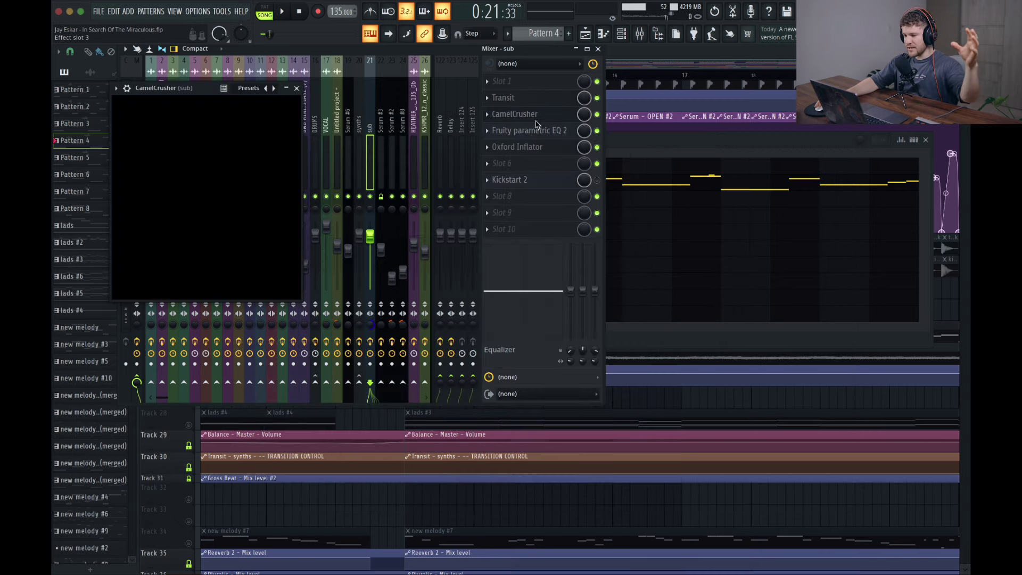
{"action": "left_click_drag", "start_coordinate": [192, 92], "coordinate": [276, 81]}
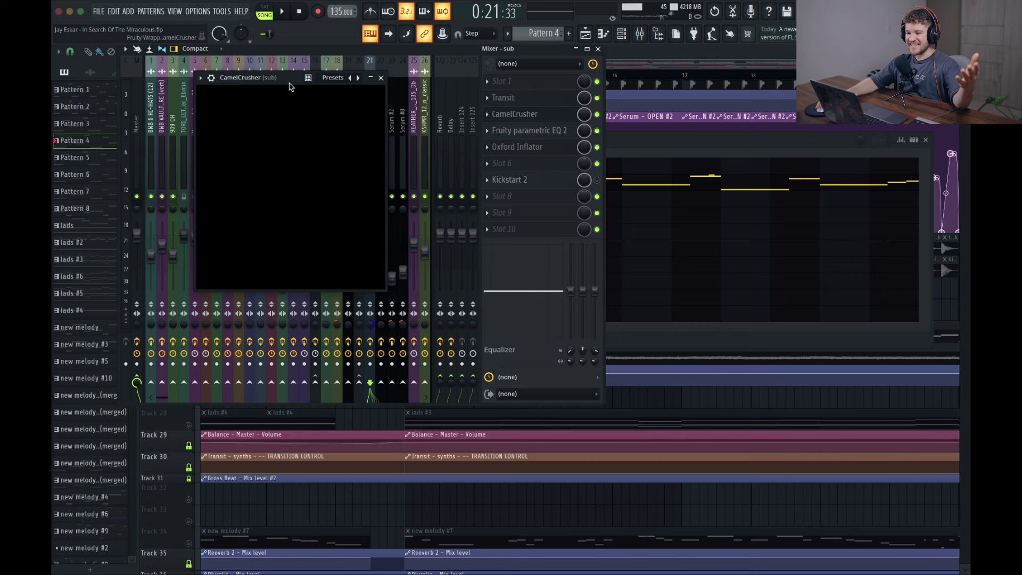
{"action": "left_click", "coordinate": [338, 80]}
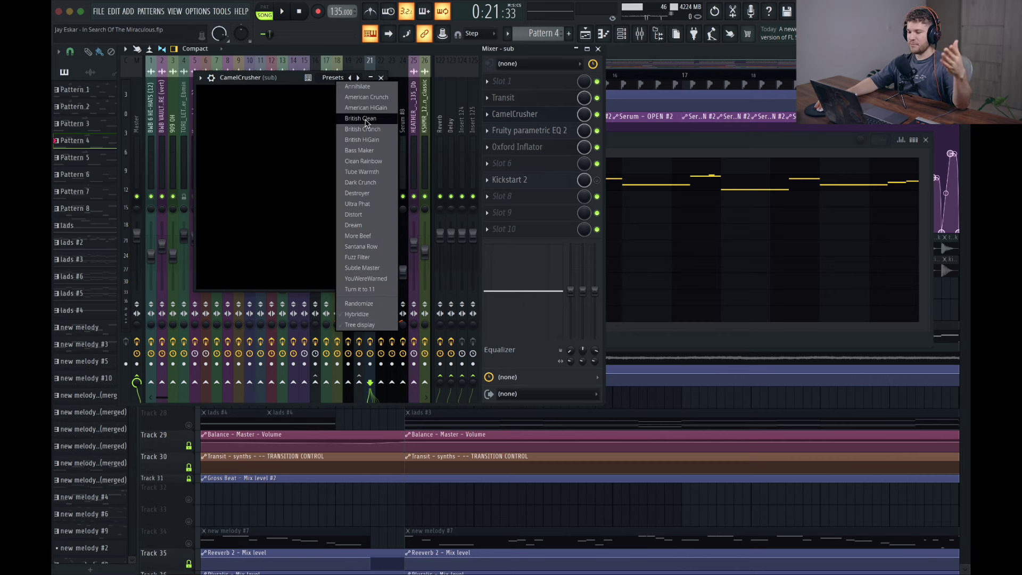
{"action": "left_click", "coordinate": [279, 84]}
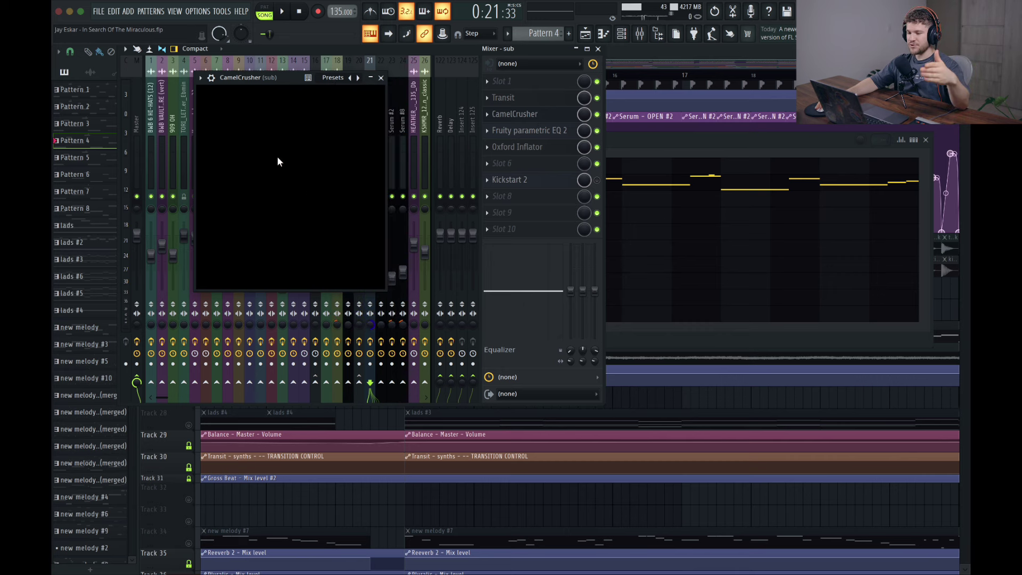
{"action": "left_click", "coordinate": [381, 78]}
Examine the low-end high-pass band in Fruity parametric EQ 2 on the sub's mixer track, then close the EQ and mixer.
{"action": "left_click", "coordinate": [548, 132]}
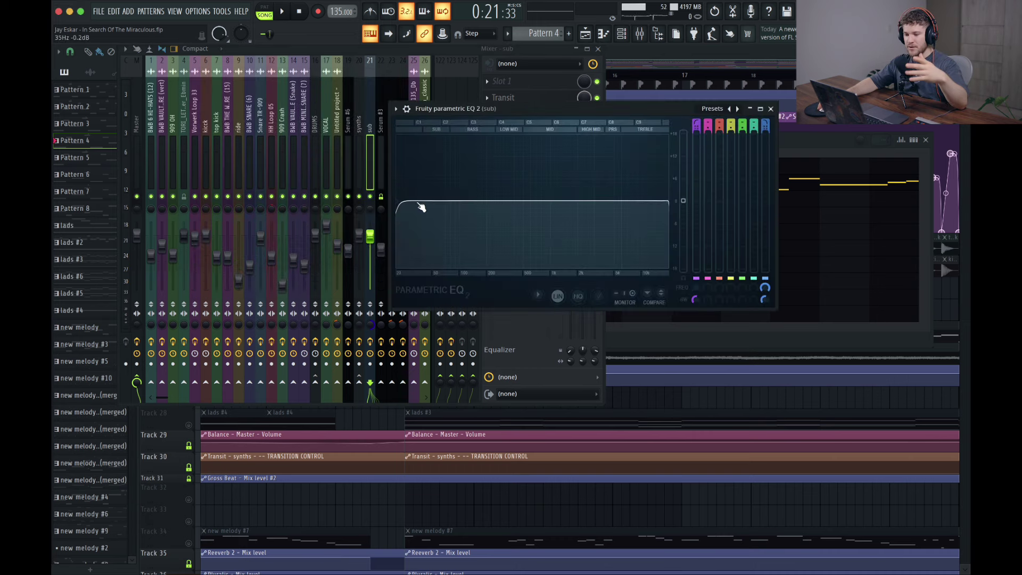
{"action": "left_click_drag", "start_coordinate": [421, 207], "coordinate": [404, 206]}
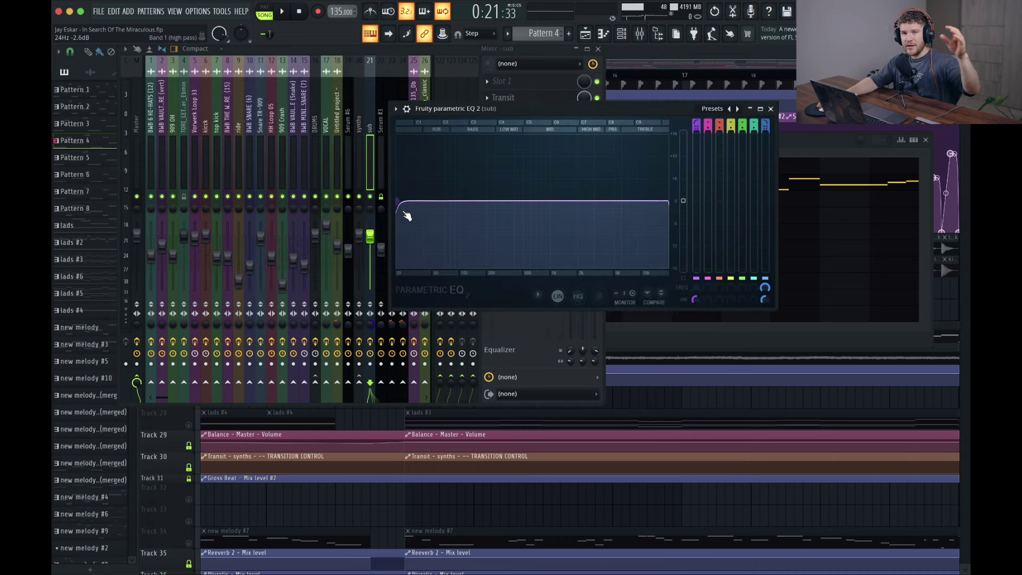
{"action": "mouse_move", "coordinate": [403, 211]}
{"action": "left_mouse_down"}
{"action": "mouse_move", "coordinate": [610, 201]}
{"action": "mouse_move", "coordinate": [398, 202]}
{"action": "left_mouse_up"}
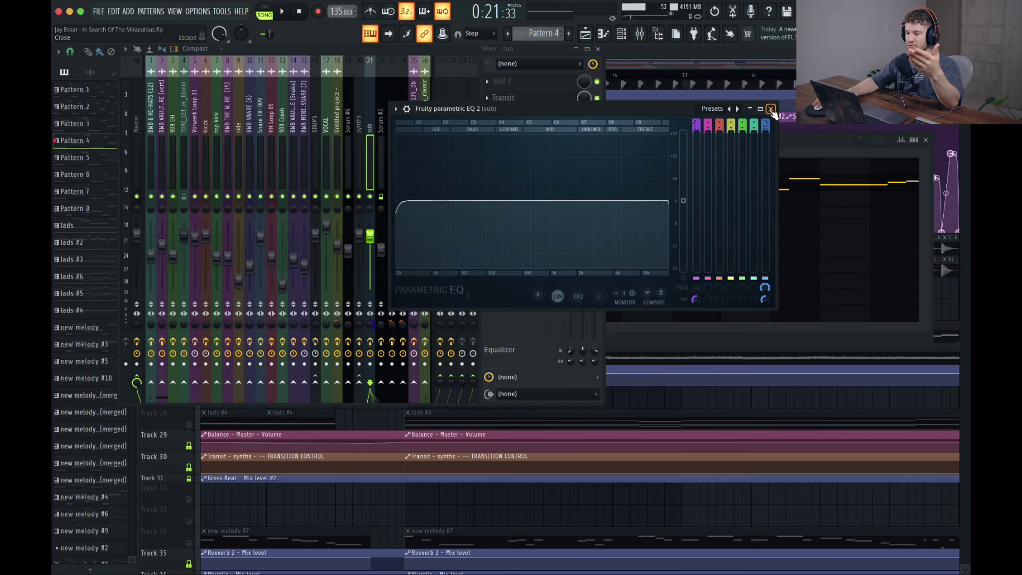
{"action": "left_click", "coordinate": [772, 109]}
{"action": "key", "text": "F9"}
Play the sub from bar 27 through its Transit transition control automation on Track 16, then stop playback.
{"action": "left_click", "coordinate": [452, 76]}
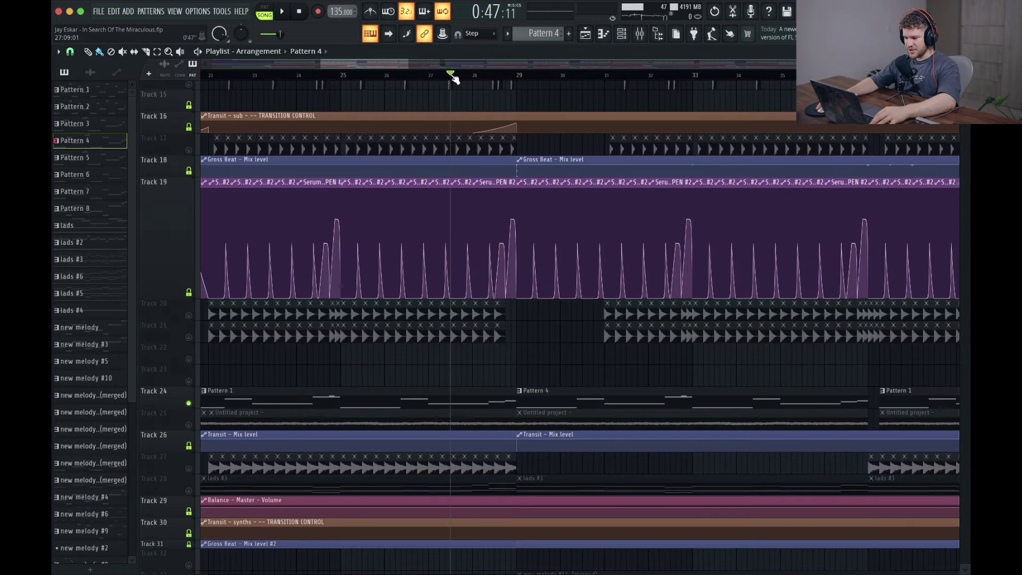
{"action": "left_click", "coordinate": [429, 75]}
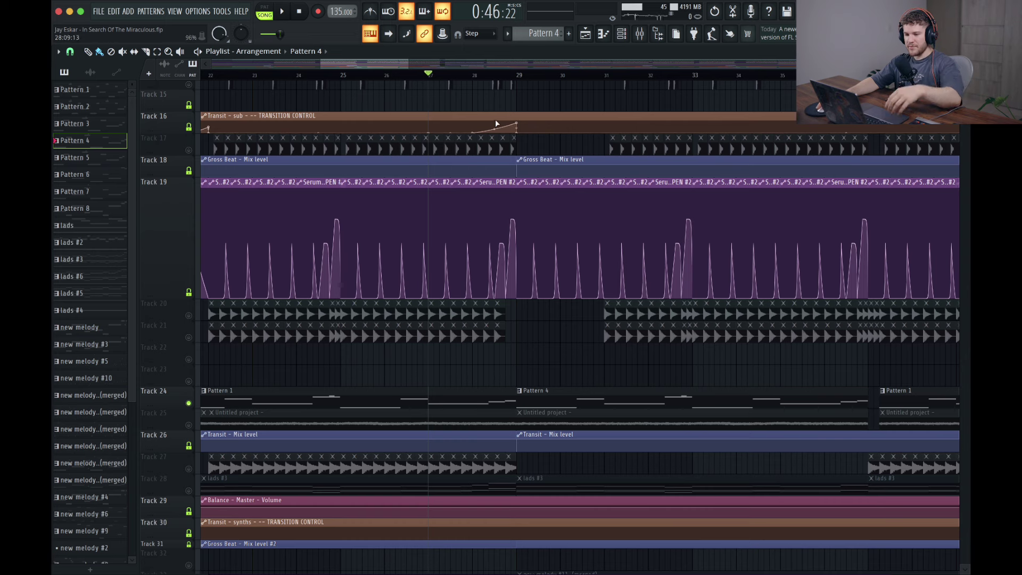
{"action": "key", "text": "space"}
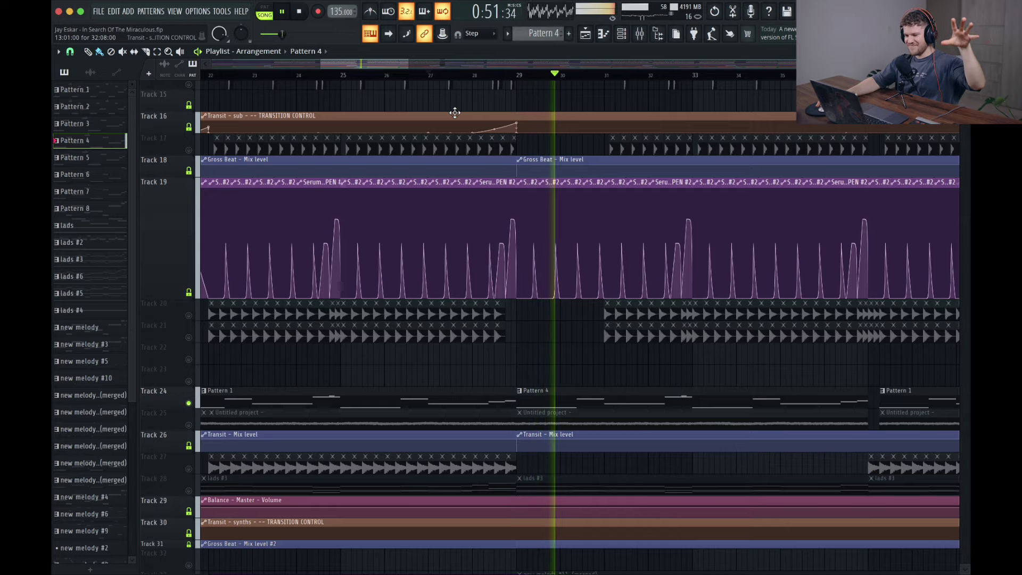
{"action": "left_click", "coordinate": [298, 11]}
{"action": "left_click", "coordinate": [298, 11]}
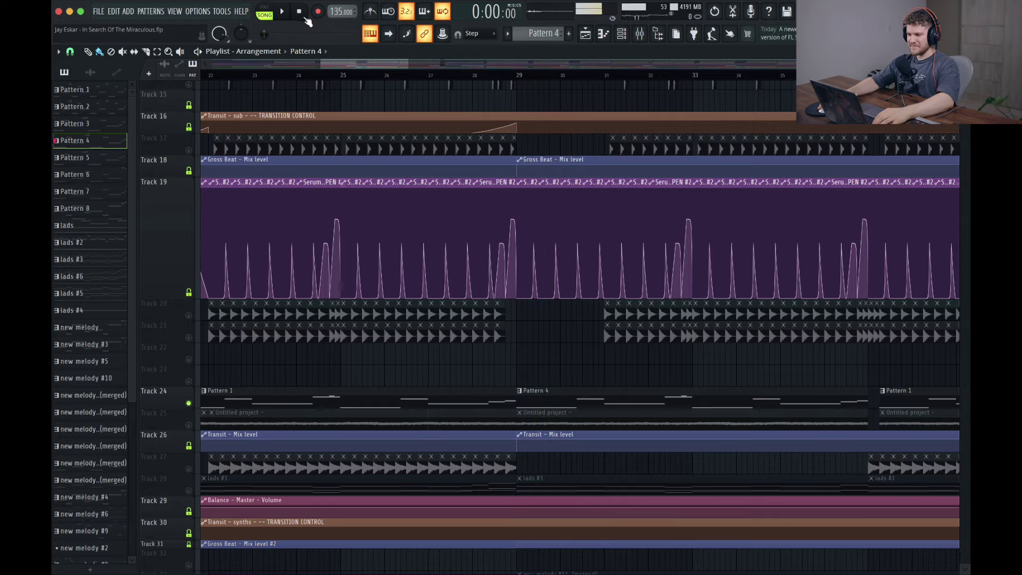
Set the playback position to bar 13 and enable Kickstart 2 on the sub's mixer track.
{"action": "scroll", "coordinate": [511, 172], "scroll_direction": "down", "scroll_amount": 8}
{"action": "scroll", "coordinate": [340, 189], "scroll_direction": "down", "scroll_amount": 5}
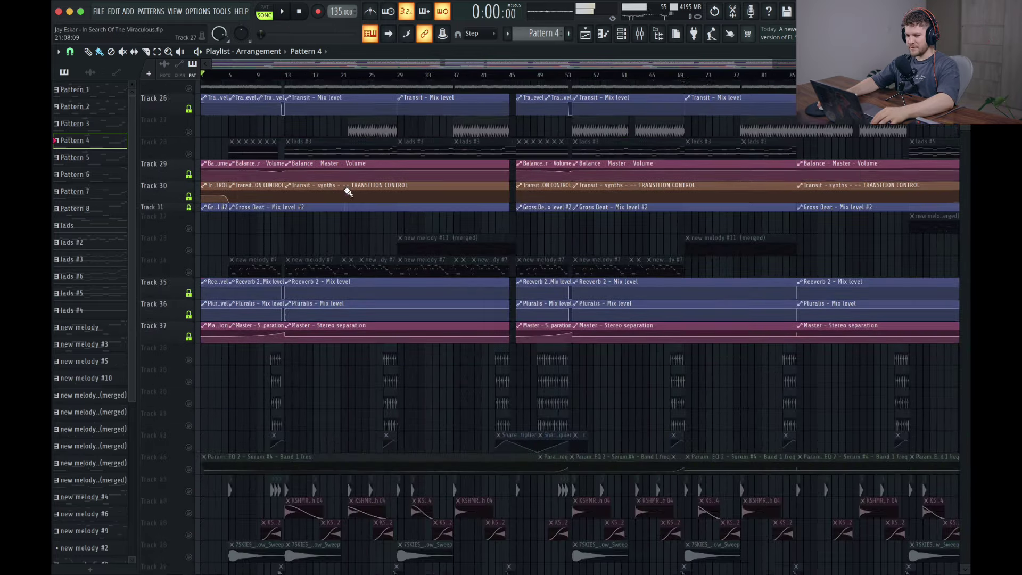
{"action": "scroll", "coordinate": [215, 176], "scroll_direction": "up", "scroll_amount": 8}
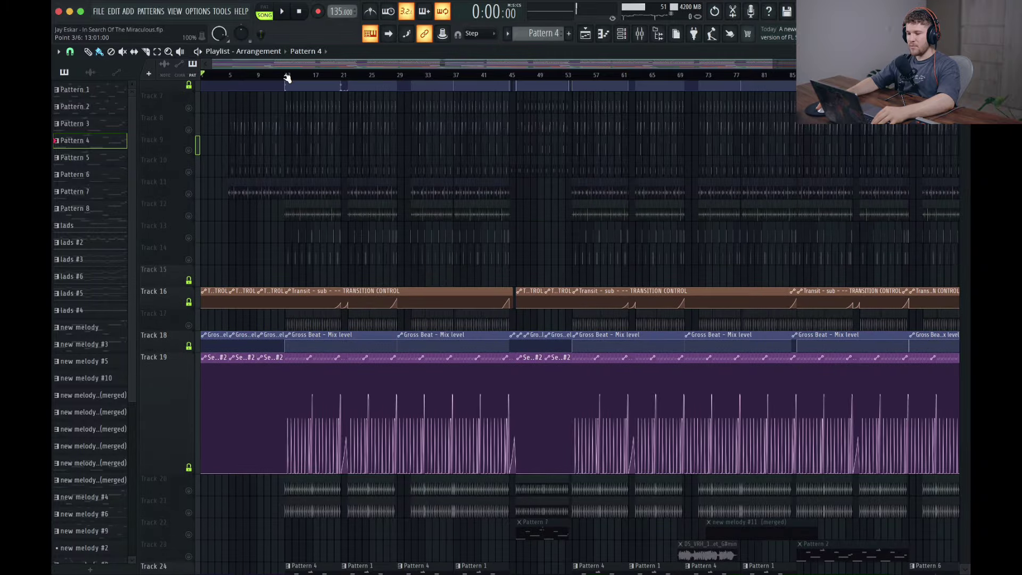
{"action": "left_click", "coordinate": [285, 75]}
{"action": "left_click", "coordinate": [641, 35]}
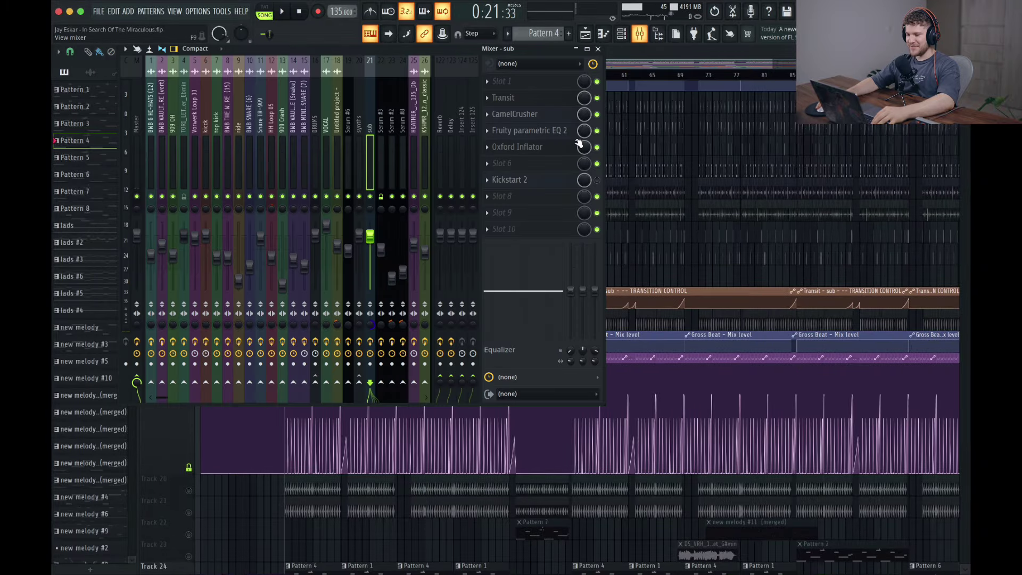
{"action": "left_click", "coordinate": [559, 181]}
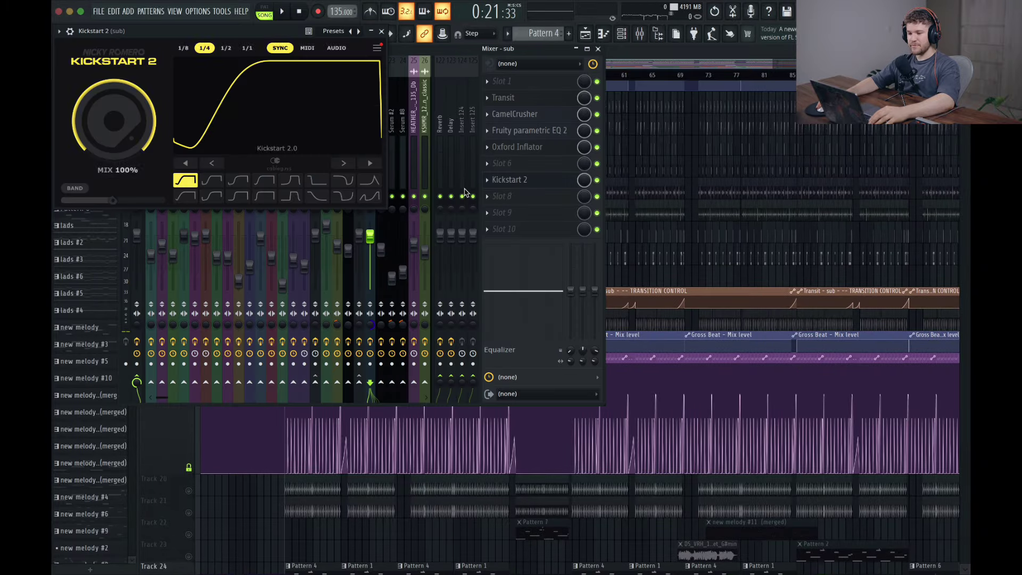
{"action": "left_click", "coordinate": [388, 28]}
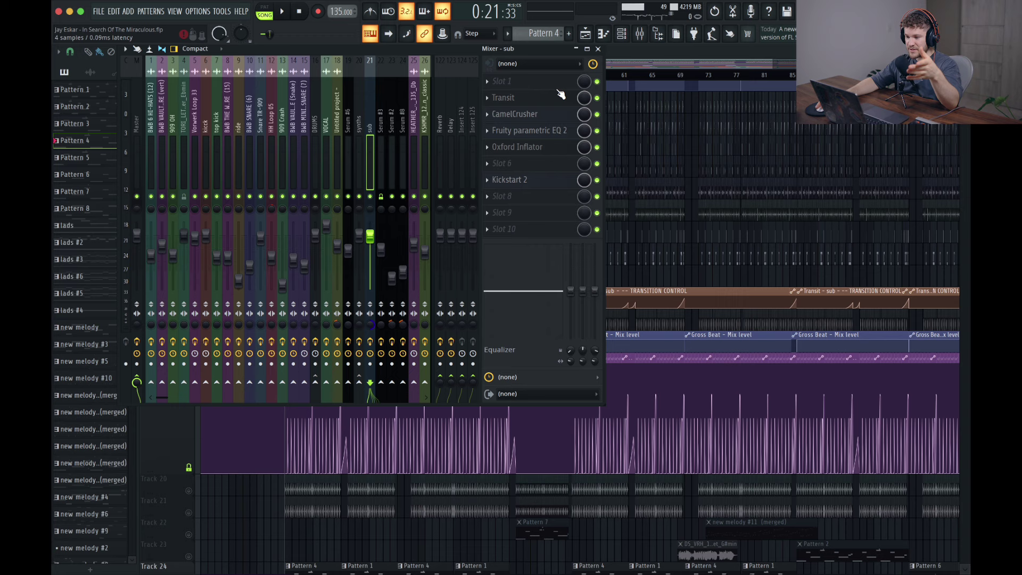
{"action": "left_click", "coordinate": [599, 49]}
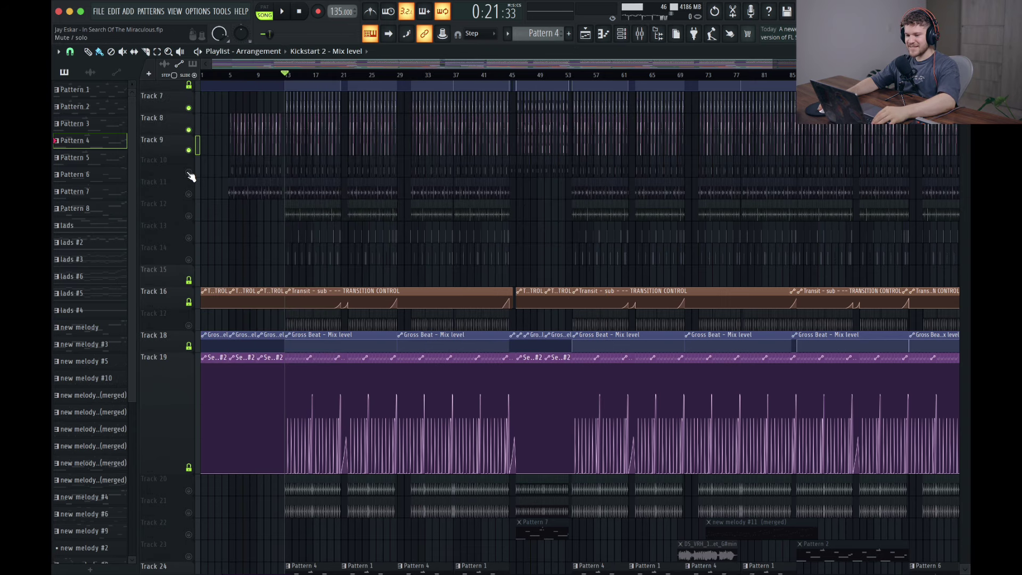
Unmute the drum layers on Tracks 7 to 14, Track 17, Track 20 and Track 21 in the playlist.
{"action": "left_click_drag", "start_coordinate": [189, 173], "coordinate": [238, 272]}
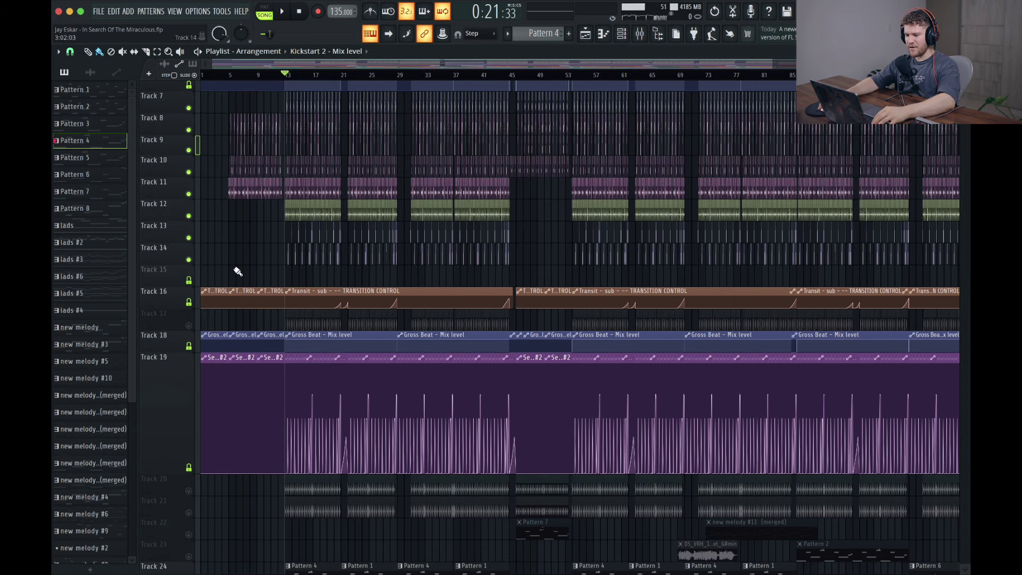
{"action": "left_click", "coordinate": [189, 325]}
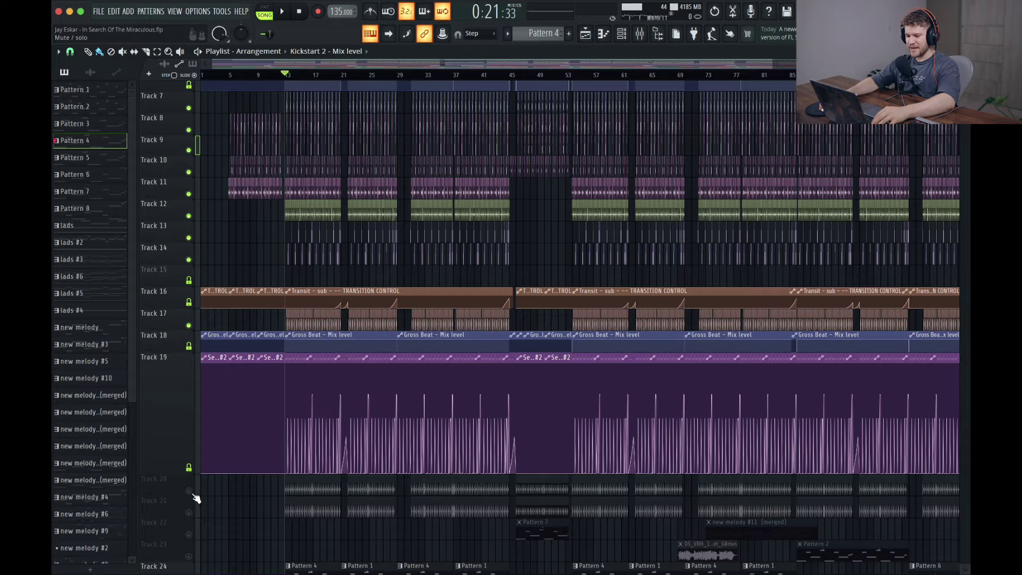
{"action": "left_click_drag", "start_coordinate": [188, 491], "coordinate": [188, 513]}
Play the drums and sub together from bar 13 with the sub's Serum window open beside the playlist, then stop.
{"action": "scroll", "coordinate": [226, 367], "scroll_direction": "down", "scroll_amount": 5}
{"action": "scroll", "coordinate": [224, 366], "scroll_direction": "up", "scroll_amount": 9}
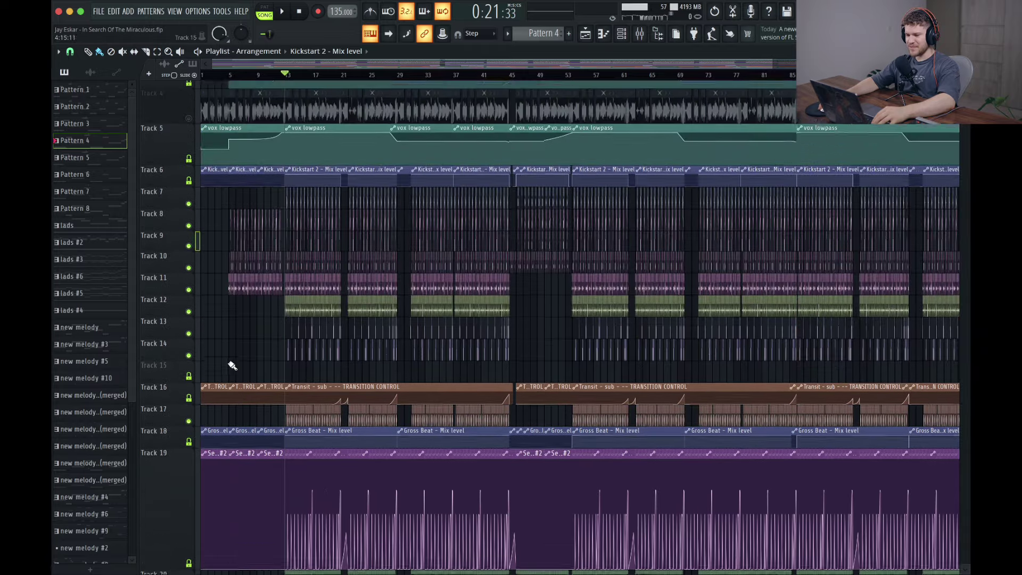
{"action": "key", "text": "space"}
{"action": "scroll", "coordinate": [240, 373], "scroll_direction": "down", "scroll_amount": 9}
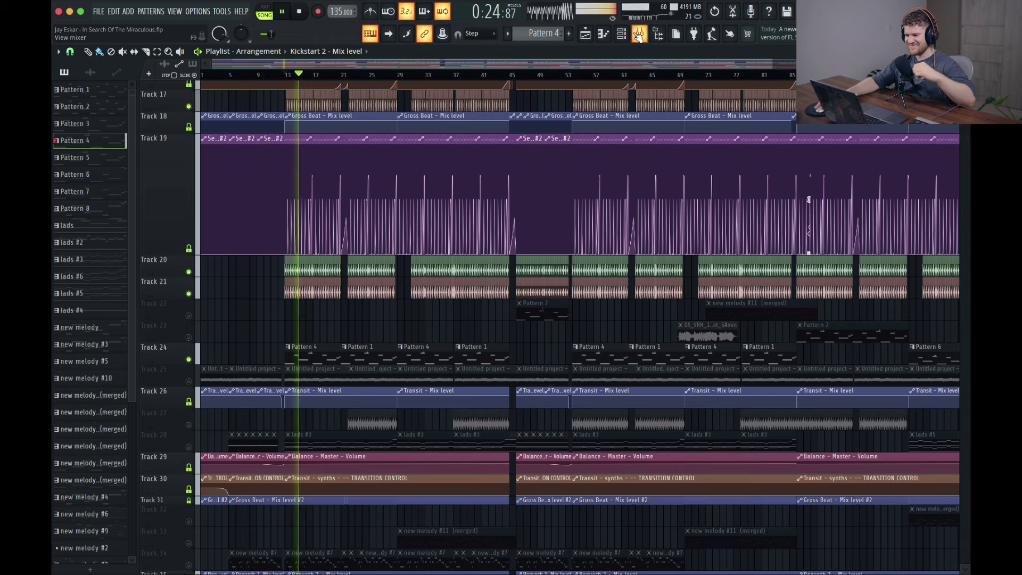
{"action": "key", "text": "F6"}
{"action": "left_click", "coordinate": [487, 182]}
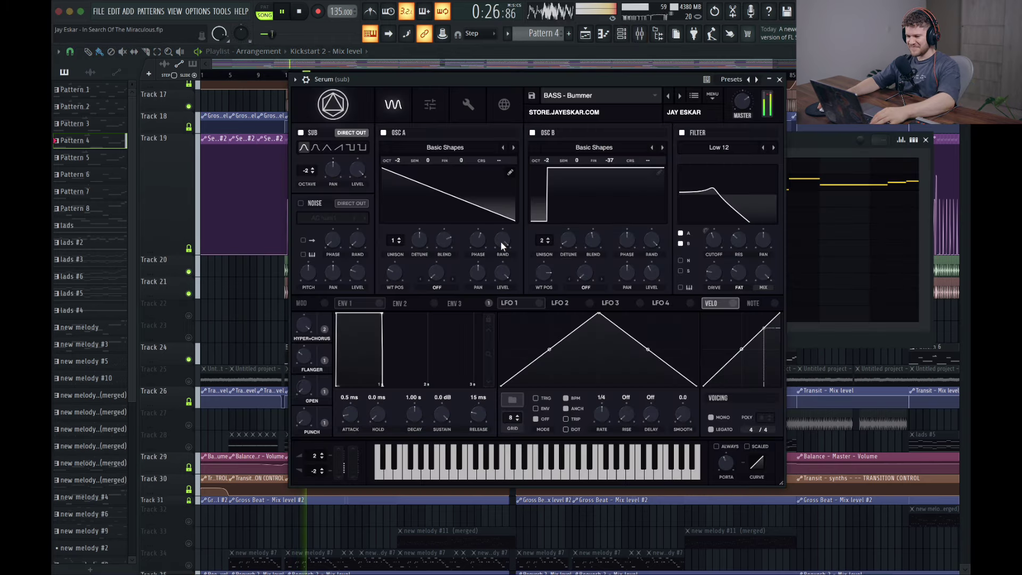
{"action": "left_click_drag", "start_coordinate": [543, 82], "coordinate": [593, 88]}
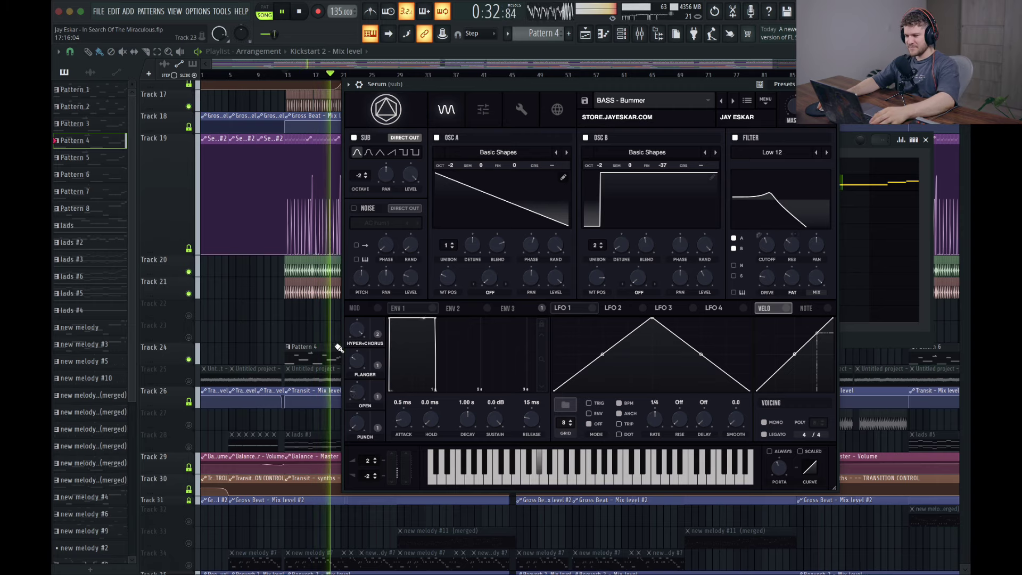
{"action": "left_click_drag", "start_coordinate": [659, 93], "coordinate": [705, 102]}
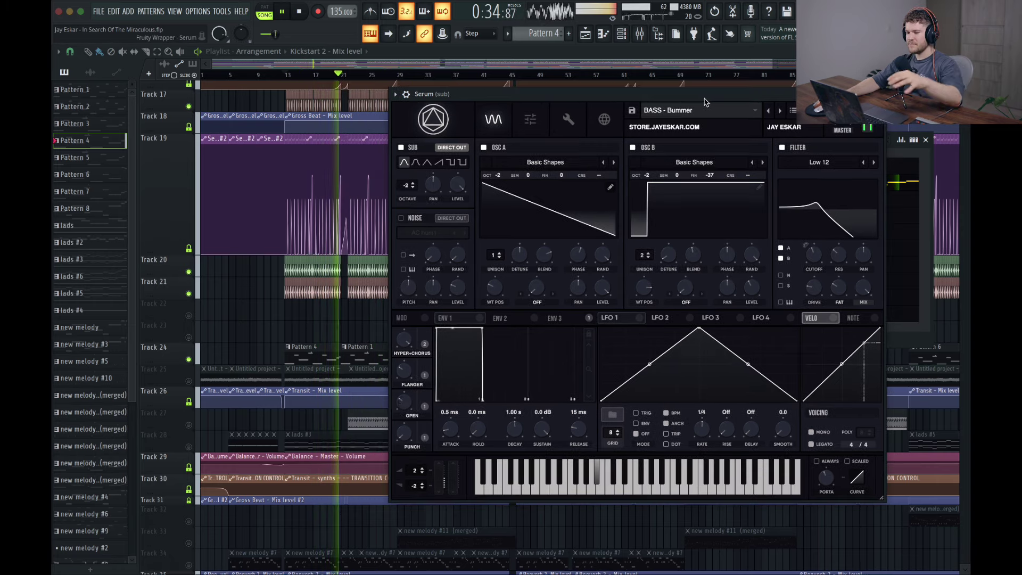
{"action": "key", "text": "space"}
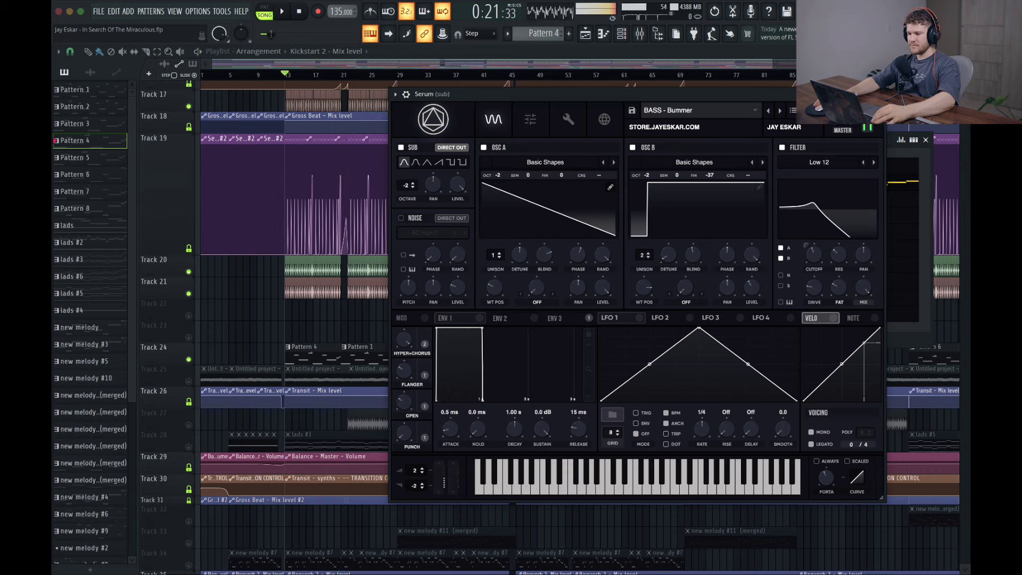
Inspect the sub's Pattern 4 notes in the piano roll and Serum's Portamento Time, then return to the playlist.
{"action": "key", "text": "Escape"}
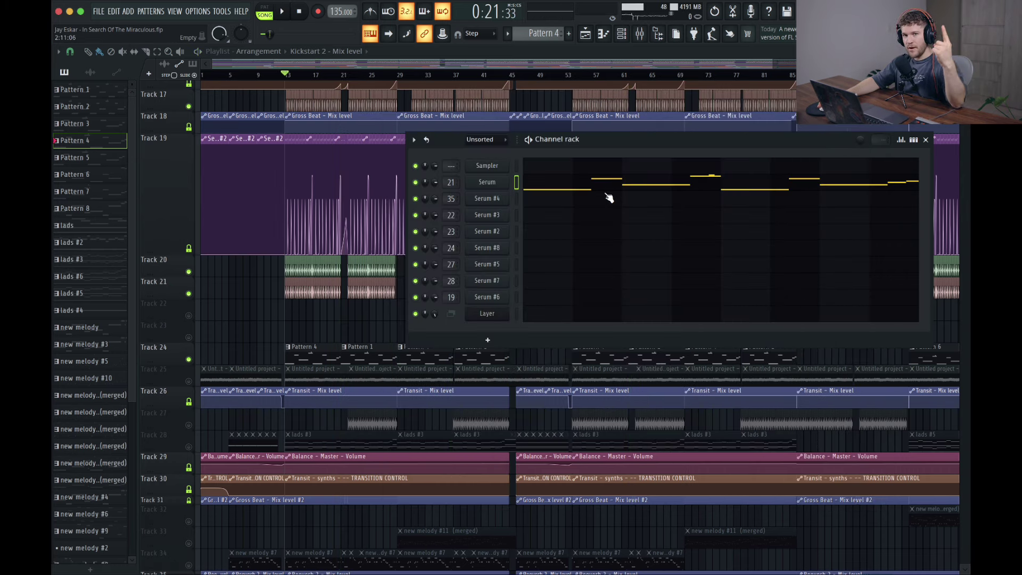
{"action": "left_click", "coordinate": [607, 195]}
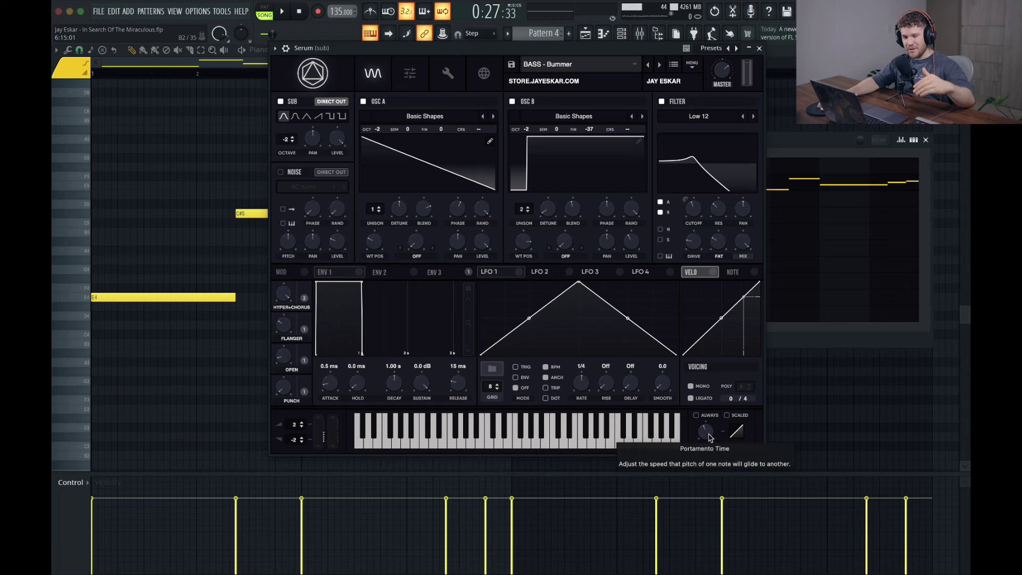
{"action": "left_click", "coordinate": [760, 49]}
{"action": "key", "text": "F5"}
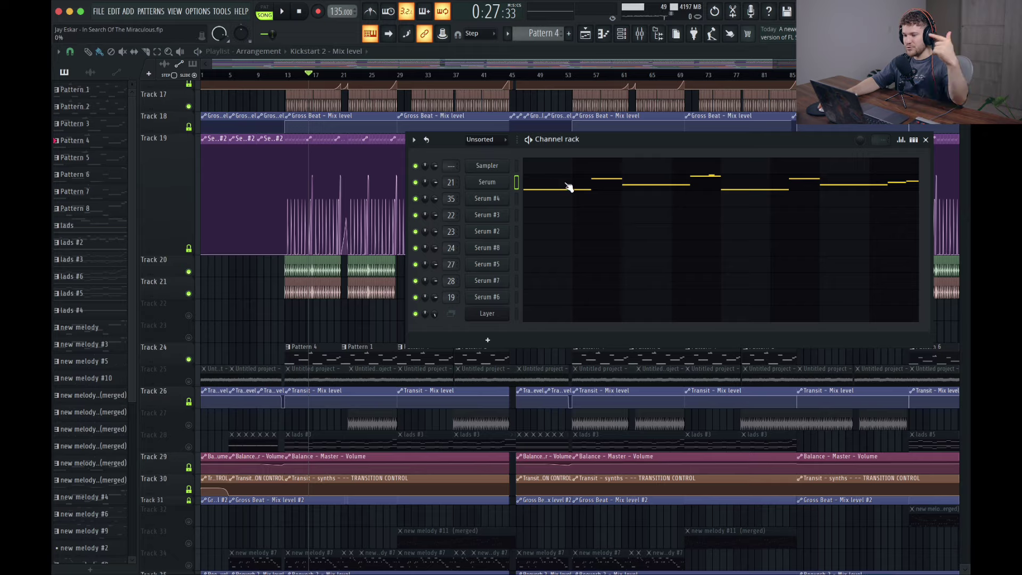
Play the sub's Pattern 4 in the piano roll, mute the short E5 note above D#5, and replay the passage without it.
{"action": "left_click", "coordinate": [569, 187]}
{"action": "key", "text": "space"}
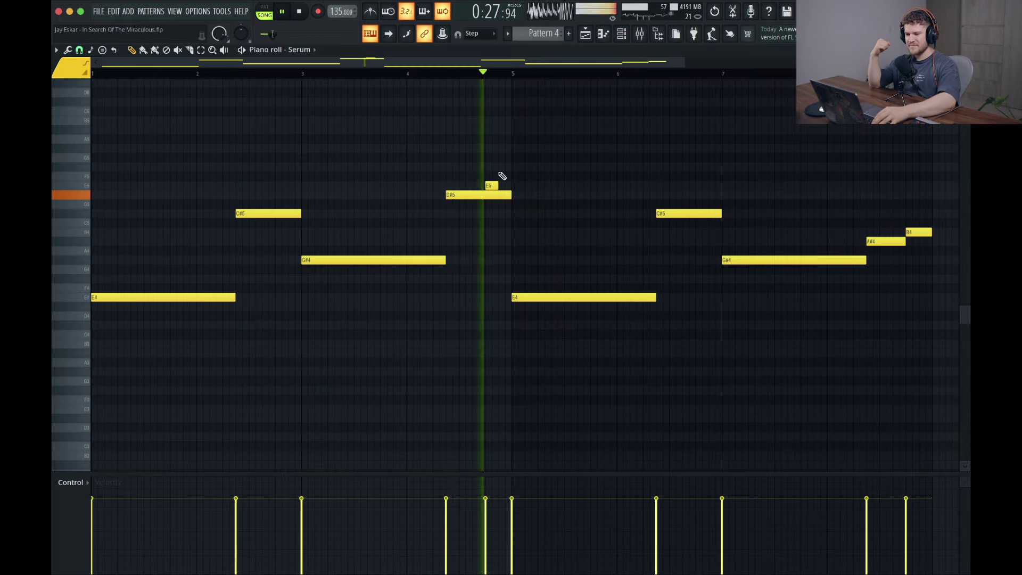
{"action": "right_click", "coordinate": [496, 185], "text": "alt"}
{"action": "key", "text": "space"}
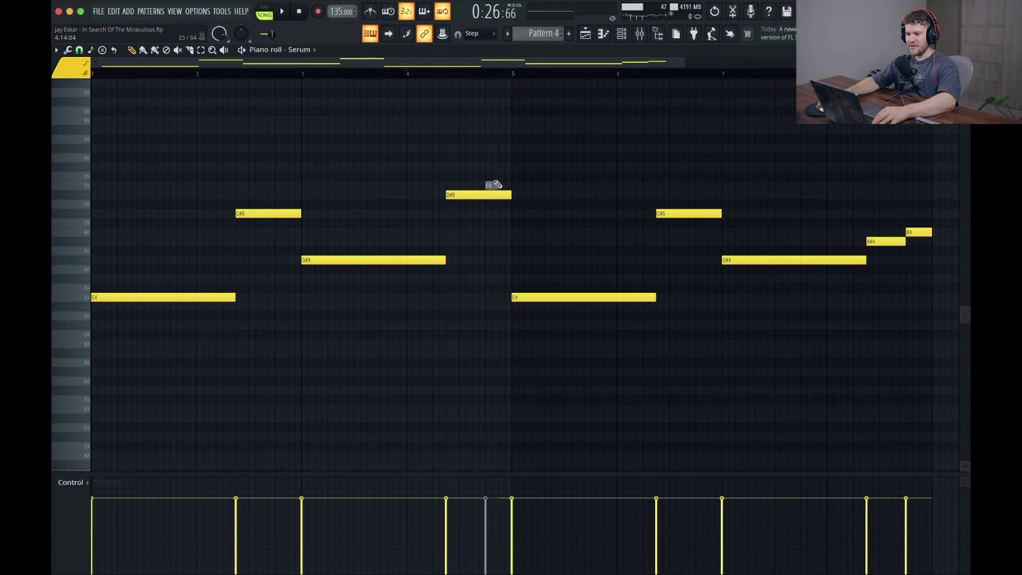
{"action": "key", "text": "space"}
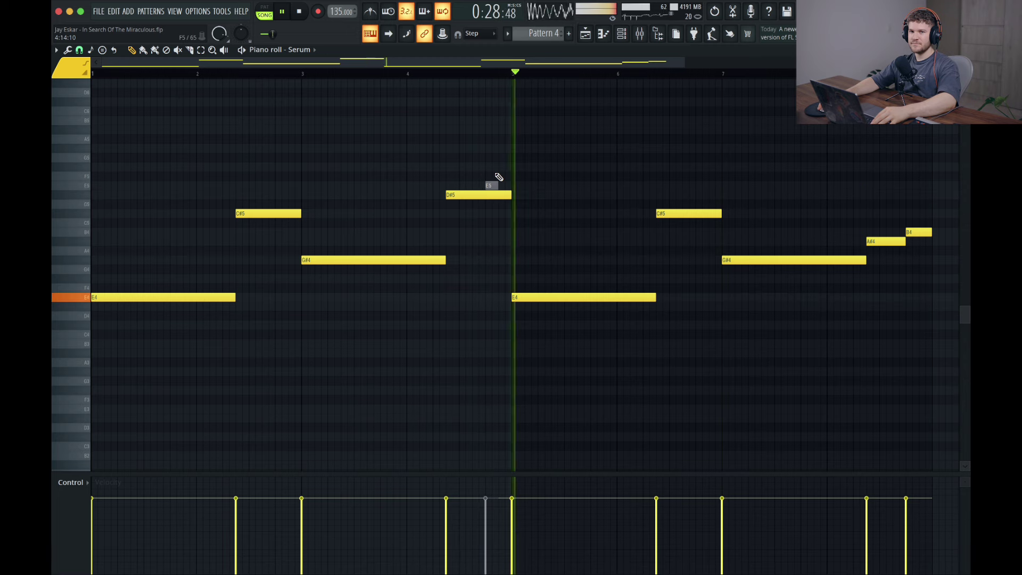
{"action": "key", "text": "space"}
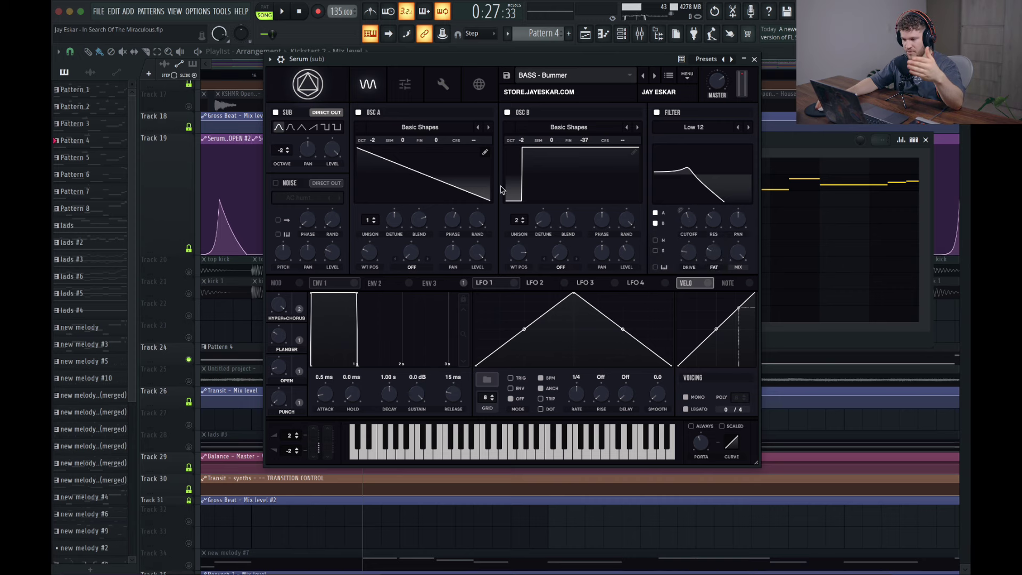
Play from bar 16 with the Serum OPEN #2 automation on Track 19 muted, then unmute that track and replay the section.
{"action": "key", "text": "Escape"}
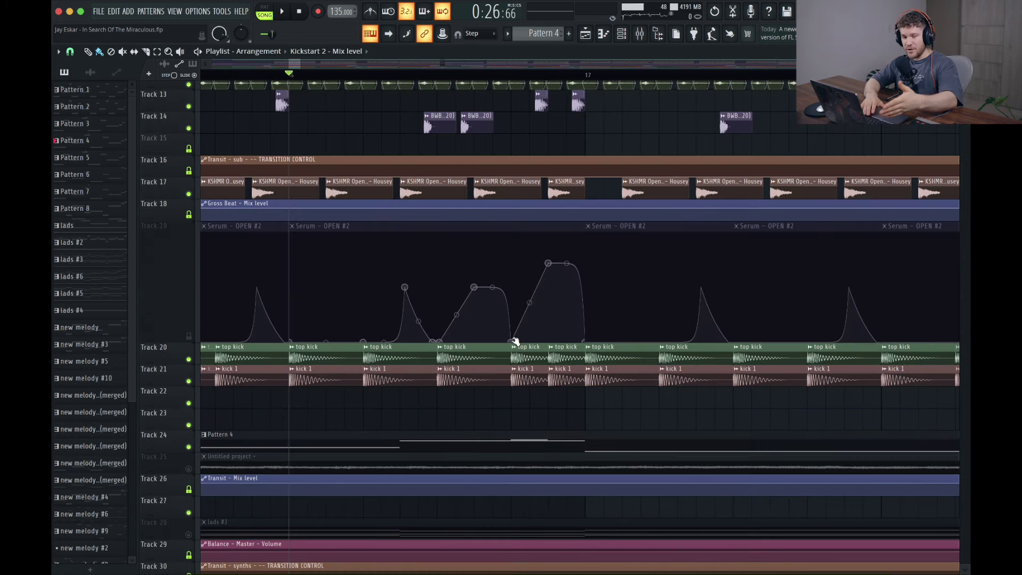
{"action": "key", "text": "space"}
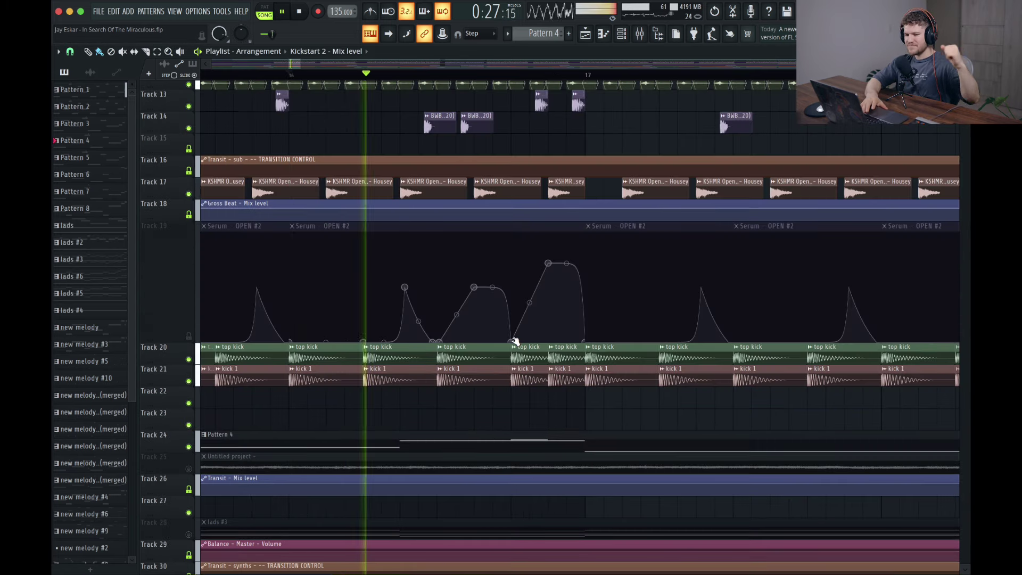
{"action": "key", "text": "space"}
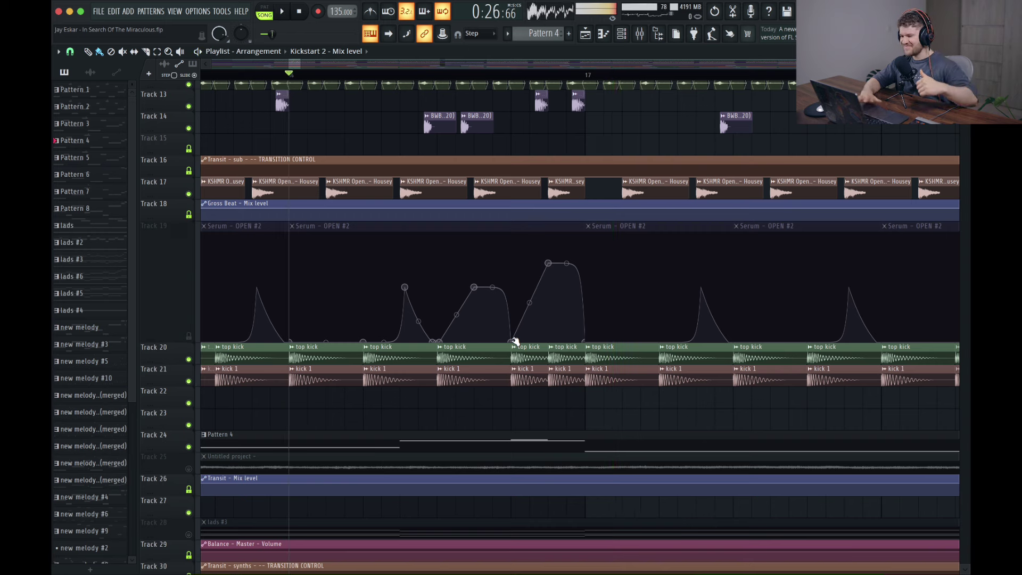
{"action": "left_click", "coordinate": [189, 336]}
{"action": "key", "text": "space"}
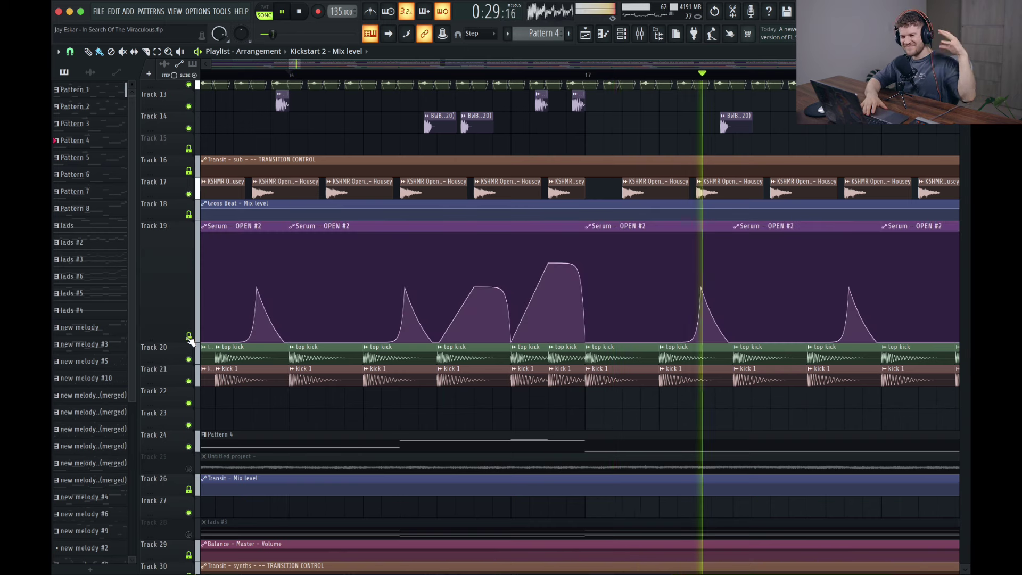
{"action": "key", "text": "space"}
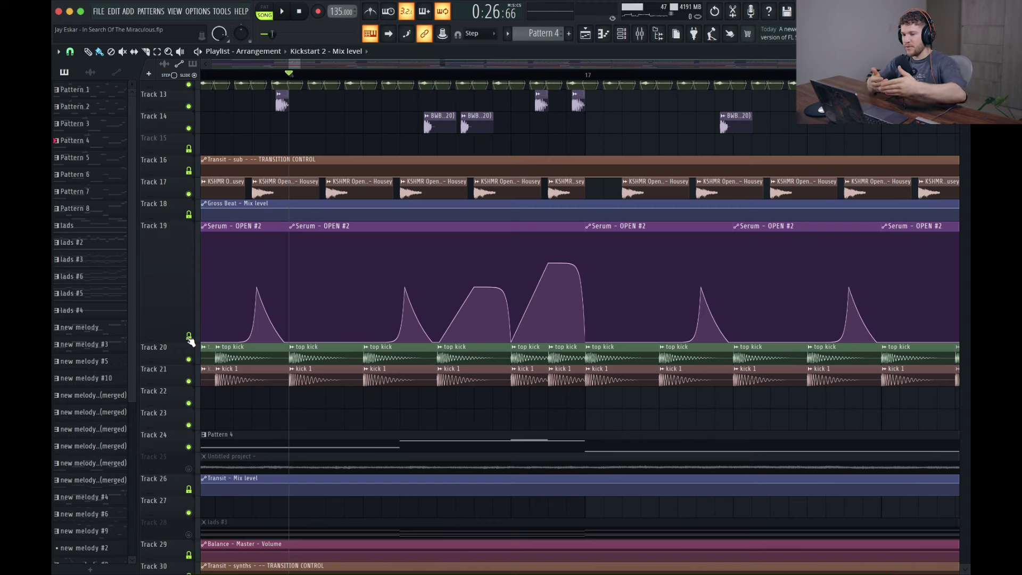
Play the drums and sub from bar 13 with the Serum OPEN #2 automation active, then stop playback.
{"action": "scroll", "coordinate": [395, 474], "scroll_direction": "up", "scroll_amount": 2}
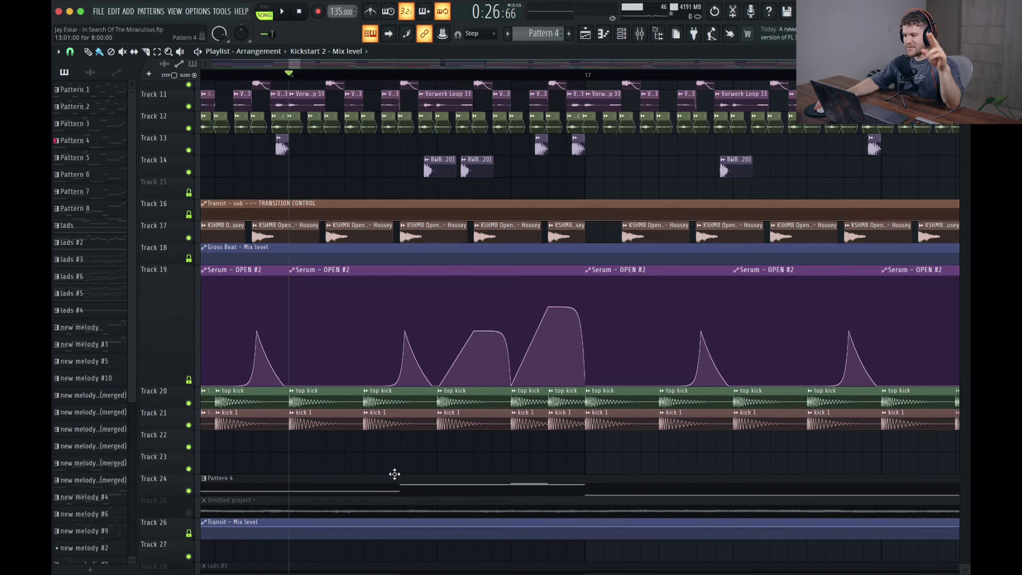
{"action": "scroll", "coordinate": [395, 473], "scroll_direction": "down", "scroll_amount": 10}
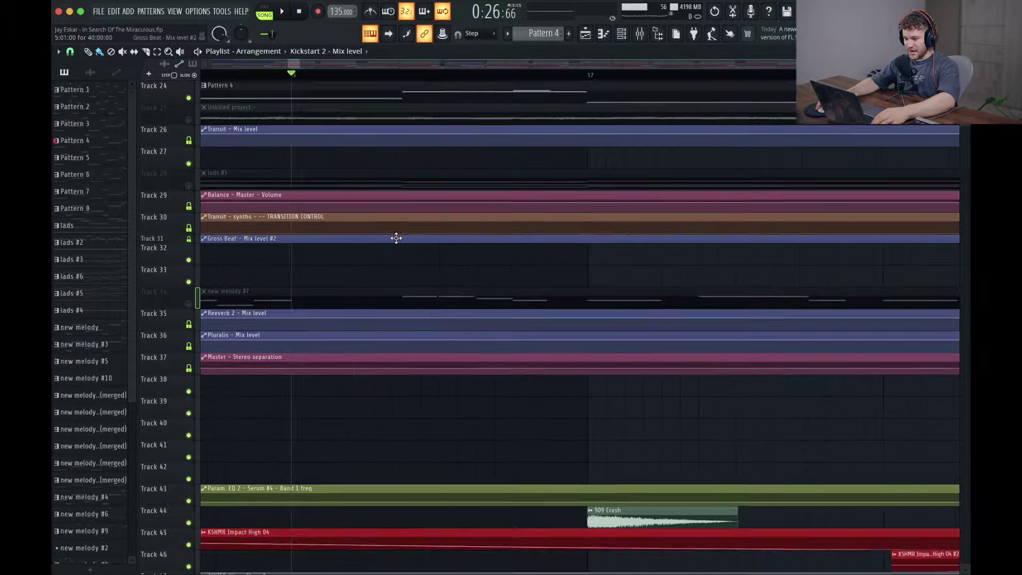
{"action": "scroll", "coordinate": [397, 235], "scroll_direction": "down", "scroll_amount": 5}
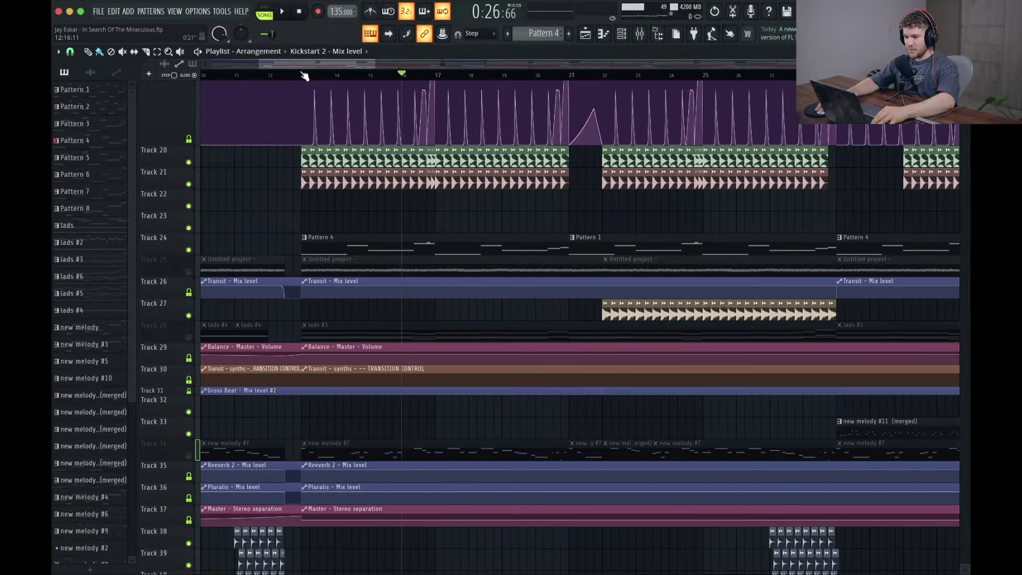
{"action": "key", "text": "space"}
{"action": "scroll", "coordinate": [327, 286], "scroll_direction": "up", "scroll_amount": 15}
{"action": "scroll", "coordinate": [328, 288], "scroll_direction": "up", "scroll_amount": 1}
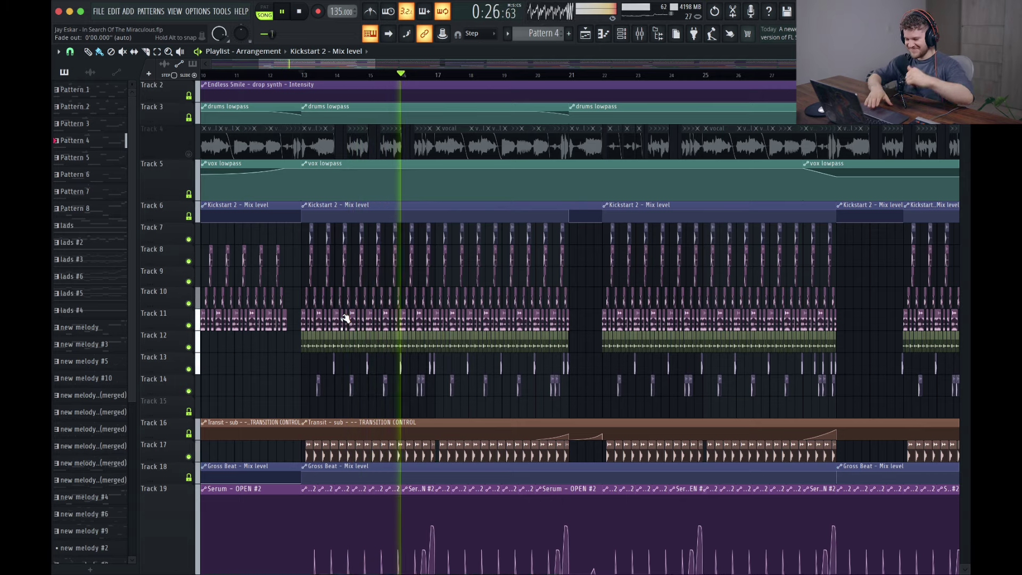
{"action": "key", "text": "space"}
Solo the Untitled project audio on Track 25 and play it from bar 13 while checking its audio clip settings.
{"action": "scroll", "coordinate": [288, 401], "scroll_direction": "down", "scroll_amount": 20}
{"action": "right_click", "coordinate": [189, 250]}
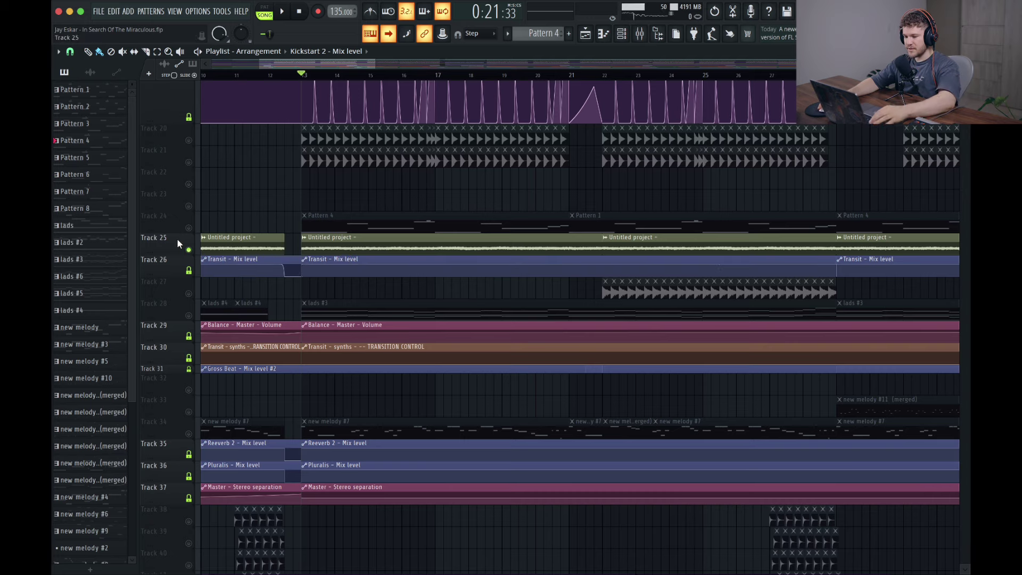
{"action": "key", "text": "space"}
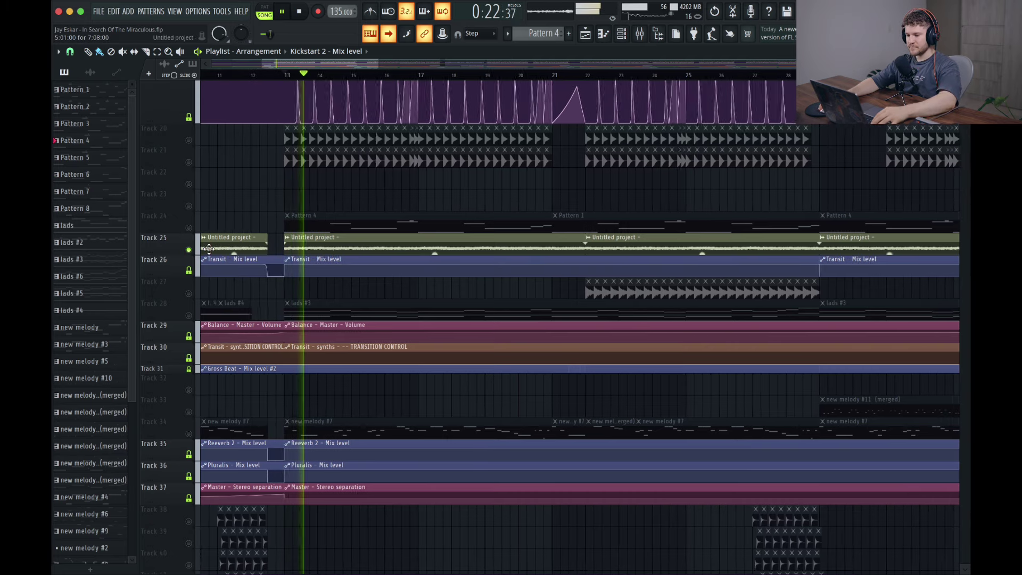
{"action": "double_click", "coordinate": [303, 244]}
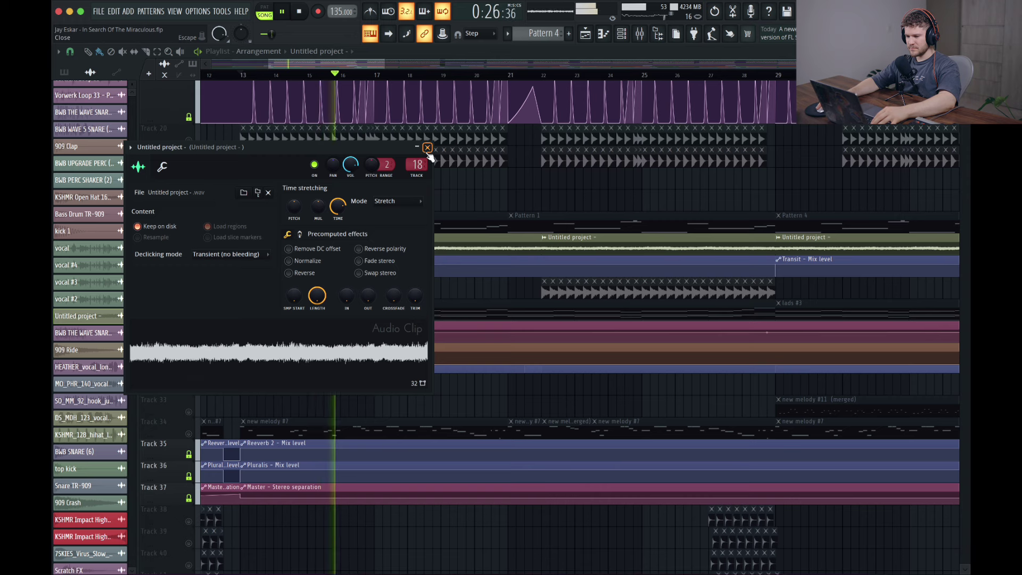
{"action": "left_click", "coordinate": [427, 148]}
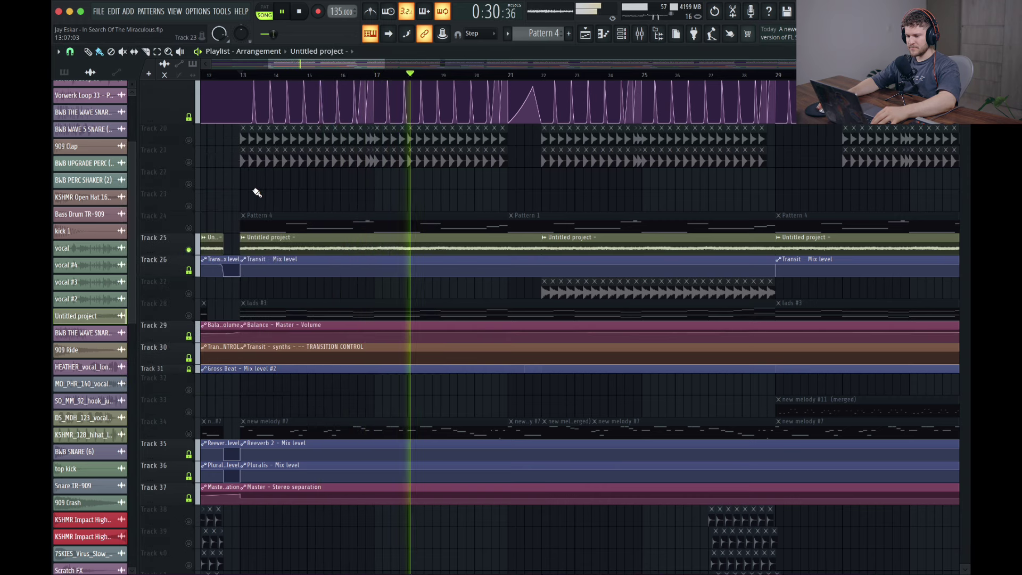
{"action": "key", "text": "space"}
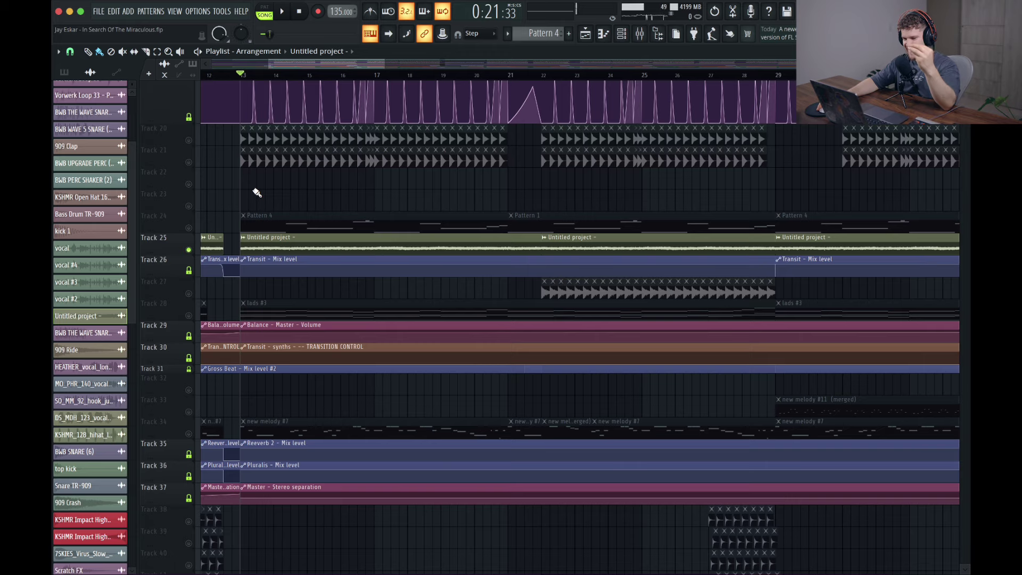
Unmute the vocal on Track 4 and review the audio clip settings of the Untitled project clip on Track 25.
{"action": "scroll", "coordinate": [258, 207], "scroll_direction": "up", "scroll_amount": 15}
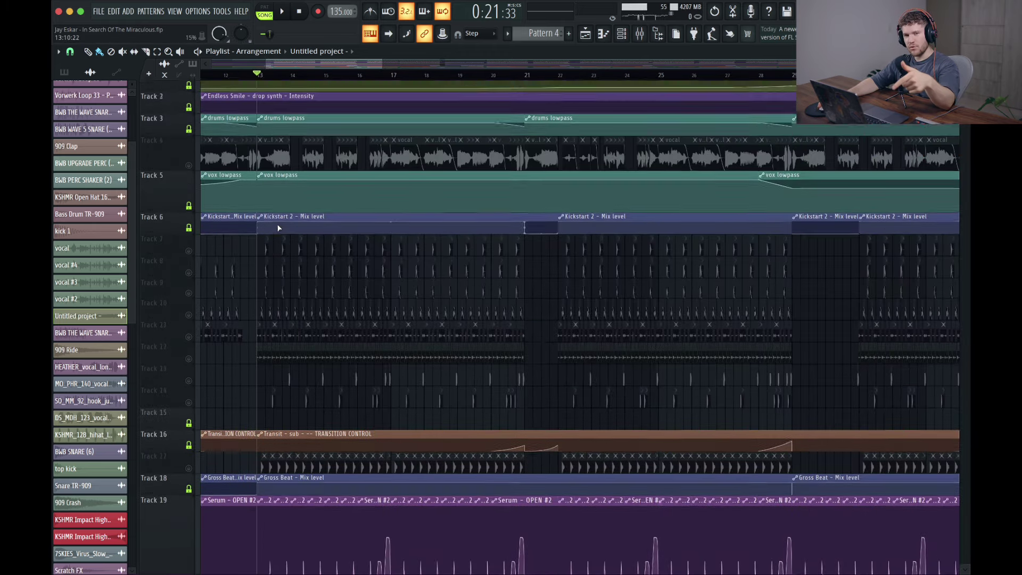
{"action": "left_click", "coordinate": [188, 176]}
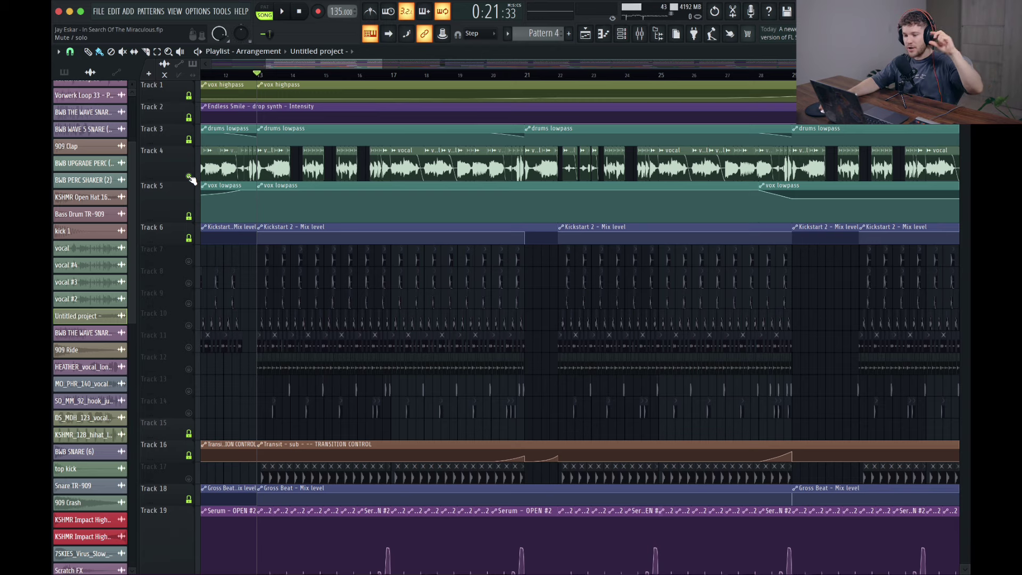
{"action": "scroll", "coordinate": [308, 359], "scroll_direction": "down", "scroll_amount": 20}
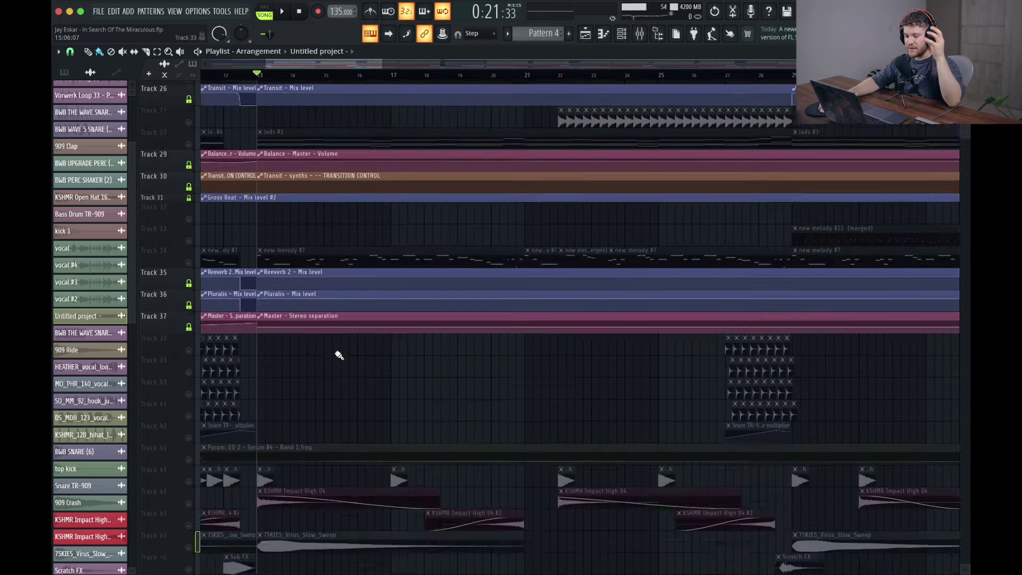
{"action": "scroll", "coordinate": [339, 355], "scroll_direction": "up", "scroll_amount": 9}
{"action": "double_click", "coordinate": [383, 263]}
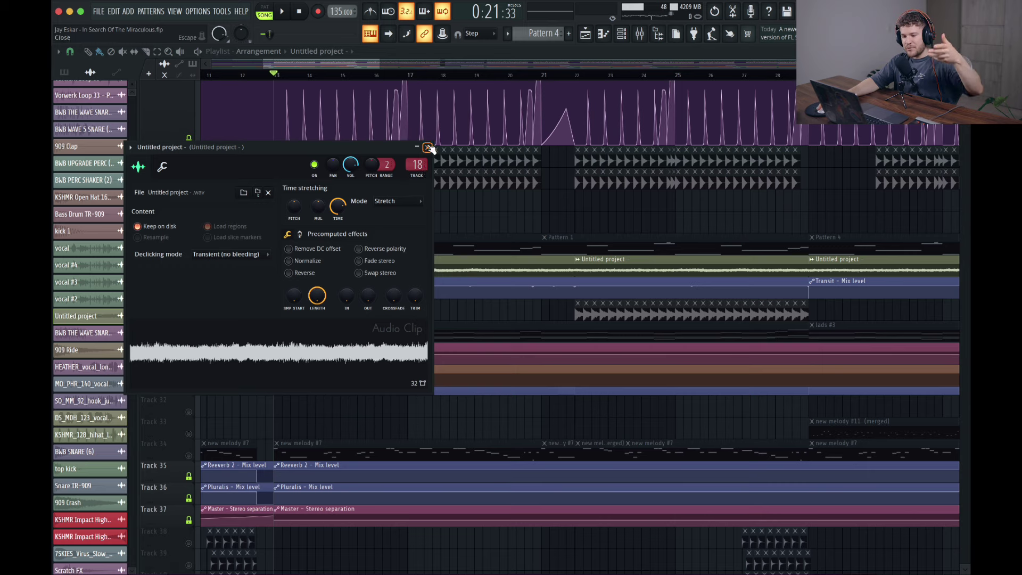
{"action": "left_click", "coordinate": [428, 148]}
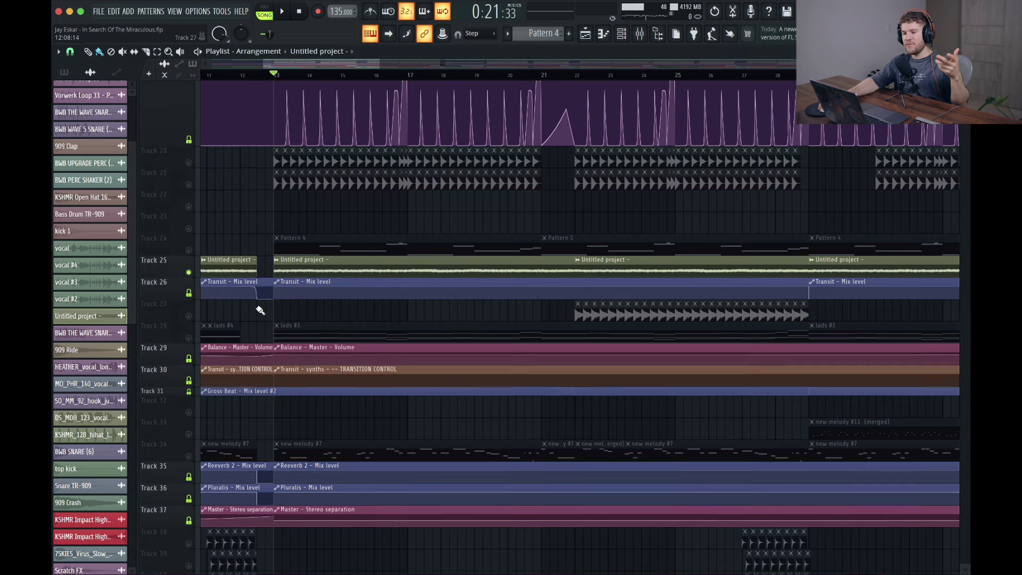
Play the vocal from bar 13, muting and unmuting the Untitled project audio on Track 25 to compare, then stop.
{"action": "scroll", "coordinate": [288, 319], "scroll_direction": "up", "scroll_amount": 5}
{"action": "key", "text": "space"}
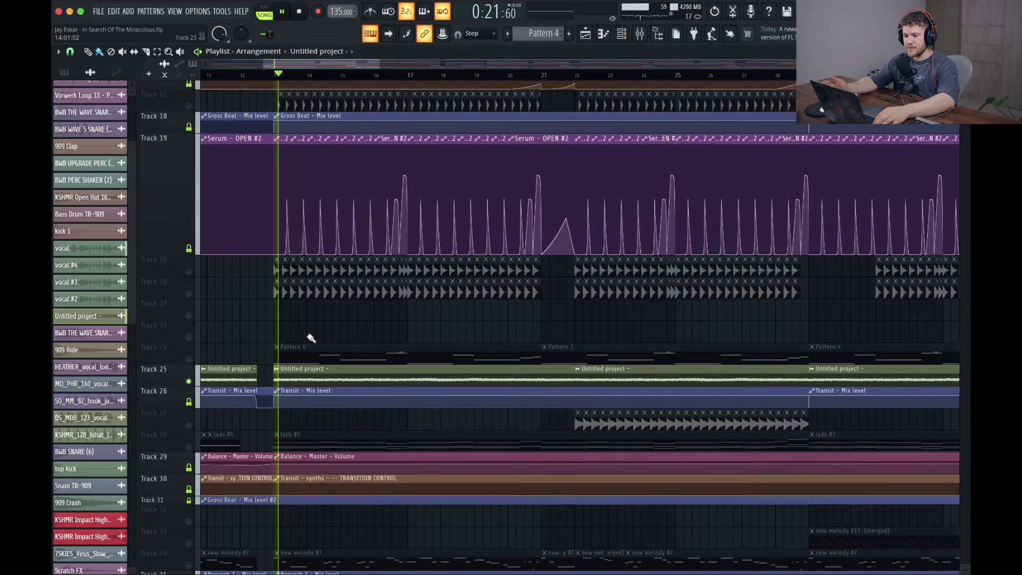
{"action": "left_click", "coordinate": [189, 383]}
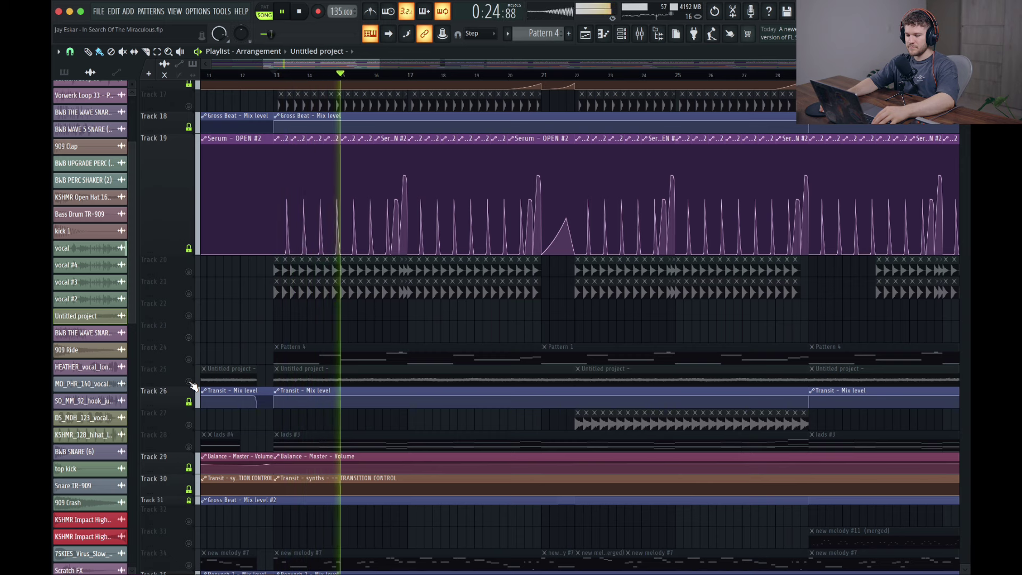
{"action": "left_click", "coordinate": [189, 382]}
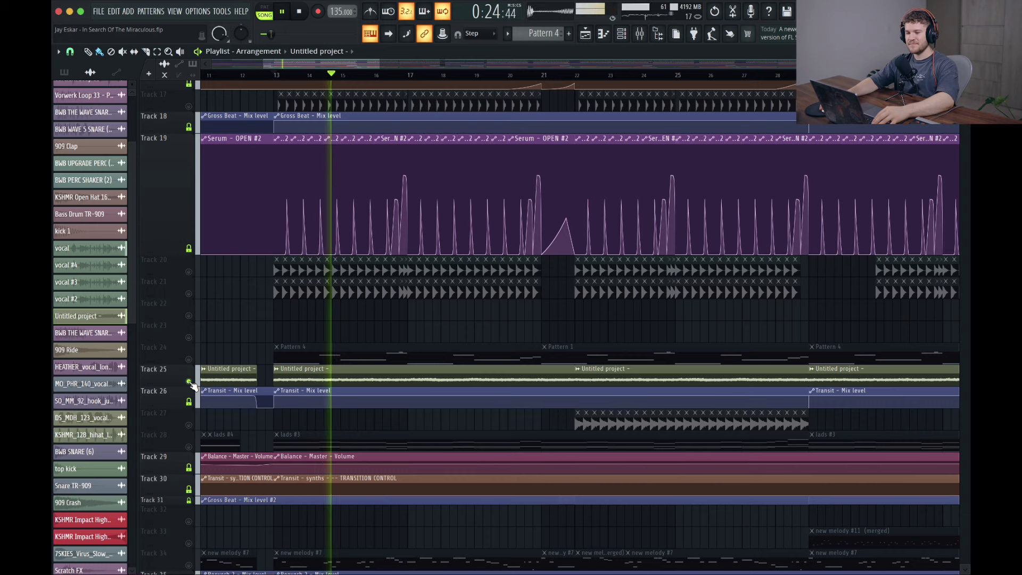
{"action": "key", "text": "space"}
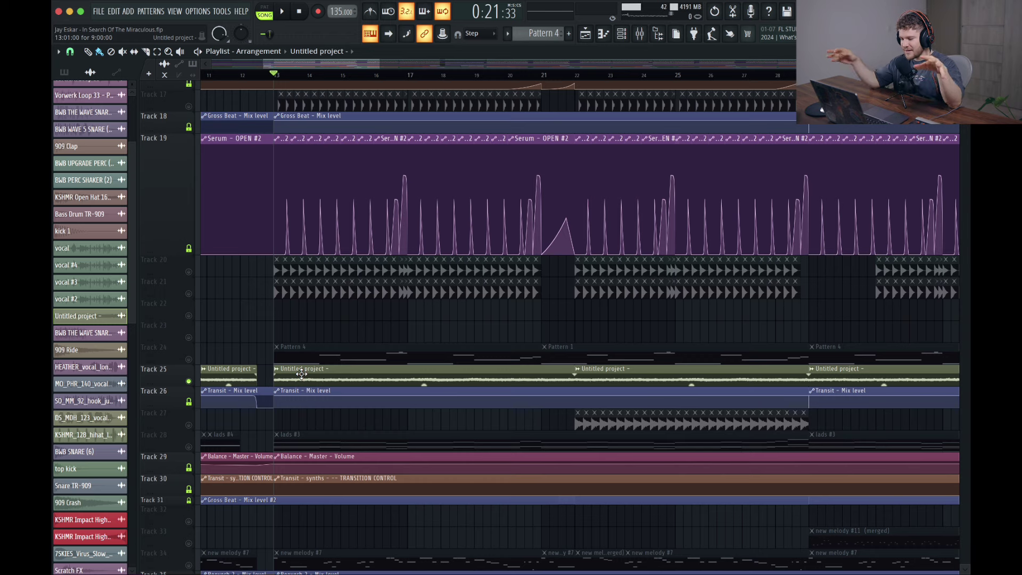
{"action": "key", "text": "space"}
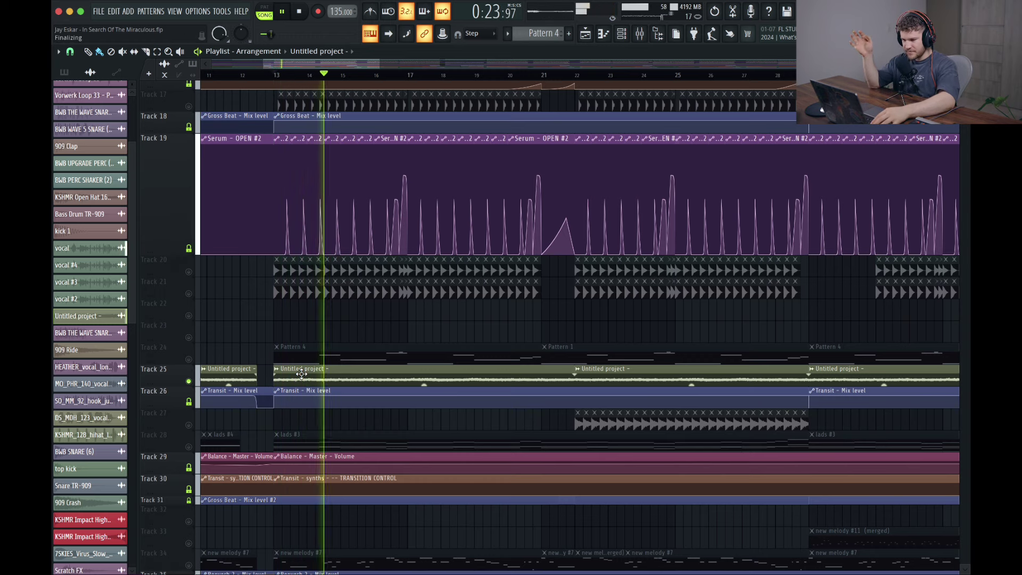
{"action": "key", "text": "space"}
Inspect the Kickstart 2, Super VHS and Fruity parametric EQ 2 effects on the Untitled project mixer track, then close their windows.
{"action": "key", "text": "F9"}
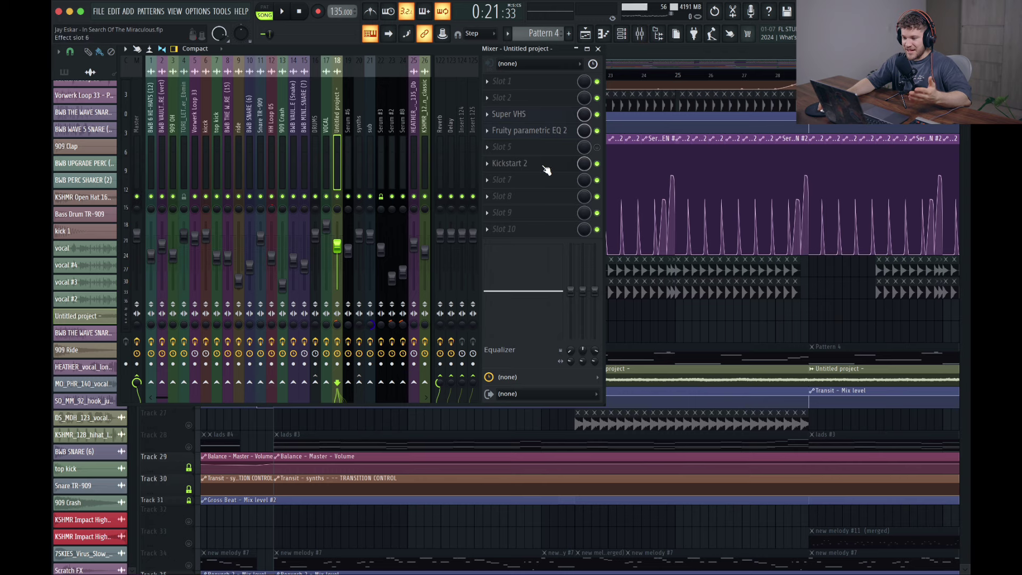
{"action": "left_click", "coordinate": [546, 168]}
{"action": "left_click", "coordinate": [525, 114]}
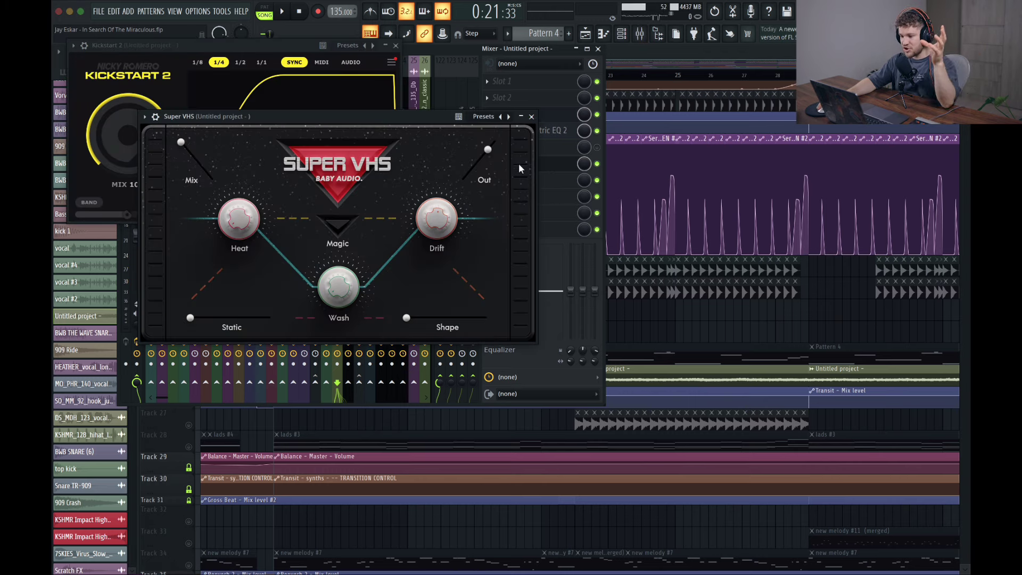
{"action": "left_click", "coordinate": [531, 116]}
{"action": "left_click", "coordinate": [396, 46]}
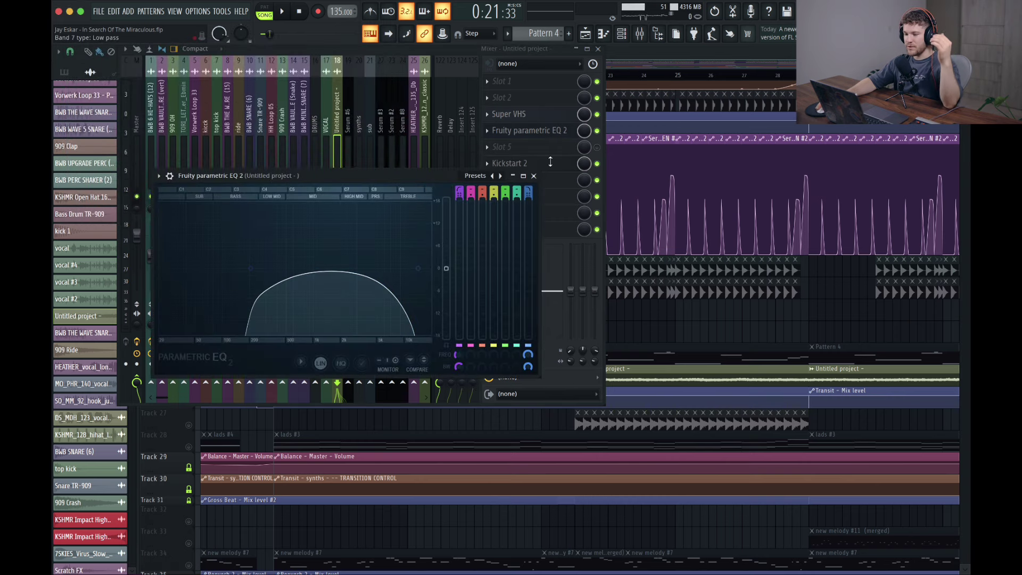
Solo the Untitled project mixer track and play it with Fruity parametric EQ 2 bypassed, then re-enabled, to compare the sound.
{"action": "left_click", "coordinate": [597, 134]}
{"action": "key", "text": "space"}
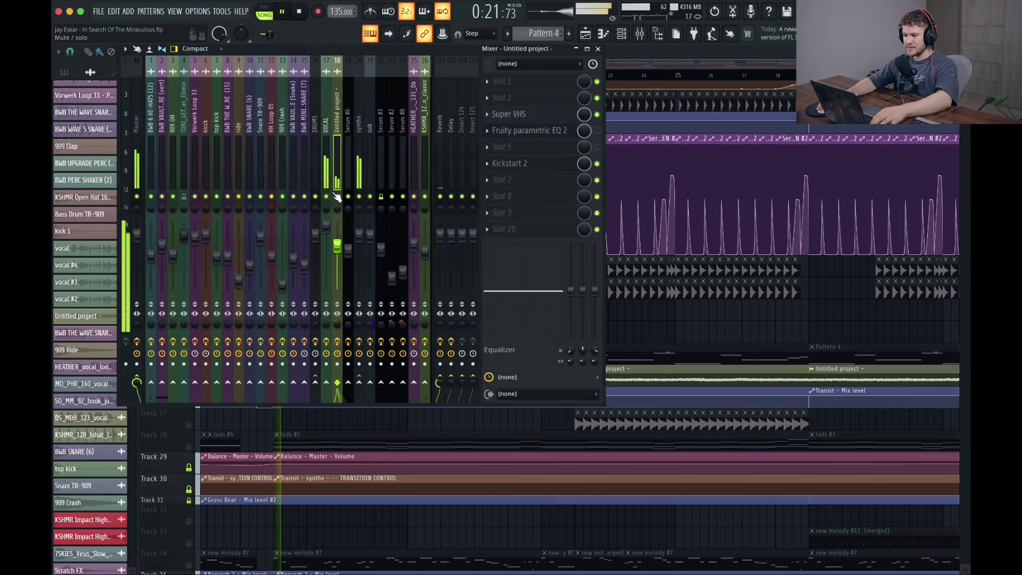
{"action": "right_click", "coordinate": [337, 197]}
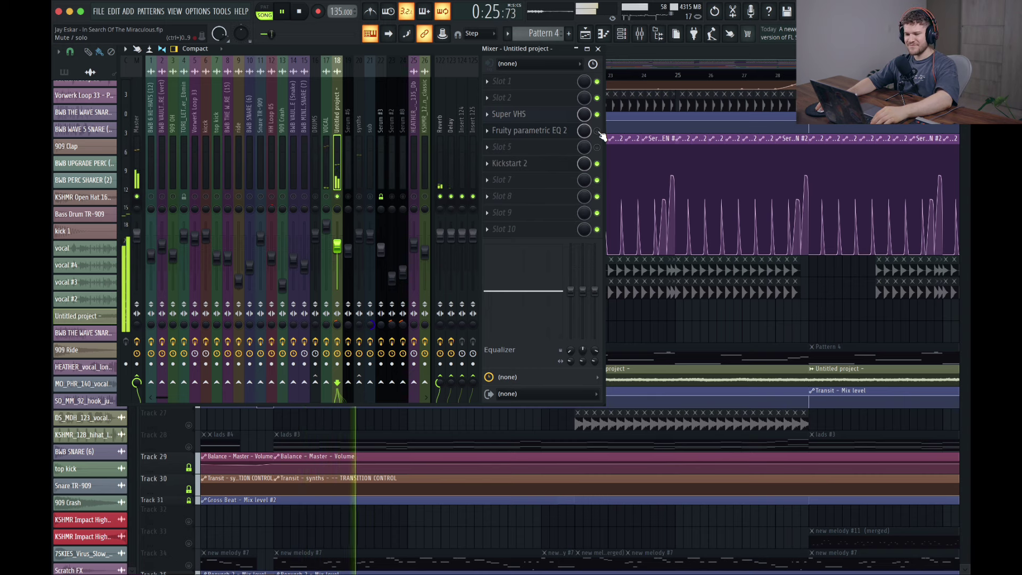
{"action": "key", "text": "space"}
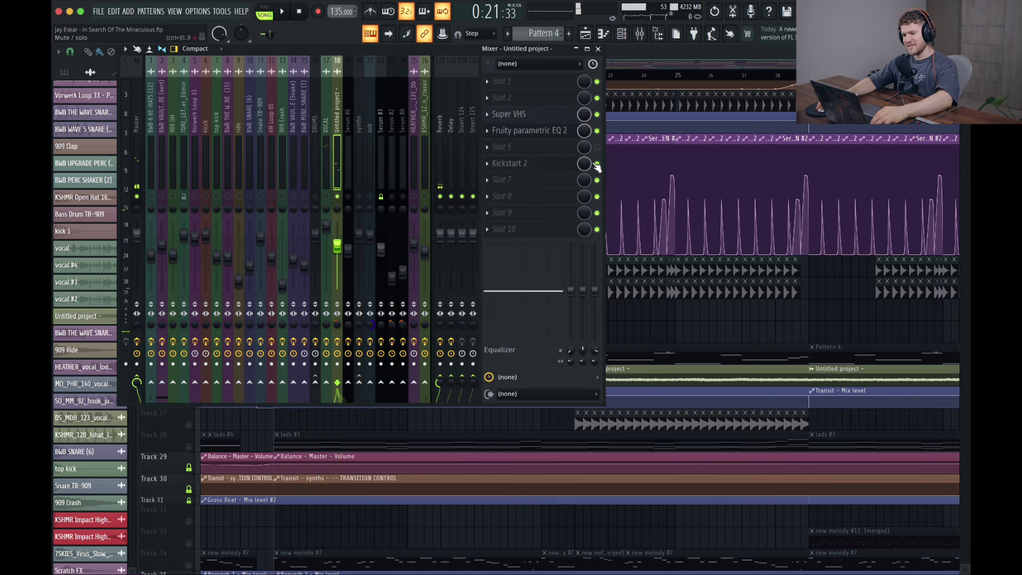
{"action": "key", "text": "space"}
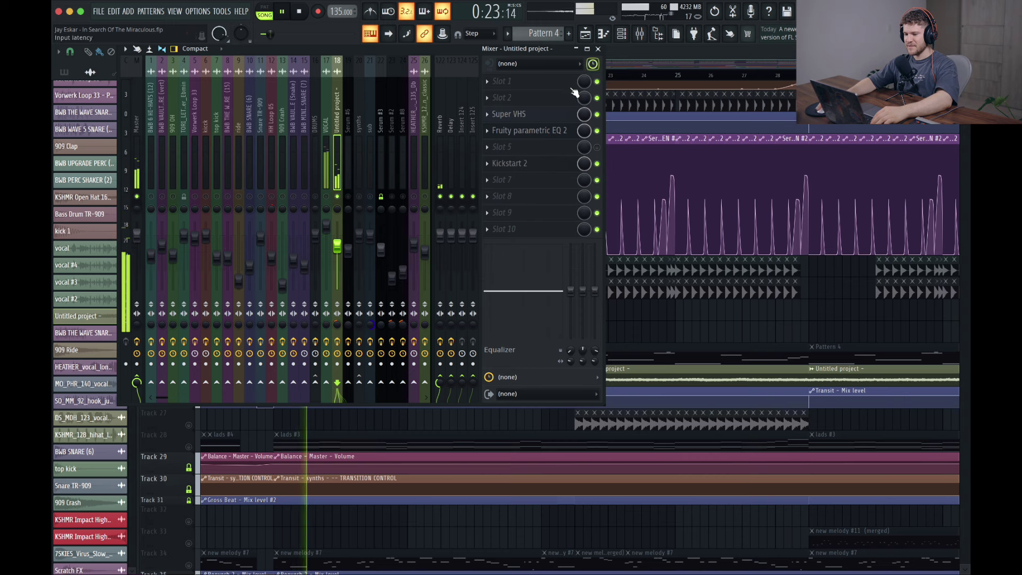
{"action": "key", "text": "space"}
Review the Fruity parametric EQ 2 curve on the Untitled project mixer track again, then close the effect and the mixer.
{"action": "left_click", "coordinate": [524, 135]}
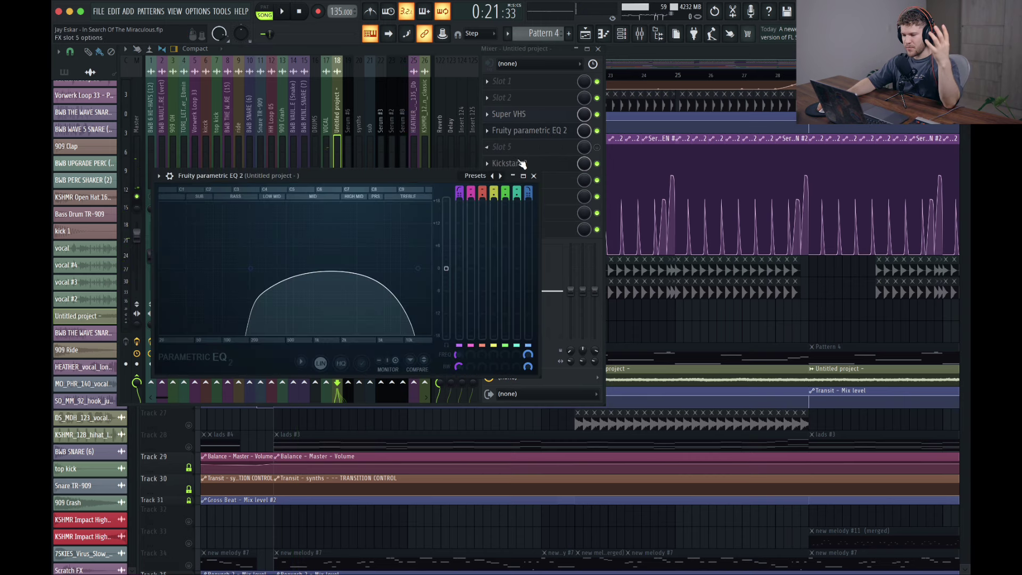
{"action": "left_click", "coordinate": [534, 176]}
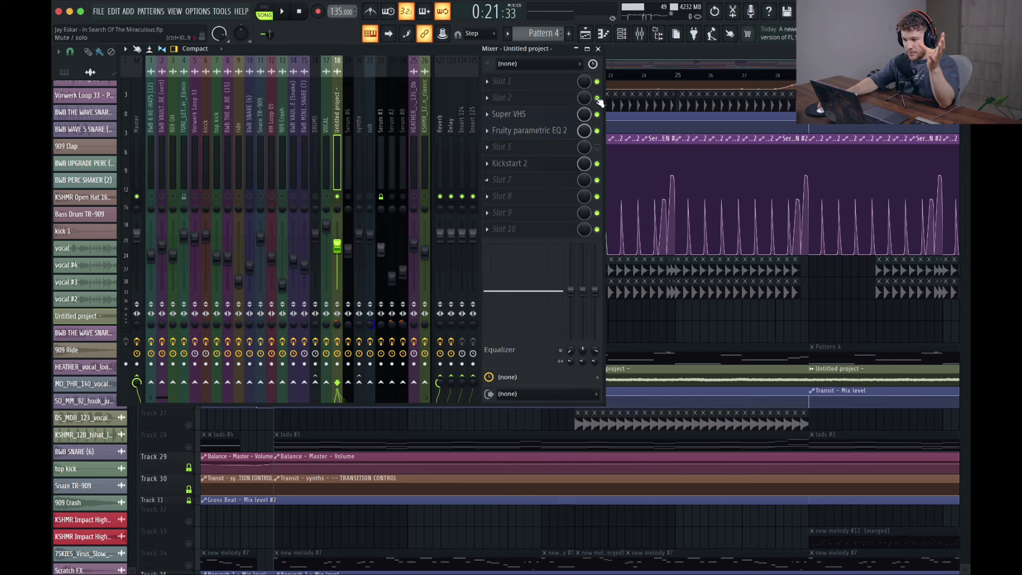
{"action": "left_click", "coordinate": [598, 49]}
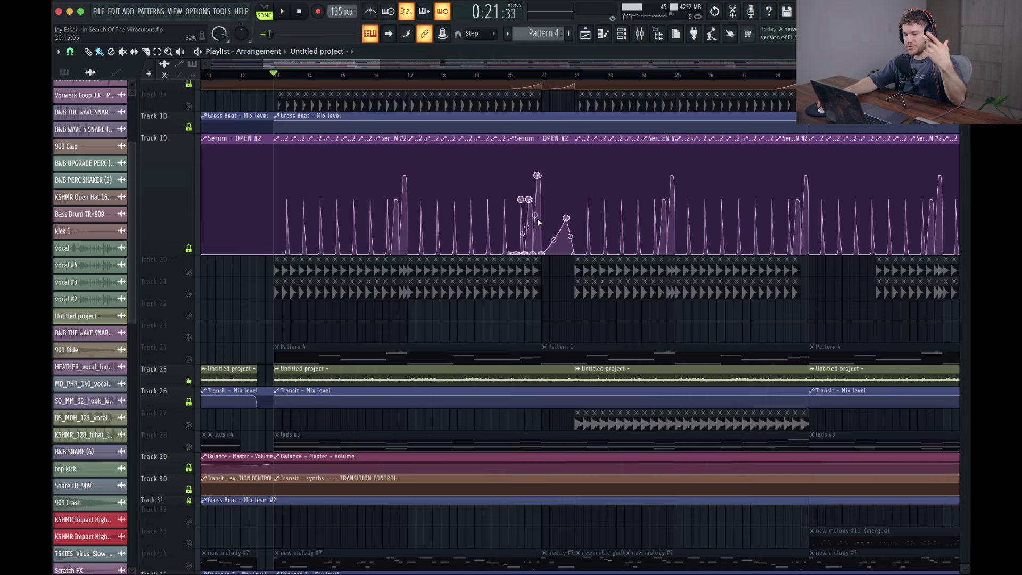
Switch from the Track 25 texture to new melody #7 on Track 34 and play it while following its notes in the piano roll.
{"action": "scroll", "coordinate": [221, 268], "scroll_direction": "down", "scroll_amount": 5}
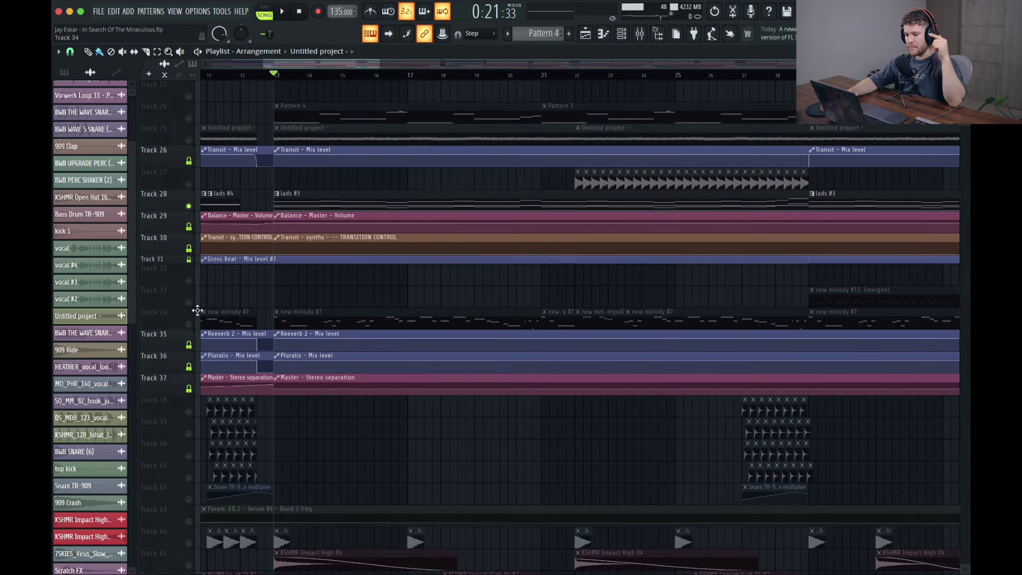
{"action": "scroll", "coordinate": [295, 263], "scroll_direction": "down", "scroll_amount": 4}
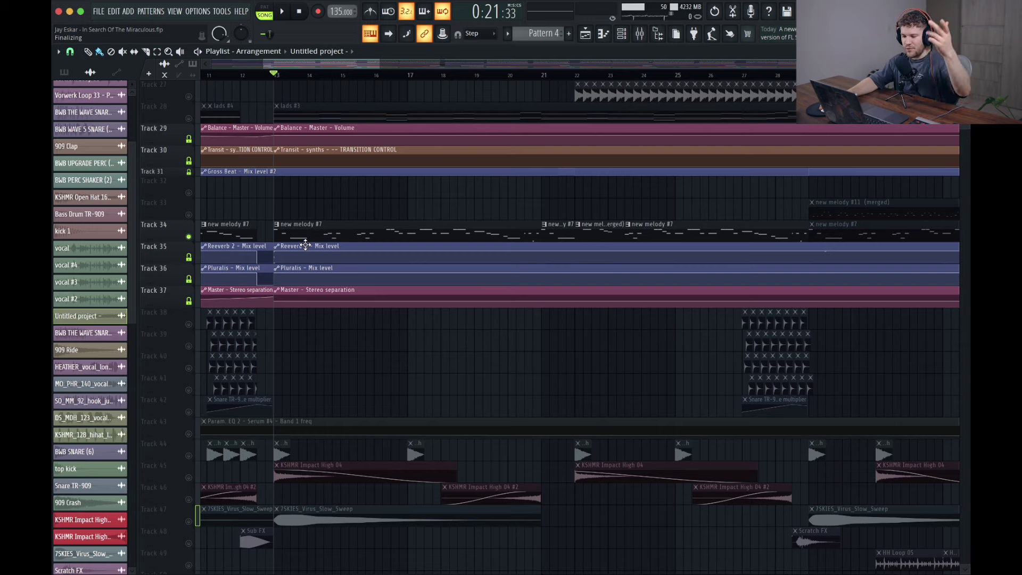
{"action": "key", "text": "F5"}
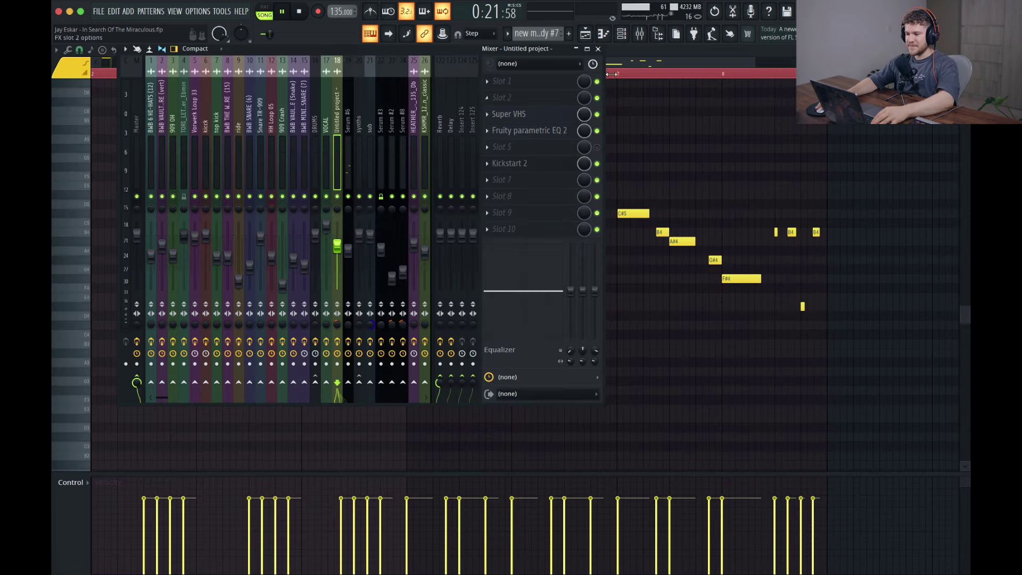
{"action": "key", "text": "F9"}
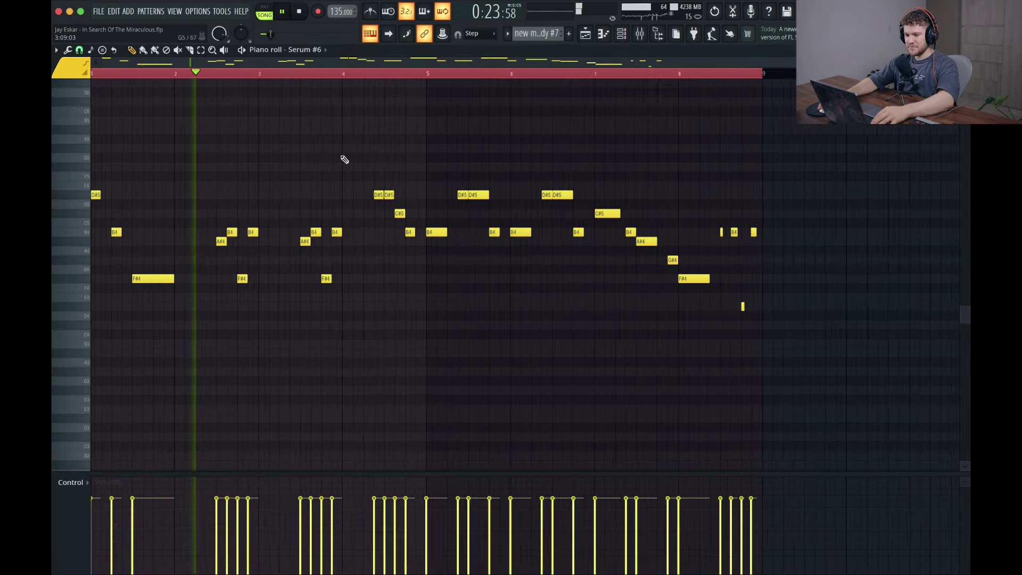
{"action": "scroll", "coordinate": [289, 160], "scroll_direction": "down", "scroll_amount": 1}
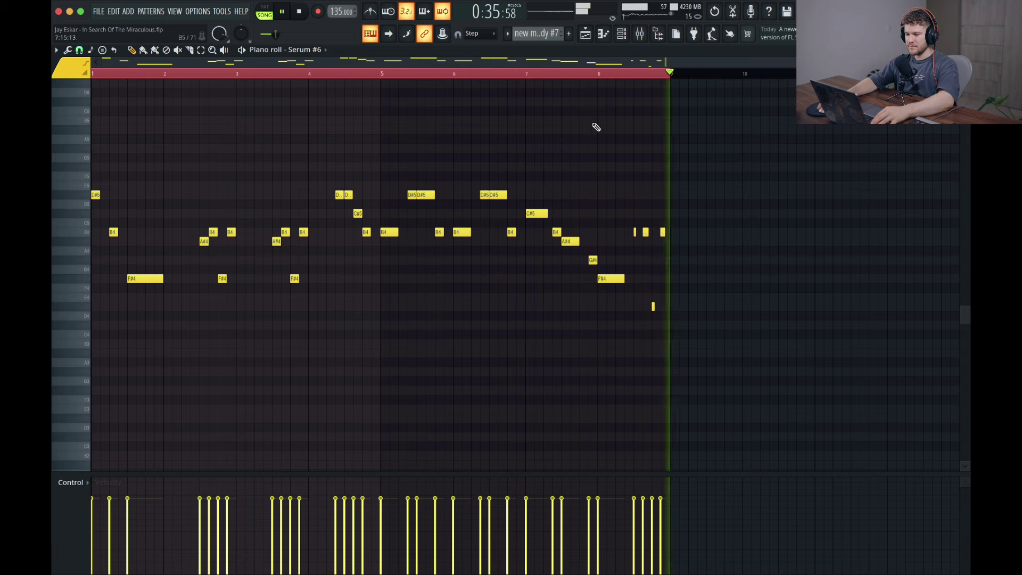
Show the Serum #6 synth that plays new melody #7, move its window clear of the view and stop playback.
{"action": "left_click", "coordinate": [621, 33]}
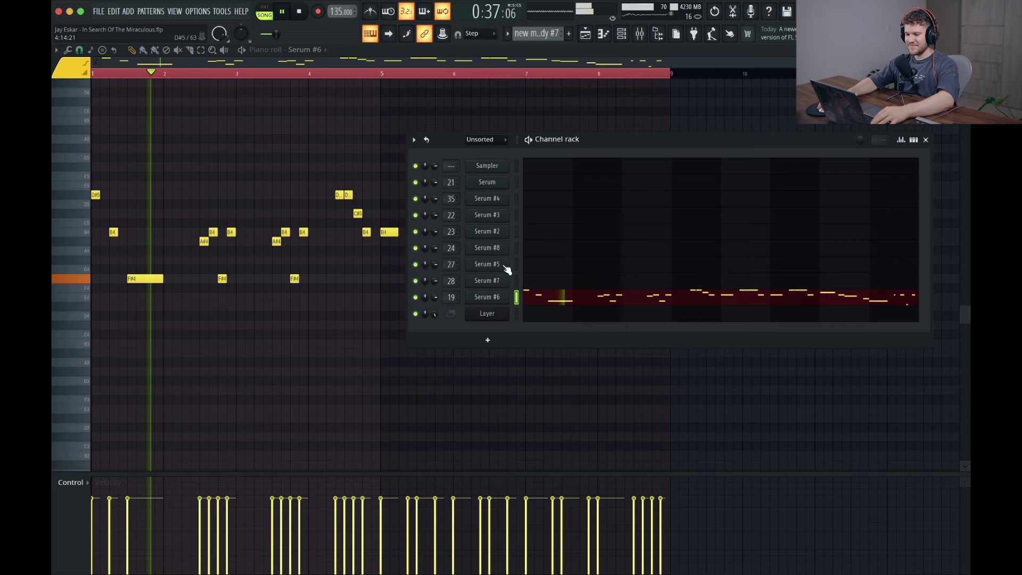
{"action": "left_click", "coordinate": [494, 298]}
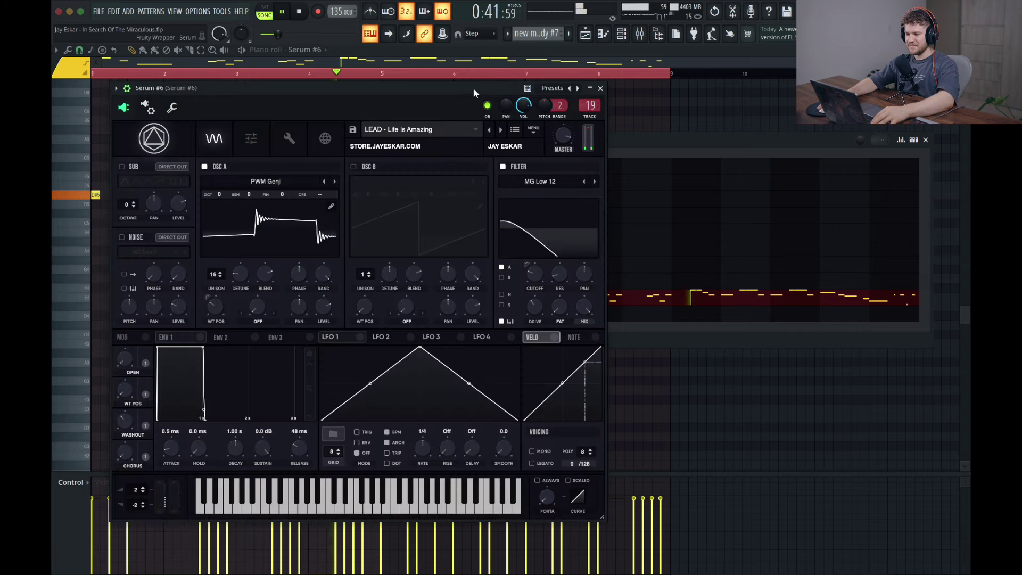
{"action": "left_click_drag", "start_coordinate": [473, 88], "coordinate": [570, 65]}
{"action": "left_click", "coordinate": [213, 59]}
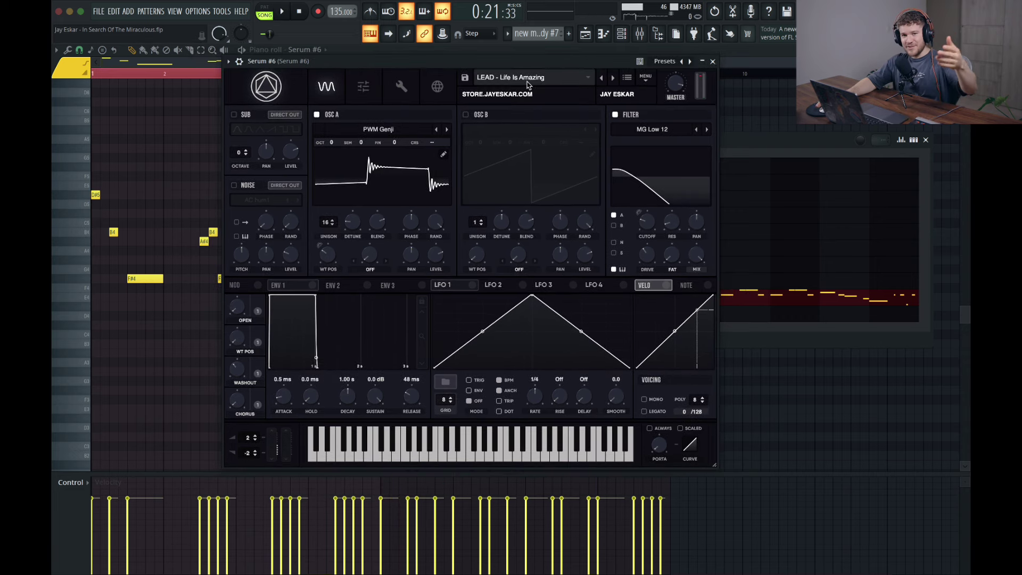
Browse the Melodic House Essentials presets available in Serum #6 without loading a different one.
{"action": "left_click", "coordinate": [550, 80]}
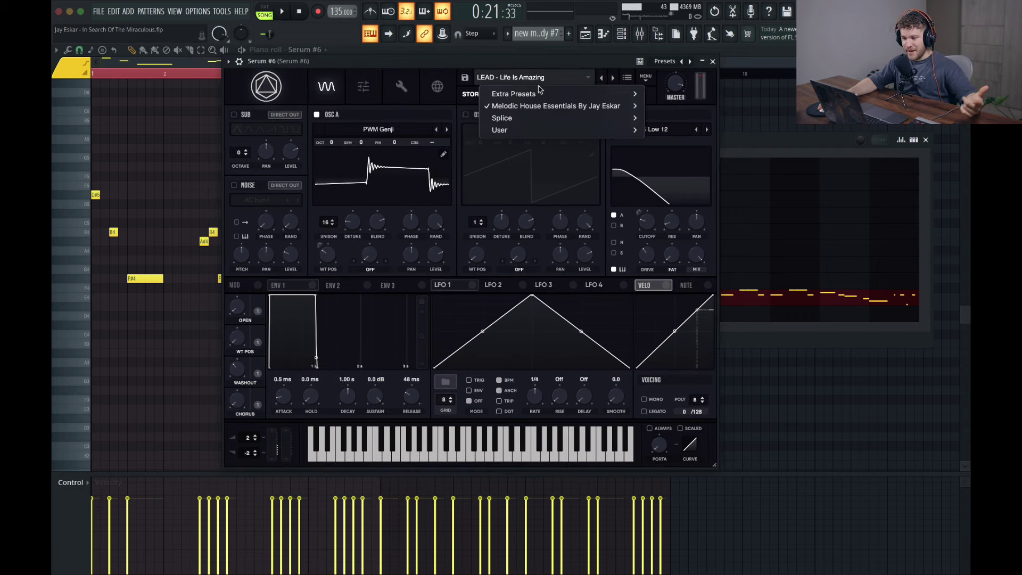
{"action": "mouse_move", "coordinate": [562, 108]}
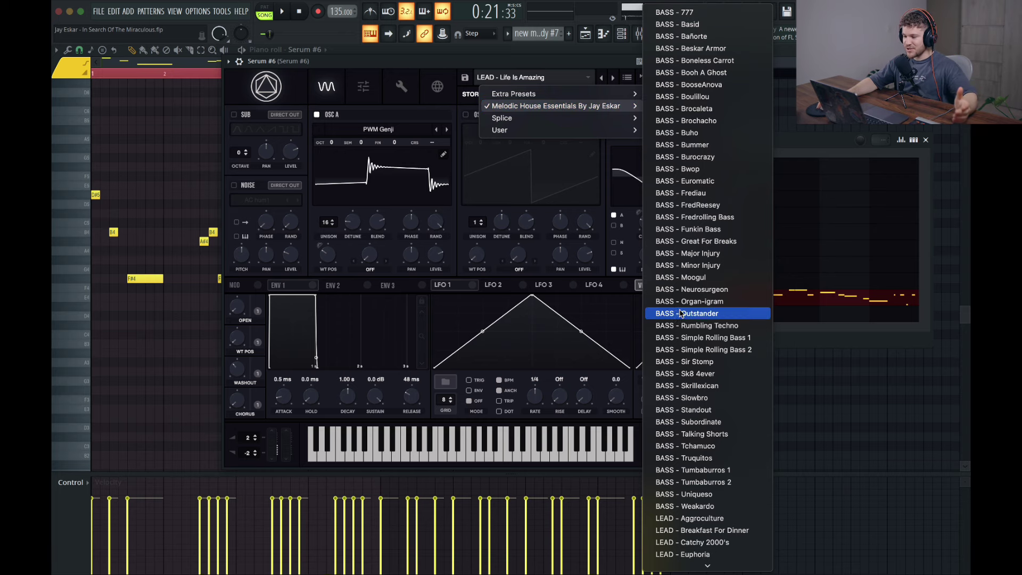
{"action": "scroll", "coordinate": [709, 463], "scroll_direction": "down", "scroll_amount": 10}
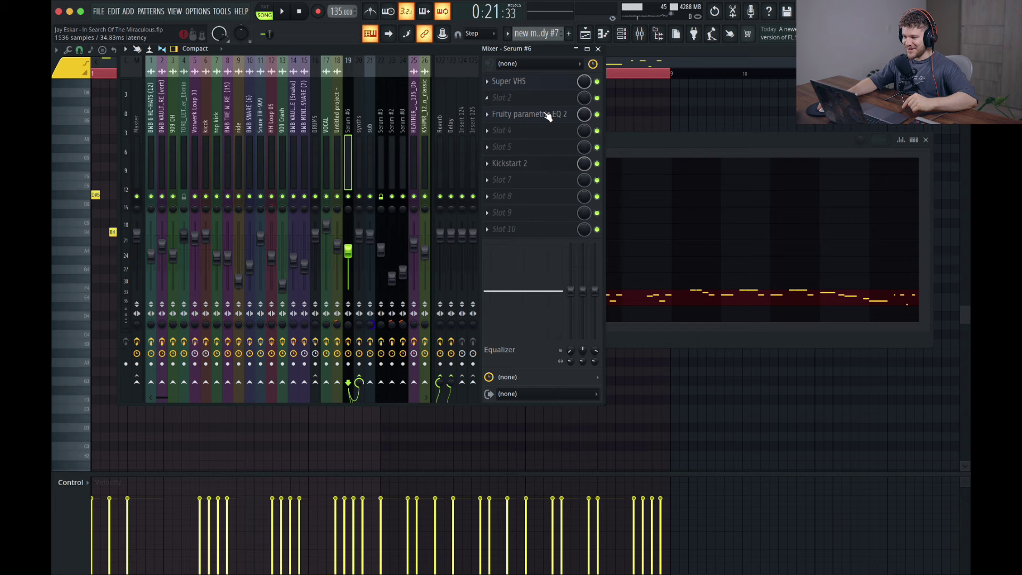
Inspect the Super VHS, Fruity parametric EQ 2 and Kickstart 2 effects on the Serum #6 mixer track.
{"action": "left_click", "coordinate": [512, 81]}
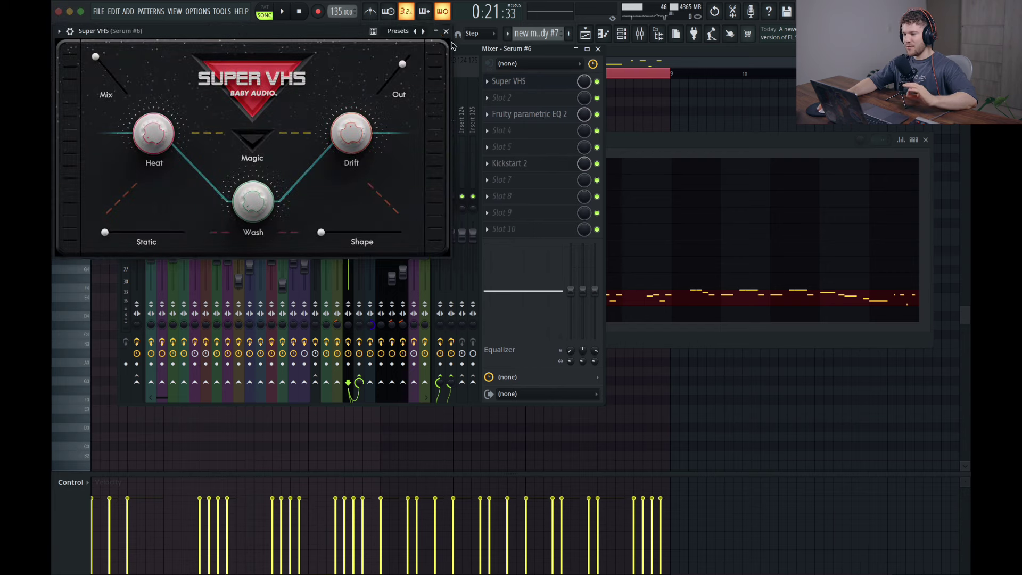
{"action": "left_click", "coordinate": [513, 83]}
{"action": "left_click", "coordinate": [529, 83]}
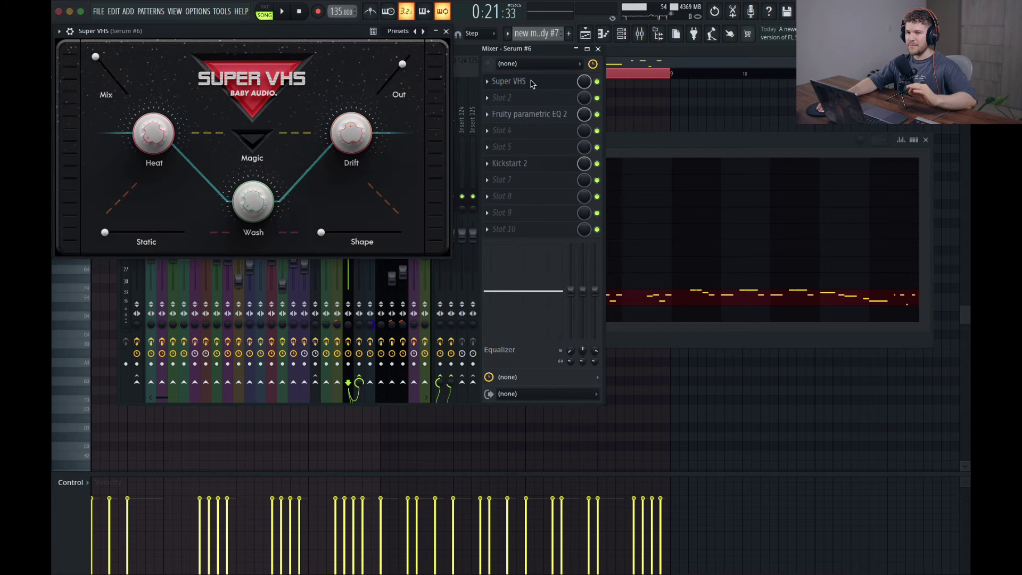
{"action": "left_click", "coordinate": [555, 115]}
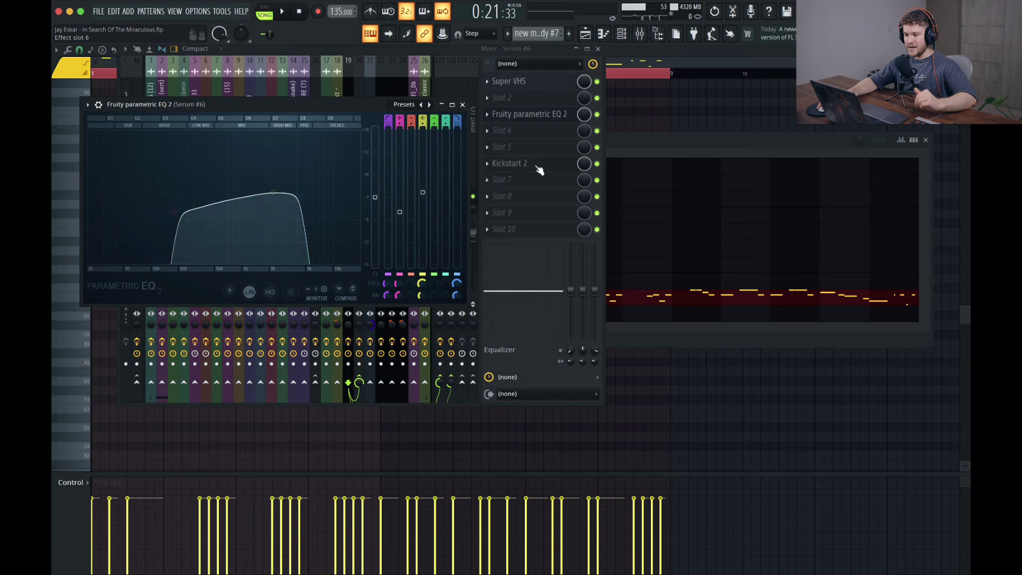
{"action": "left_click", "coordinate": [536, 165]}
{"action": "left_click", "coordinate": [453, 102]}
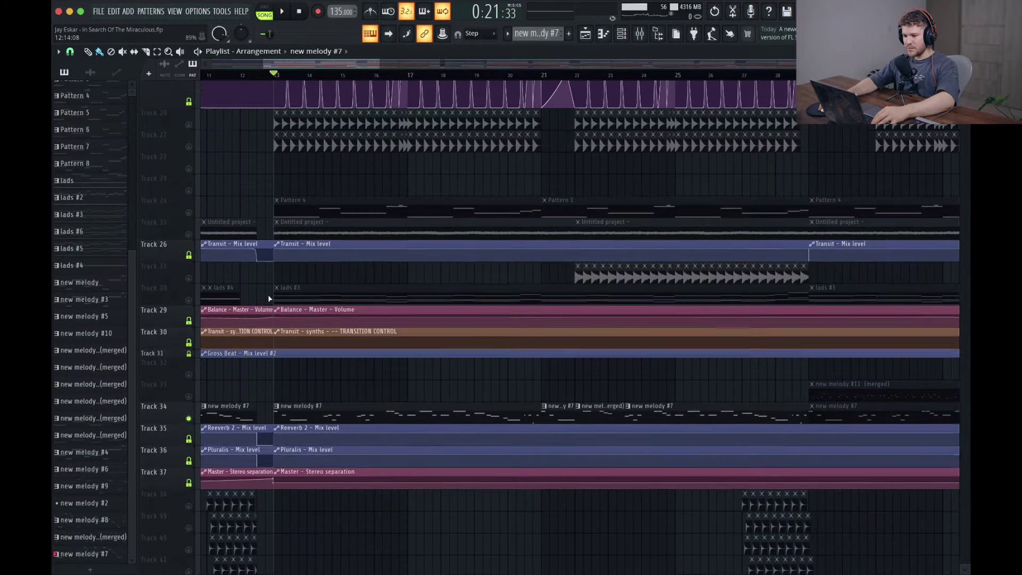
Play new melody #7 on Track 34 together with the vocal from bar 13, check the mixer levels, then stop.
{"action": "scroll", "coordinate": [270, 299], "scroll_direction": "up", "scroll_amount": 10}
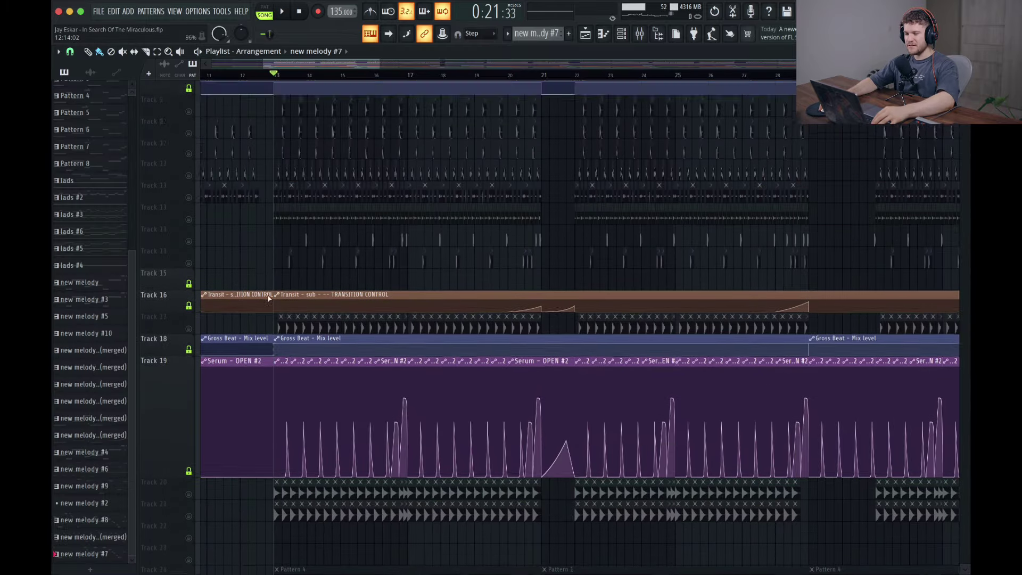
{"action": "scroll", "coordinate": [270, 299], "scroll_direction": "up", "scroll_amount": 6}
{"action": "scroll", "coordinate": [268, 298], "scroll_direction": "down", "scroll_amount": 9}
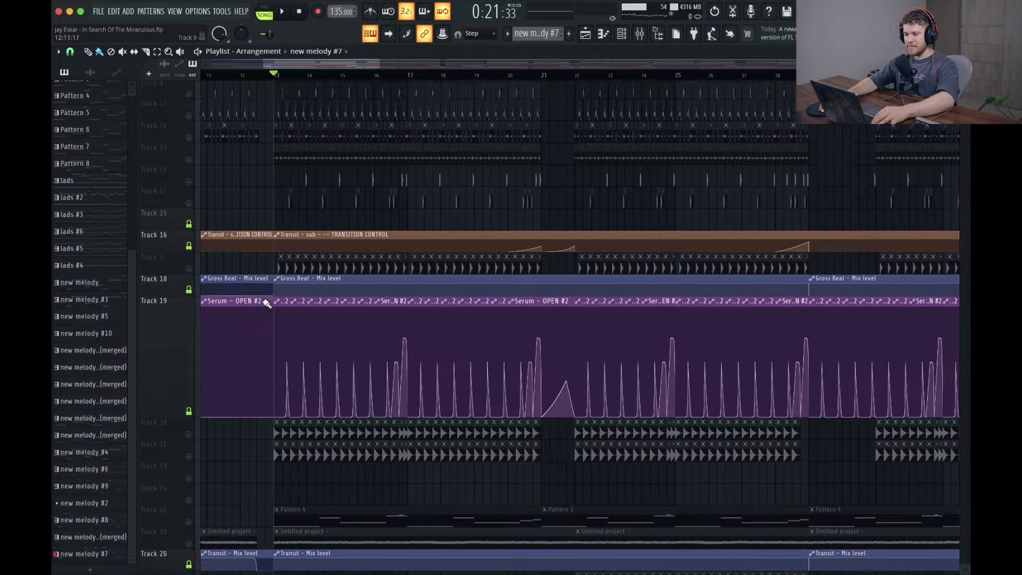
{"action": "scroll", "coordinate": [268, 303], "scroll_direction": "down", "scroll_amount": 15}
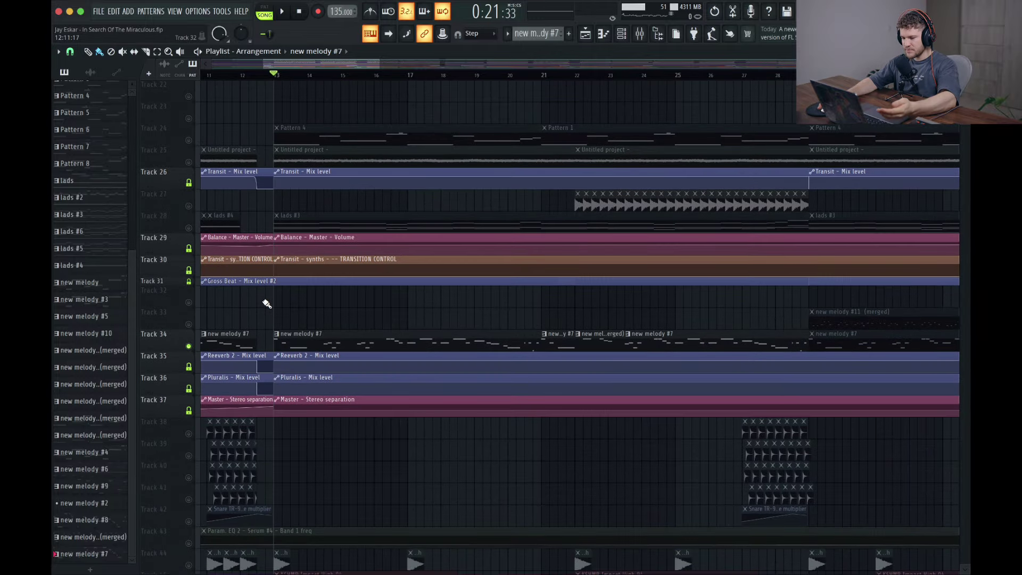
{"action": "key", "text": "space"}
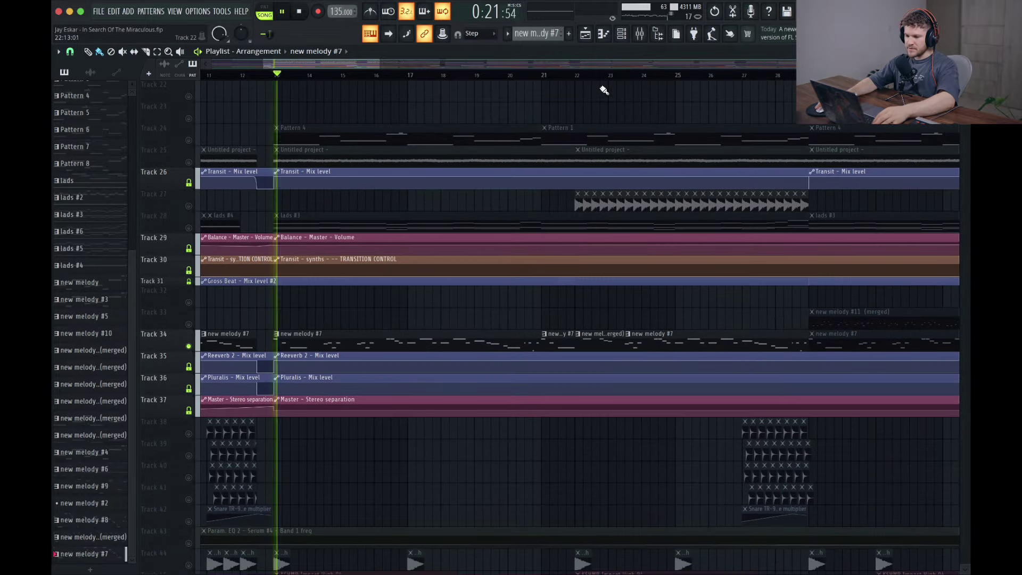
{"action": "left_click", "coordinate": [645, 39]}
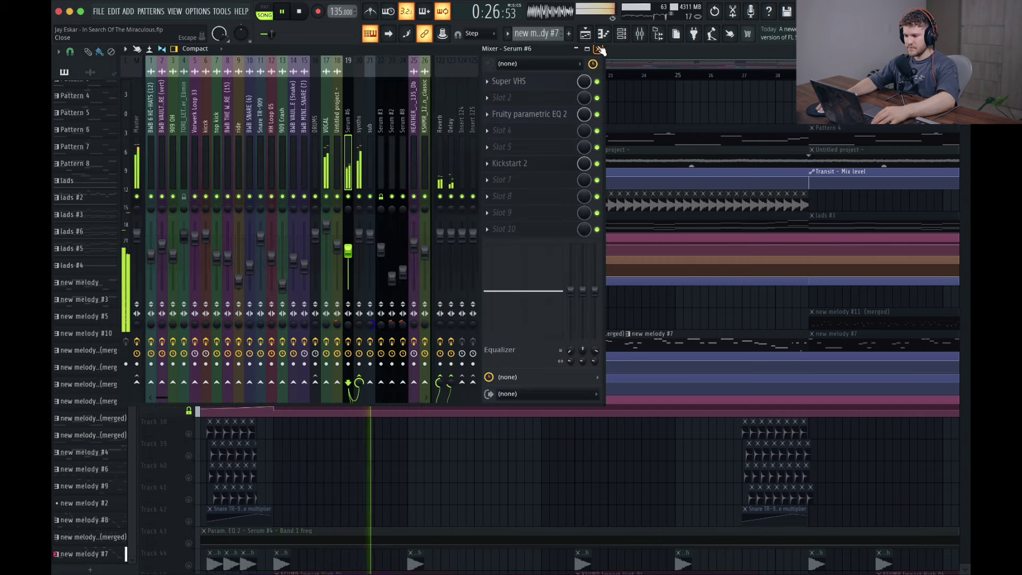
{"action": "key", "text": "F9"}
{"action": "key", "text": "space"}
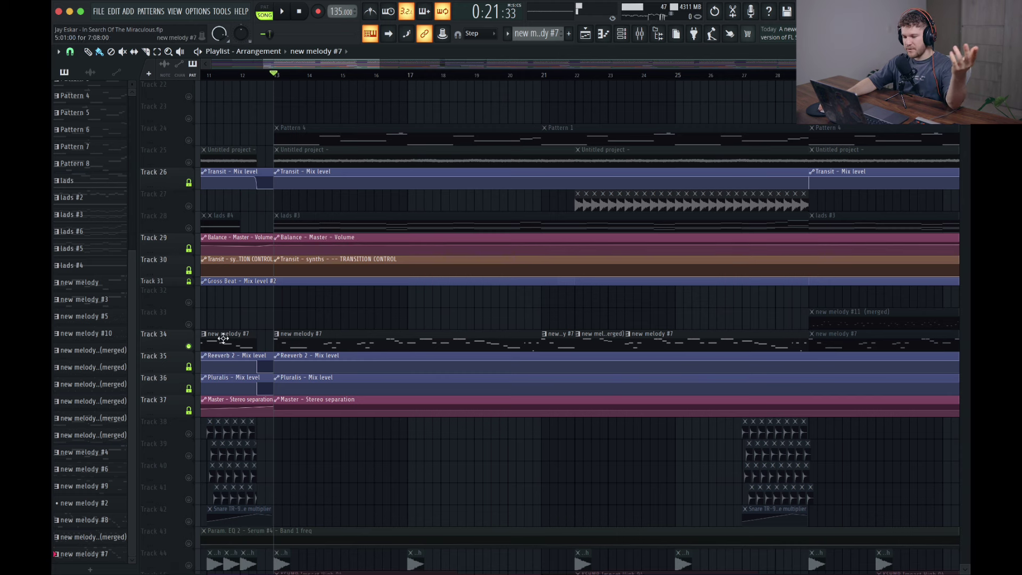
Mute new melody #7 on Track 34 and unmute the lads pattern clips on Track 28.
{"action": "left_click", "coordinate": [189, 346]}
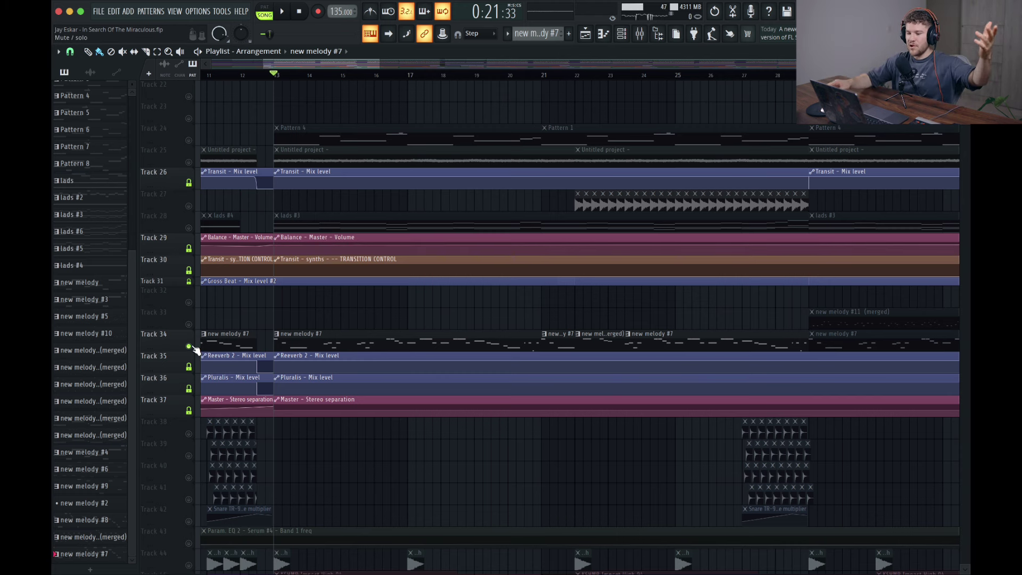
{"action": "left_click", "coordinate": [188, 228]}
{"action": "scroll", "coordinate": [265, 349], "scroll_direction": "down", "scroll_amount": 8}
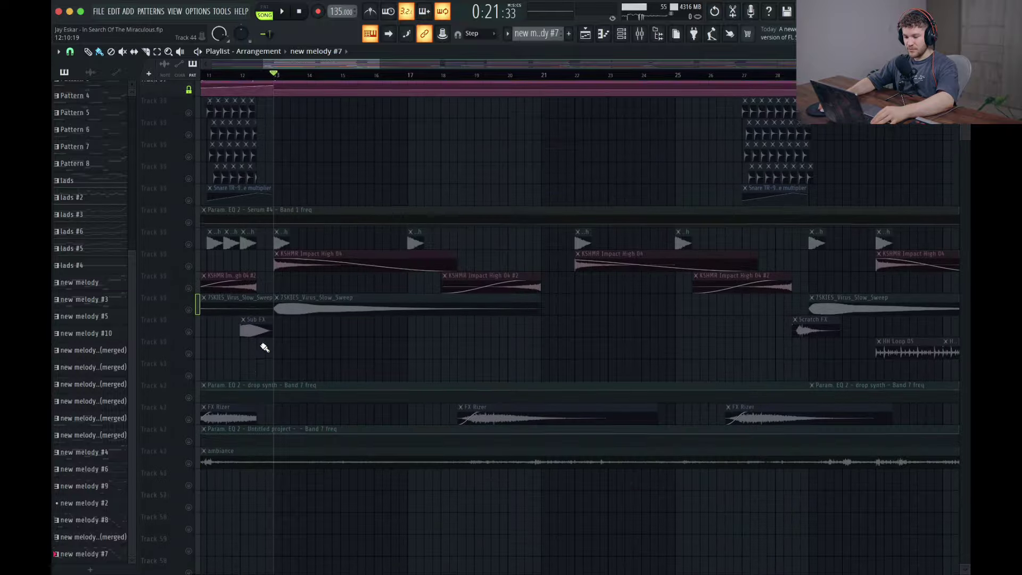
{"action": "scroll", "coordinate": [256, 347], "scroll_direction": "up", "scroll_amount": 9}
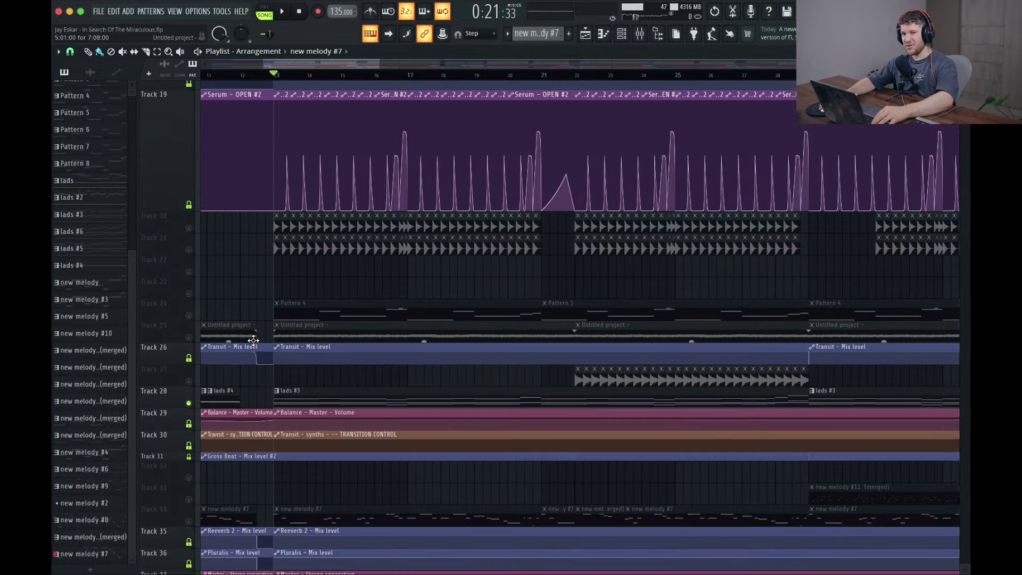
{"action": "scroll", "coordinate": [259, 343], "scroll_direction": "down", "scroll_amount": 2}
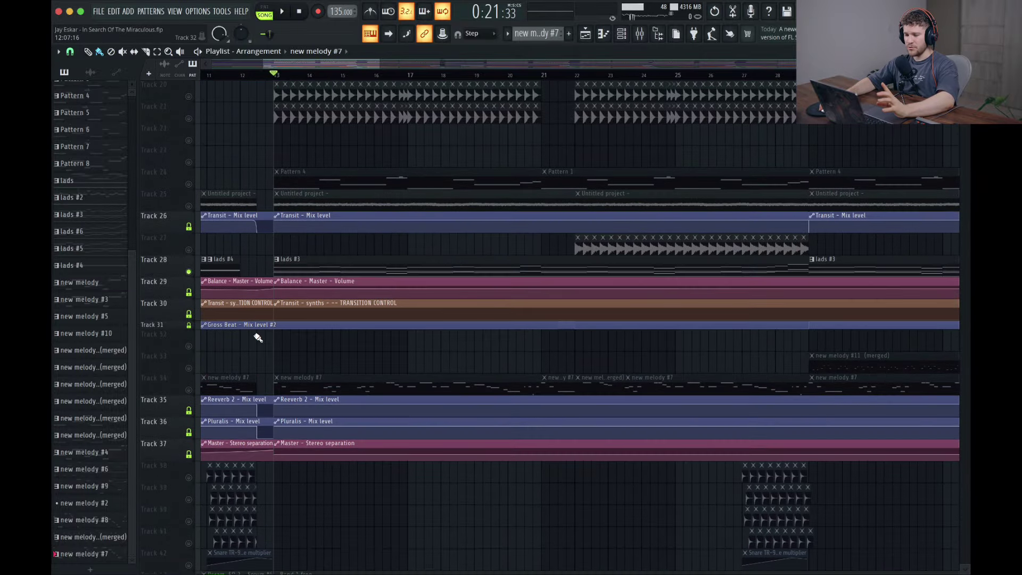
Select the lads #3 pattern on Track 28 and show its synth channels in the channel rack.
{"action": "double_click", "coordinate": [277, 272]}
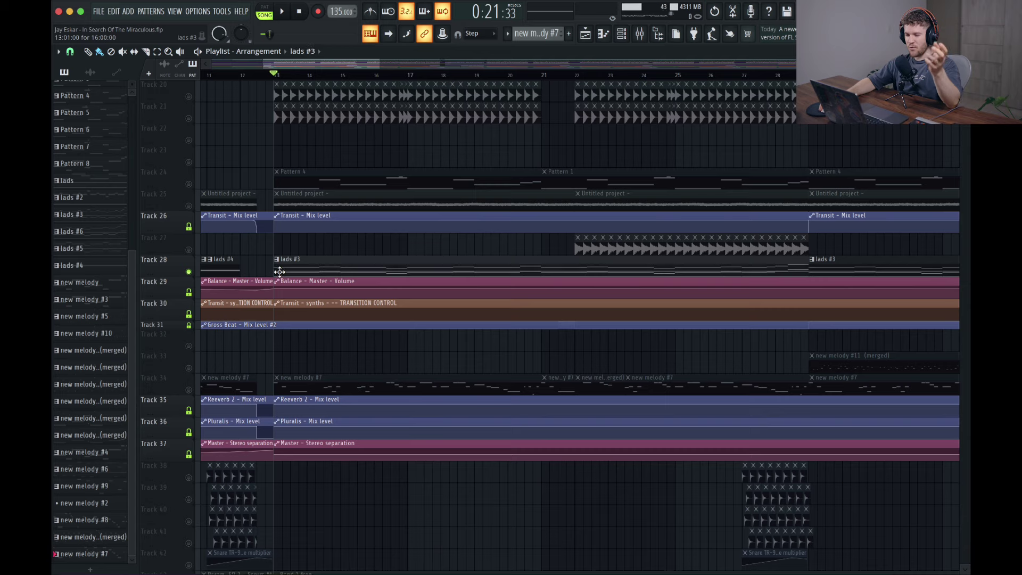
{"action": "key", "text": "Escape"}
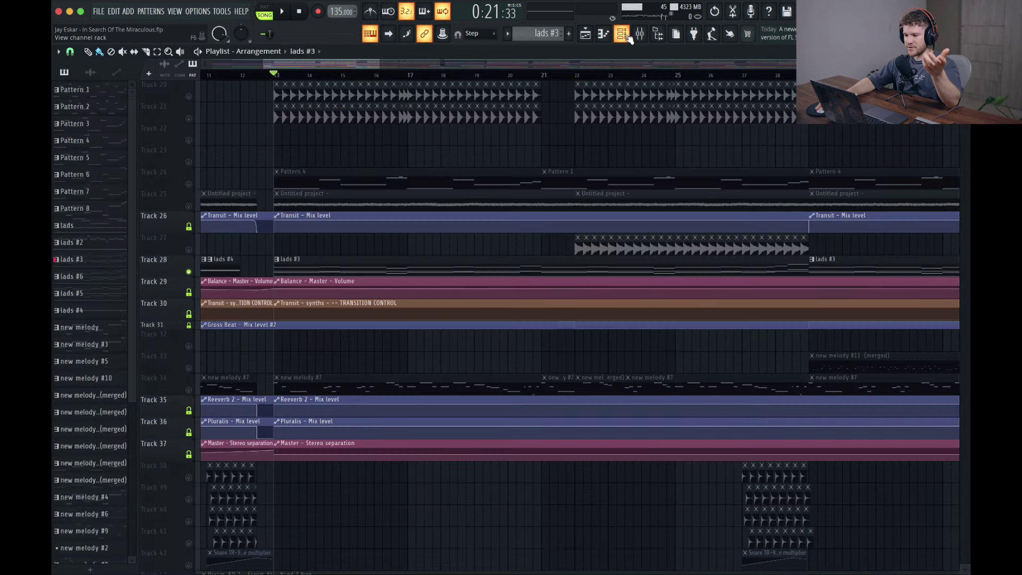
{"action": "key", "text": "F6"}
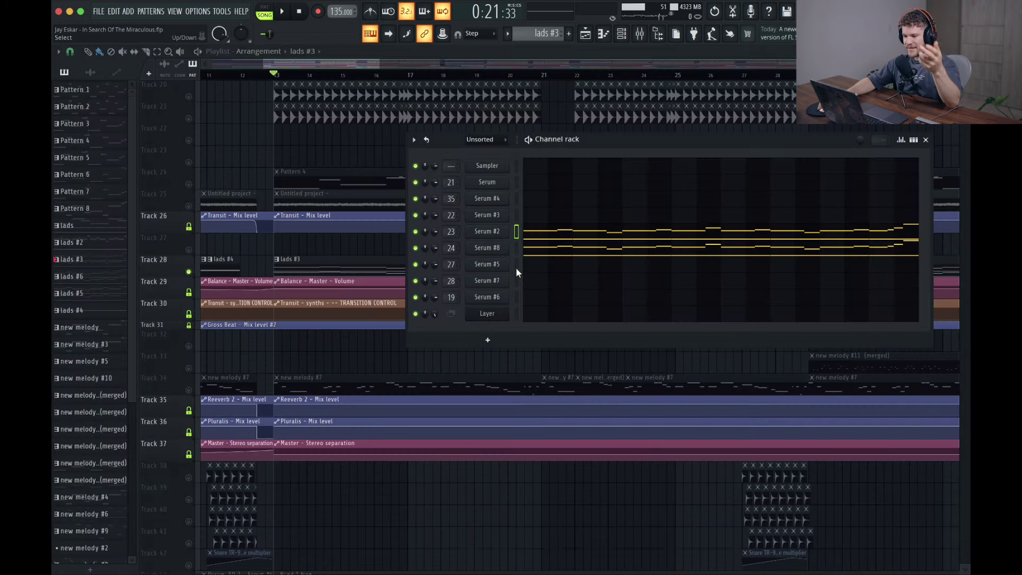
Play the lads #3 pattern on its own, examine the Serum #2 notes in the piano roll, then return to the channel rack.
{"action": "left_click", "coordinate": [265, 12]}
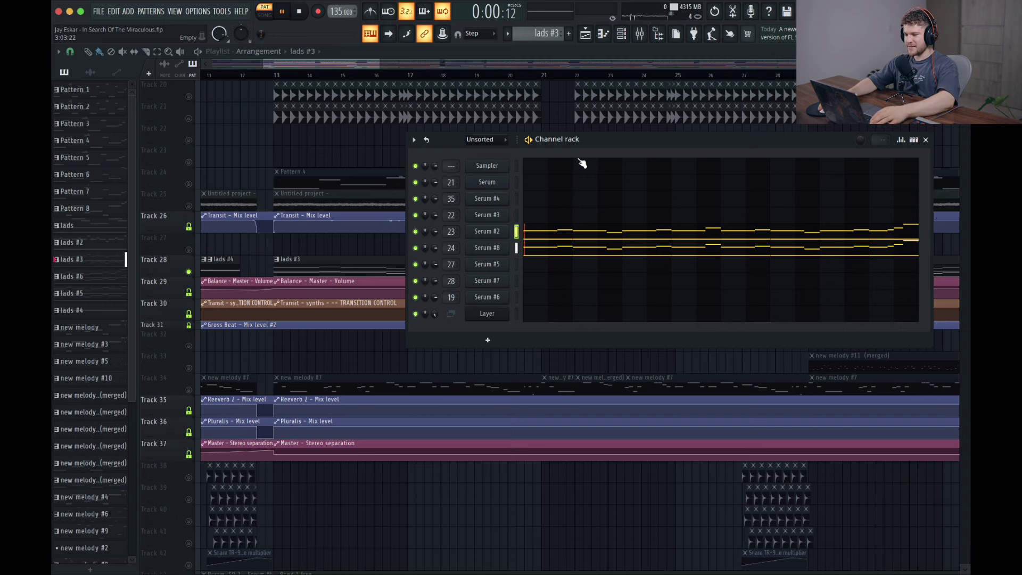
{"action": "key", "text": "space"}
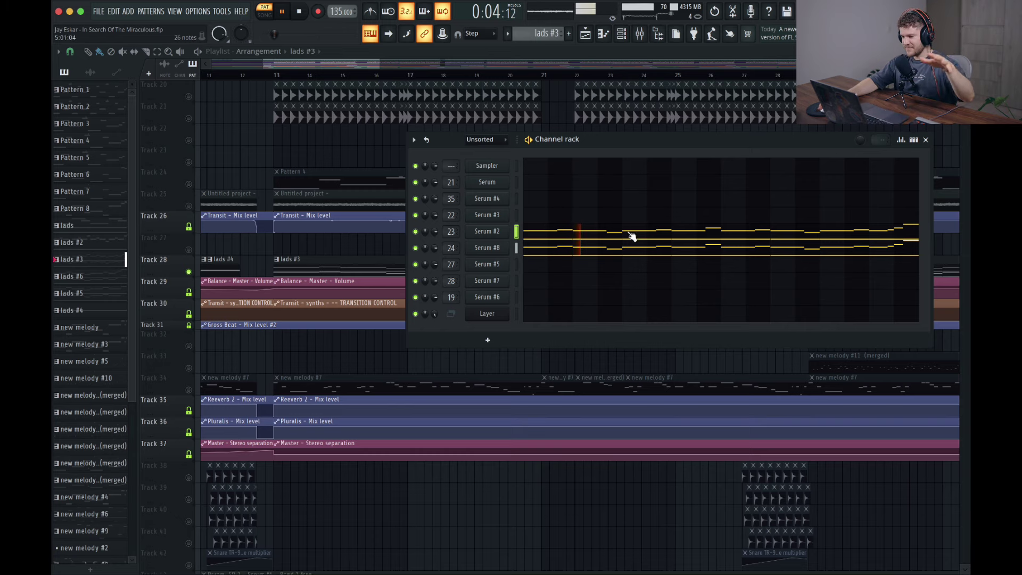
{"action": "left_click", "coordinate": [600, 238]}
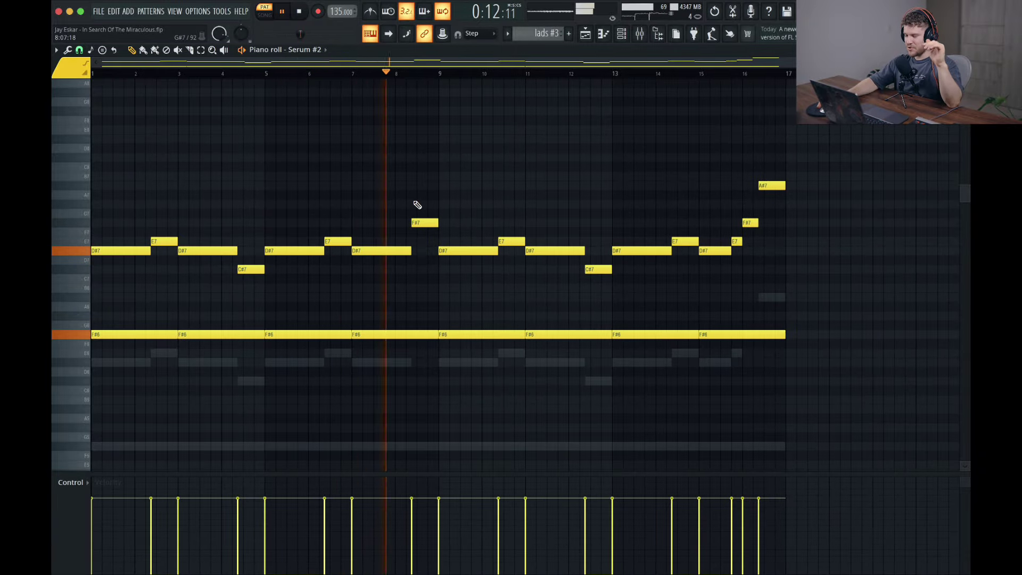
{"action": "key", "text": "F6"}
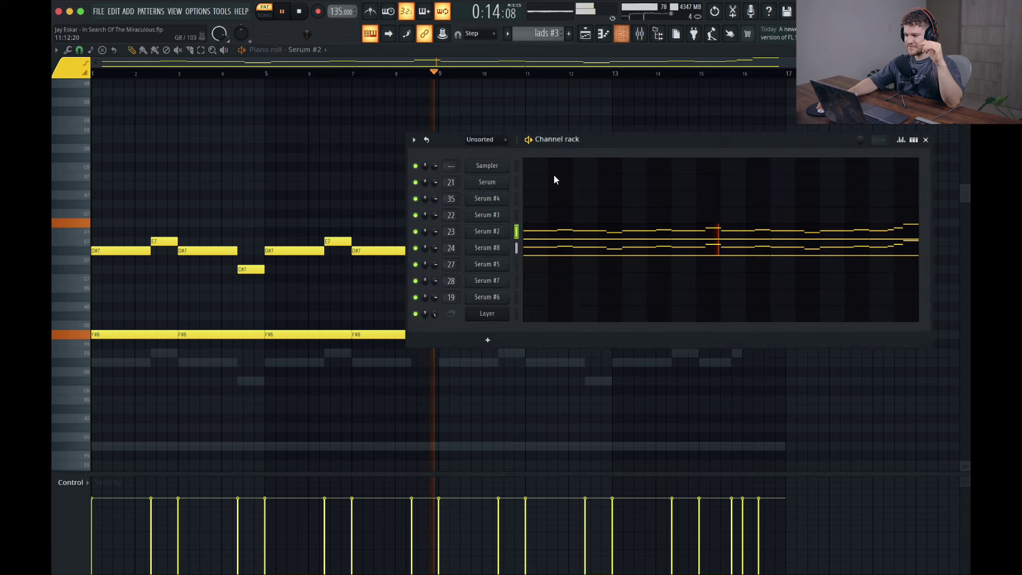
Audition Serum #2 and Serum #8 separately by muting the other layer in turn, review the Serum #2 notes, then stop playback.
{"action": "left_click", "coordinate": [415, 248]}
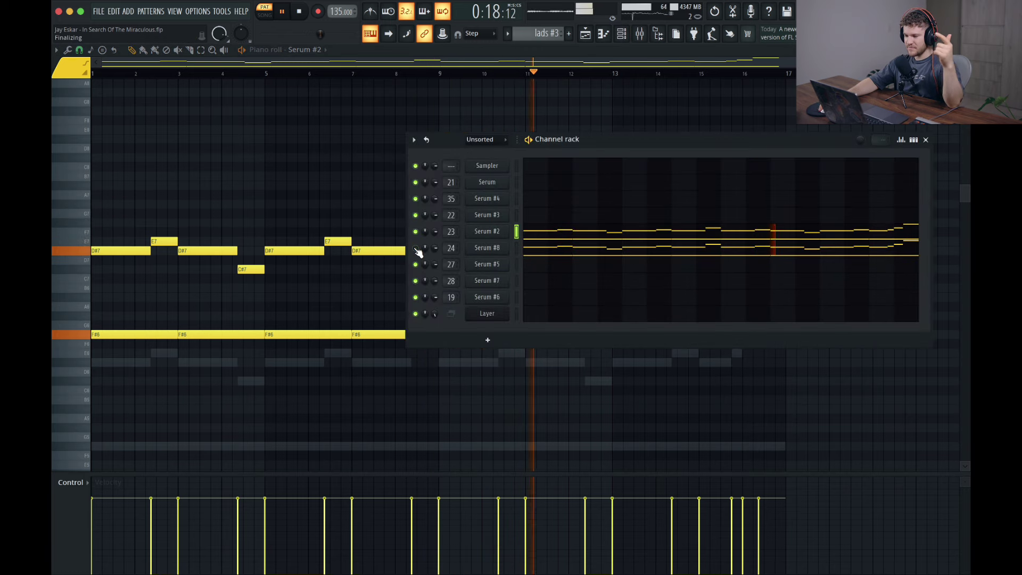
{"action": "left_click", "coordinate": [416, 248]}
{"action": "left_click", "coordinate": [416, 231]}
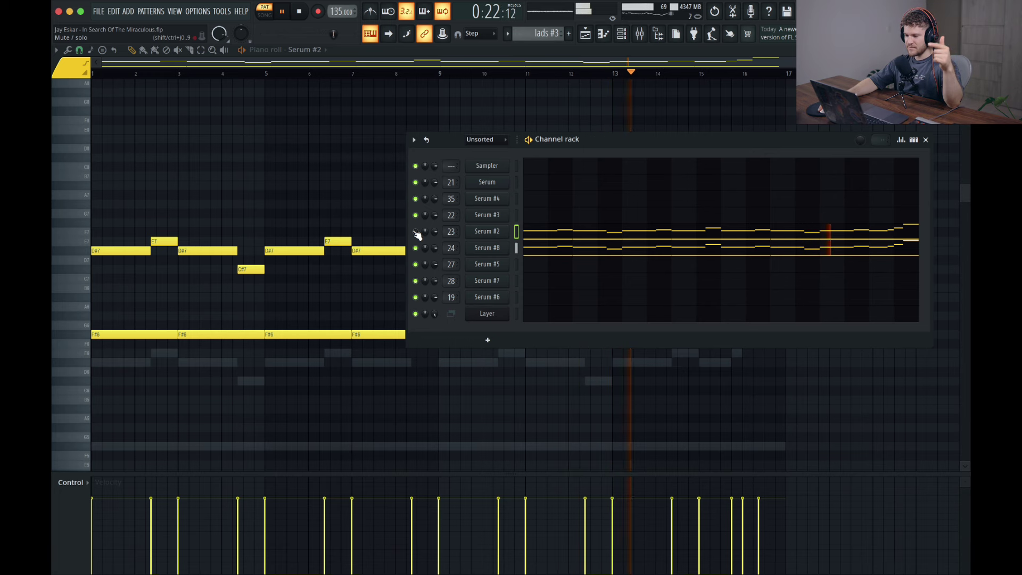
{"action": "left_click", "coordinate": [416, 232]}
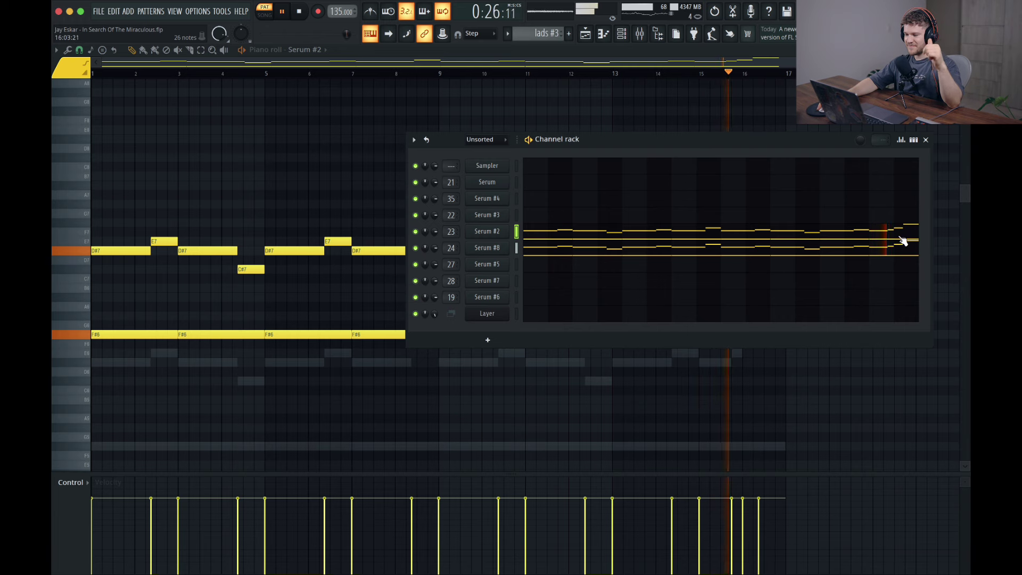
{"action": "key", "text": "F6"}
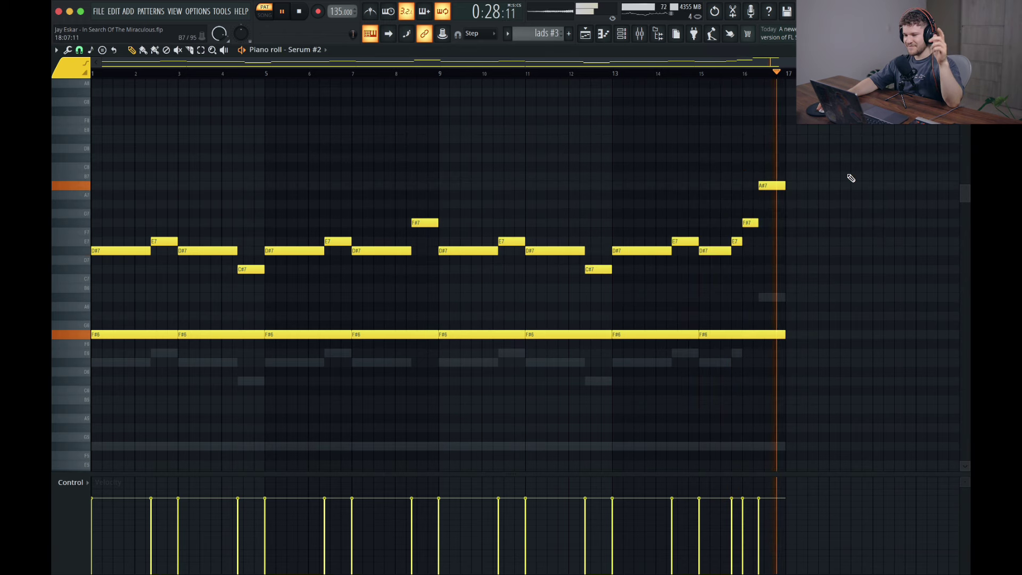
{"action": "key", "text": "space"}
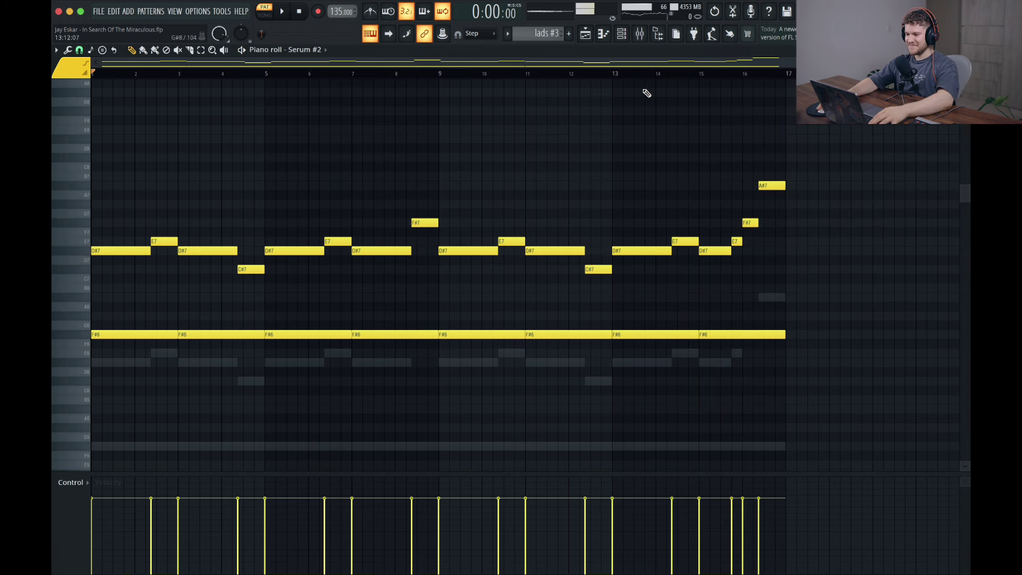
Open the Serum #2 synth from the channel rack, inspect its PAD - Melancholy preset, then close it.
{"action": "left_click", "coordinate": [629, 40]}
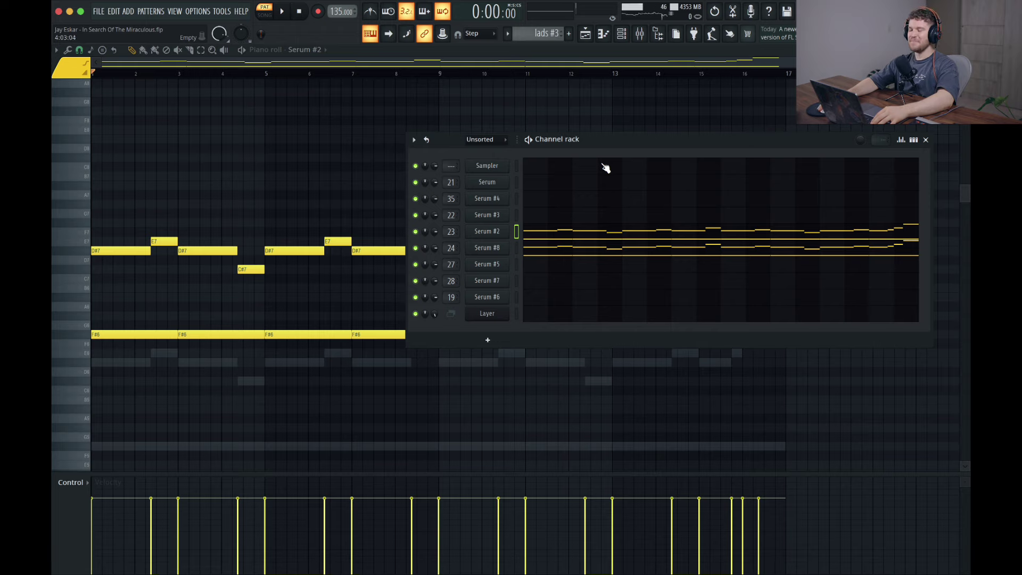
{"action": "left_click", "coordinate": [487, 232]}
{"action": "left_click_drag", "start_coordinate": [401, 68], "coordinate": [590, 78]}
{"action": "left_click", "coordinate": [320, 61]}
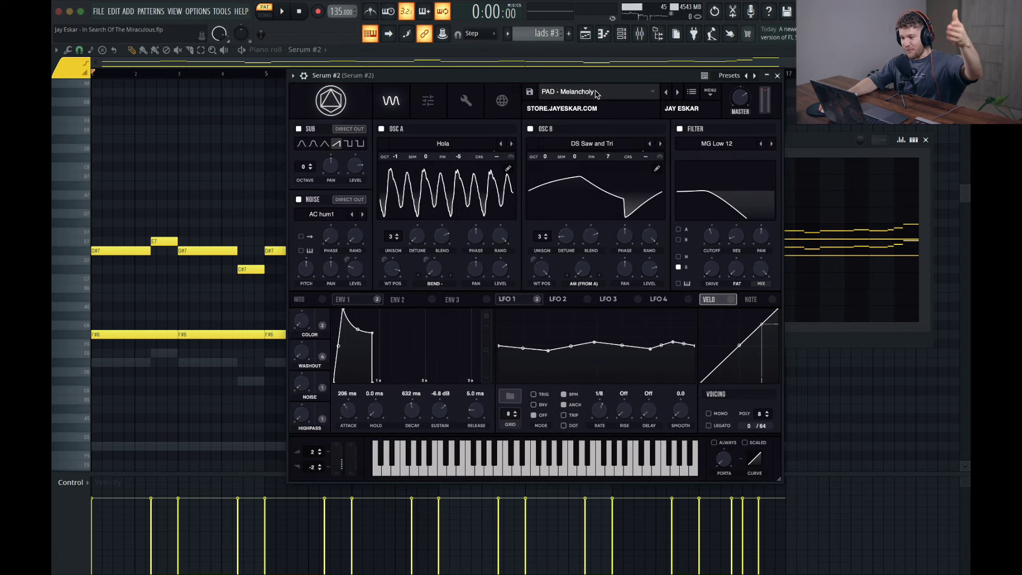
{"action": "left_click", "coordinate": [597, 94]}
{"action": "left_click", "coordinate": [585, 100]}
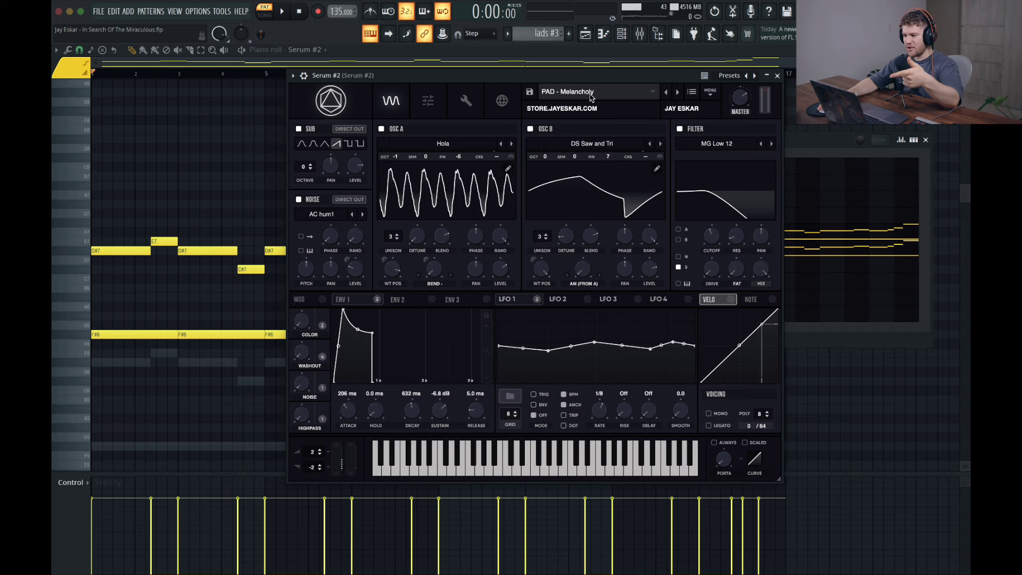
{"action": "left_click", "coordinate": [778, 76]}
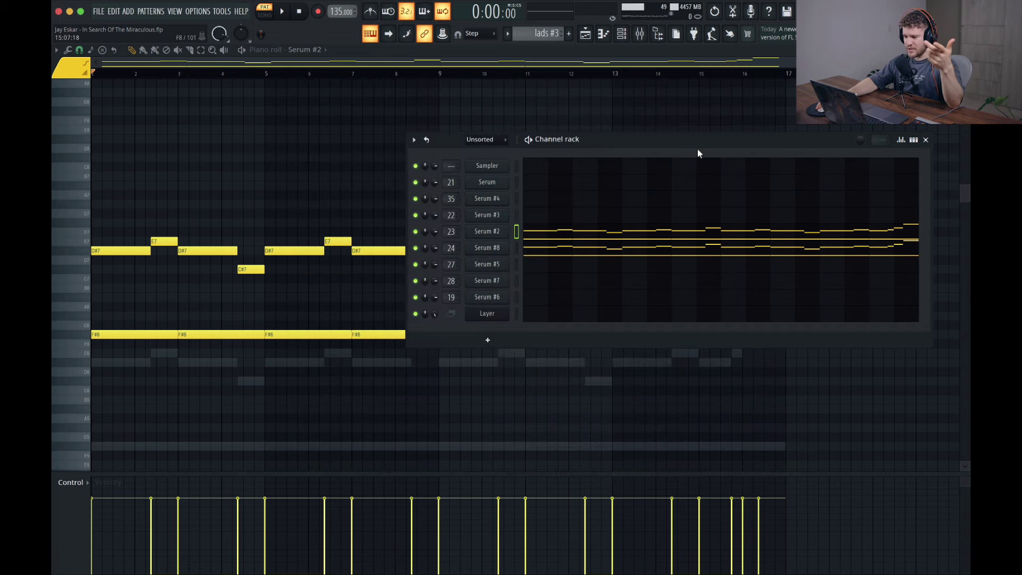
Inspect the PAD - Margarito preset on Serum #8 and browse the Melodic House Essentials By Jay Eskar presets, keeping the current one.
{"action": "left_click", "coordinate": [515, 255]}
{"action": "left_click_drag", "start_coordinate": [426, 84], "coordinate": [585, 76]}
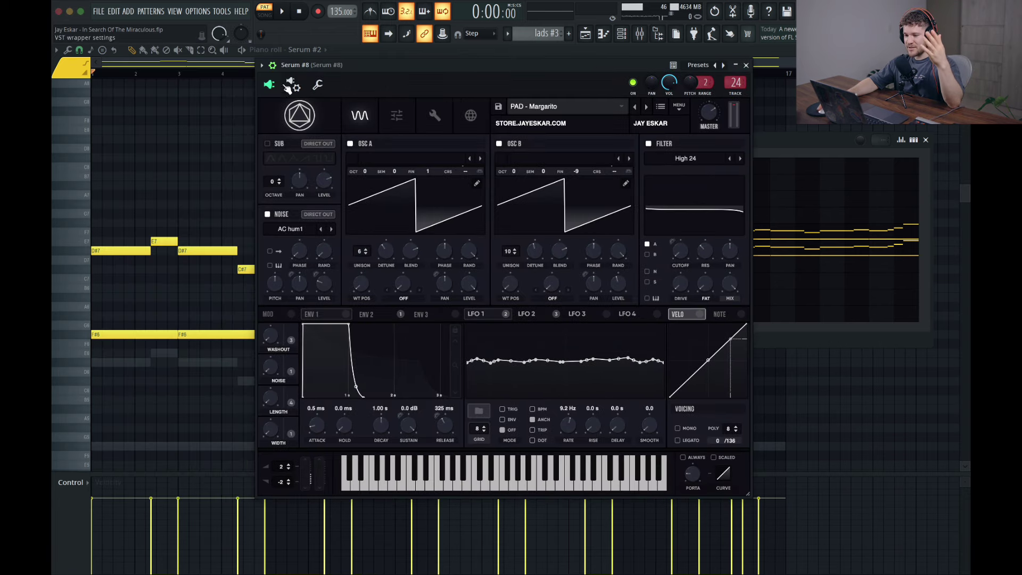
{"action": "left_click", "coordinate": [271, 64]}
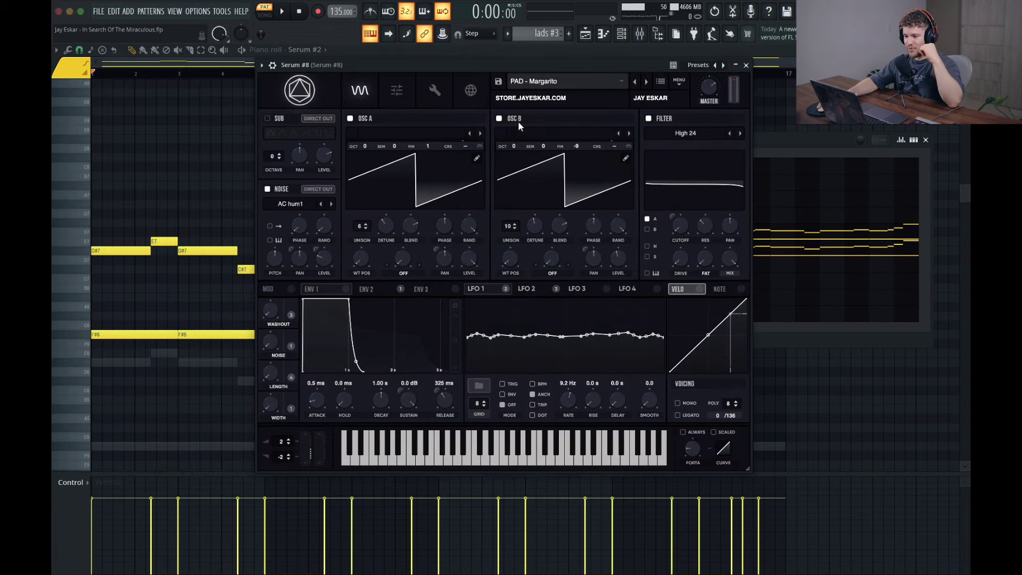
{"action": "left_click", "coordinate": [559, 83]}
{"action": "mouse_move", "coordinate": [565, 111]}
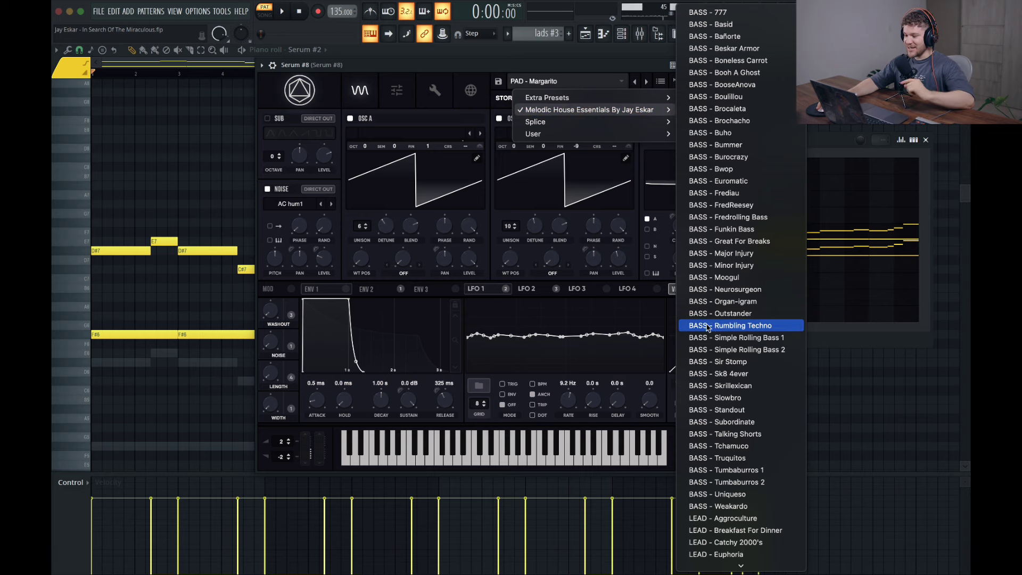
{"action": "scroll", "coordinate": [715, 280], "scroll_direction": "down", "scroll_amount": 15}
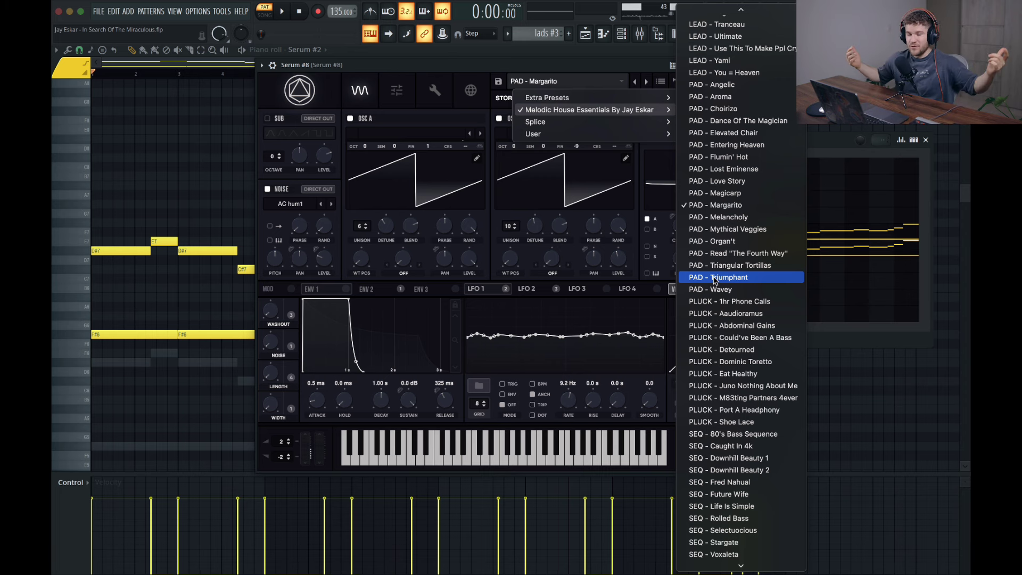
{"action": "left_click", "coordinate": [715, 278]}
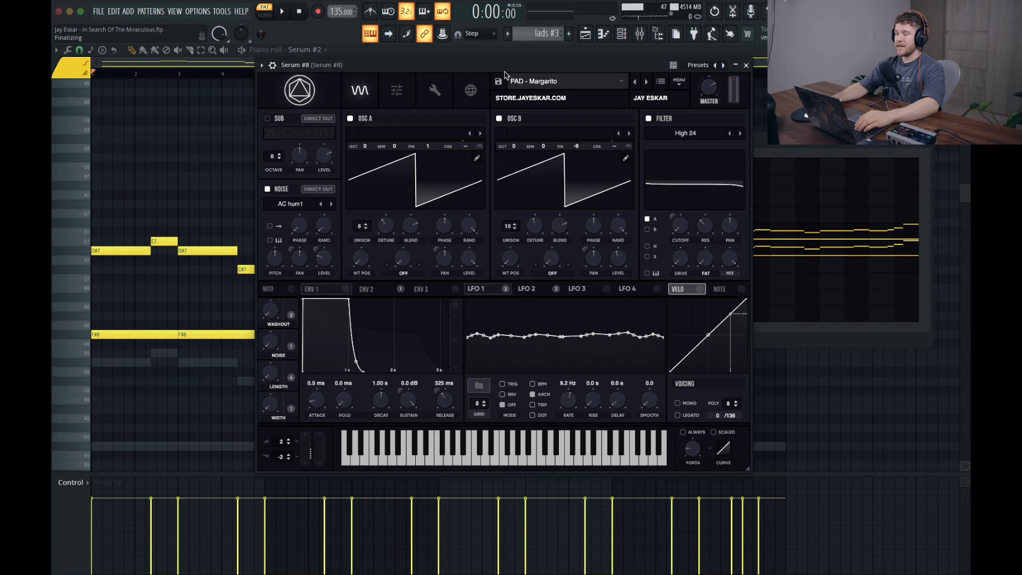
{"action": "left_click", "coordinate": [746, 65]}
{"action": "left_click", "coordinate": [498, 232]}
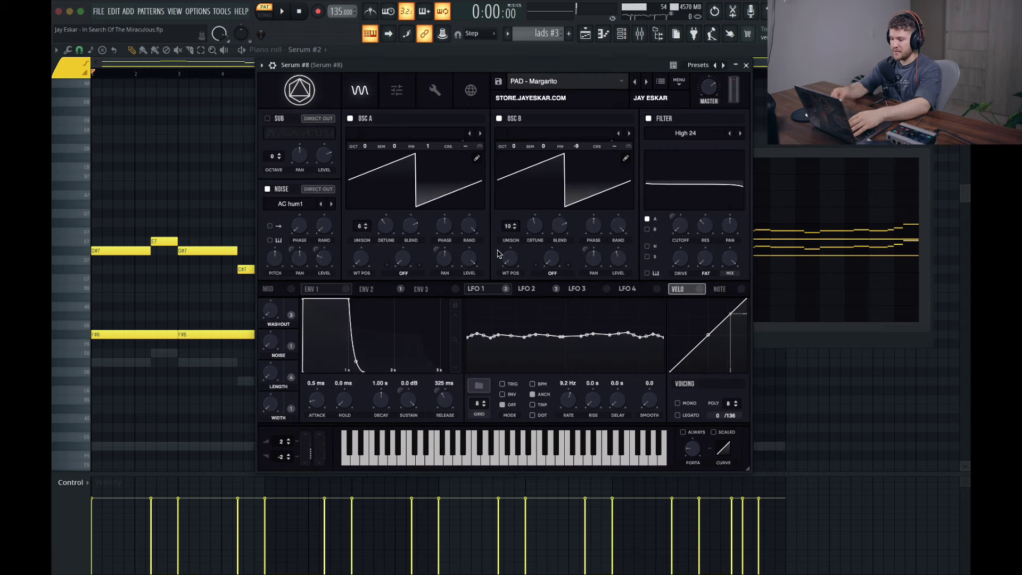
Show the Serum #8 mixer track and inspect its Super VHS effect.
{"action": "key", "text": "F9"}
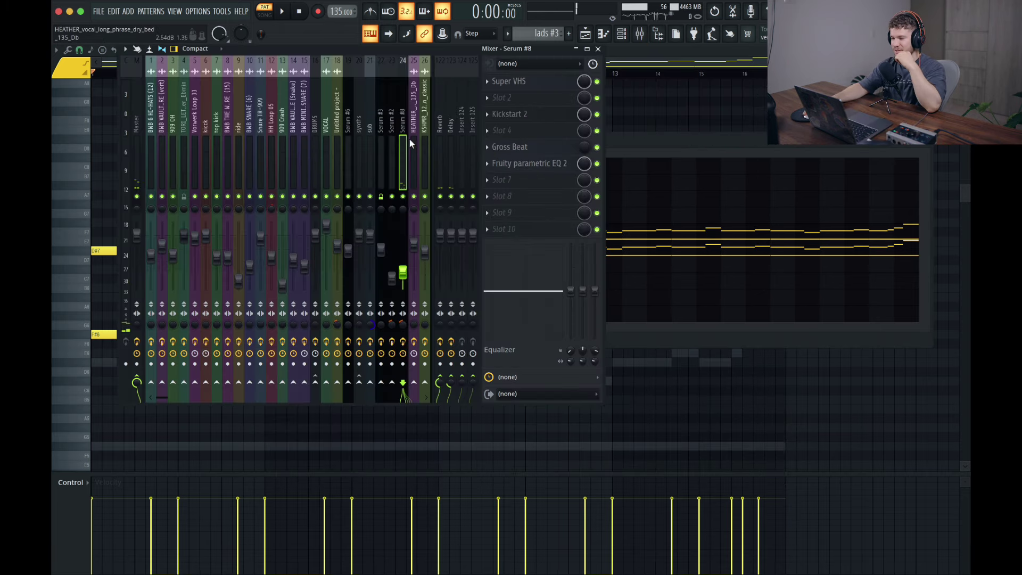
{"action": "left_click", "coordinate": [527, 83]}
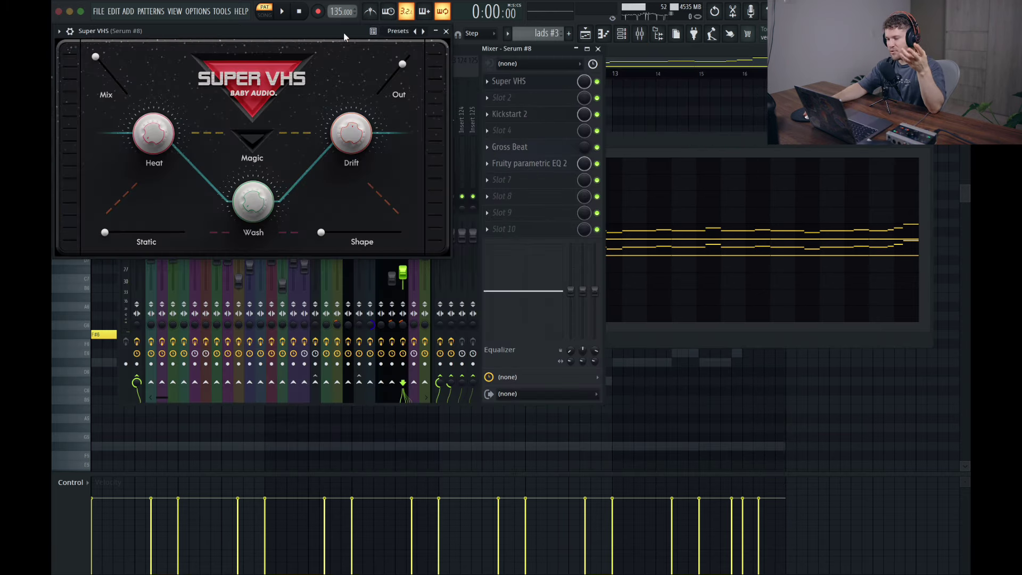
{"action": "left_click_drag", "start_coordinate": [343, 32], "coordinate": [657, 121]}
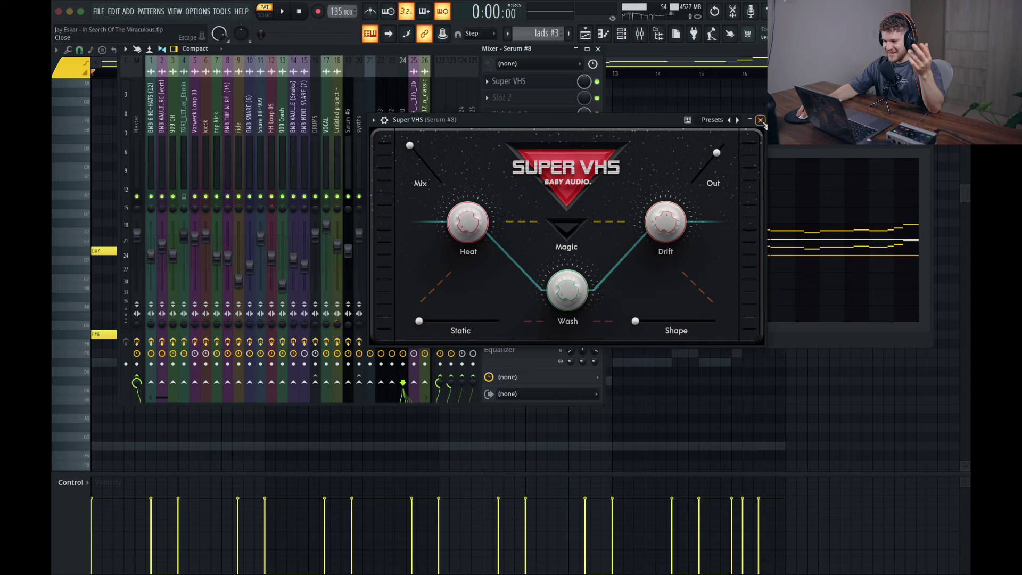
{"action": "left_click", "coordinate": [761, 120]}
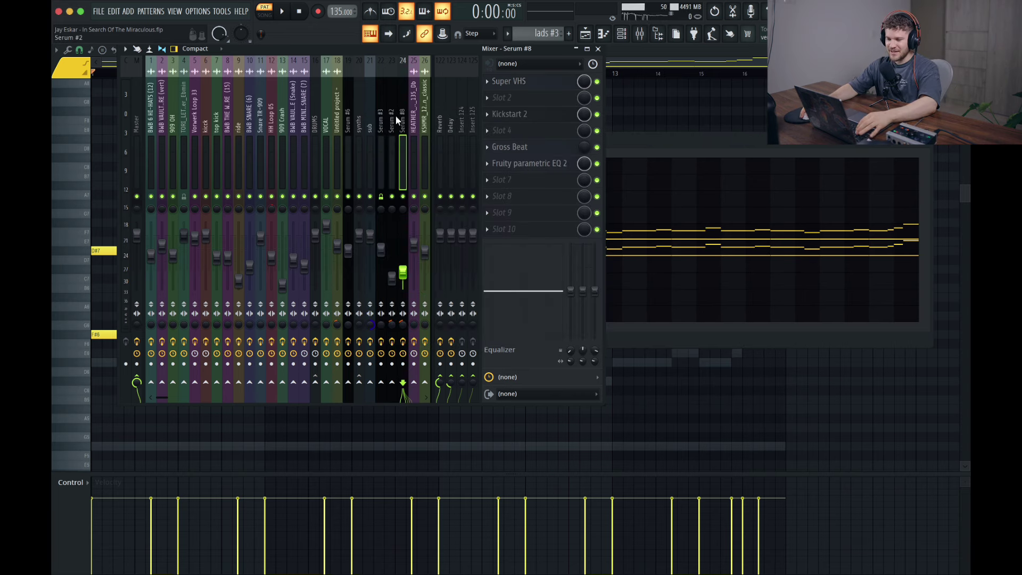
Inspect the Kickstart 2, Gross Beat and Fruity parametric EQ 2 effects on the Serum #2 mixer track.
{"action": "left_click", "coordinate": [395, 116]}
{"action": "left_click", "coordinate": [542, 83]}
{"action": "left_click", "coordinate": [503, 89]}
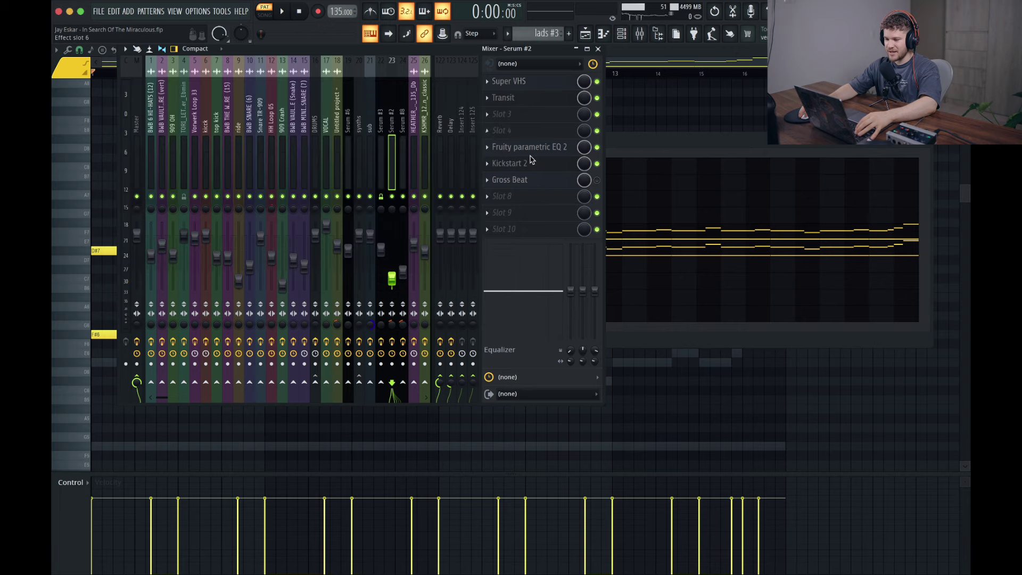
{"action": "left_click", "coordinate": [530, 163]}
{"action": "left_click", "coordinate": [532, 180]}
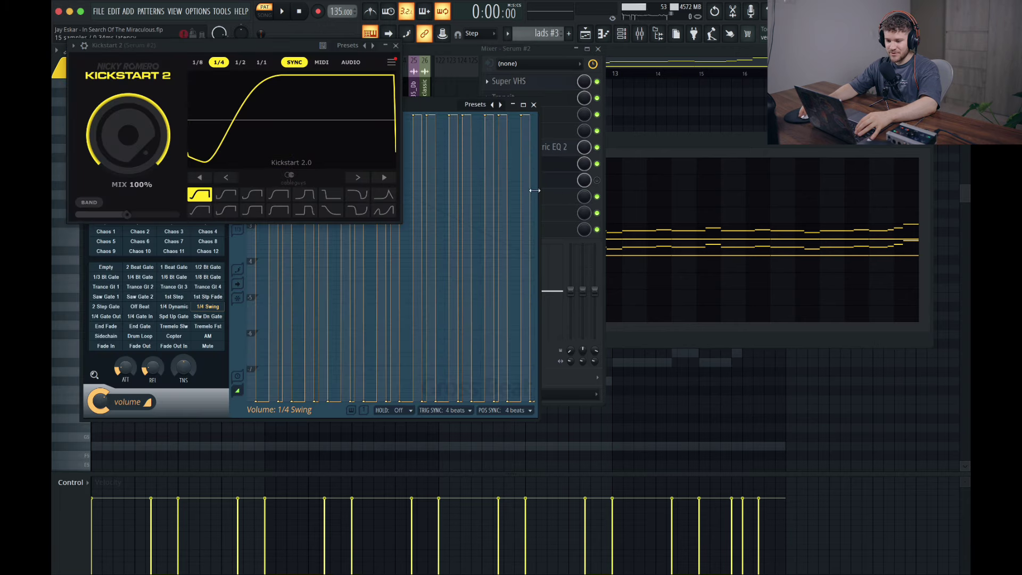
{"action": "left_click", "coordinate": [395, 45]}
{"action": "left_click", "coordinate": [534, 105]}
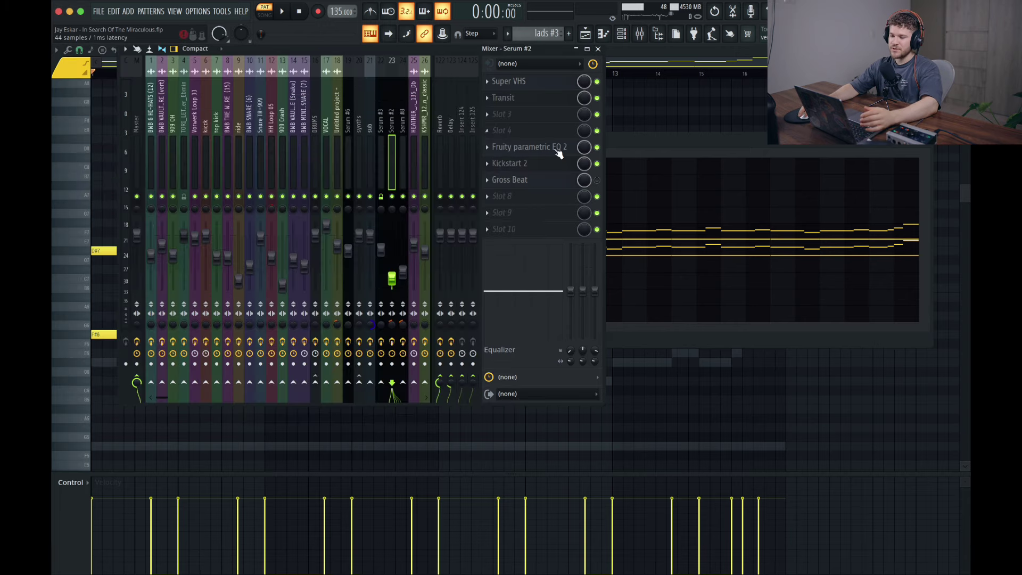
{"action": "left_click", "coordinate": [548, 148]}
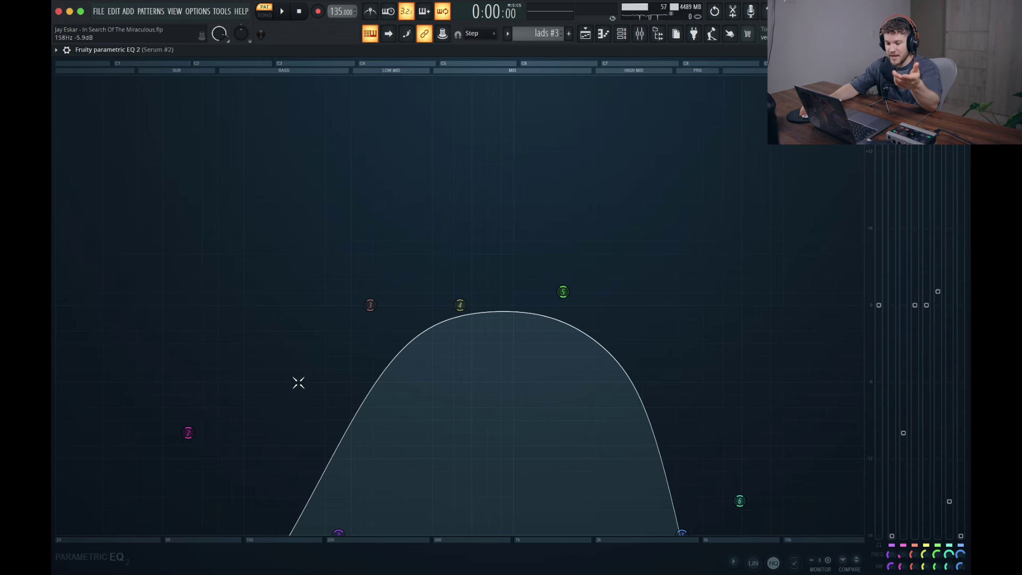
{"action": "key", "text": "Escape"}
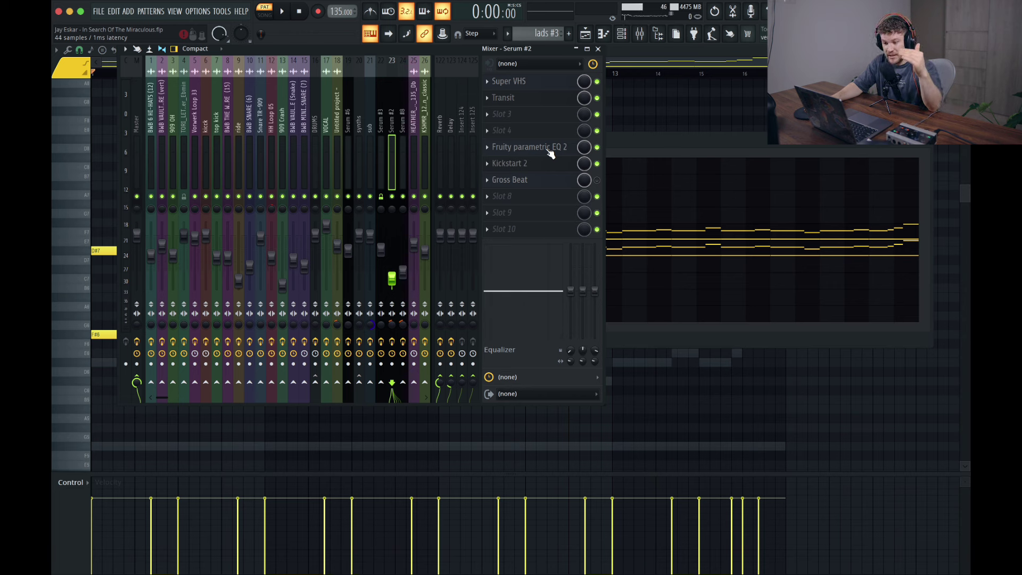
Review the Serum #8 mixer track's effect list, close the mixer, then briefly replay the lads #3 pattern.
{"action": "left_click", "coordinate": [400, 109]}
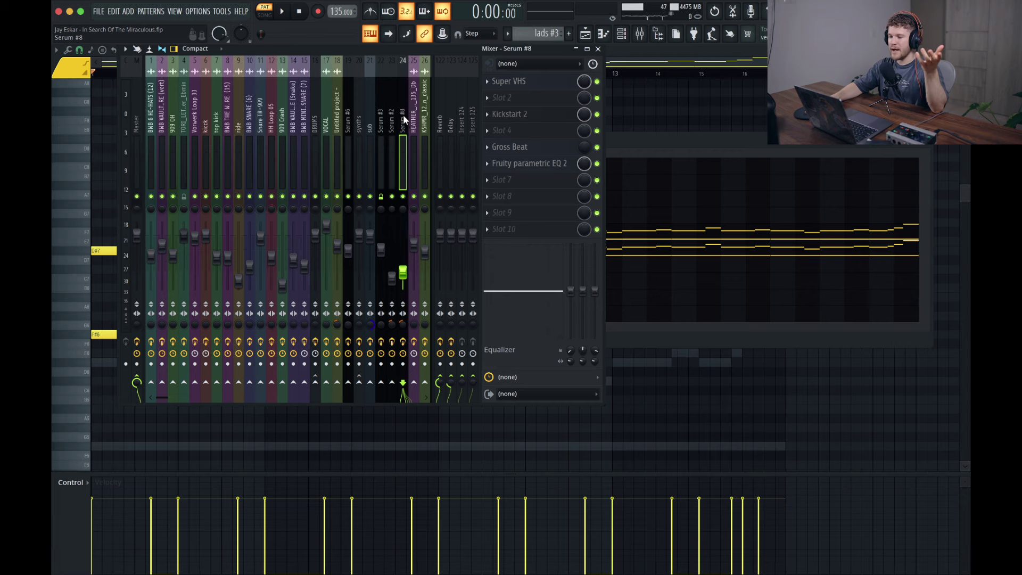
{"action": "left_click", "coordinate": [598, 49]}
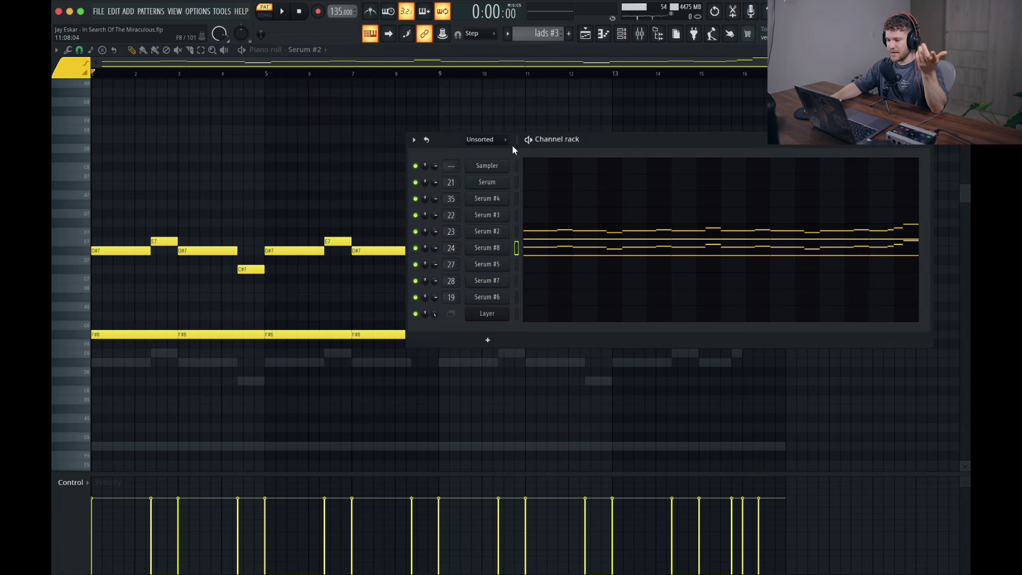
{"action": "key", "text": "space"}
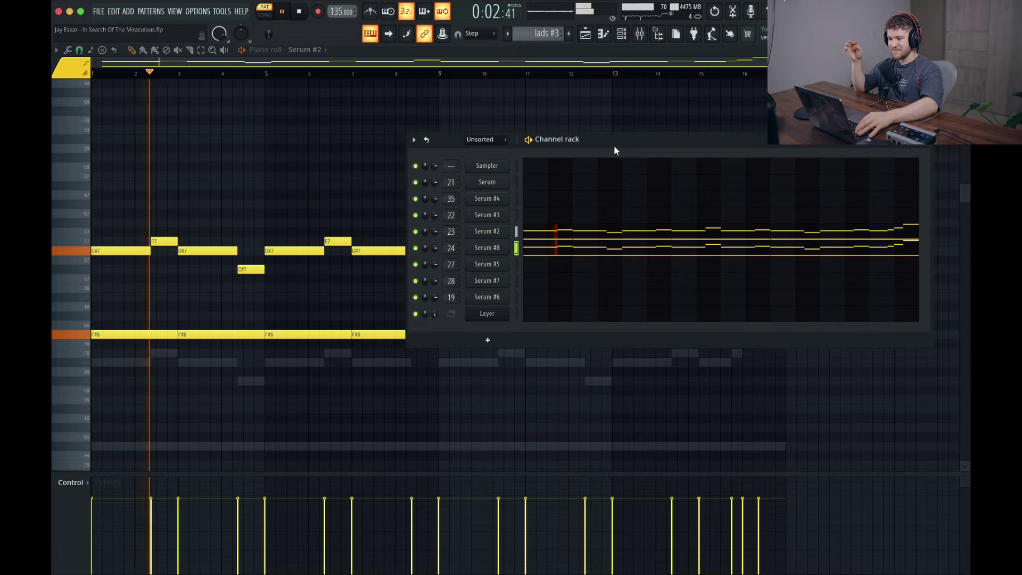
{"action": "key", "text": "space"}
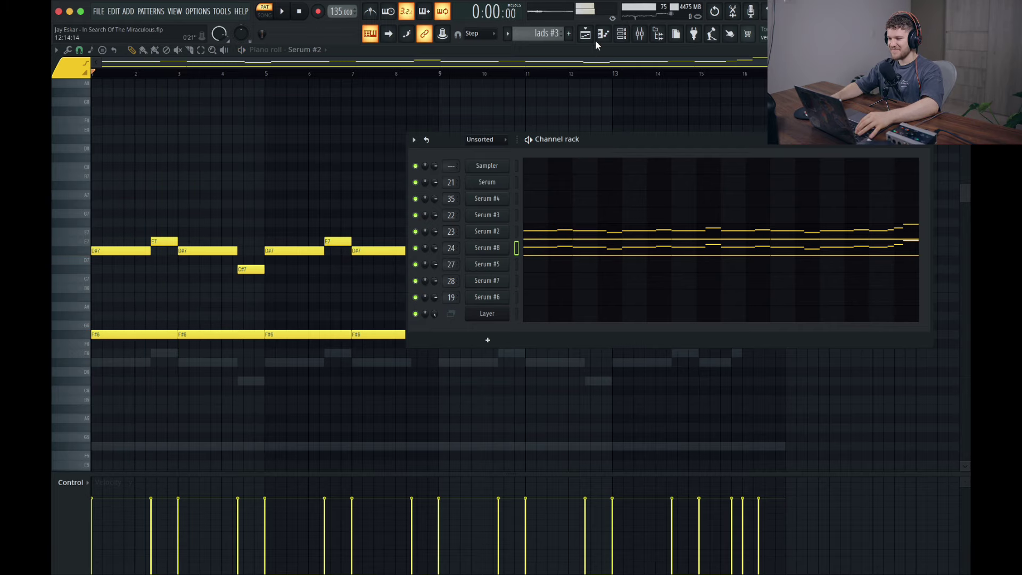
Return to the playlist at bar 13 in song mode and unmute all the tracks, including Track 24 and Track 25.
{"action": "left_click", "coordinate": [586, 35]}
{"action": "left_click", "coordinate": [274, 75]}
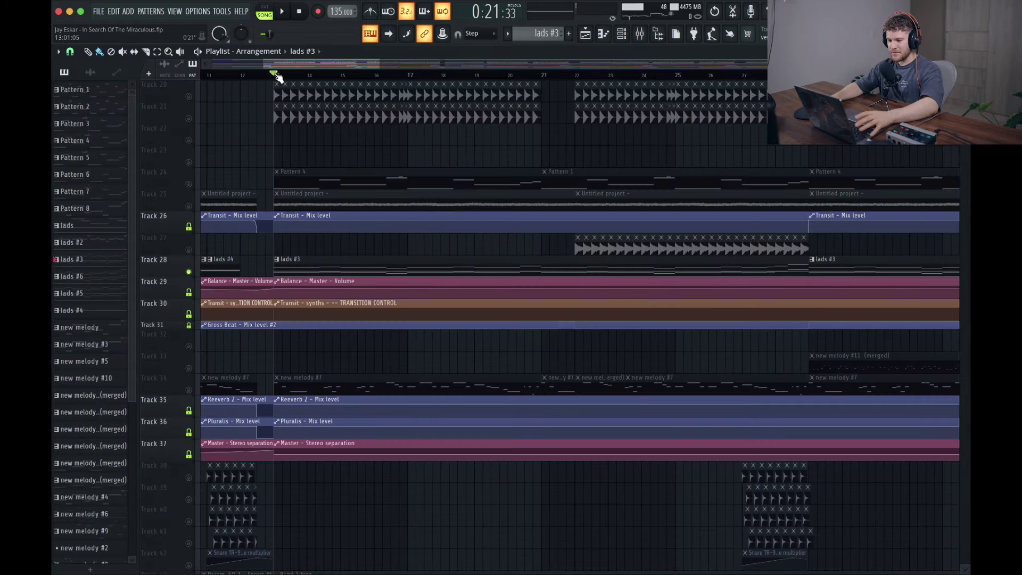
{"action": "left_click", "coordinate": [189, 184]}
{"action": "left_click", "coordinate": [188, 206]}
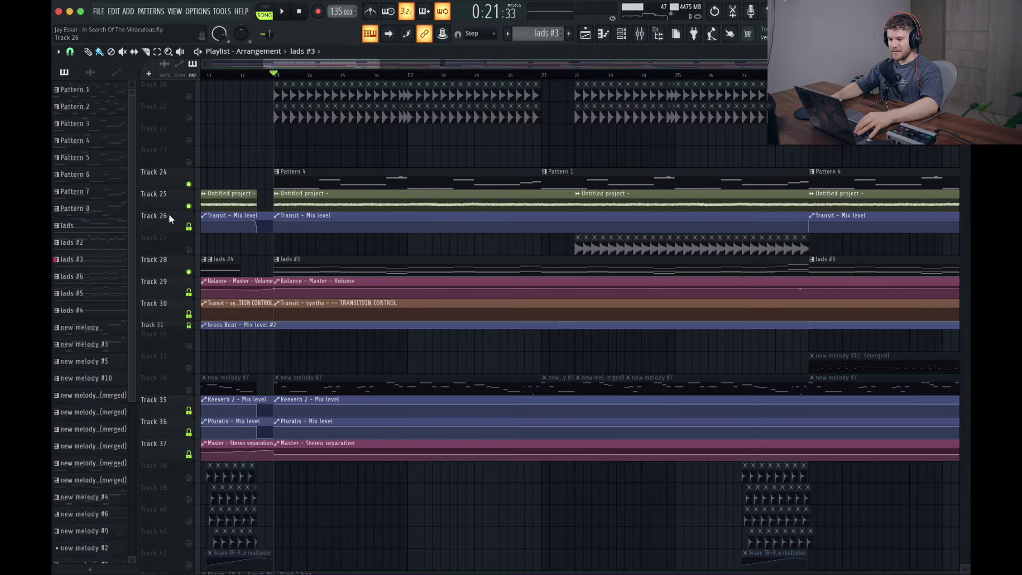
{"action": "right_click", "coordinate": [168, 214]}
{"action": "left_click", "coordinate": [182, 204]}
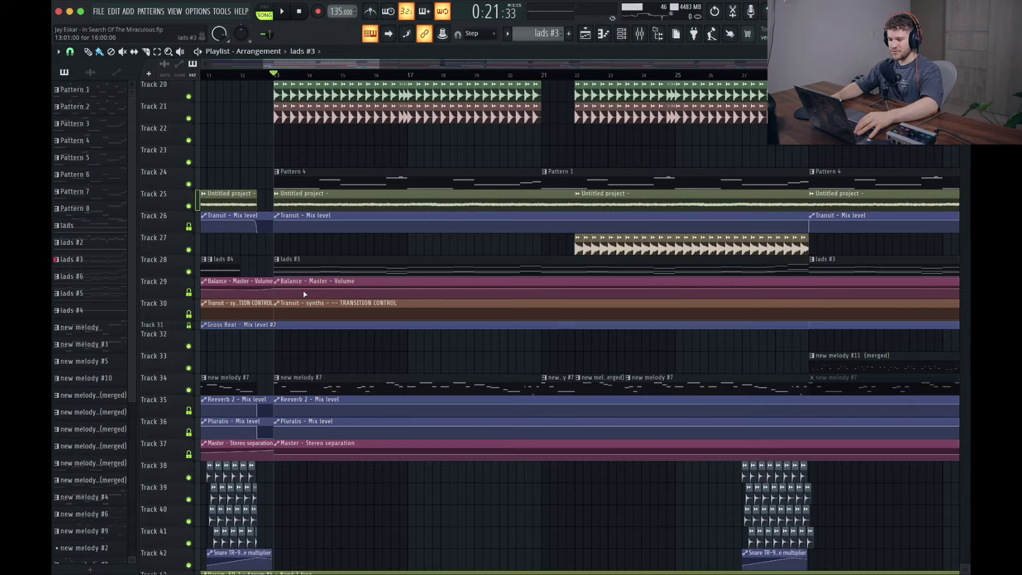
Play the full arrangement from bar 13 with Track 34 muted, stop, then mute the lads clips on Track 28.
{"action": "scroll", "coordinate": [301, 318], "scroll_direction": "up", "scroll_amount": 8}
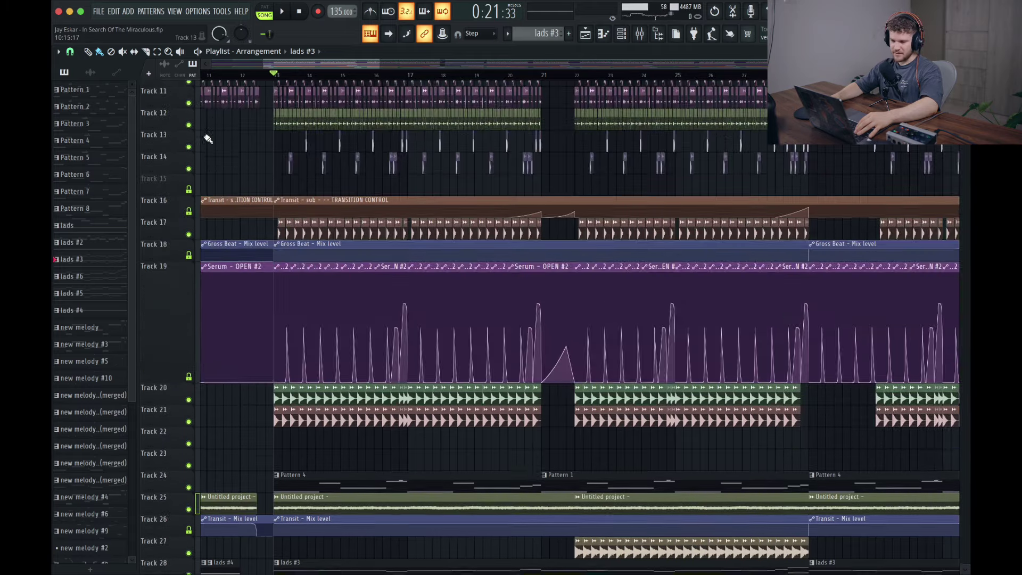
{"action": "scroll", "coordinate": [256, 319], "scroll_direction": "down", "scroll_amount": 7}
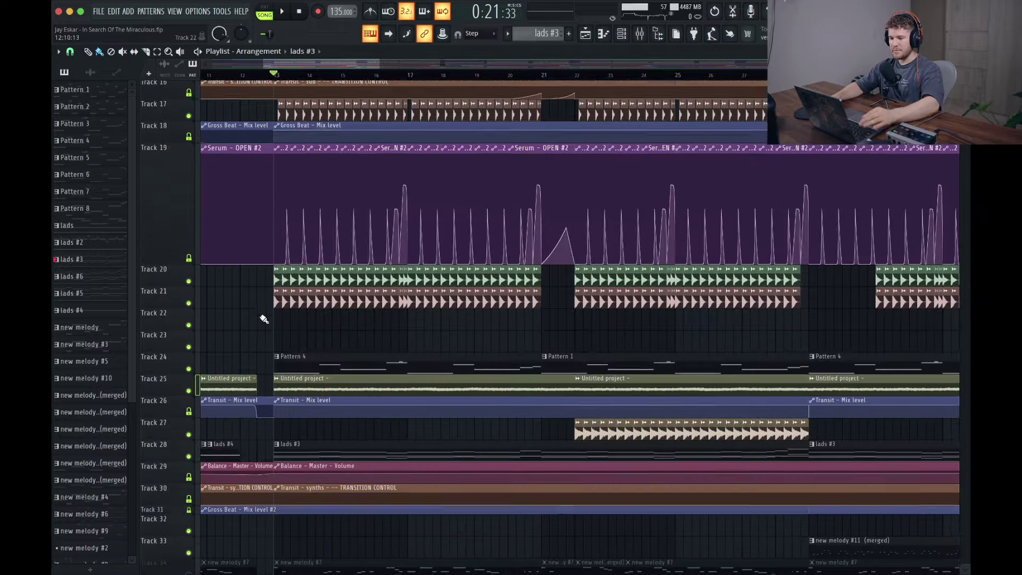
{"action": "key", "text": "space"}
{"action": "scroll", "coordinate": [267, 326], "scroll_direction": "down", "scroll_amount": 2}
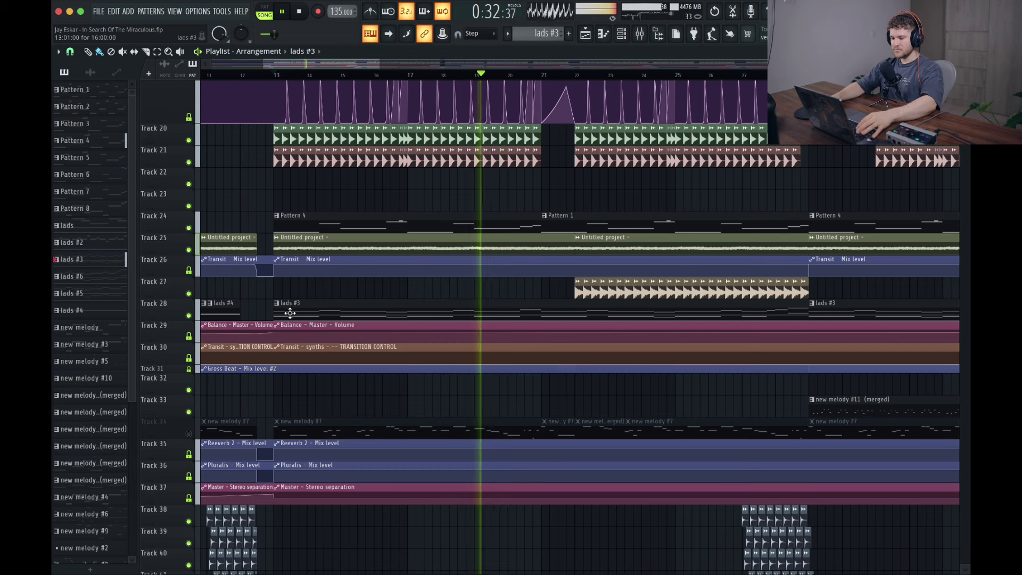
{"action": "key", "text": "space"}
{"action": "left_click", "coordinate": [189, 316]}
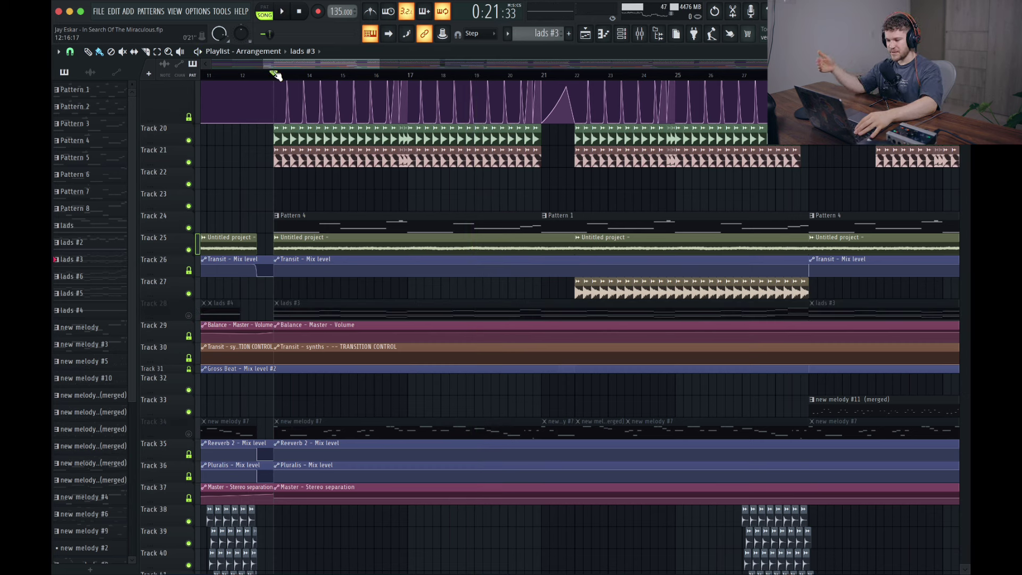
Play the drop from bar 13, stop playback, and unmute Track 28 with the lads #3 pattern.
{"action": "key", "text": "space"}
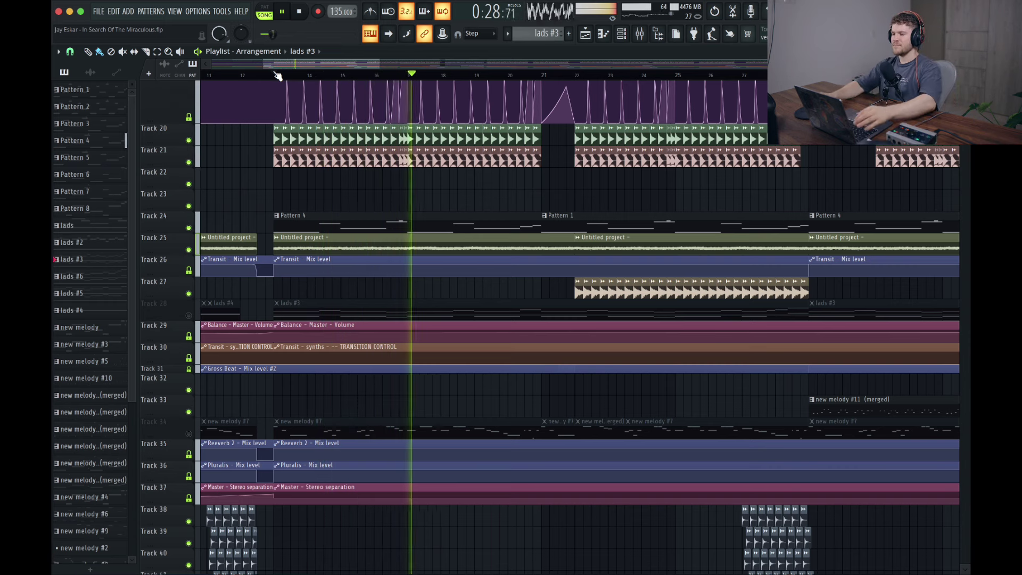
{"action": "key", "text": "space"}
{"action": "left_click", "coordinate": [189, 316]}
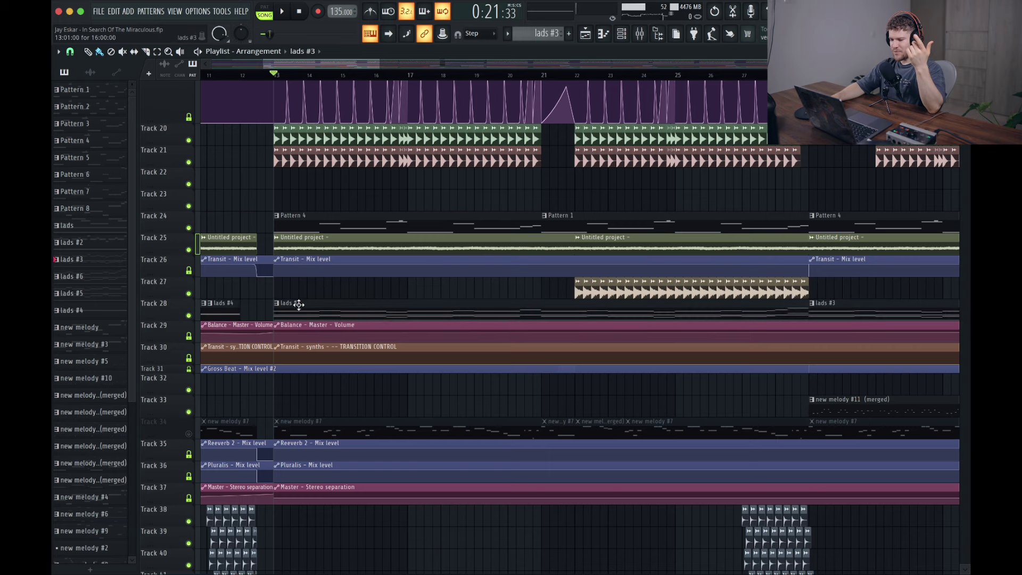
Inspect the notes of Pattern 4 on Track 24 and the lads #3 pattern on Track 28.
{"action": "scroll", "coordinate": [353, 314], "scroll_direction": "up", "scroll_amount": 2}
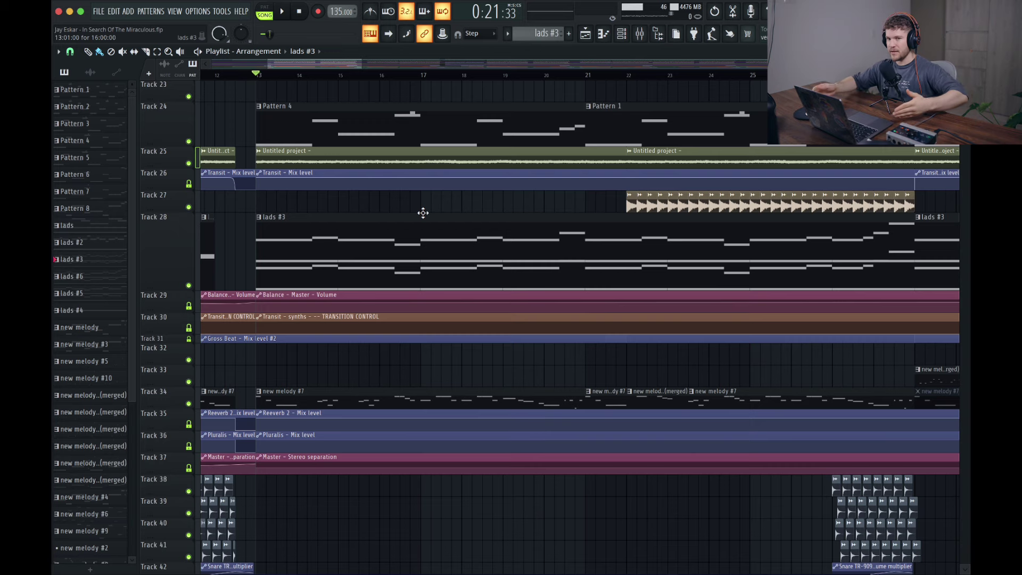
{"action": "double_click", "coordinate": [401, 134]}
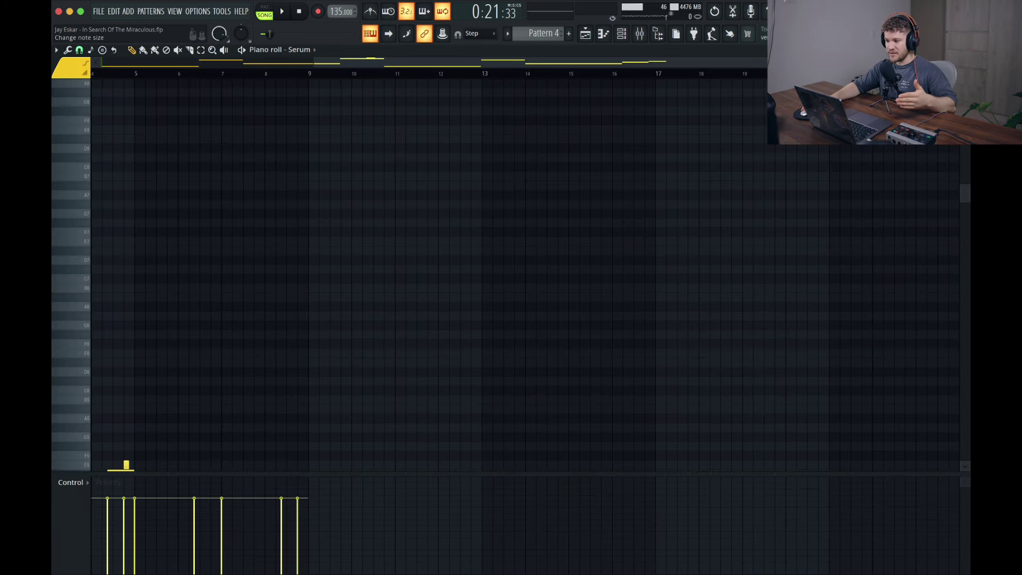
{"action": "key", "text": "Escape"}
{"action": "key", "text": "F6"}
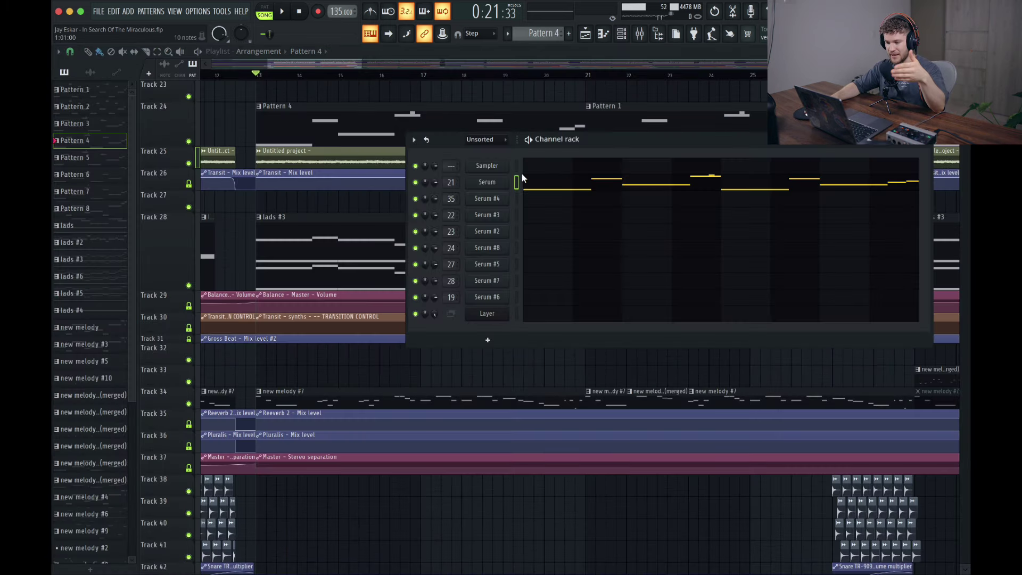
{"action": "key", "text": "F6"}
{"action": "double_click", "coordinate": [353, 217]}
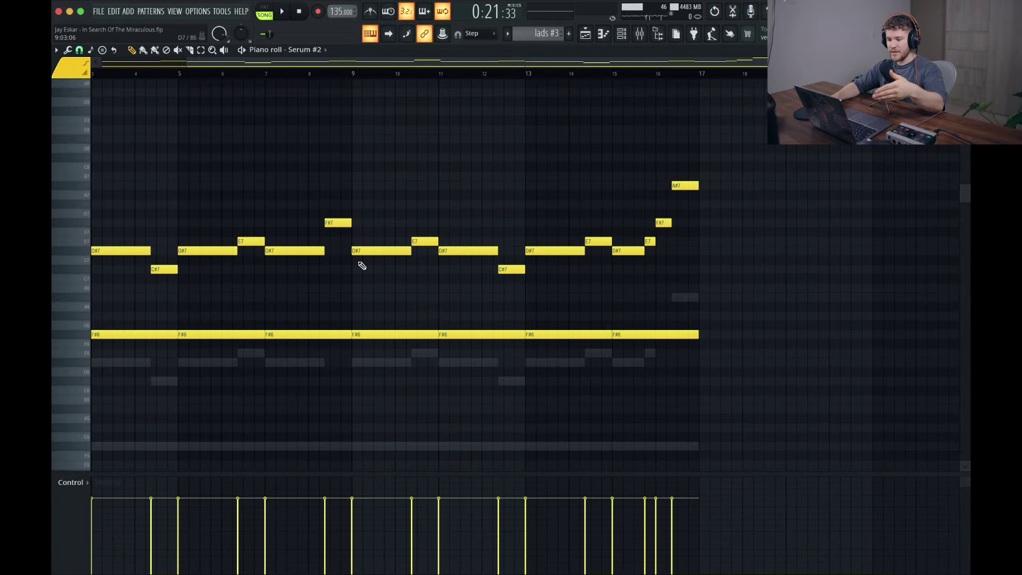
{"action": "key", "text": "Escape"}
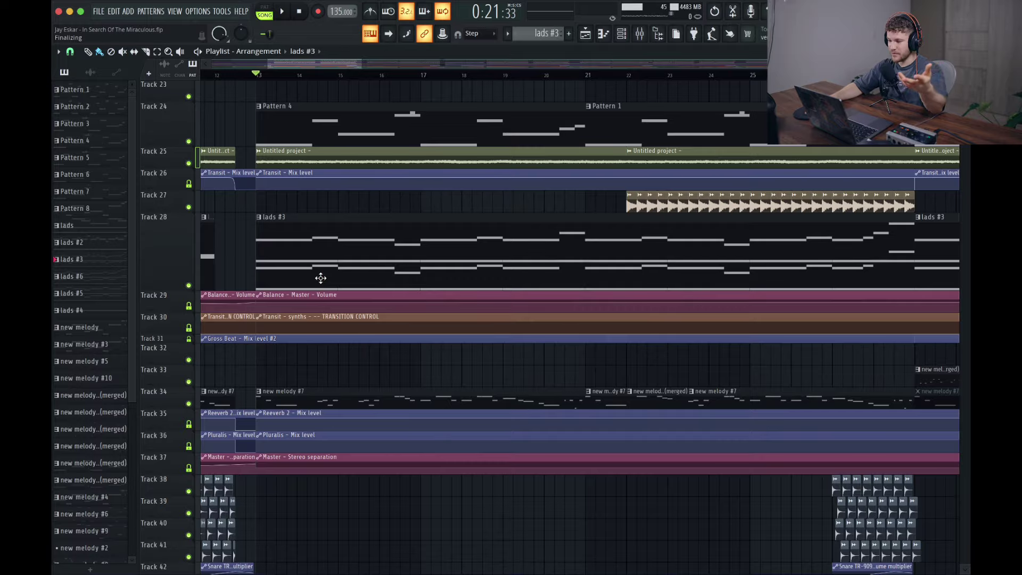
Look over the snare, crash, impact, sweep and riser tracks around the drop and play the transition from bar 27.
{"action": "scroll", "coordinate": [331, 298], "scroll_direction": "down", "scroll_amount": 10}
{"action": "scroll", "coordinate": [338, 312], "scroll_direction": "up", "scroll_amount": 7}
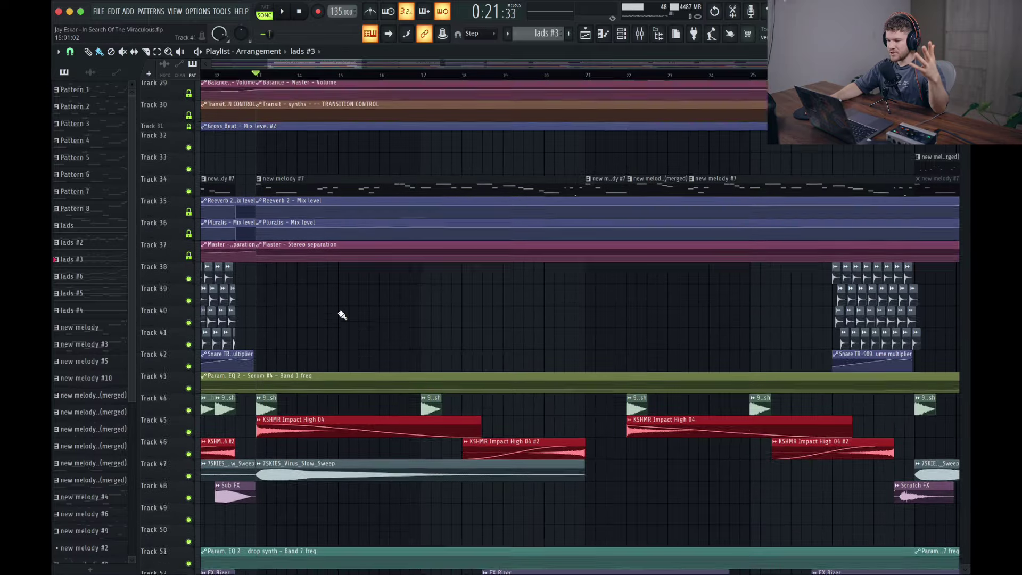
{"action": "scroll", "coordinate": [340, 317], "scroll_direction": "down", "scroll_amount": 12}
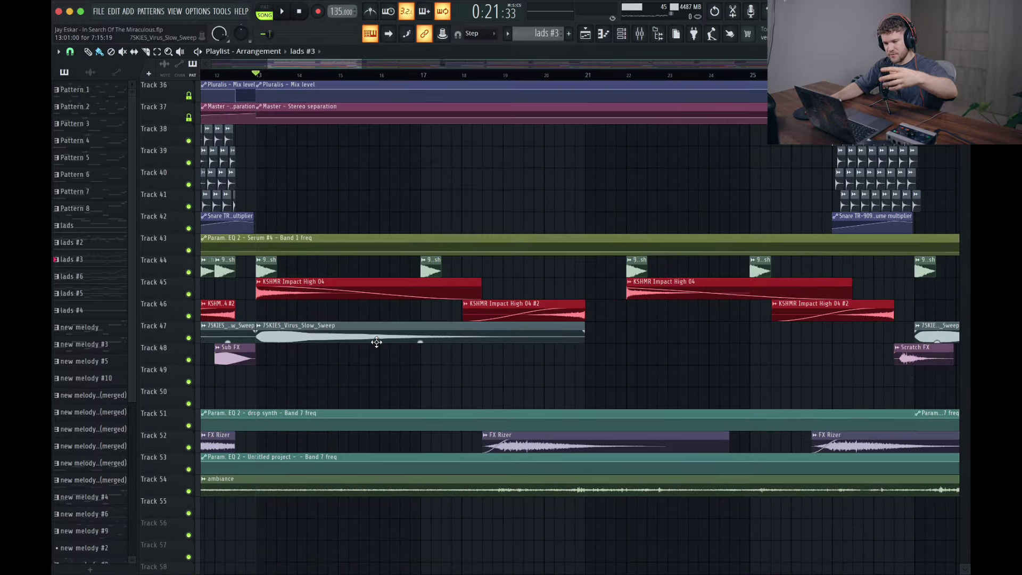
{"action": "scroll", "coordinate": [362, 333], "scroll_direction": "up", "scroll_amount": 9}
{"action": "scroll", "coordinate": [379, 345], "scroll_direction": "up", "scroll_amount": 1}
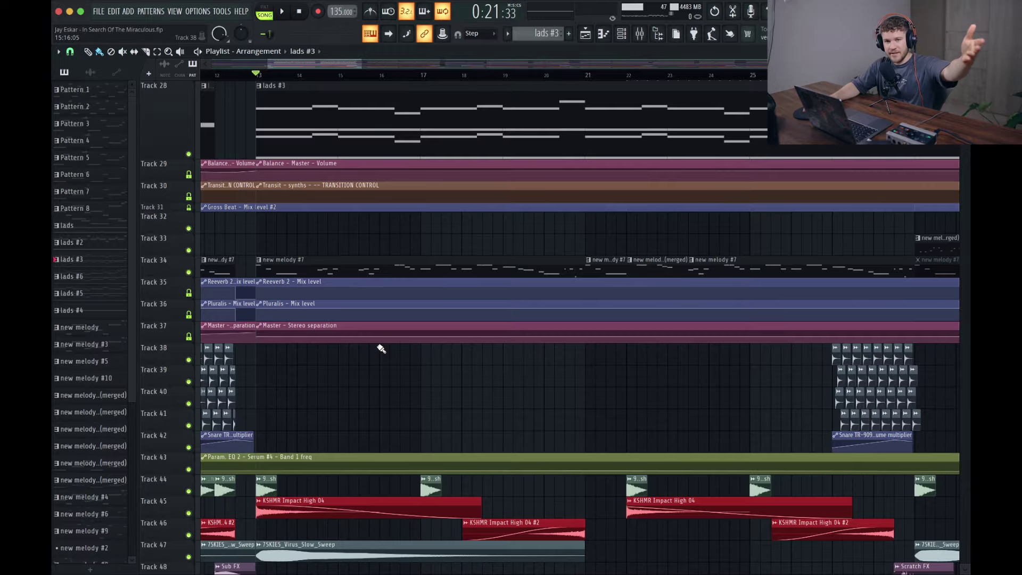
{"action": "scroll", "coordinate": [381, 349], "scroll_direction": "up", "scroll_amount": 15}
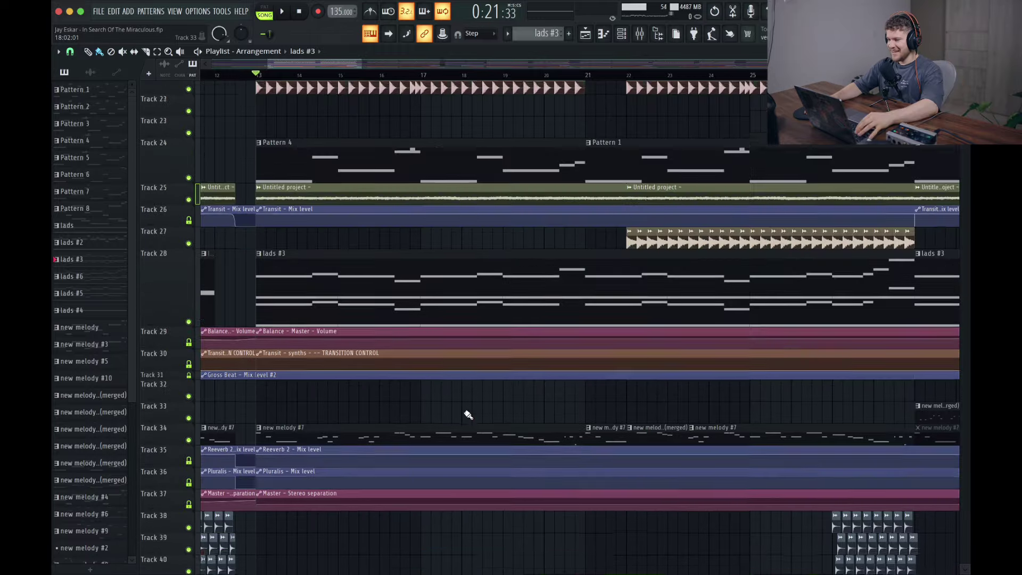
{"action": "scroll", "coordinate": [471, 392], "scroll_direction": "down", "scroll_amount": 17}
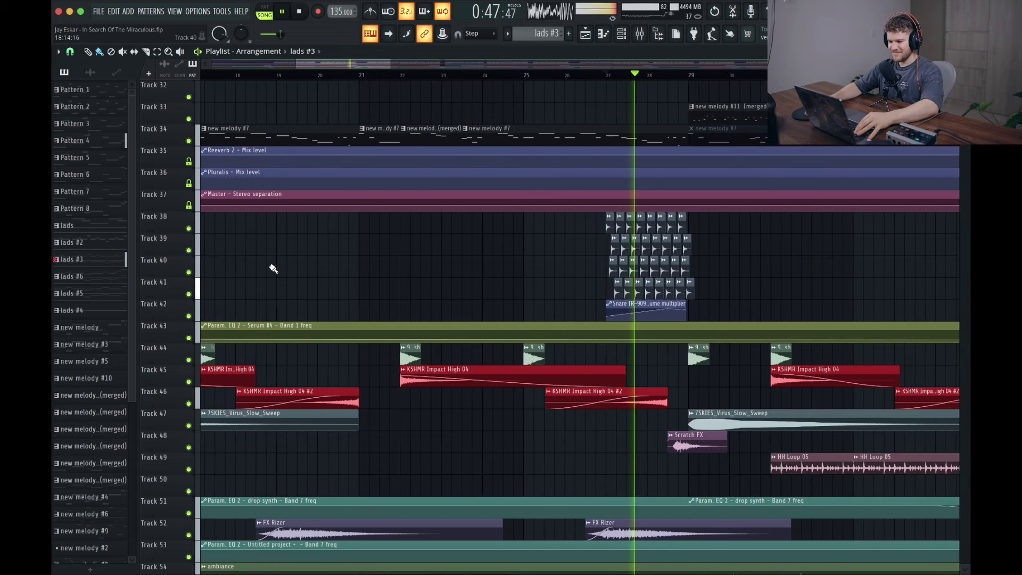
{"action": "key", "text": "space"}
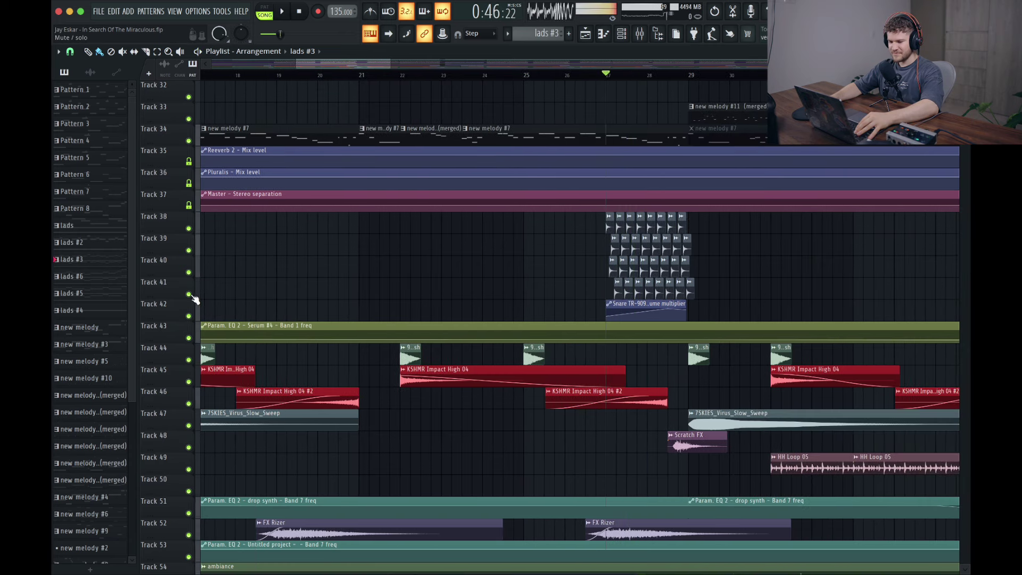
Solo snare Tracks 38 to 41 together with the volume automation on Track 42 and play the build from bar 27.
{"action": "left_click", "coordinate": [188, 294], "text": "ctrl"}
{"action": "left_click_drag", "start_coordinate": [190, 273], "coordinate": [189, 228]}
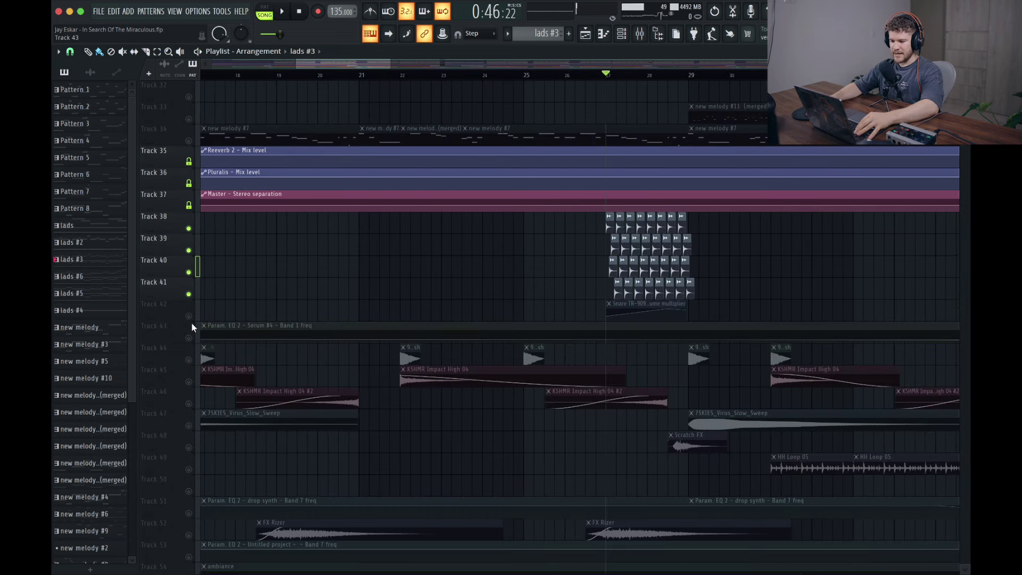
{"action": "left_click", "coordinate": [188, 315]}
{"action": "key", "text": "space"}
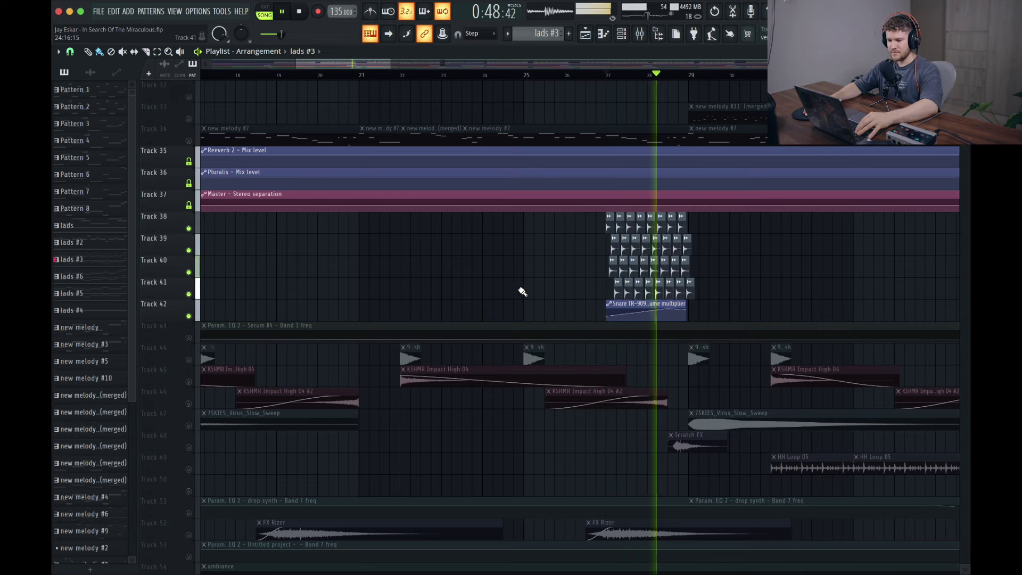
{"action": "key", "text": "space"}
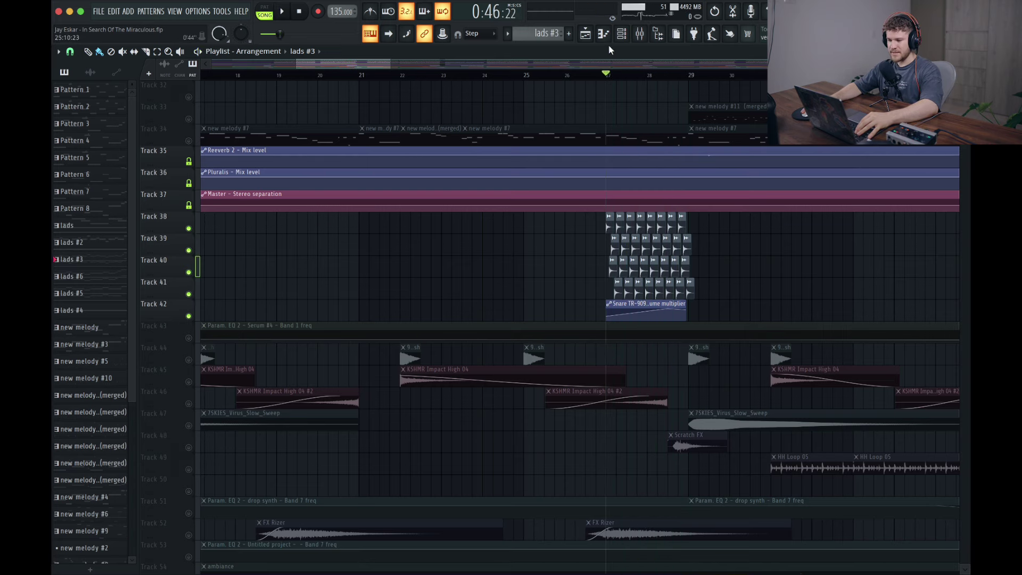
Find the Snare TR-909 mixer channel during playback and examine its Fruity parametric EQ 2 curve.
{"action": "left_click", "coordinate": [639, 33]}
{"action": "key", "text": "space"}
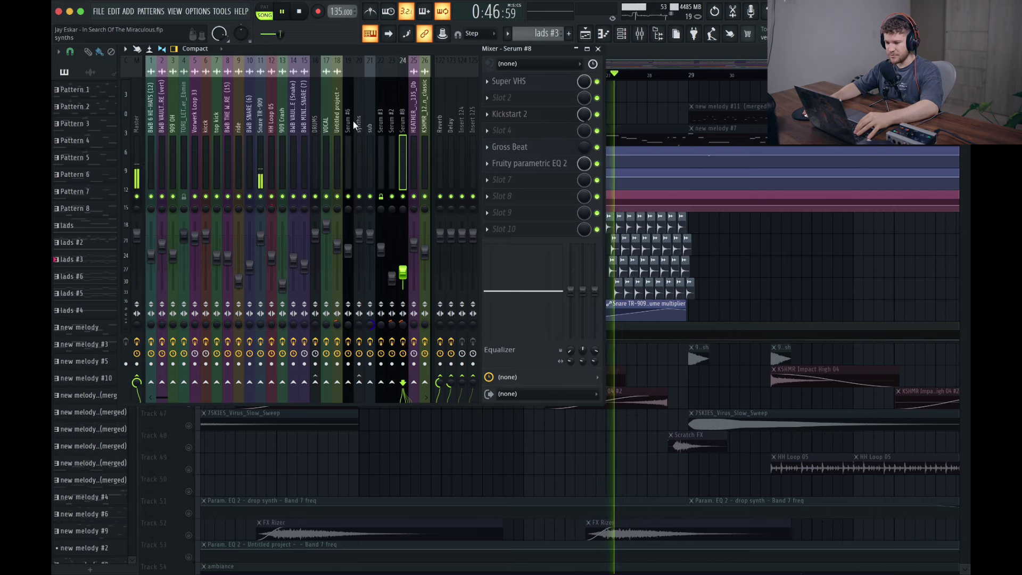
{"action": "left_click", "coordinate": [261, 109]}
{"action": "left_click", "coordinate": [529, 97]}
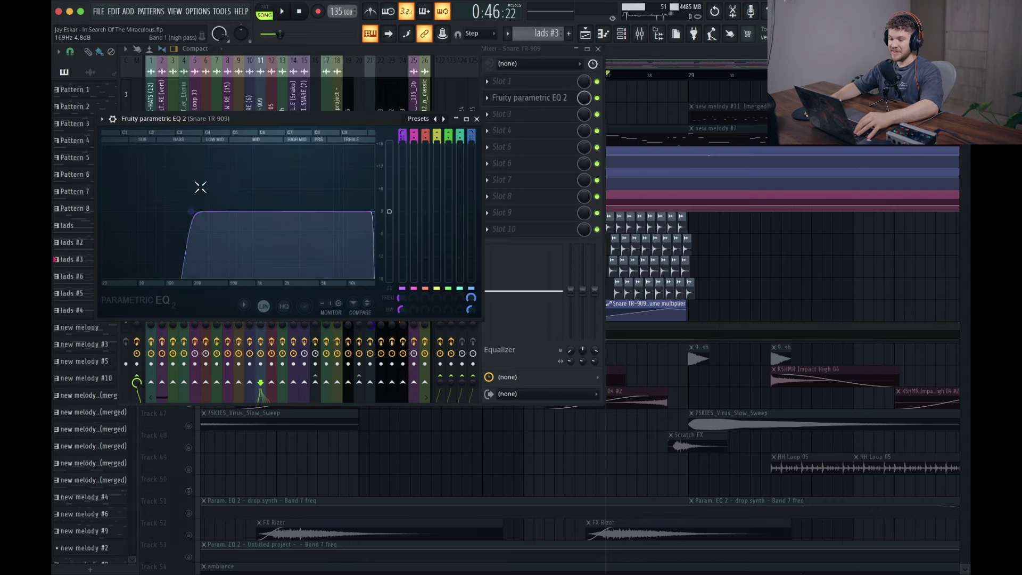
{"action": "left_click", "coordinate": [475, 117]}
{"action": "left_click", "coordinate": [597, 49]}
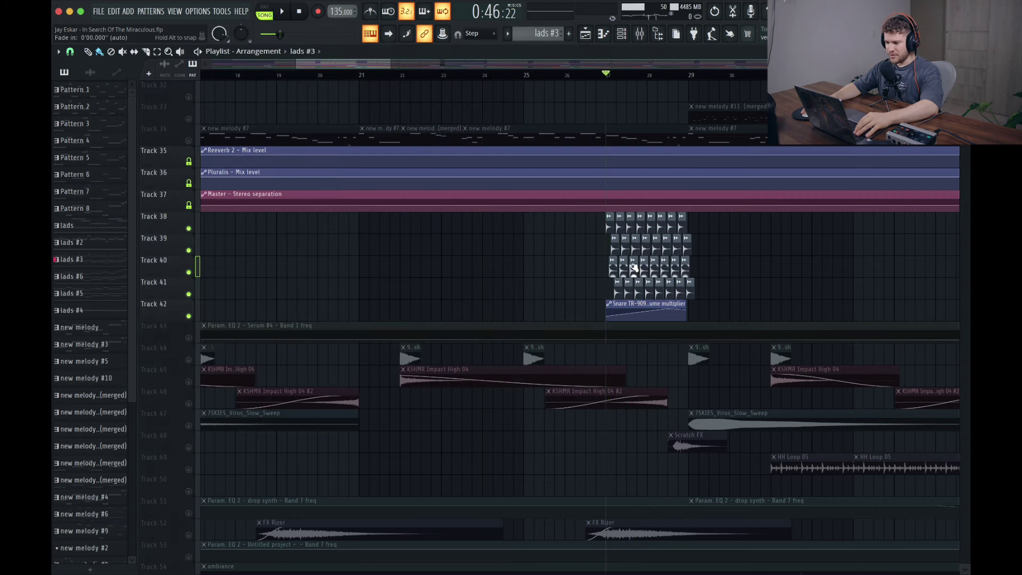
Open the channel settings of the first Snare TR-909 clip on Track 38 and close them again.
{"action": "right_click", "coordinate": [638, 269]}
{"action": "key", "text": "Escape"}
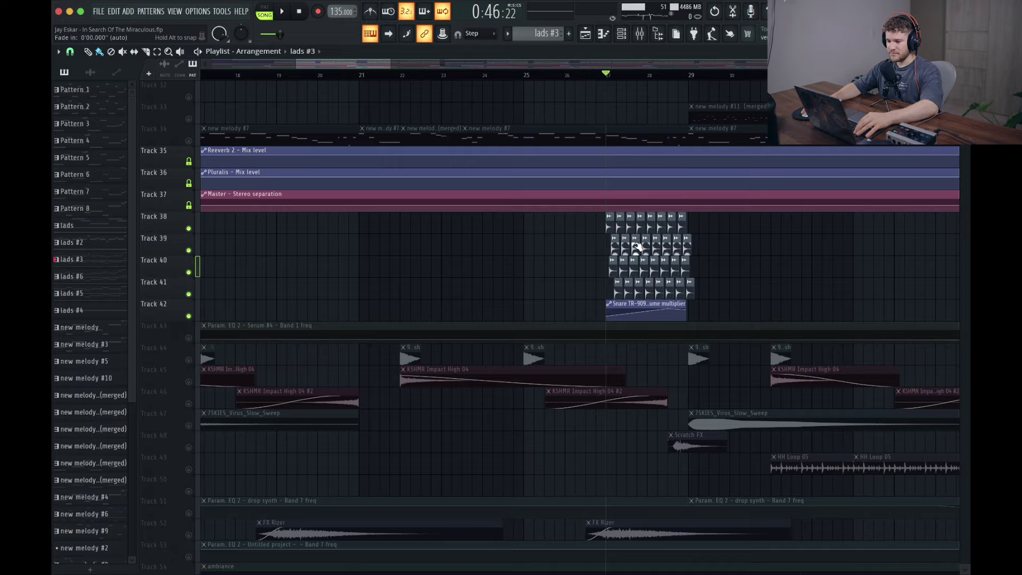
{"action": "scroll", "coordinate": [626, 240], "scroll_direction": "up", "scroll_amount": 7}
{"action": "scroll", "coordinate": [626, 241], "scroll_direction": "up", "scroll_amount": 1}
{"action": "right_click", "coordinate": [596, 440]}
{"action": "left_click", "coordinate": [613, 463]}
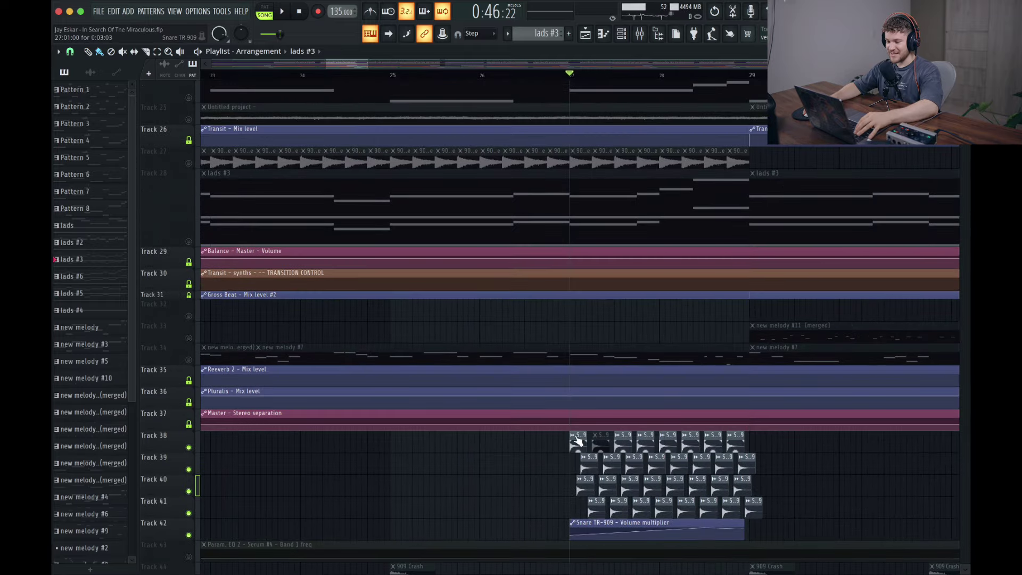
{"action": "double_click", "coordinate": [580, 436]}
{"action": "key", "text": "Escape"}
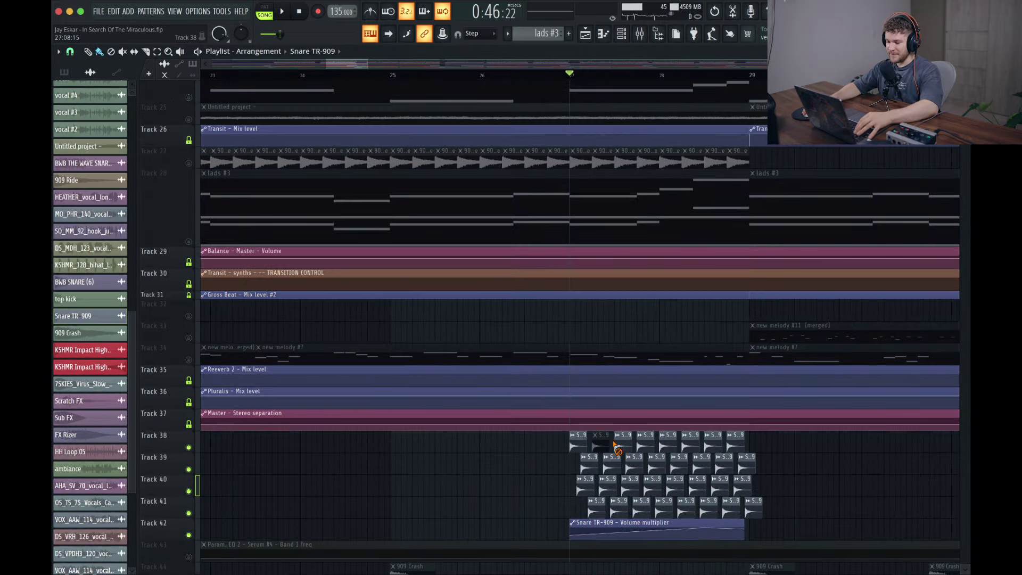
Replay the soloed snare build on Tracks 38 to 42 from bar 27.
{"action": "scroll", "coordinate": [603, 466], "scroll_direction": "down", "scroll_amount": 8}
{"action": "key", "text": "space"}
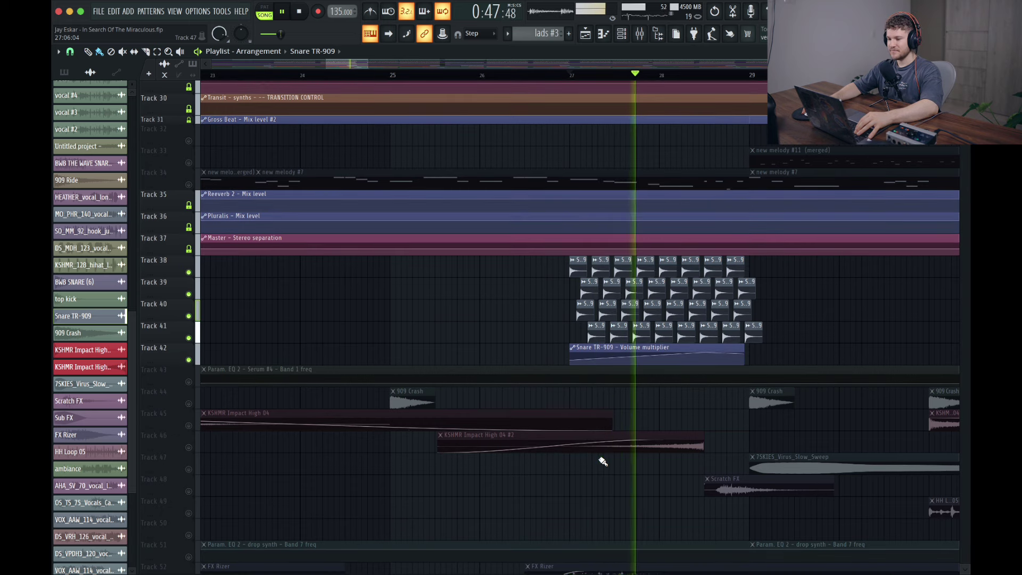
{"action": "key", "text": "space"}
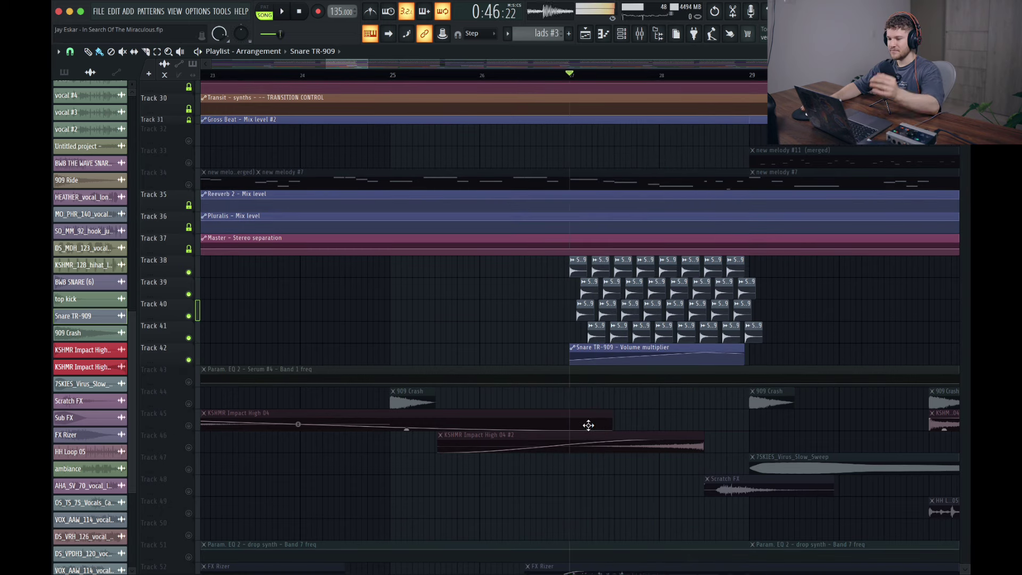
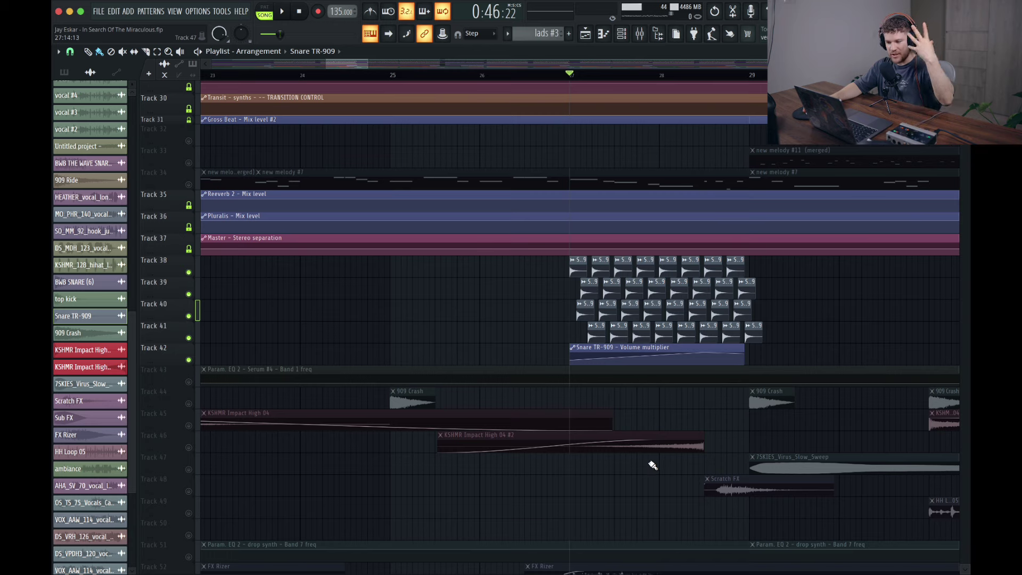
Solo the FX Rizer on Track 52 together with the impact, sweep and FX Tracks 45 to 48, and play them from bar 22.
{"action": "scroll", "coordinate": [548, 347], "scroll_direction": "down", "scroll_amount": 4}
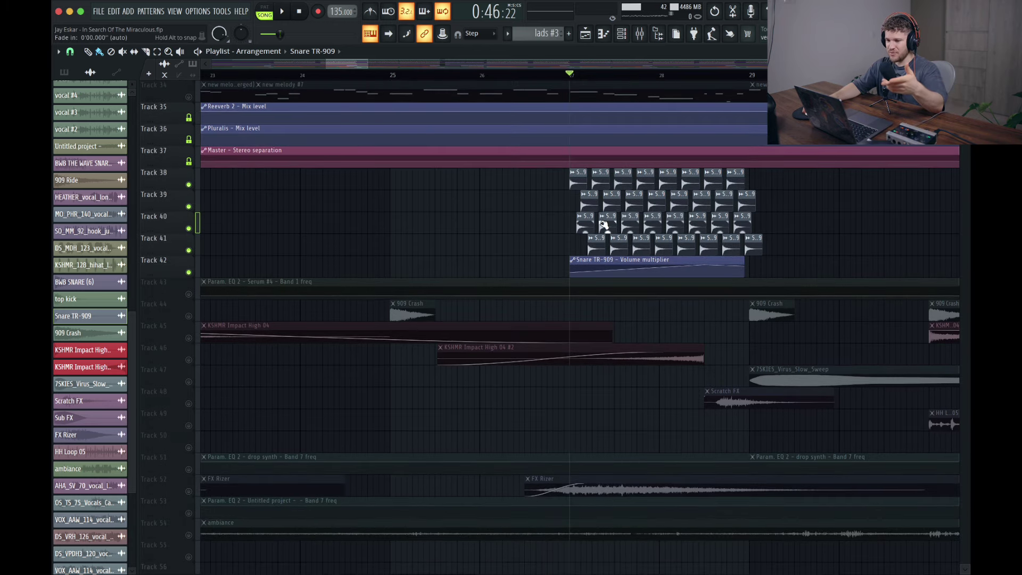
{"action": "scroll", "coordinate": [372, 319], "scroll_direction": "down", "scroll_amount": 6}
{"action": "left_click", "coordinate": [205, 379]}
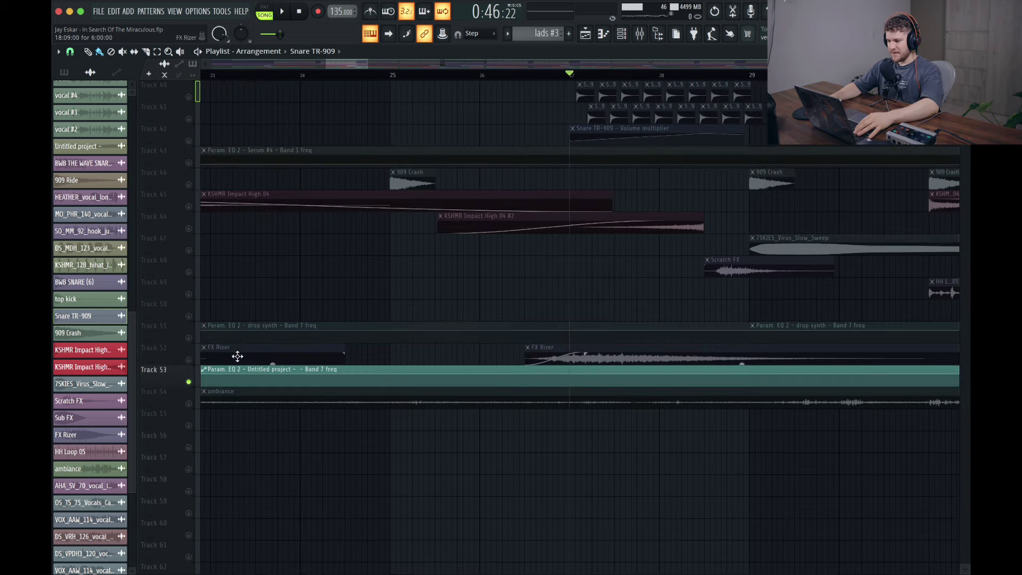
{"action": "left_click", "coordinate": [195, 354]}
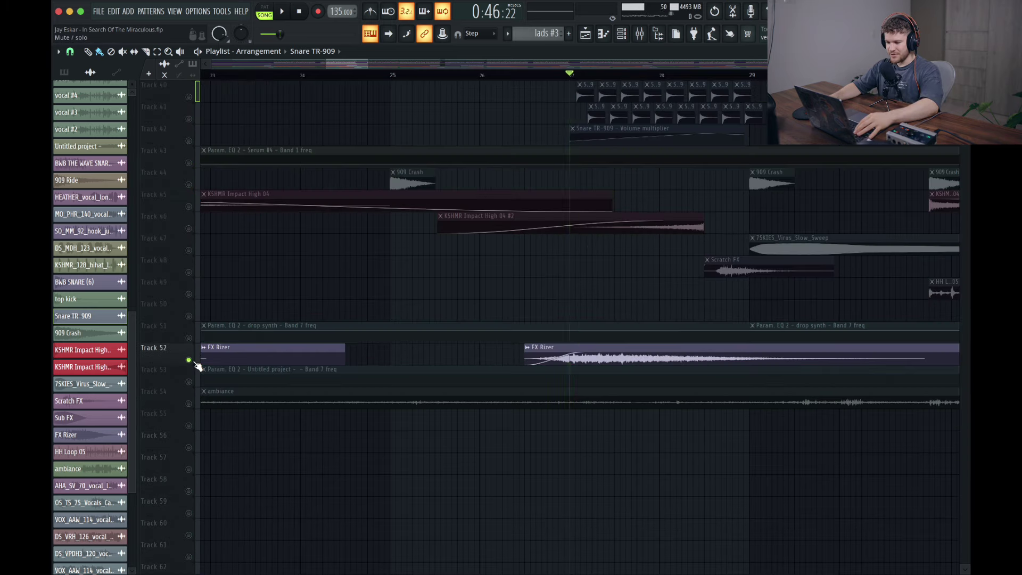
{"action": "left_click", "coordinate": [192, 257], "text": "shift"}
{"action": "left_click", "coordinate": [188, 250]}
{"action": "left_click", "coordinate": [188, 228]}
{"action": "key", "text": "space"}
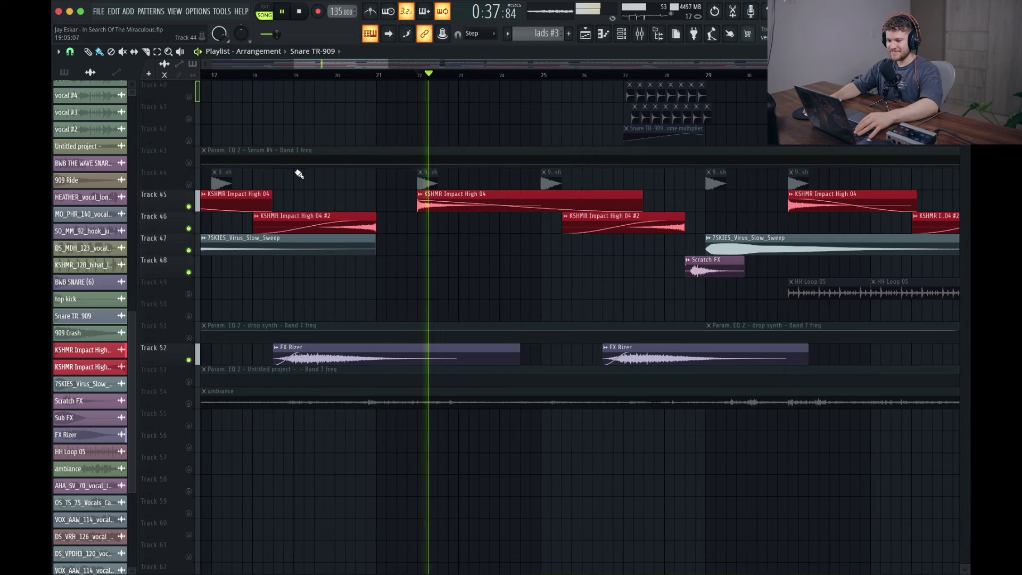
{"action": "scroll", "coordinate": [303, 202], "scroll_direction": "left", "scroll_amount": 5}
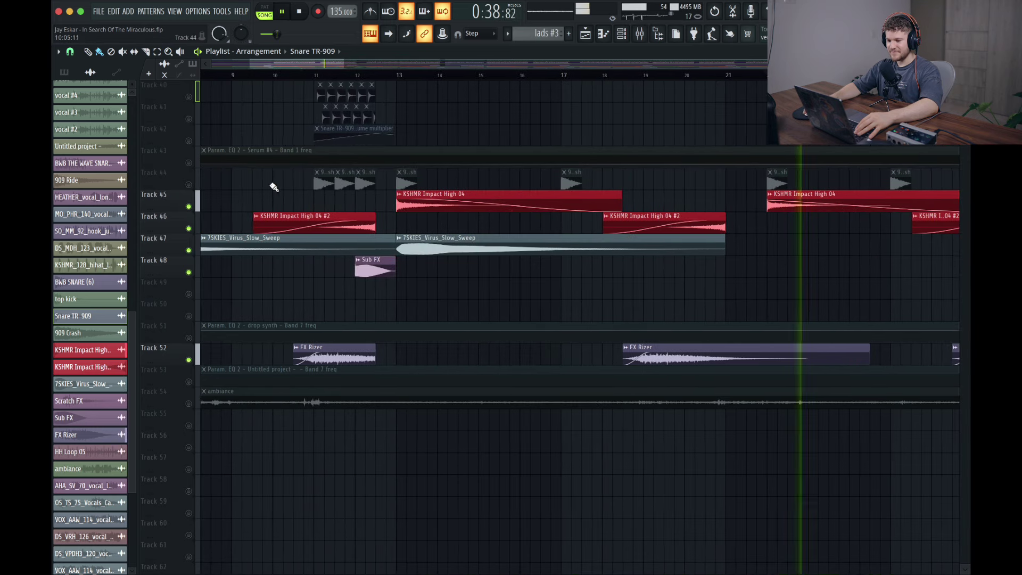
{"action": "key", "text": "space"}
Solo the 909 Crash clips on Track 44 and set the playback position to bar 13.
{"action": "right_click", "coordinate": [187, 175]}
{"action": "left_click", "coordinate": [196, 184]}
{"action": "left_click", "coordinate": [189, 184], "text": "ctrl"}
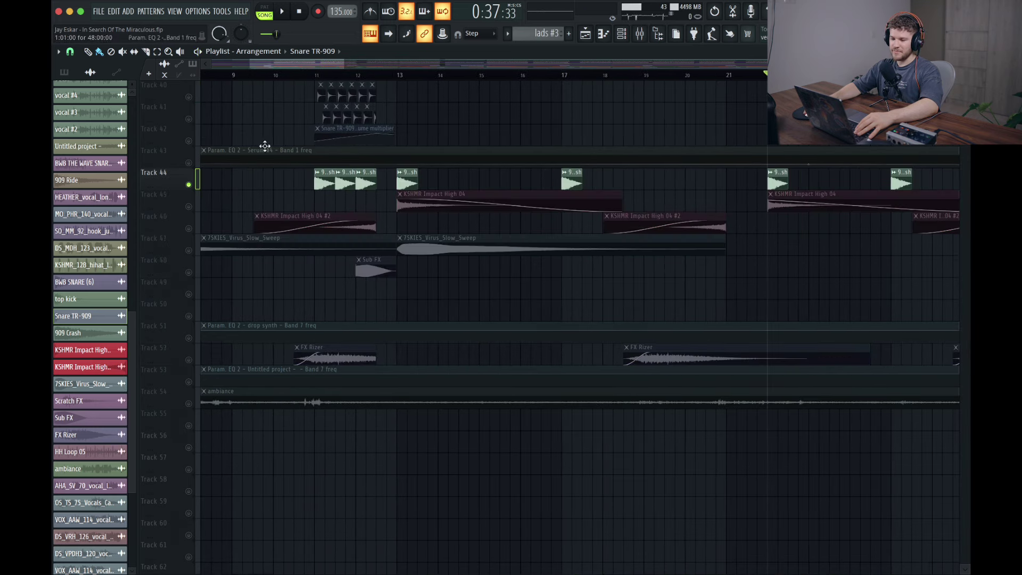
{"action": "left_click", "coordinate": [315, 75]}
{"action": "left_click", "coordinate": [397, 74]}
Check the 909 Crash mixer channel and its sends, and open the Pluralis plugin on the Delay channel.
{"action": "key", "text": "F9"}
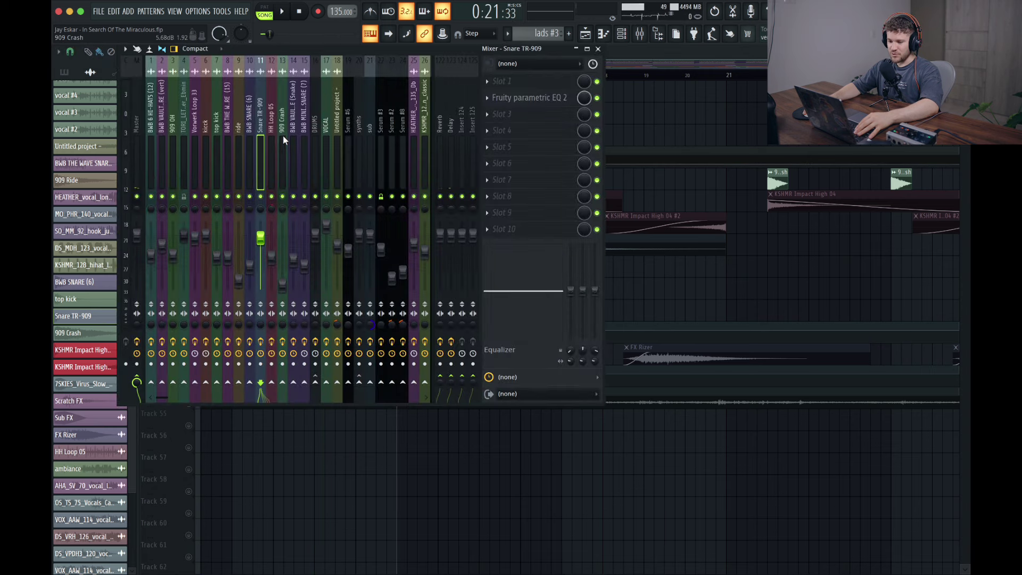
{"action": "left_click", "coordinate": [283, 122]}
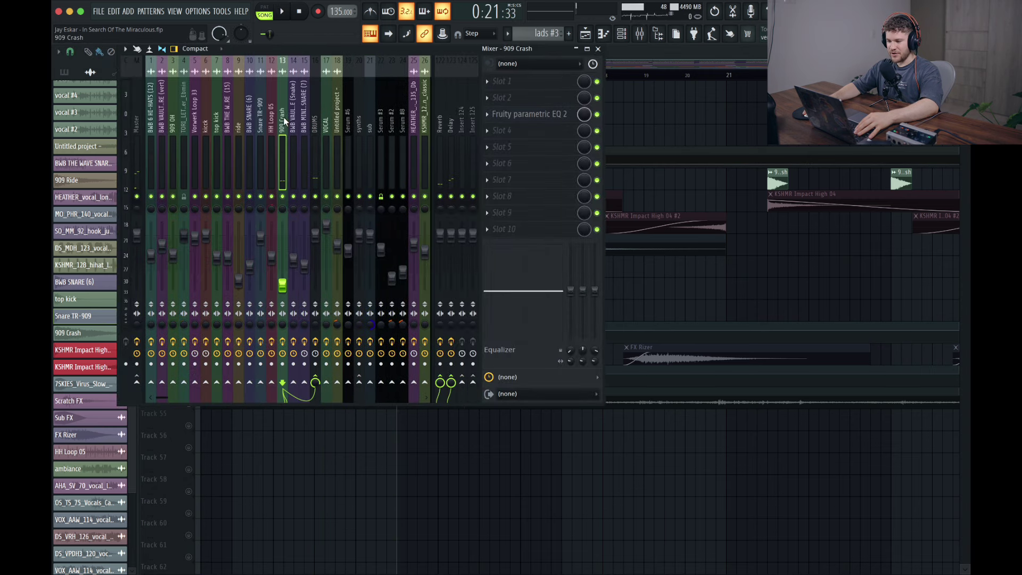
{"action": "left_click", "coordinate": [450, 110]}
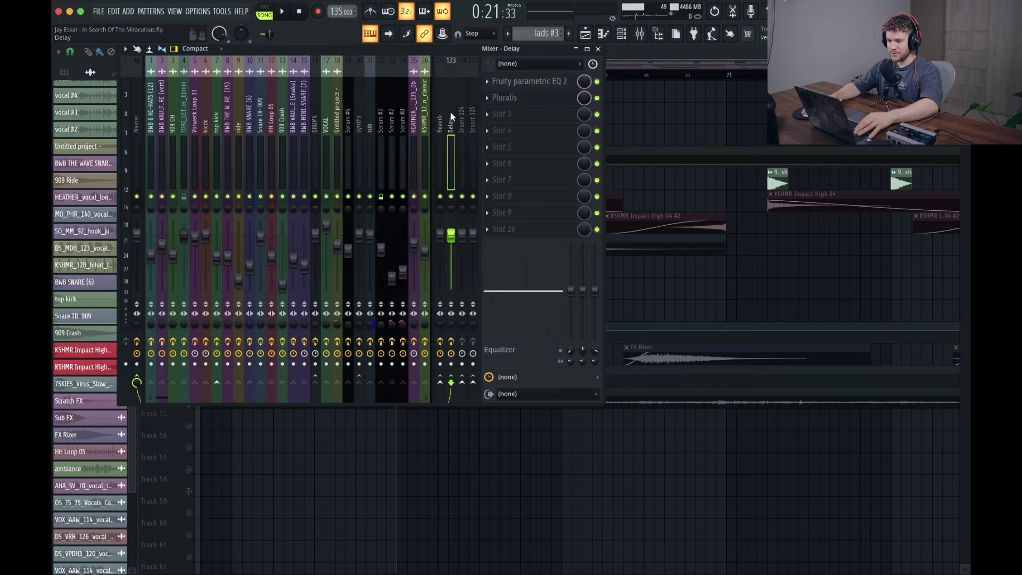
{"action": "left_click", "coordinate": [532, 99]}
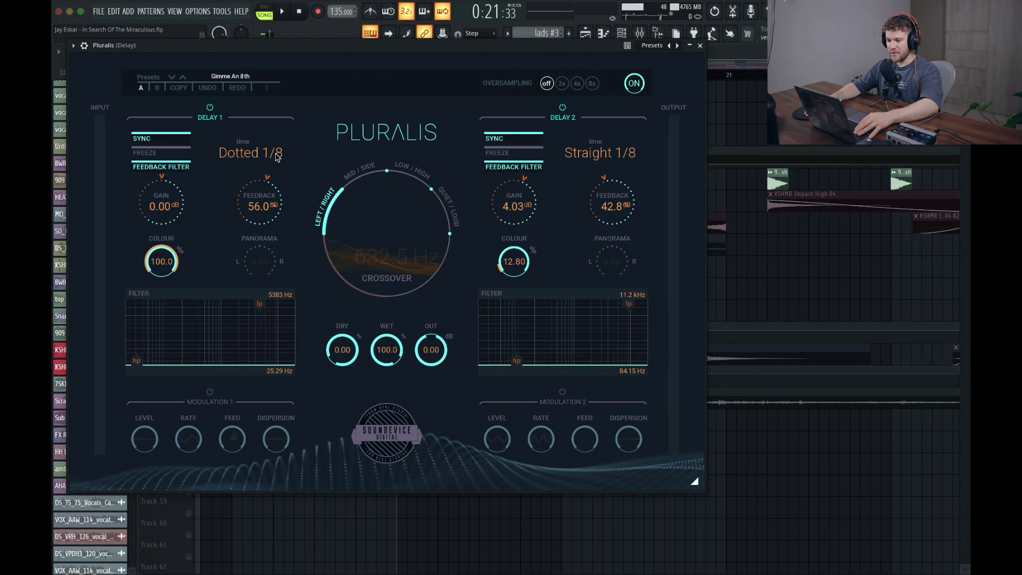
Close Pluralis and open the Fruity Reeverb 2 plugin on the Reverb mixer channel to inspect its settings.
{"action": "left_click", "coordinate": [700, 46]}
{"action": "left_click", "coordinate": [439, 114]}
{"action": "left_click", "coordinate": [527, 97]}
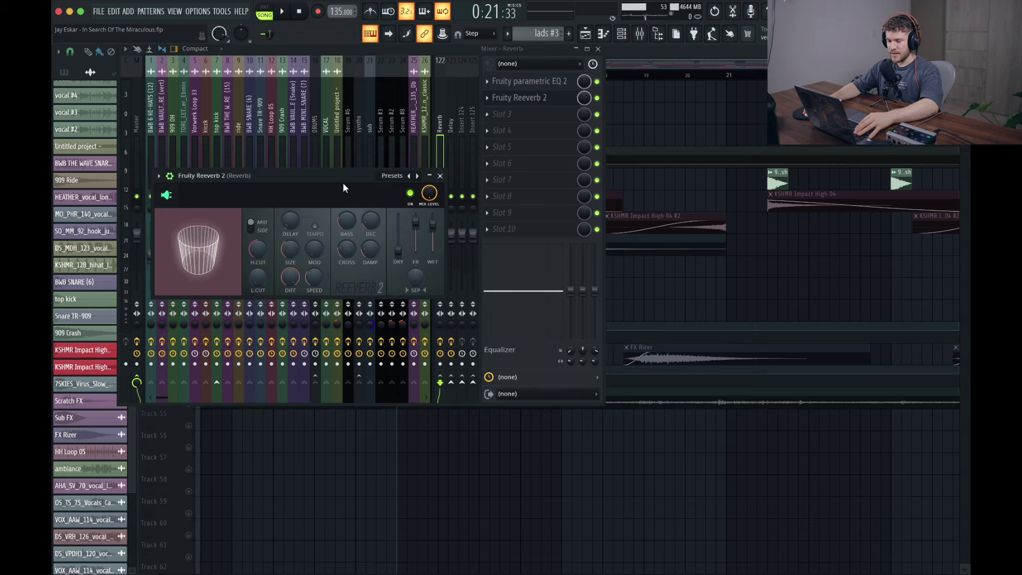
{"action": "left_click_drag", "start_coordinate": [318, 177], "coordinate": [375, 141]}
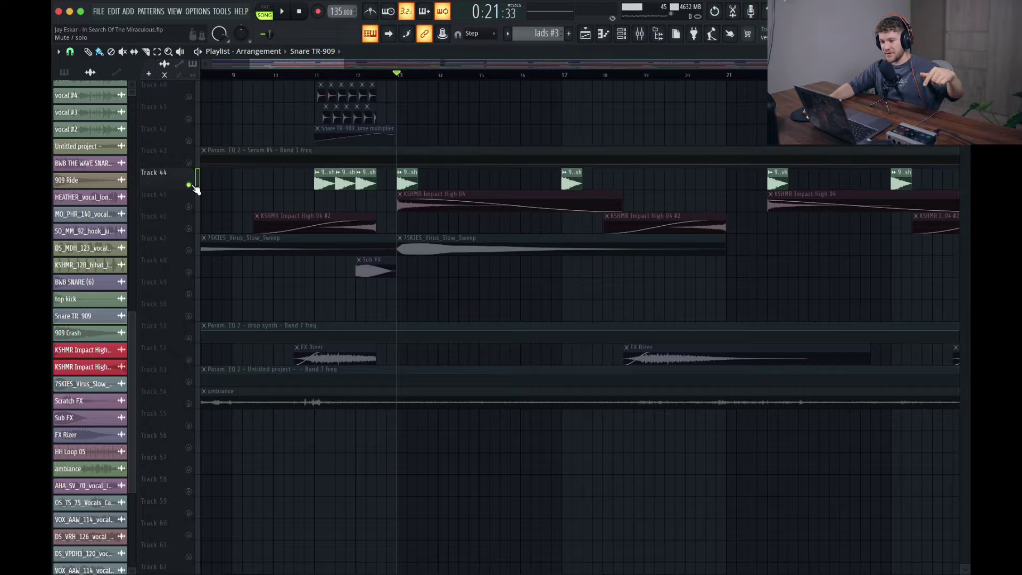
Unsolo Track 44, solo the lads patterns on Track 28 and play them from bar 5.
{"action": "right_click", "coordinate": [189, 185]}
{"action": "scroll", "coordinate": [381, 297], "scroll_direction": "up", "scroll_amount": 5}
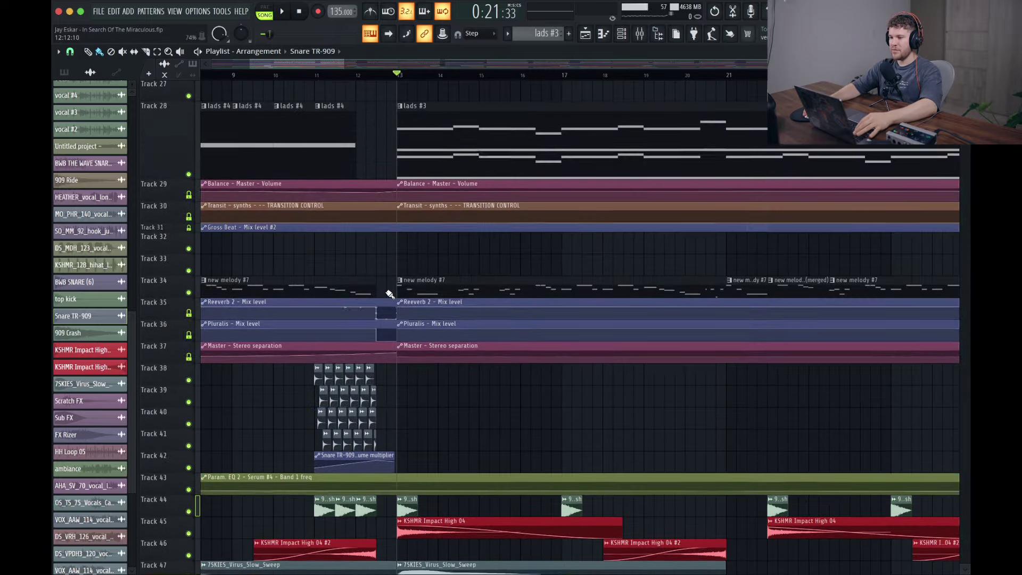
{"action": "scroll", "coordinate": [391, 294], "scroll_direction": "up", "scroll_amount": 5}
{"action": "scroll", "coordinate": [395, 299], "scroll_direction": "down", "scroll_amount": 3}
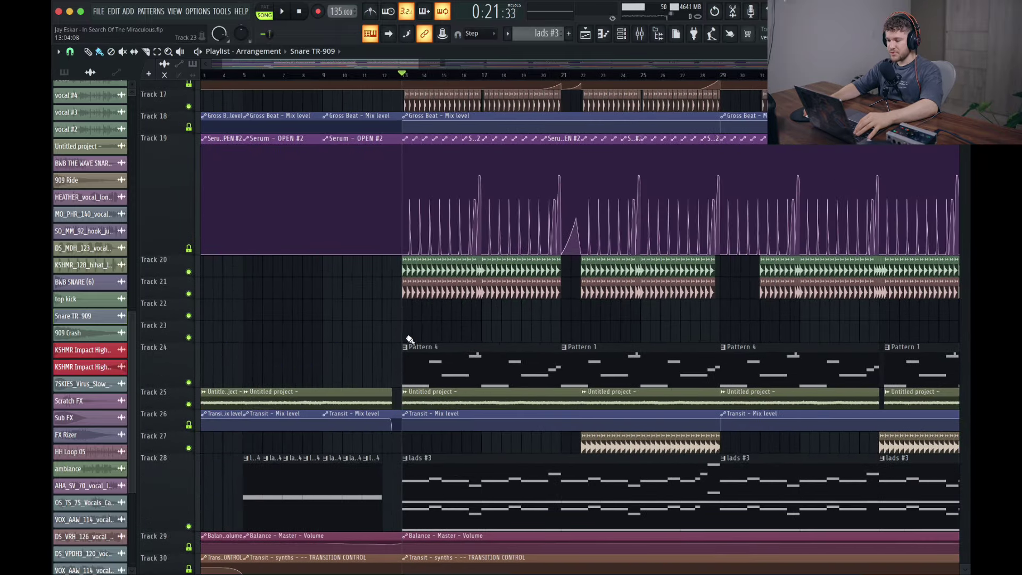
{"action": "scroll", "coordinate": [404, 339], "scroll_direction": "down", "scroll_amount": 5}
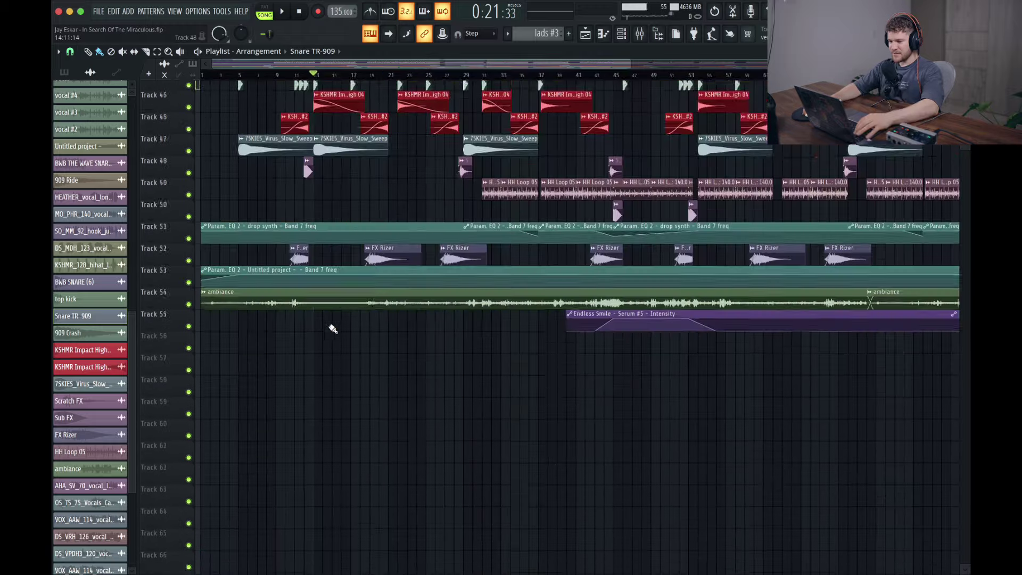
{"action": "scroll", "coordinate": [305, 367], "scroll_direction": "down", "scroll_amount": 5}
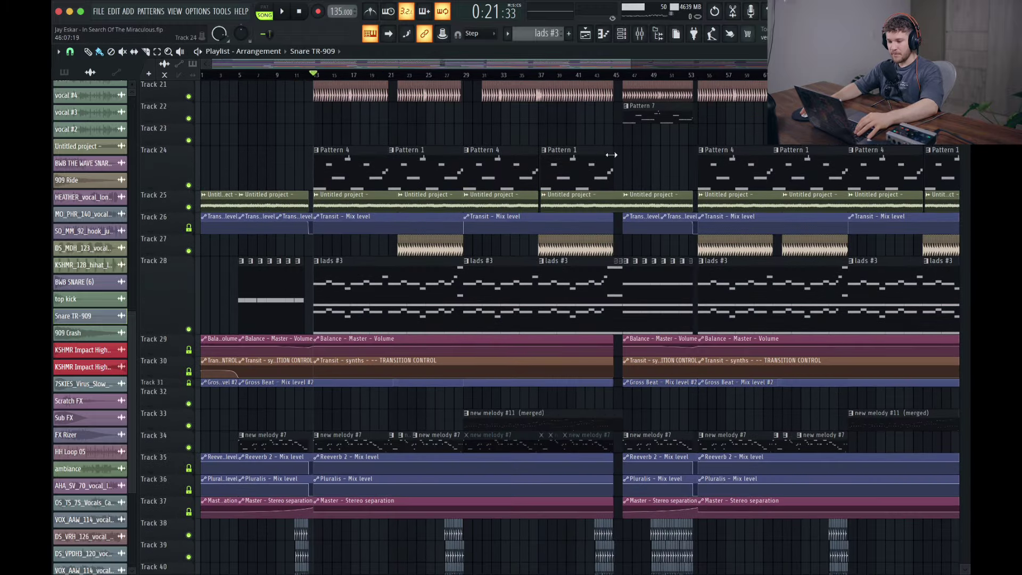
{"action": "left_click", "coordinate": [242, 76]}
{"action": "left_click", "coordinate": [189, 329], "text": "ctrl"}
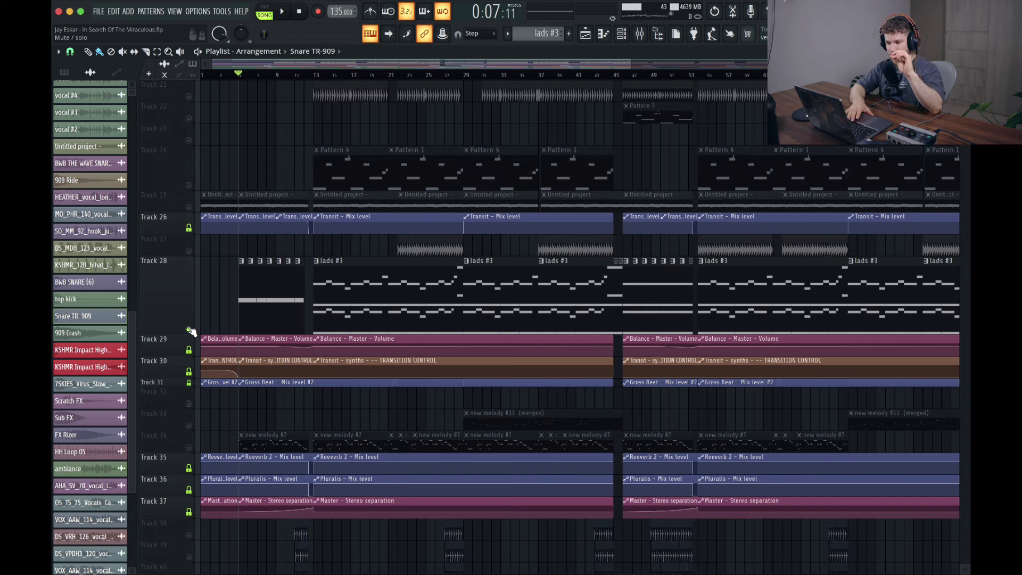
{"action": "key", "text": "space"}
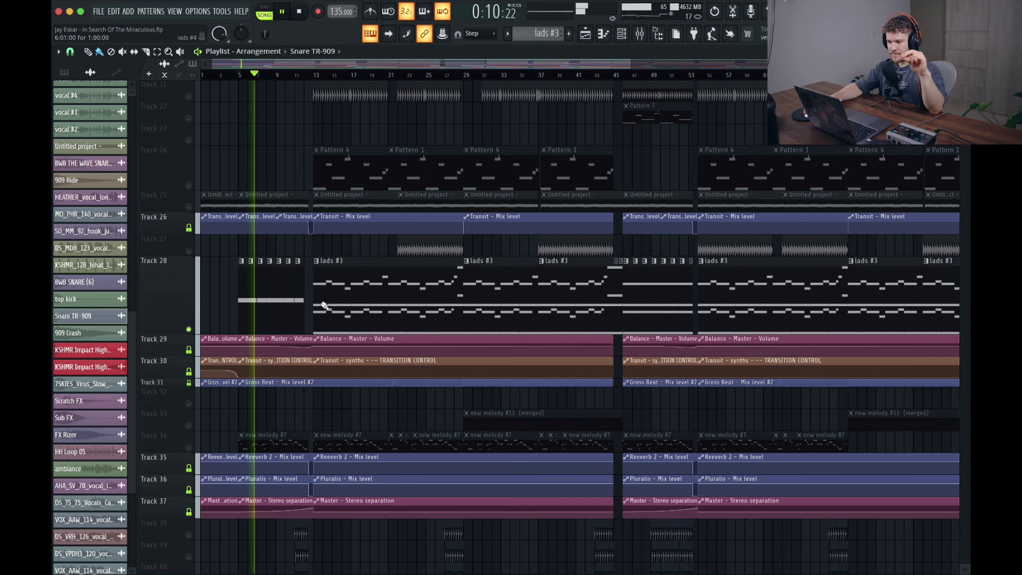
Open Super VHS on the Serum #8 mixer channel, replay the soloed lads part from bar 5 with it in view and close it.
{"action": "key", "text": "F9"}
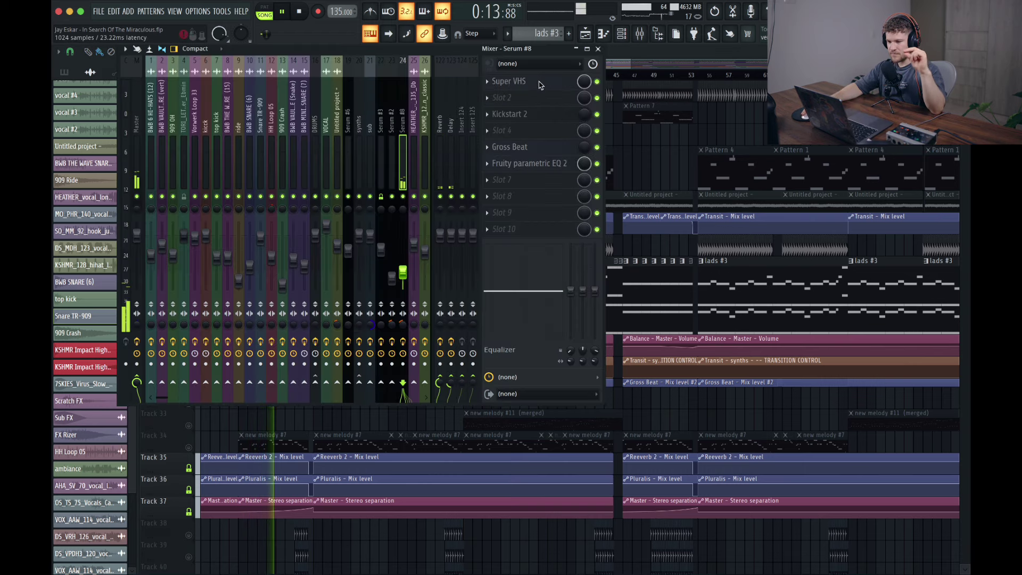
{"action": "left_click", "coordinate": [540, 83]}
{"action": "key", "text": "F9"}
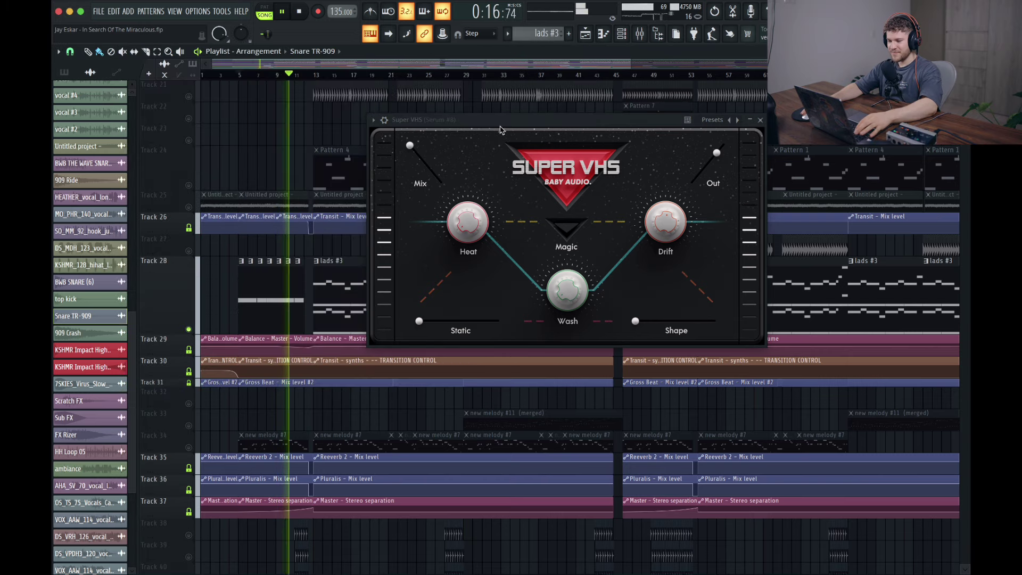
{"action": "key", "text": "space"}
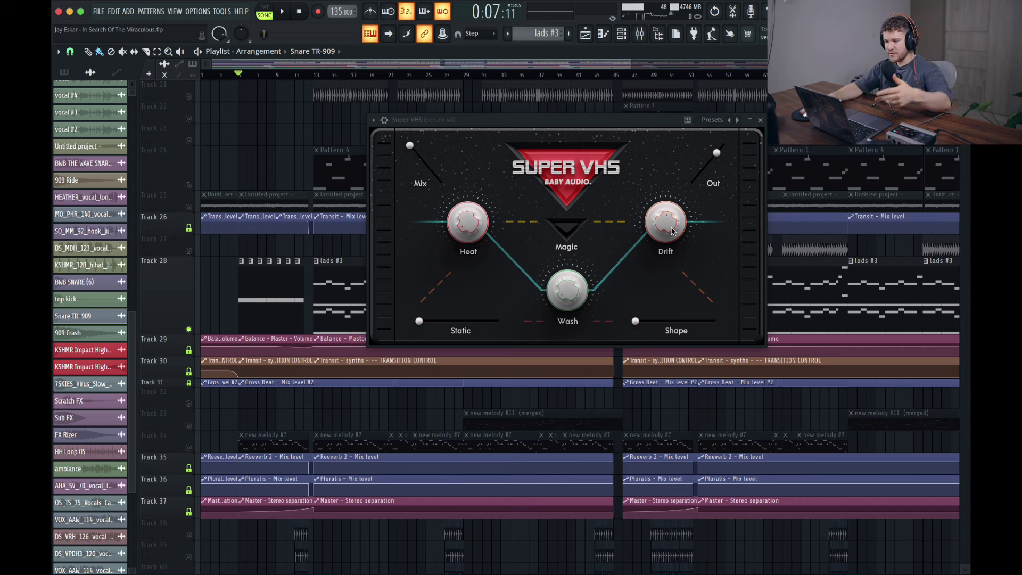
{"action": "key", "text": "space"}
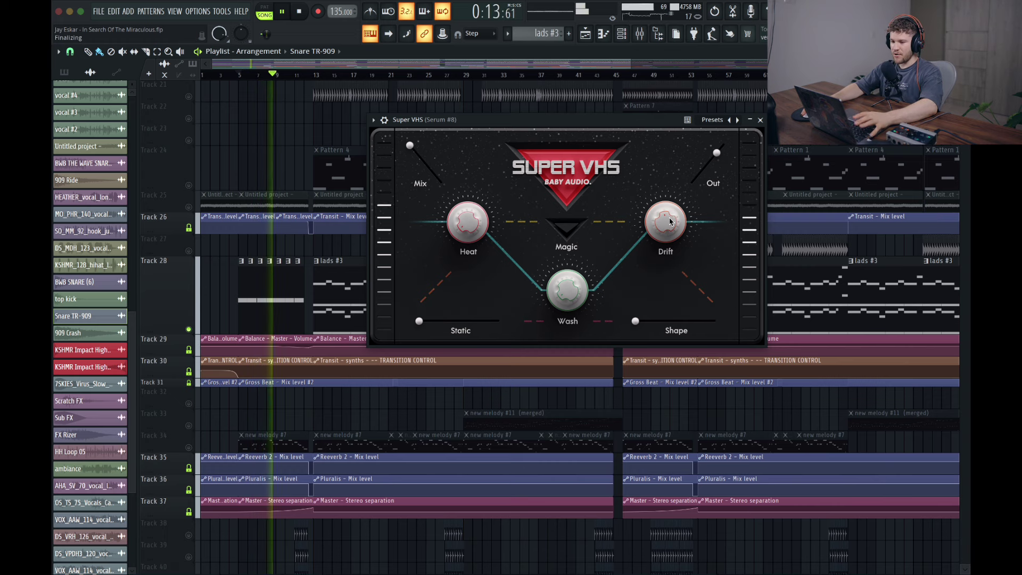
{"action": "key", "text": "space"}
{"action": "key", "text": "Escape"}
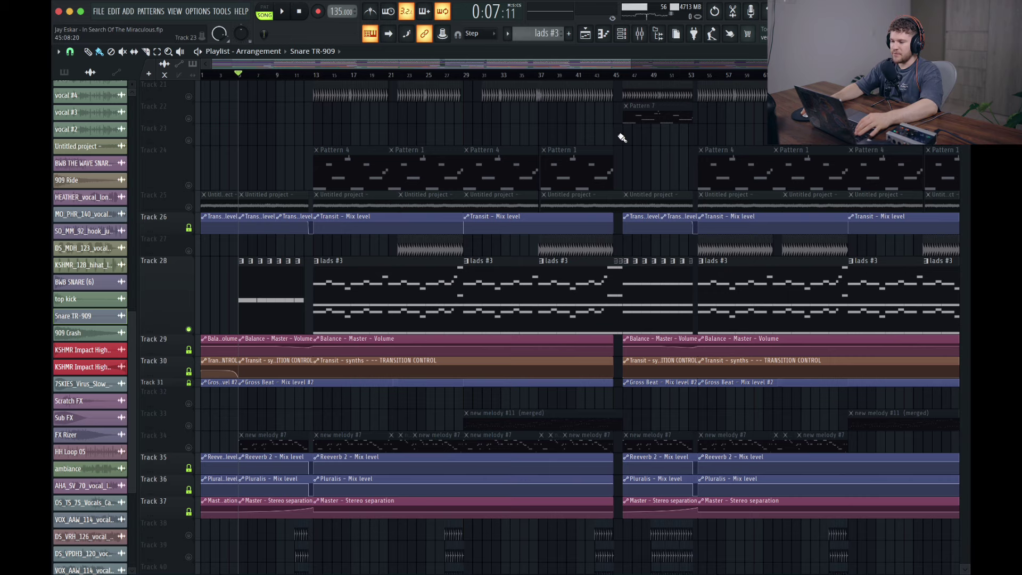
Play the soloed Track 28 lads part from bar 46 and from bar 52.
{"action": "left_click", "coordinate": [624, 79]}
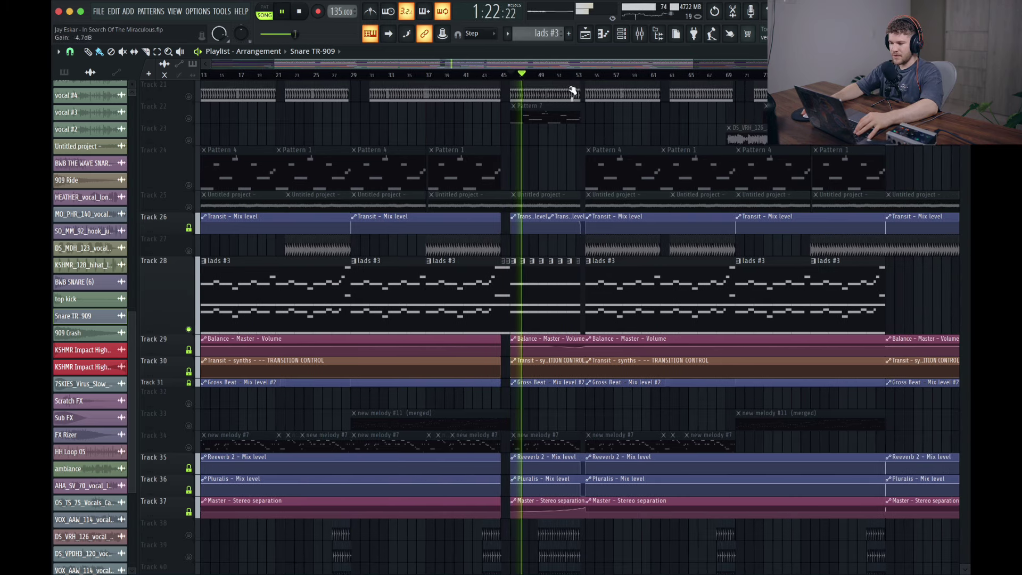
{"action": "left_click", "coordinate": [568, 79]}
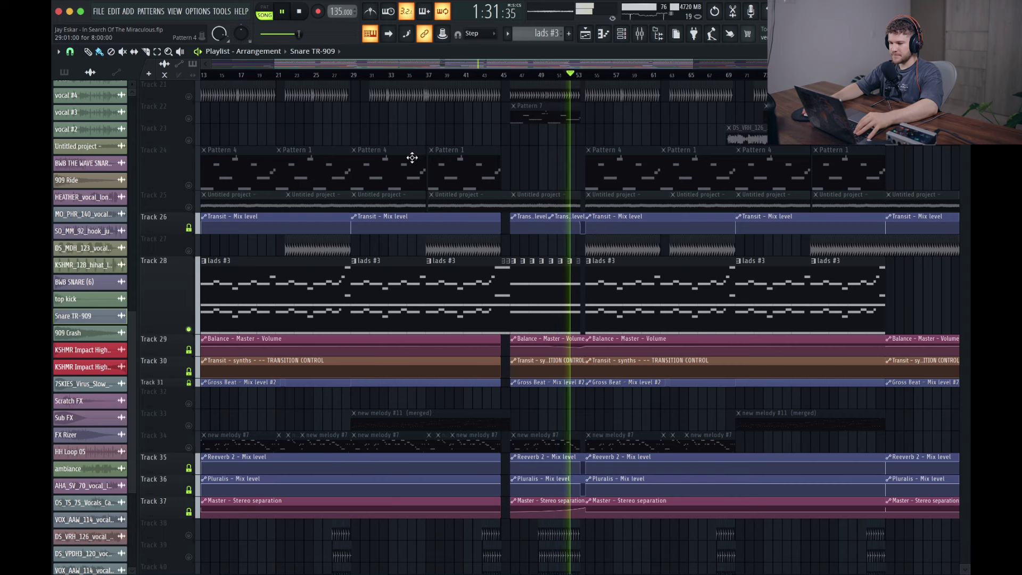
{"action": "key", "text": "space"}
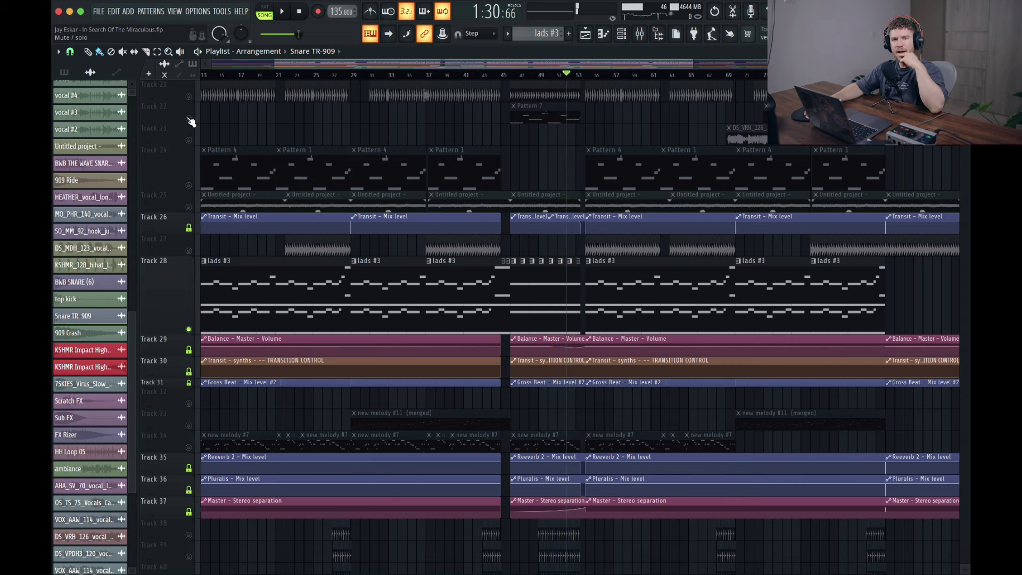
Solo Pattern 7 on Track 22, play it from bar 46 and open the pattern with its channel rack.
{"action": "left_click", "coordinate": [511, 79]}
{"action": "key", "text": "space"}
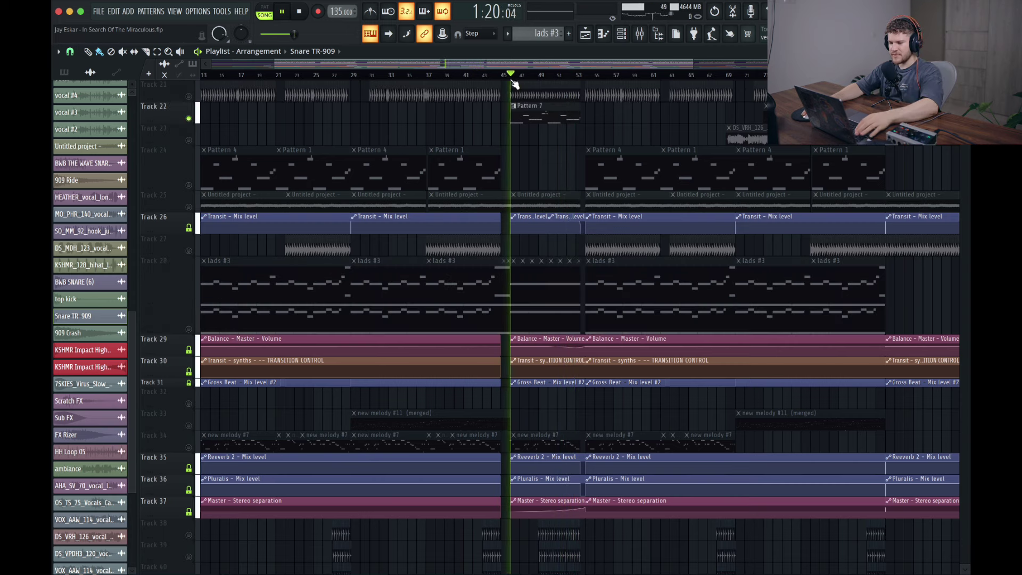
{"action": "scroll", "coordinate": [557, 160], "scroll_direction": "up", "scroll_amount": 3}
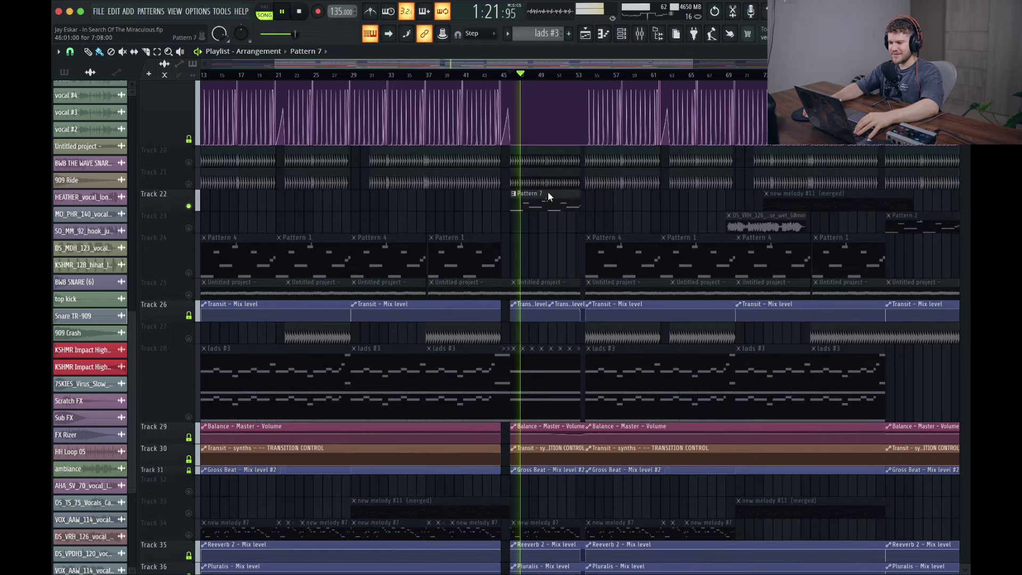
{"action": "double_click", "coordinate": [548, 192]}
{"action": "left_click", "coordinate": [620, 34]}
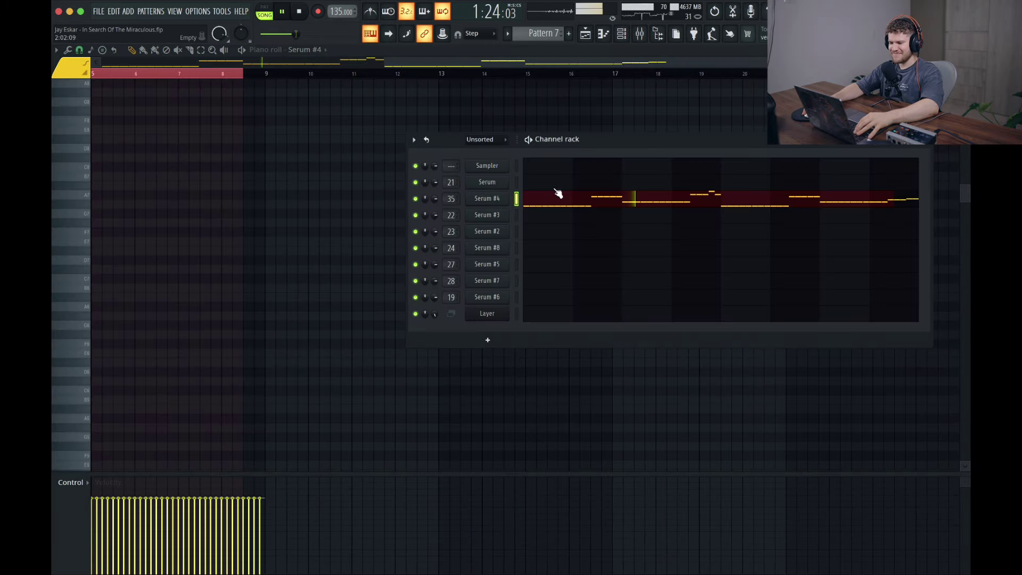
Open the Serum #4 channel's synth interface and check which preset bank its BASS - Talking Shorts preset comes from.
{"action": "left_click", "coordinate": [514, 201]}
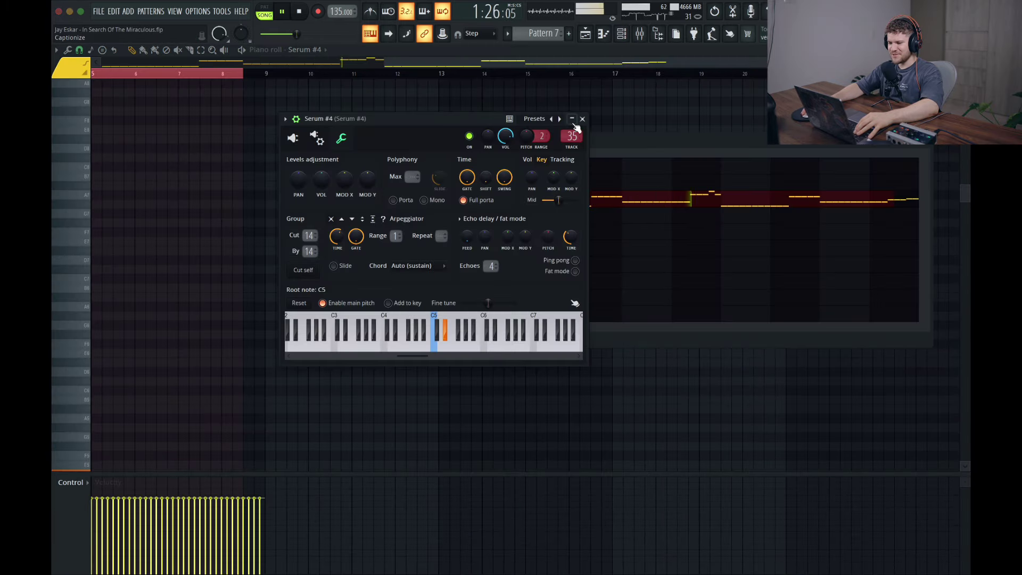
{"action": "left_click", "coordinate": [583, 118]}
{"action": "left_click", "coordinate": [490, 198]}
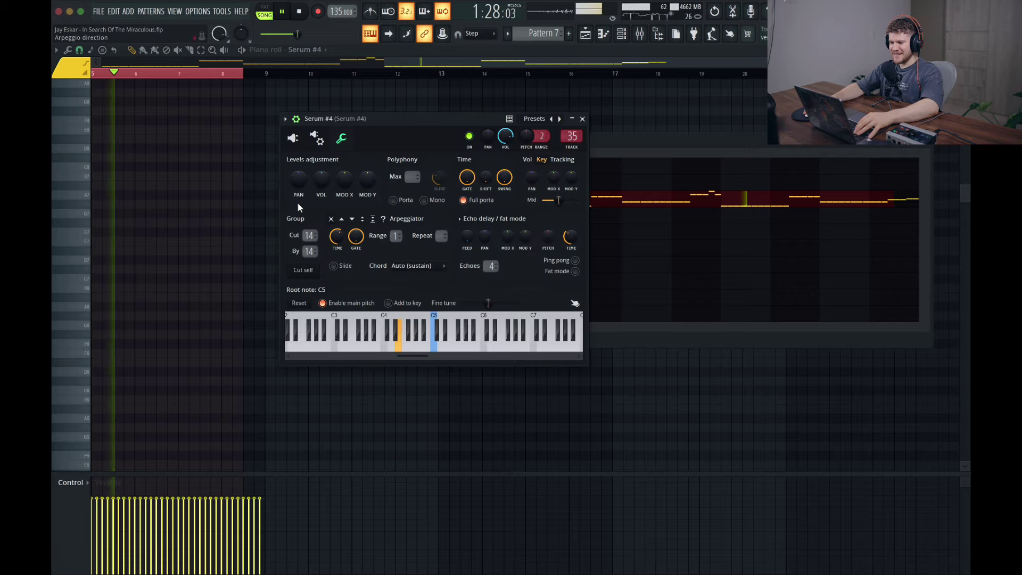
{"action": "left_click", "coordinate": [342, 139]}
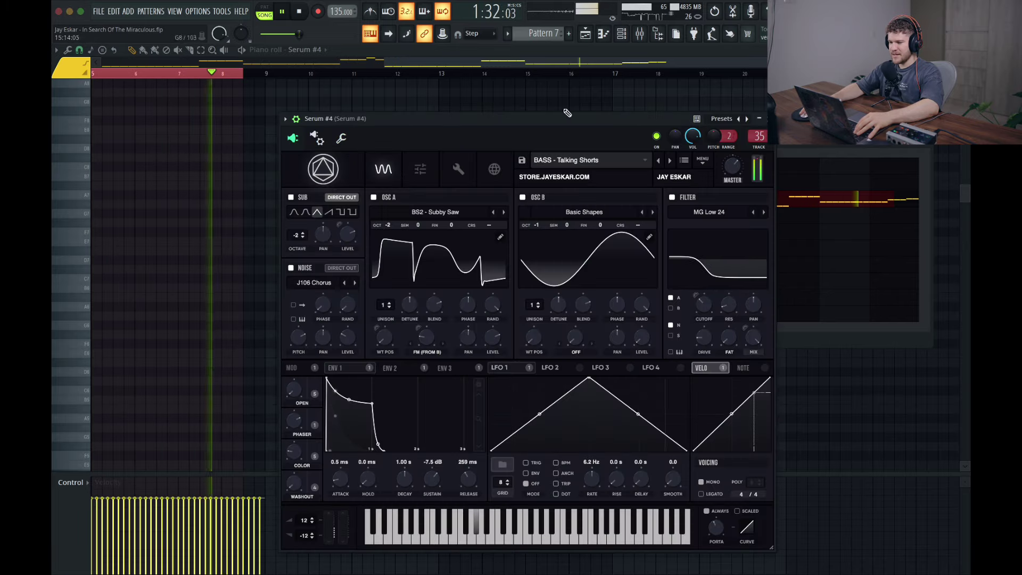
{"action": "left_click_drag", "start_coordinate": [574, 130], "coordinate": [541, 73]}
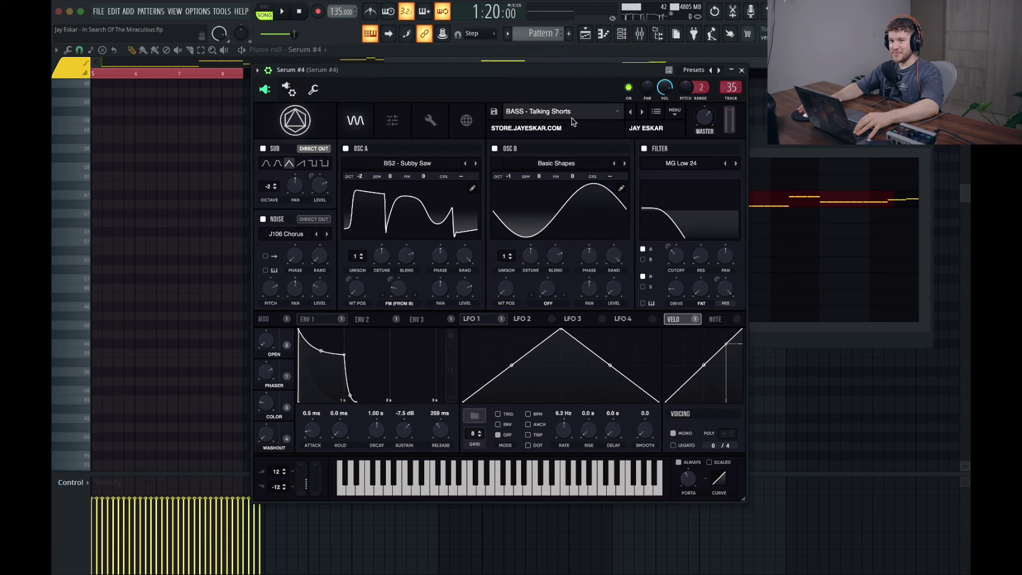
{"action": "left_click", "coordinate": [572, 112]}
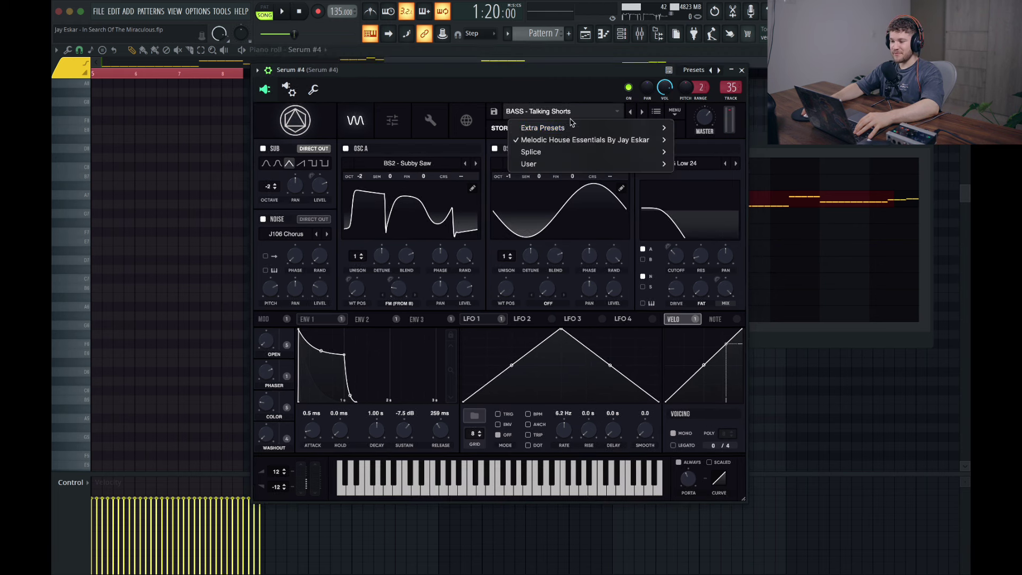
{"action": "left_click", "coordinate": [585, 83]}
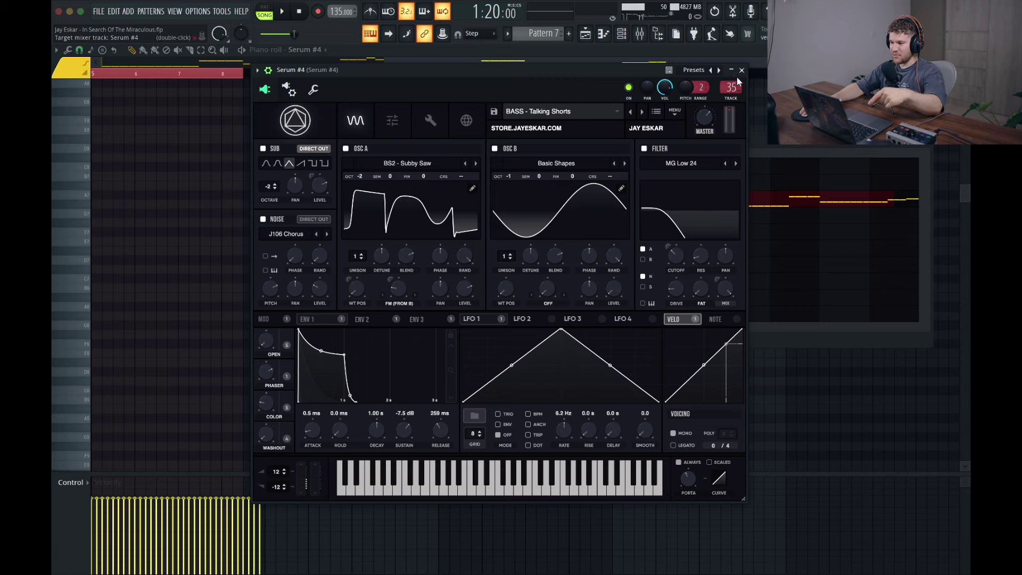
Close Serum #4, return to the playlist and replay the soloed Pattern 7 from bar 46.
{"action": "key", "text": "Escape"}
{"action": "key", "text": "space"}
{"action": "left_click", "coordinate": [585, 34]}
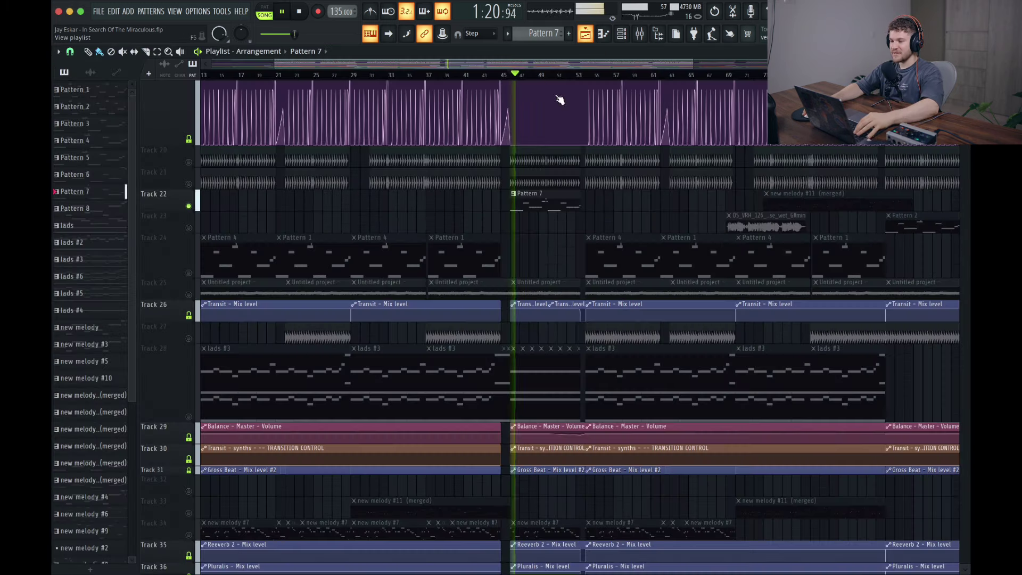
{"action": "key", "text": "space"}
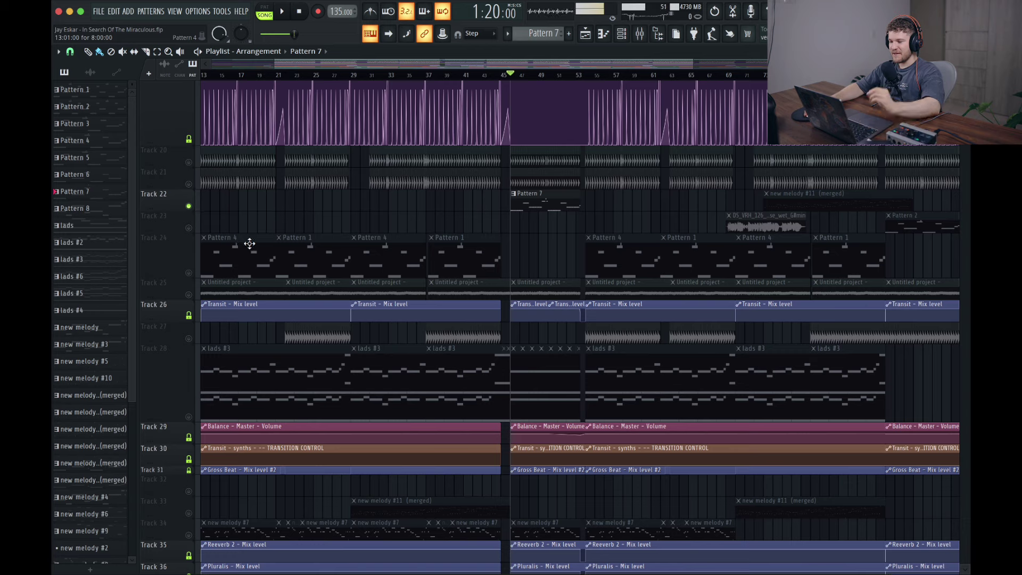
Unsolo Track 22 and play the full arrangement from bar 46.
{"action": "left_click", "coordinate": [188, 206], "text": "ctrl"}
{"action": "scroll", "coordinate": [520, 222], "scroll_direction": "right", "scroll_amount": 4}
{"action": "scroll", "coordinate": [477, 231], "scroll_direction": "left", "scroll_amount": 2}
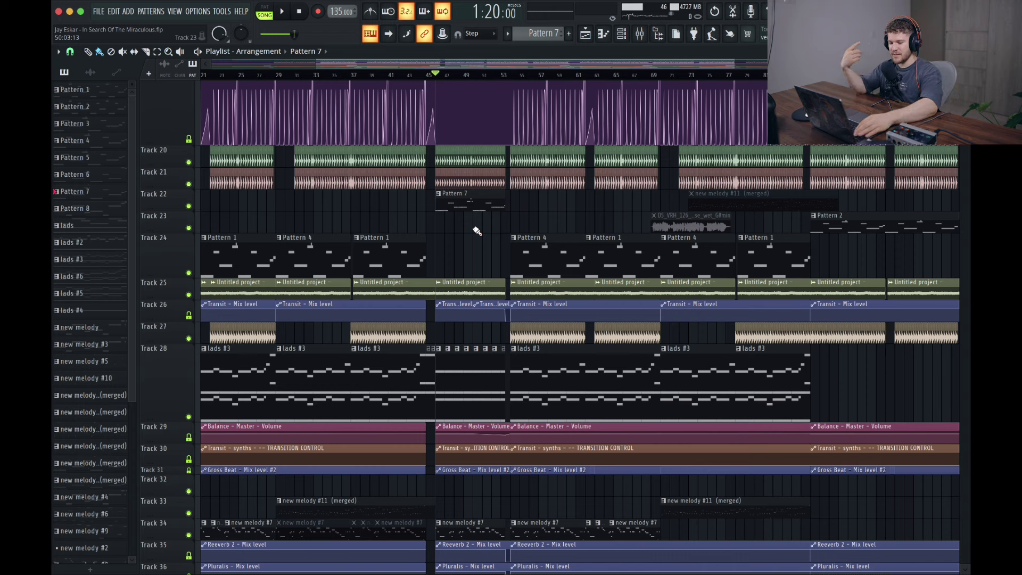
{"action": "key", "text": "space"}
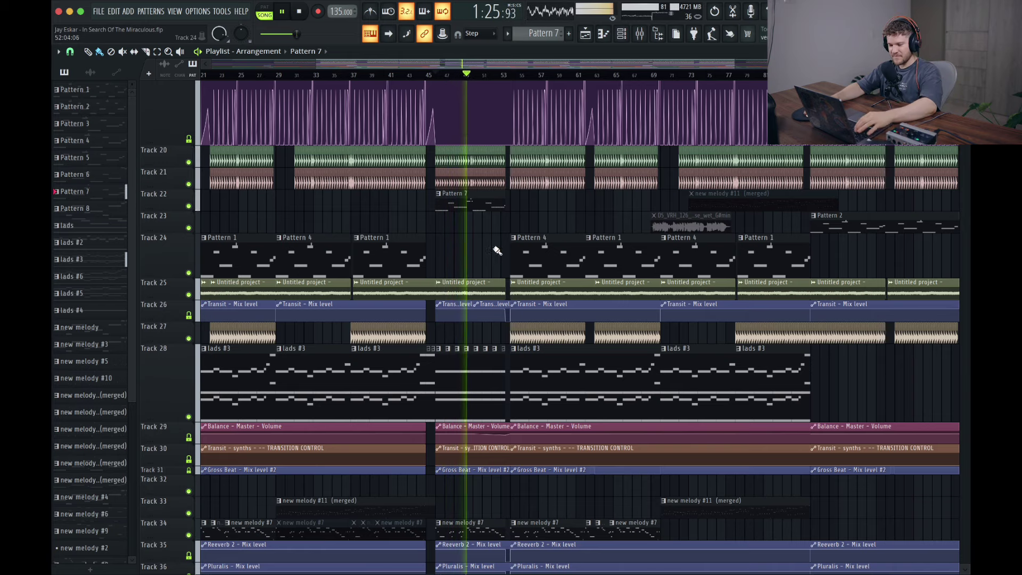
{"action": "scroll", "coordinate": [512, 245], "scroll_direction": "left", "scroll_amount": 5}
{"action": "key", "text": "space"}
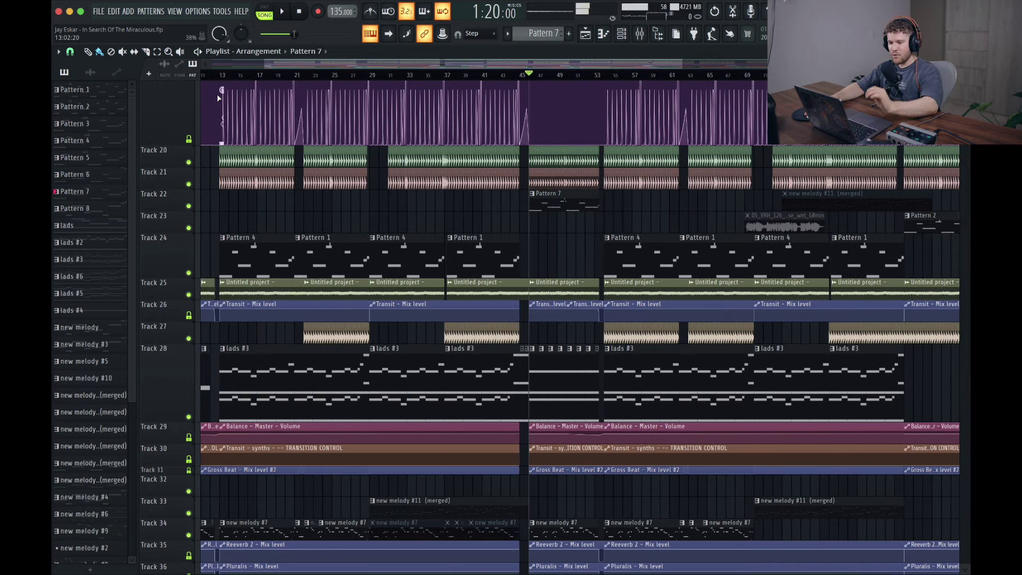
Compare the drop from bar 13 with the Pattern 7 section from bar 46 by playing both with all tracks on.
{"action": "left_click", "coordinate": [221, 75]}
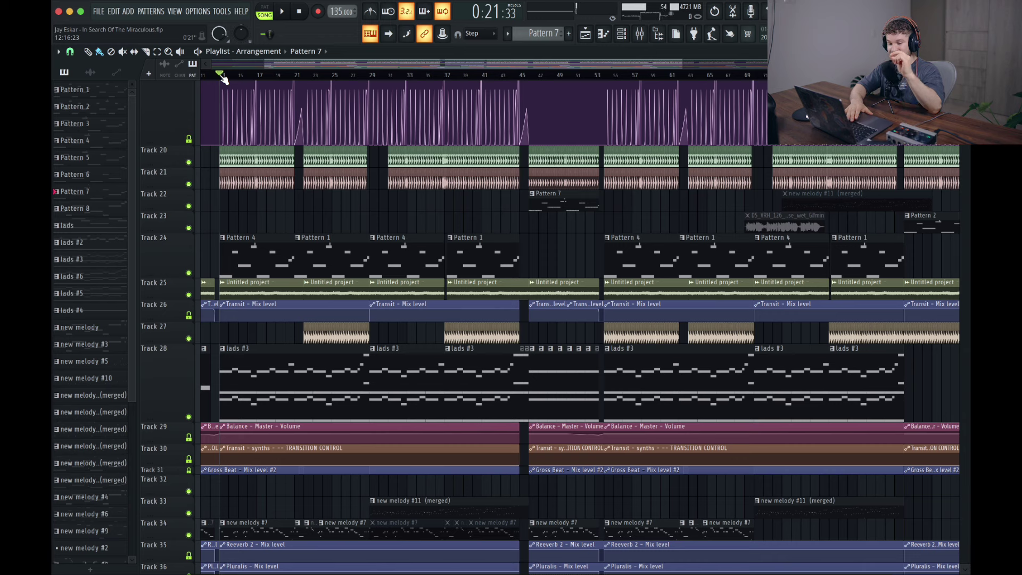
{"action": "key", "text": "space"}
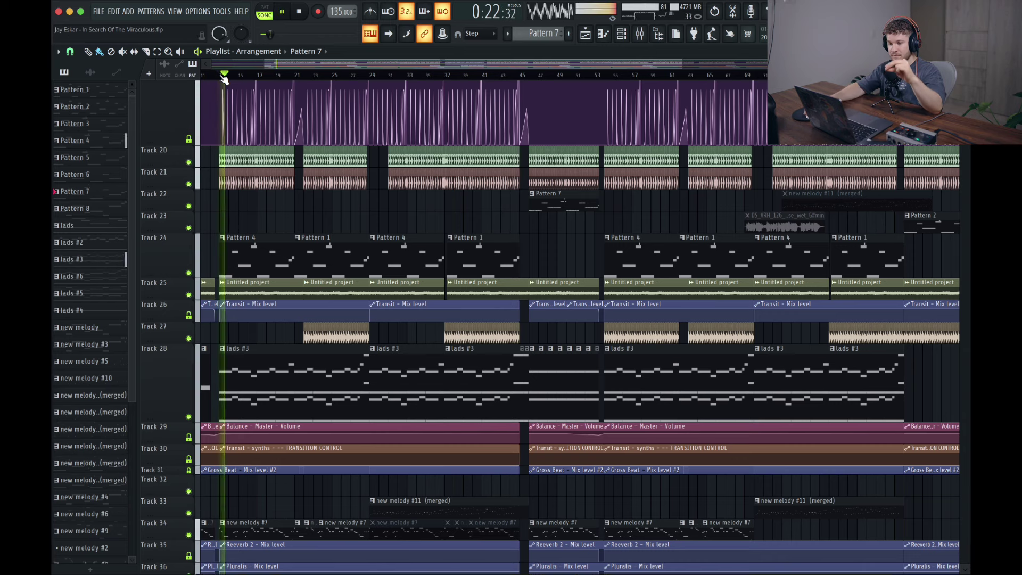
{"action": "key", "text": "space"}
{"action": "left_click", "coordinate": [530, 75]}
{"action": "key", "text": "space"}
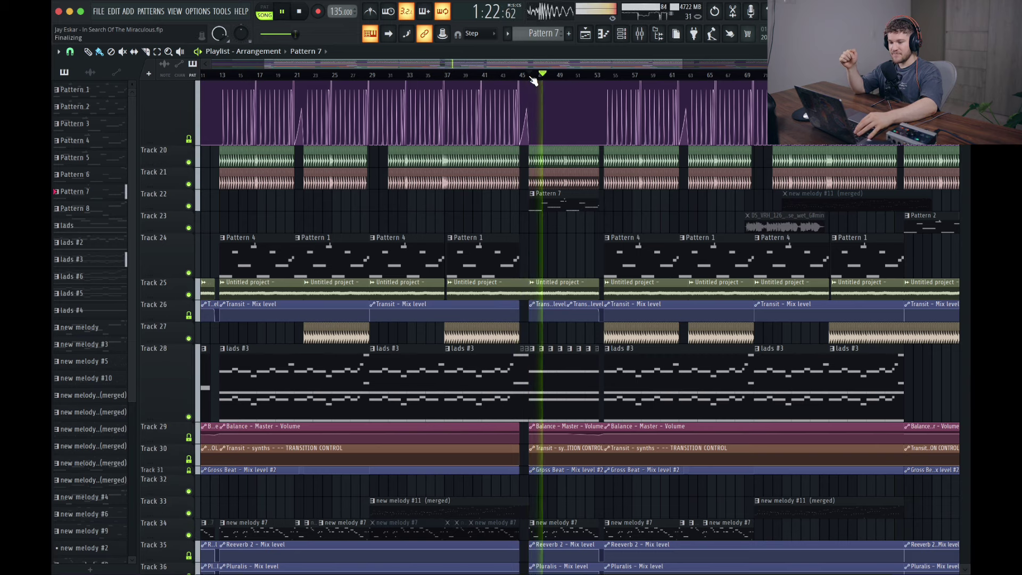
{"action": "key", "text": "space"}
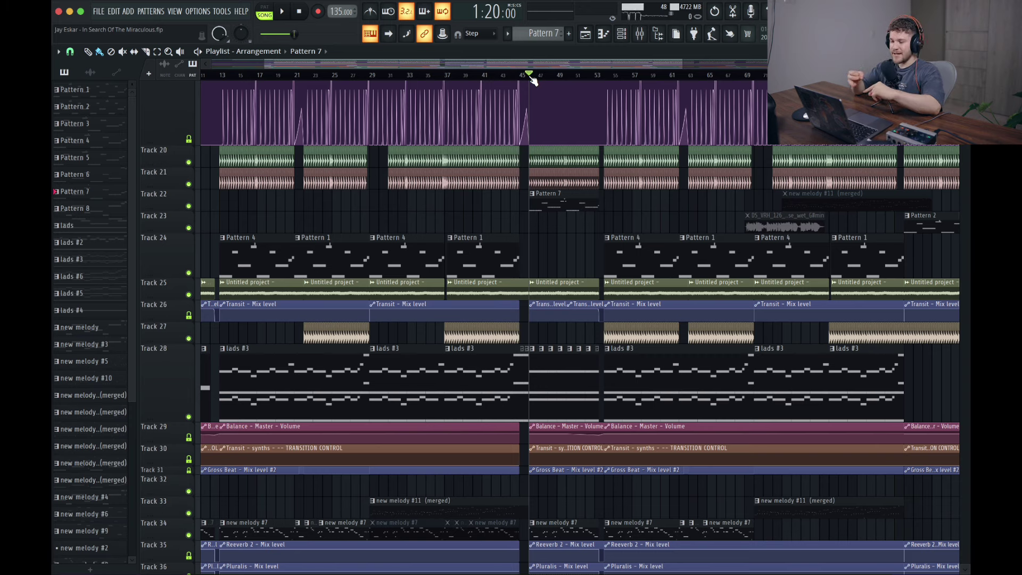
{"action": "scroll", "coordinate": [597, 341], "scroll_direction": "up", "scroll_amount": 3}
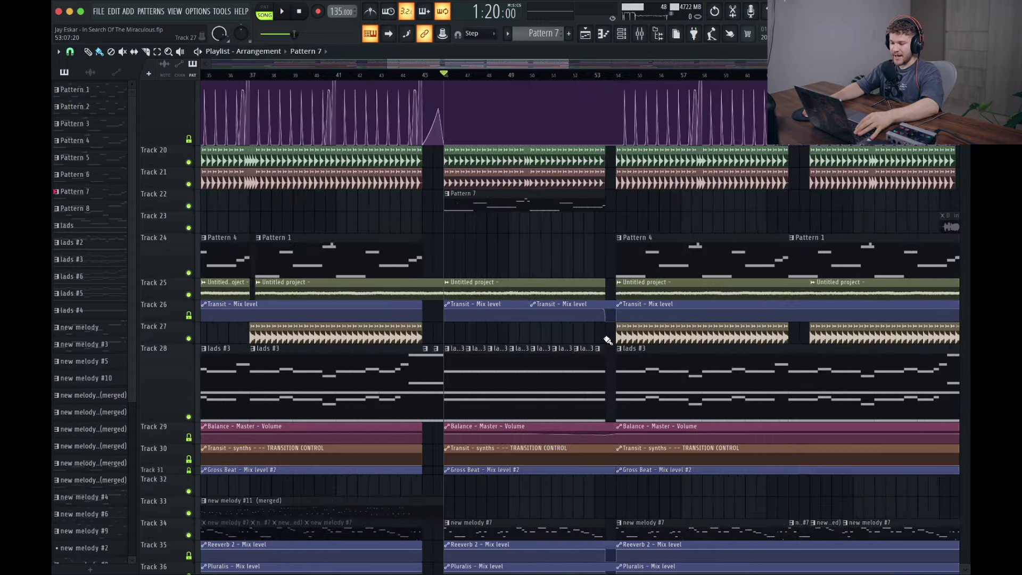
Look over the playlist tracks that make up the Pattern 7 section from bar 46 to bar 54.
{"action": "left_click_drag", "start_coordinate": [607, 343], "coordinate": [460, 344]}
{"action": "left_click", "coordinate": [456, 335]}
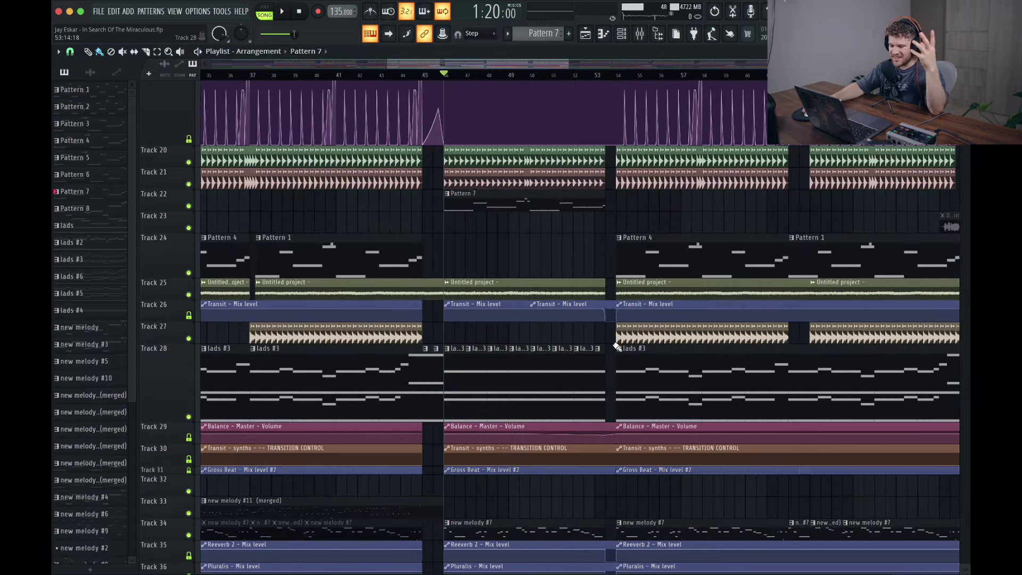
{"action": "scroll", "coordinate": [616, 346], "scroll_direction": "down", "scroll_amount": 6}
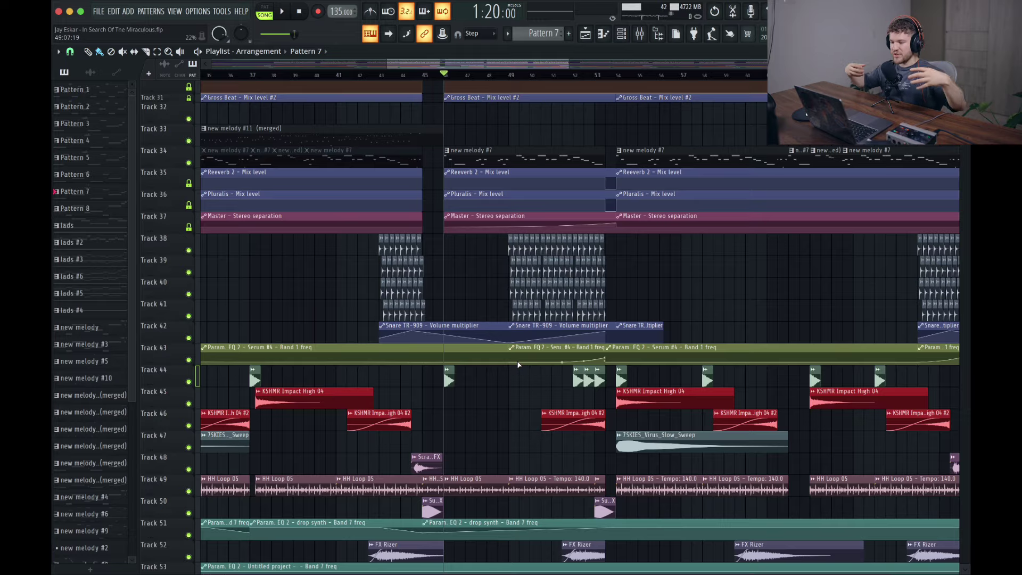
{"action": "scroll", "coordinate": [515, 374], "scroll_direction": "up", "scroll_amount": 10}
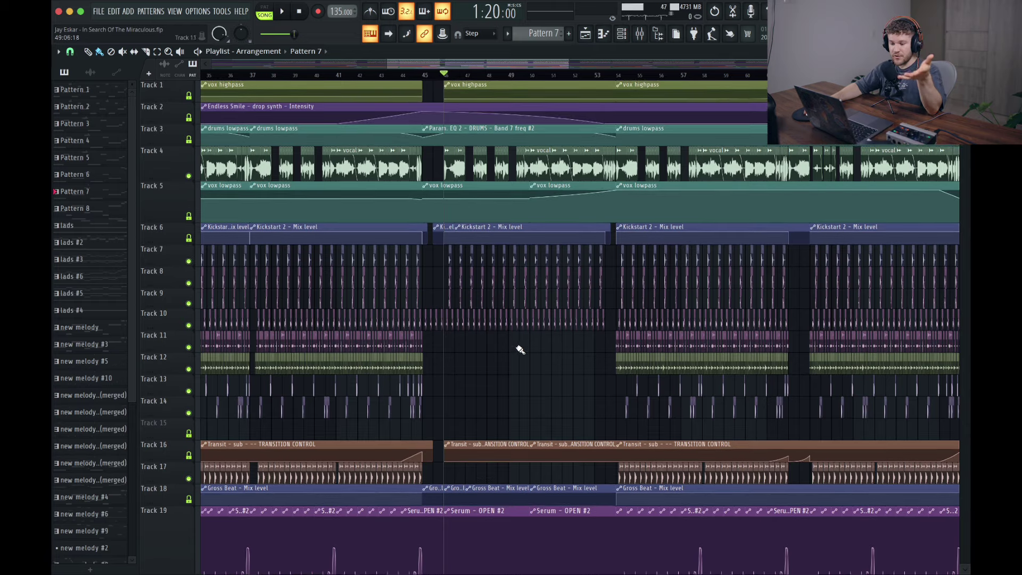
{"action": "scroll", "coordinate": [516, 349], "scroll_direction": "down", "scroll_amount": 5}
{"action": "scroll", "coordinate": [516, 398], "scroll_direction": "down", "scroll_amount": 3}
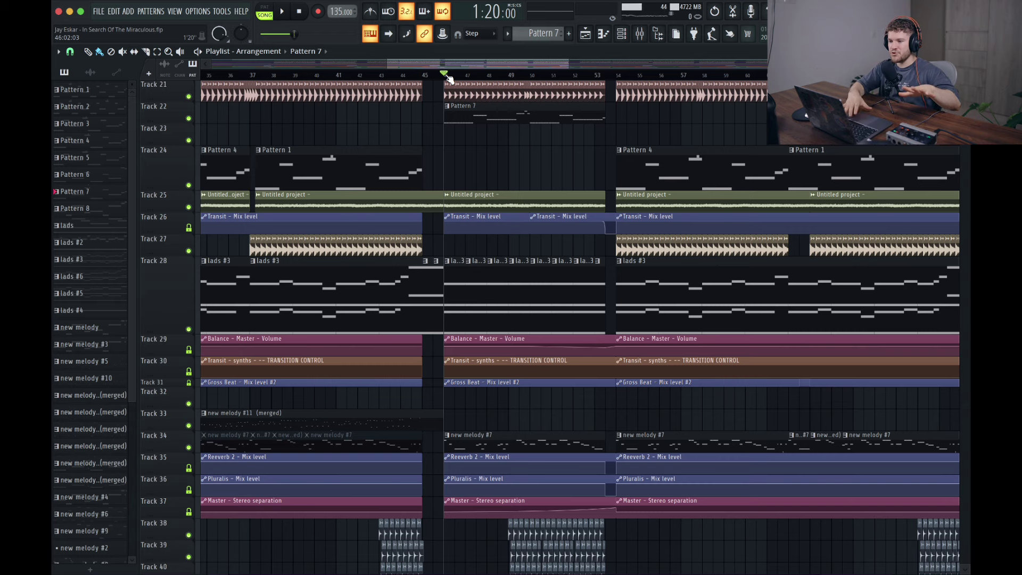
Mark out bars 46 to 54, then clear the selection and play the transition from bar 52 into the following Pattern 4 section.
{"action": "left_click_drag", "start_coordinate": [447, 76], "coordinate": [612, 81]}
{"action": "left_click", "coordinate": [507, 80]}
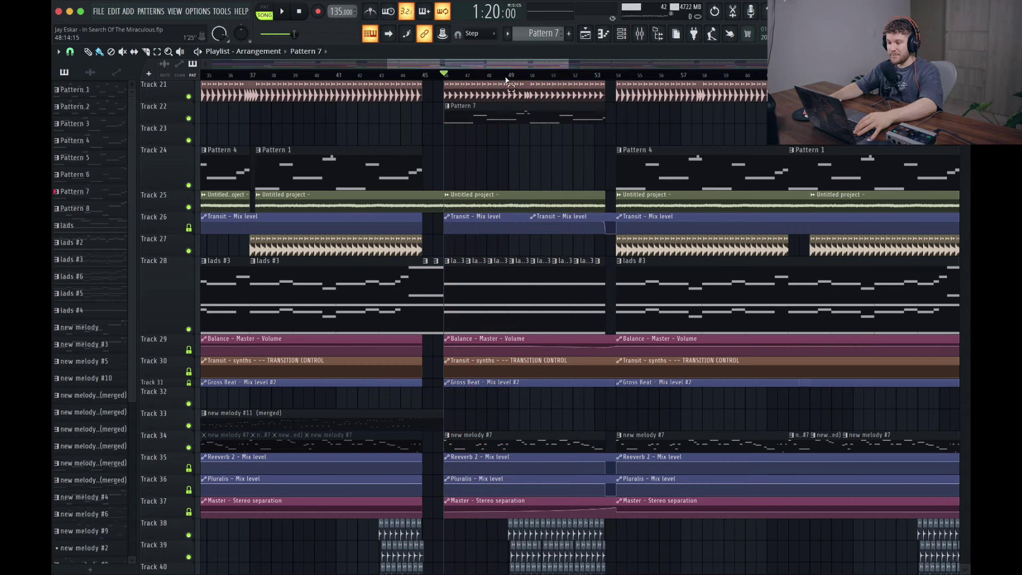
{"action": "left_click_drag", "start_coordinate": [446, 77], "coordinate": [619, 78]}
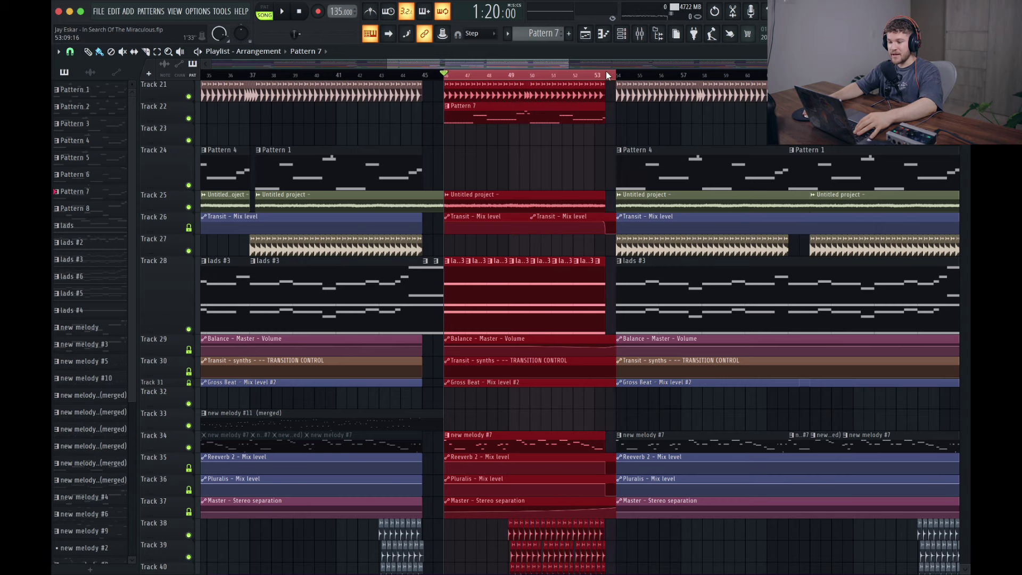
{"action": "left_click", "coordinate": [573, 76]}
{"action": "key", "text": "space"}
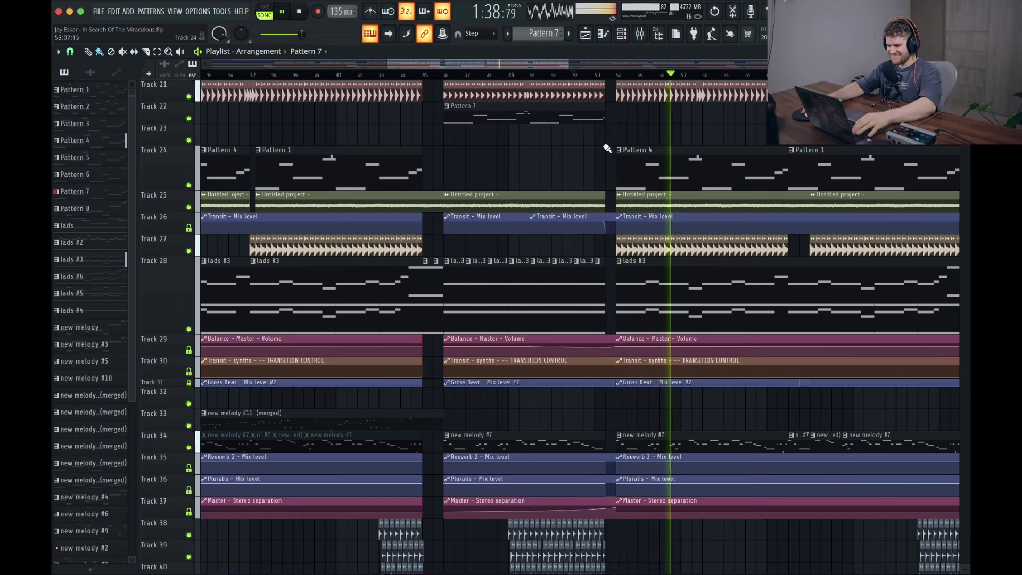
{"action": "key", "text": "space"}
Solo Track 33 and play its new melody #11 (merged) clip from bar 29.
{"action": "scroll", "coordinate": [588, 154], "scroll_direction": "down", "scroll_amount": 3}
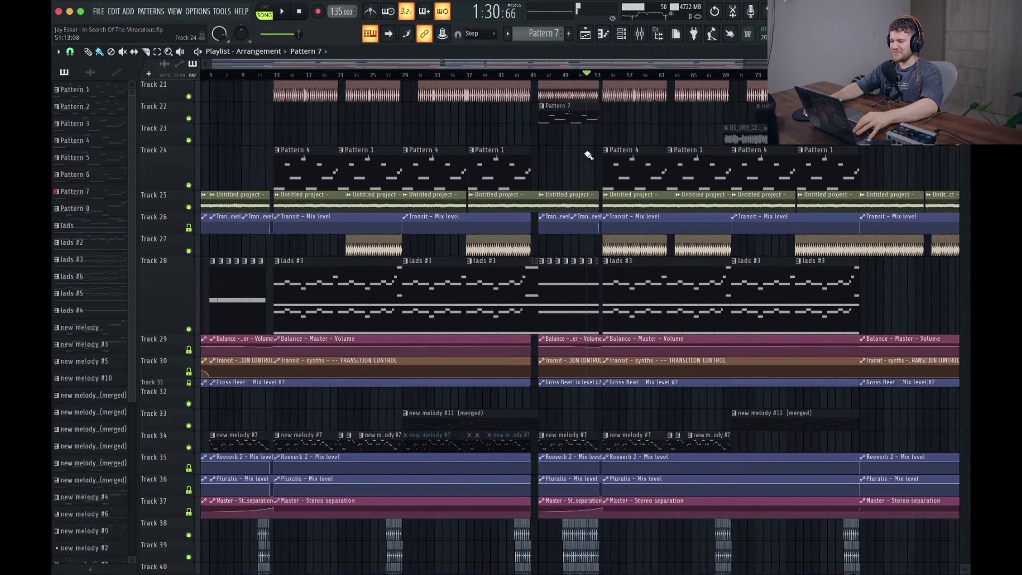
{"action": "scroll", "coordinate": [588, 155], "scroll_direction": "down", "scroll_amount": 2}
{"action": "left_click", "coordinate": [388, 75]}
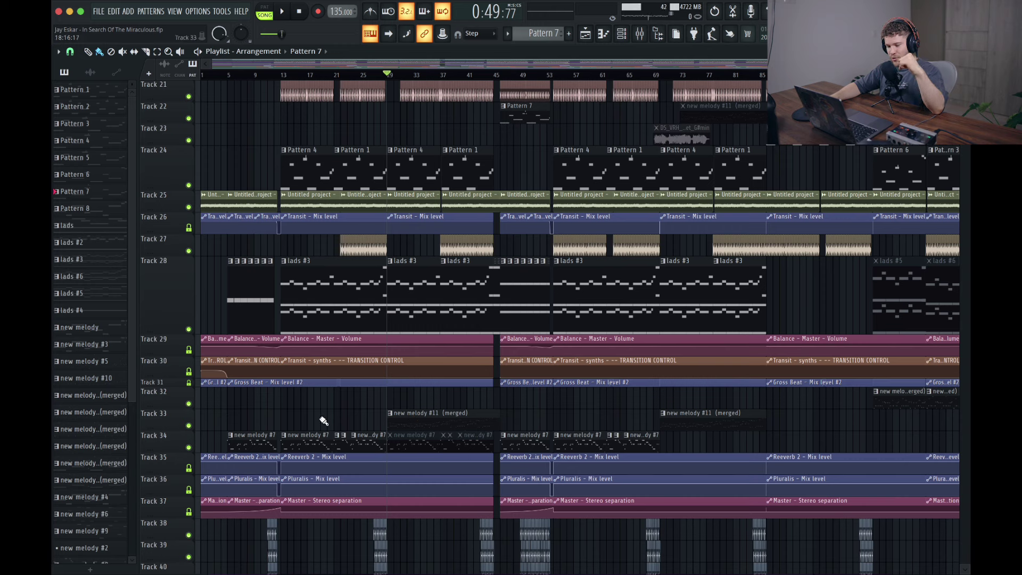
{"action": "right_click", "coordinate": [189, 426]}
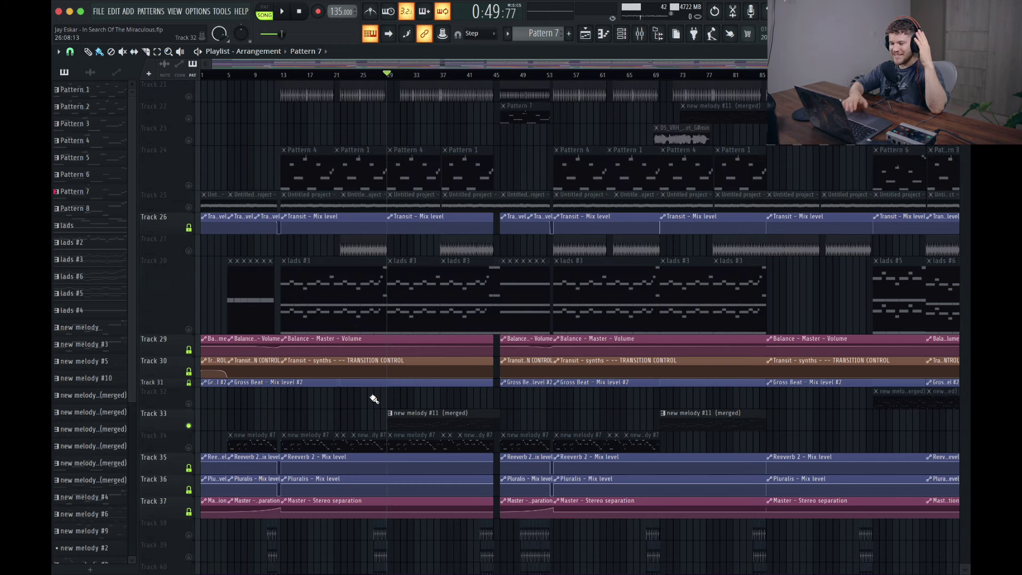
{"action": "key", "text": "space"}
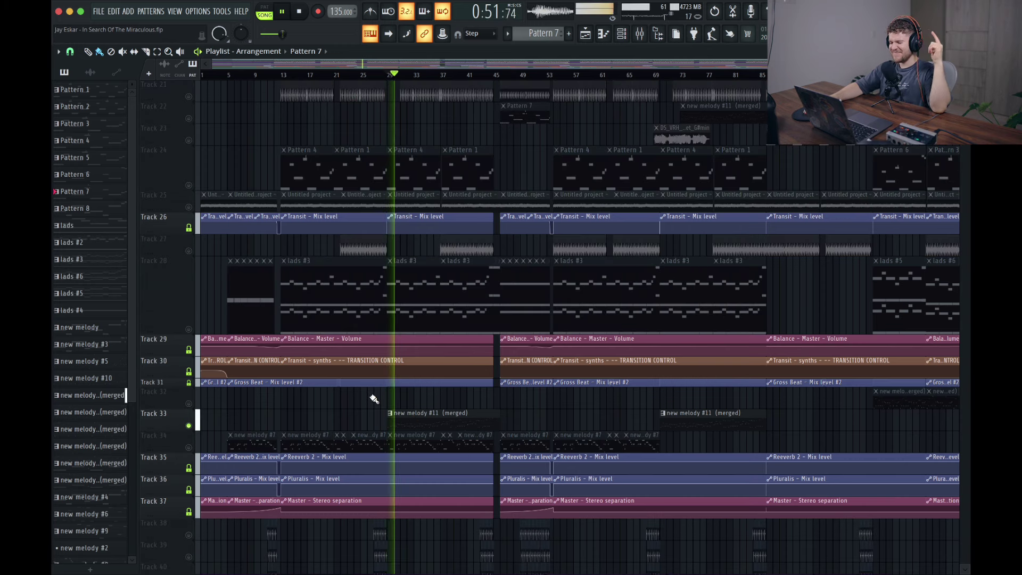
Open the new melody #11 (merged) clip in the piano roll, stop playback and examine its note pattern.
{"action": "double_click", "coordinate": [395, 414]}
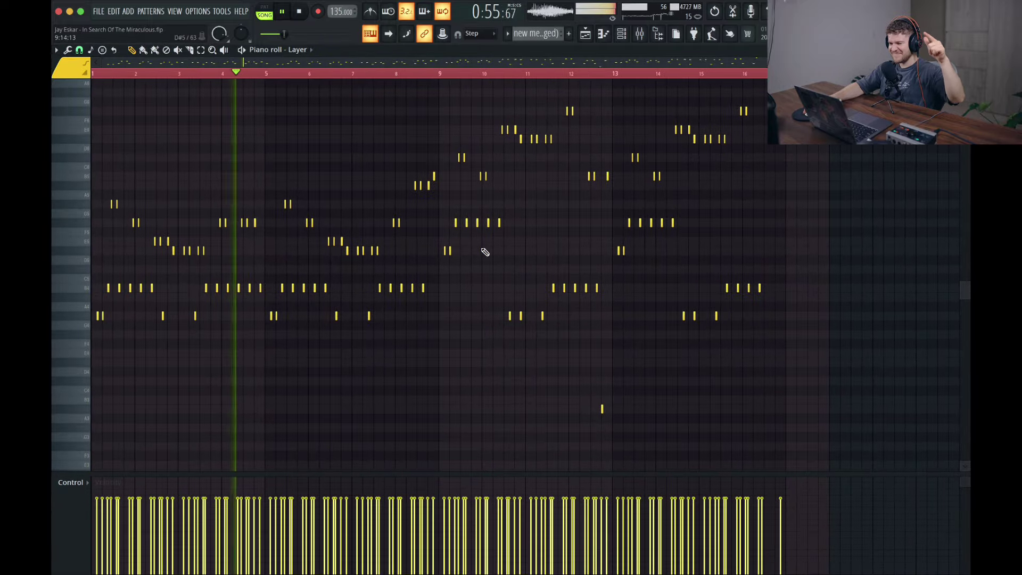
{"action": "key", "text": "space"}
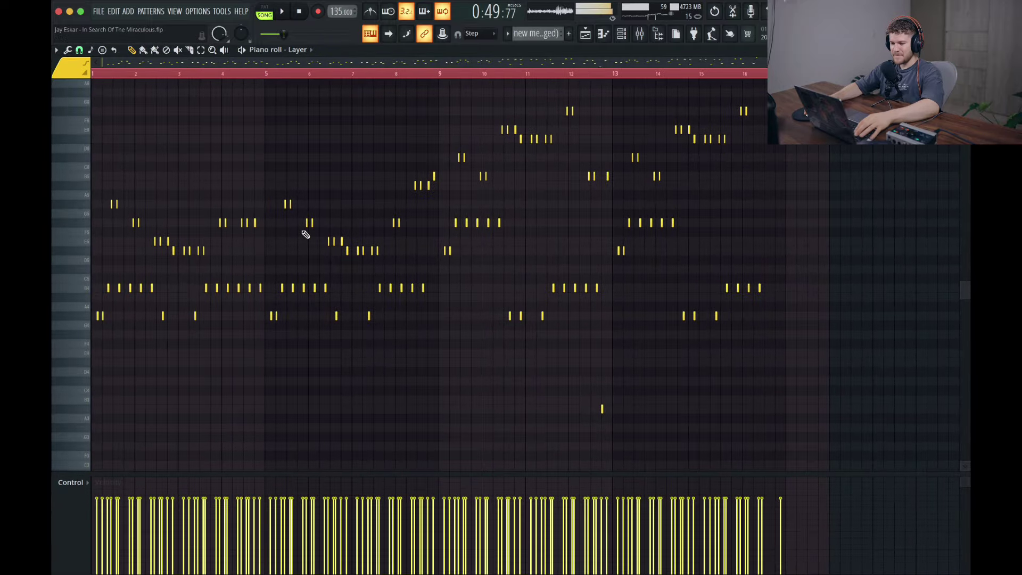
{"action": "scroll", "coordinate": [101, 247], "scroll_direction": "up", "scroll_amount": 5}
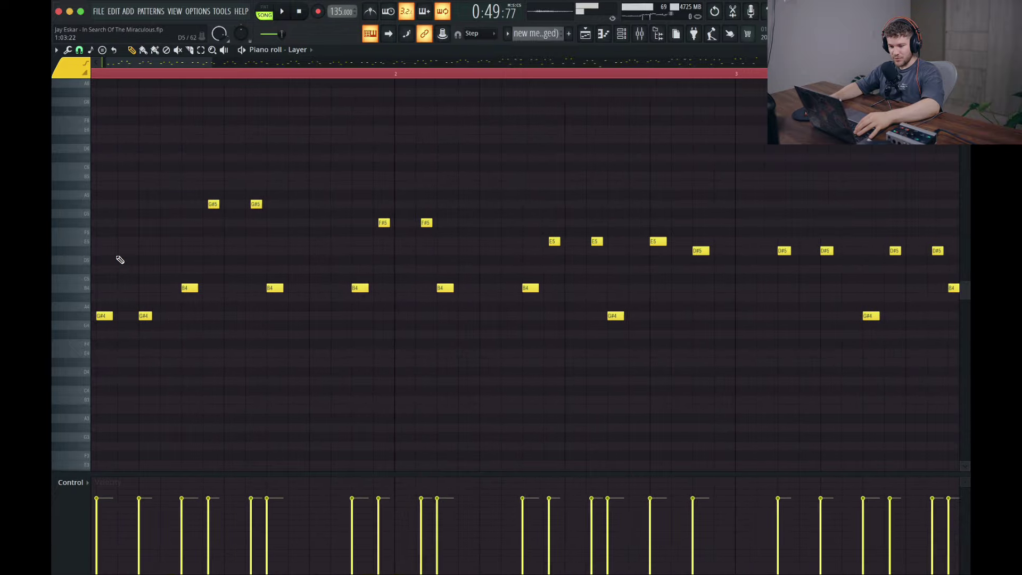
{"action": "scroll", "coordinate": [120, 259], "scroll_direction": "down", "scroll_amount": 5}
Show the channel rack and check the Layer channel's settings, closing them again.
{"action": "left_click", "coordinate": [621, 34]}
{"action": "left_click", "coordinate": [482, 314]}
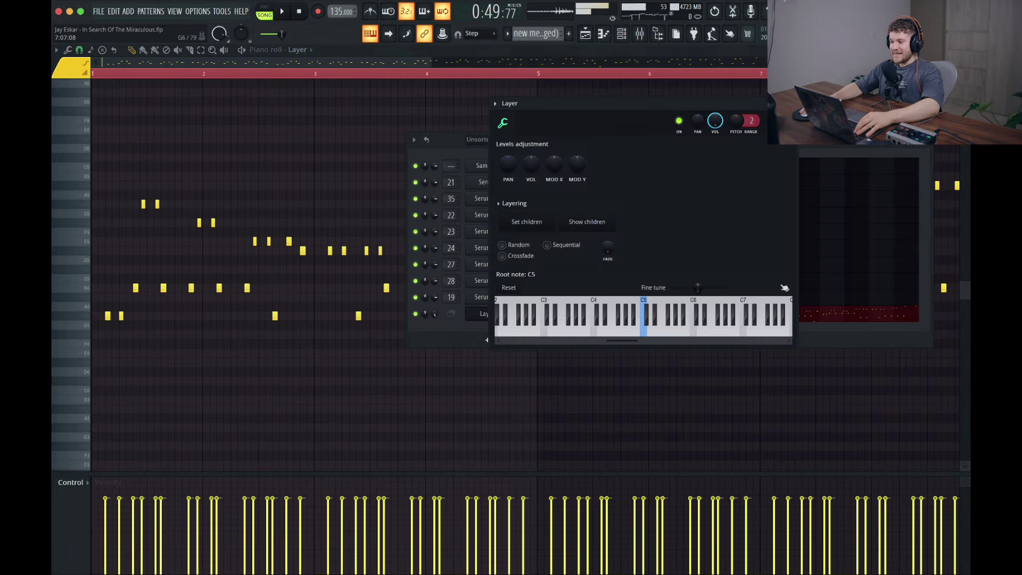
{"action": "key", "text": "Escape"}
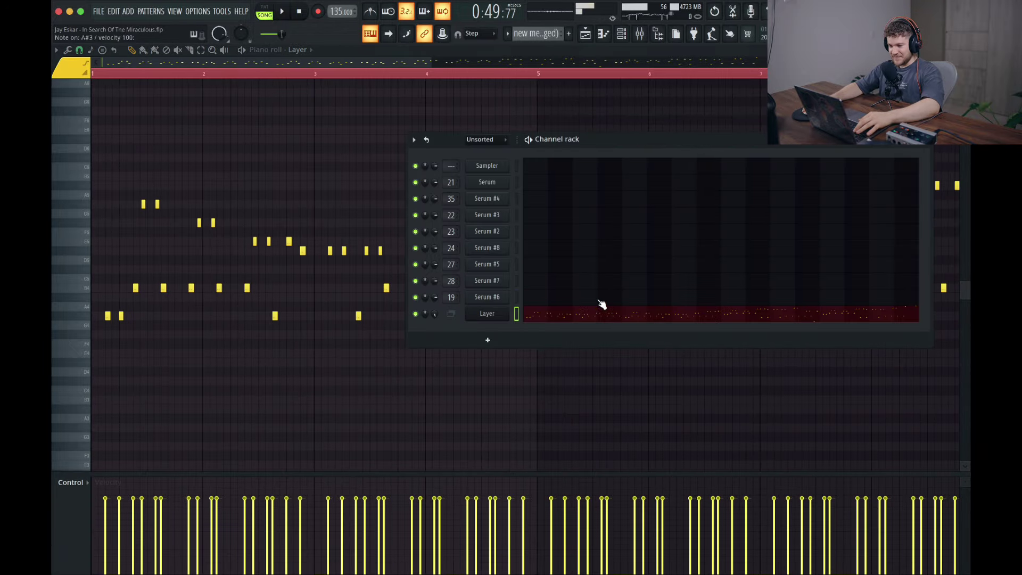
Check which preset bank the Serum #5 channel's SY - Fake Muted Guitar preset comes from, then close the synth.
{"action": "left_click", "coordinate": [488, 264]}
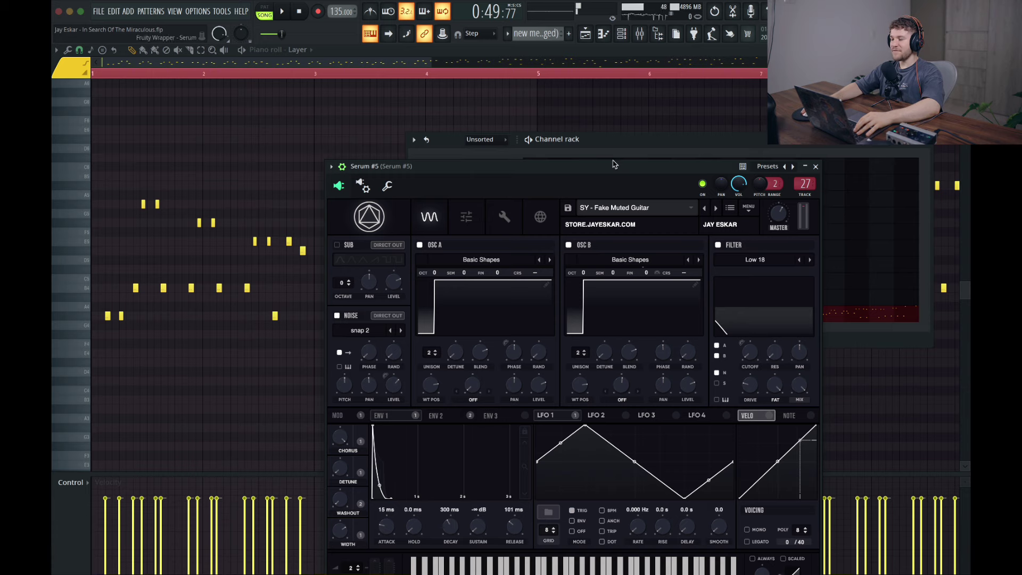
{"action": "left_click_drag", "start_coordinate": [482, 167], "coordinate": [447, 85]}
{"action": "left_click", "coordinate": [586, 92]}
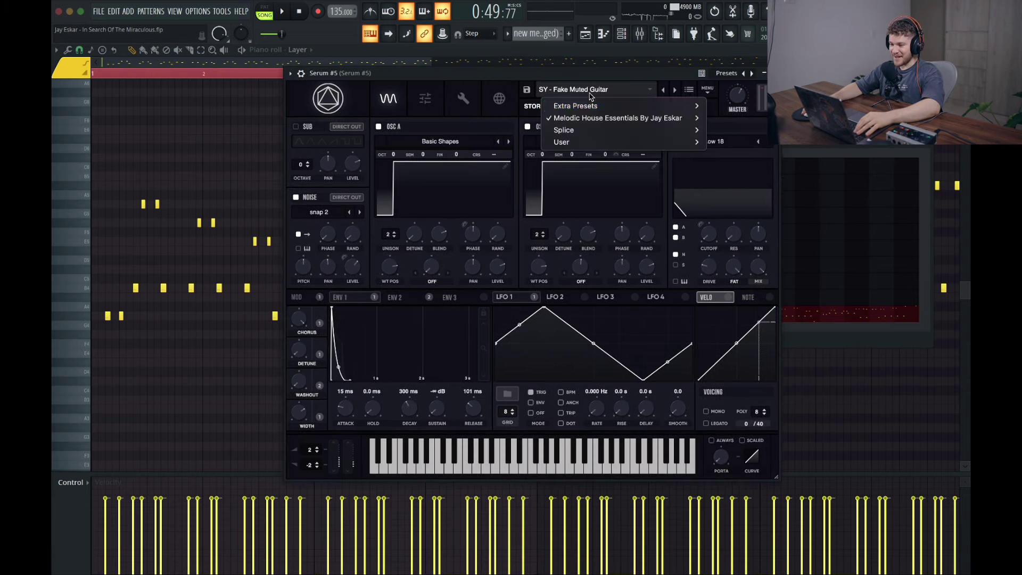
{"action": "mouse_move", "coordinate": [590, 122]}
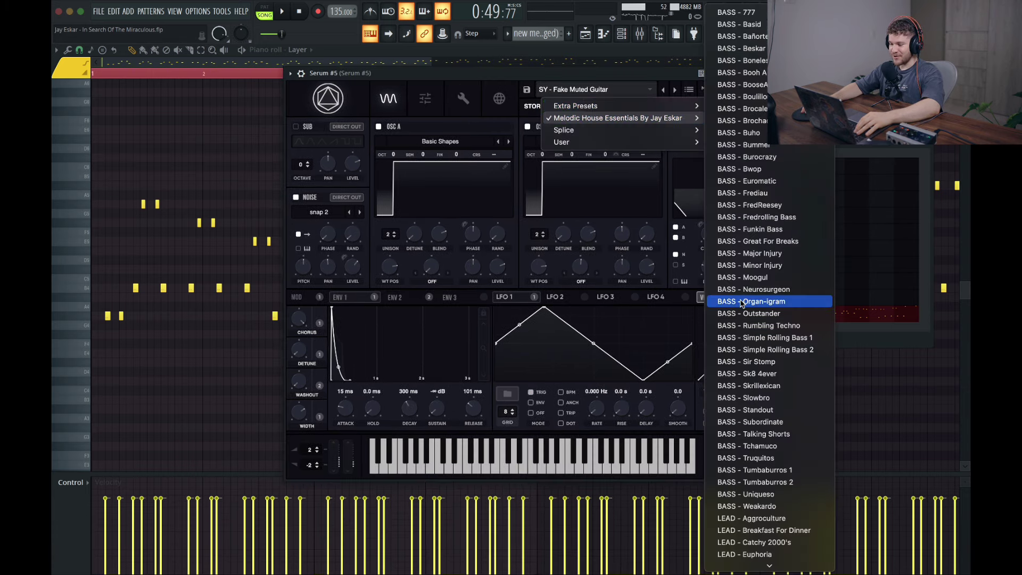
{"action": "scroll", "coordinate": [738, 449], "scroll_direction": "down", "scroll_amount": 10}
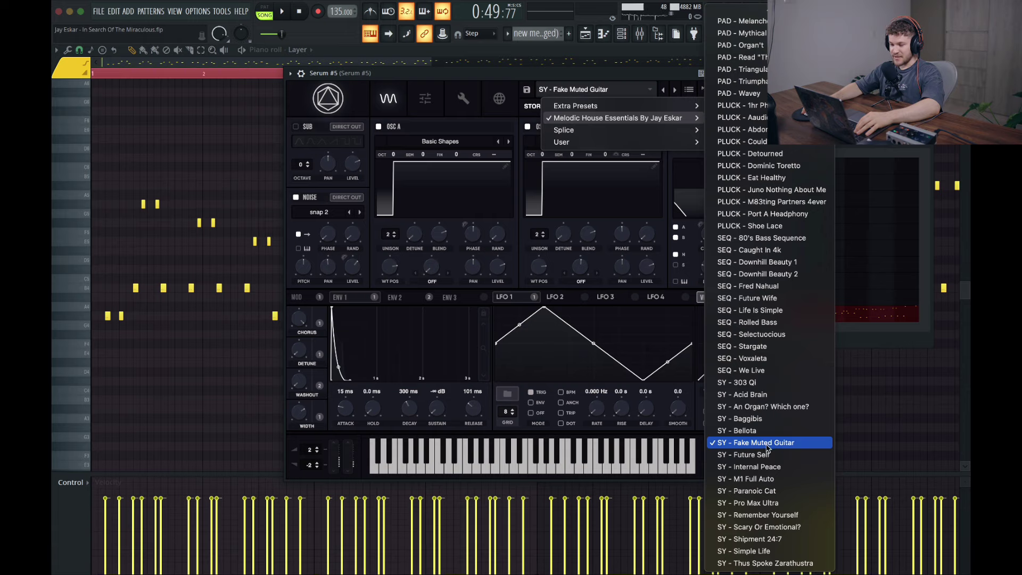
{"action": "key", "text": "Escape"}
{"action": "key", "text": "Escape"}
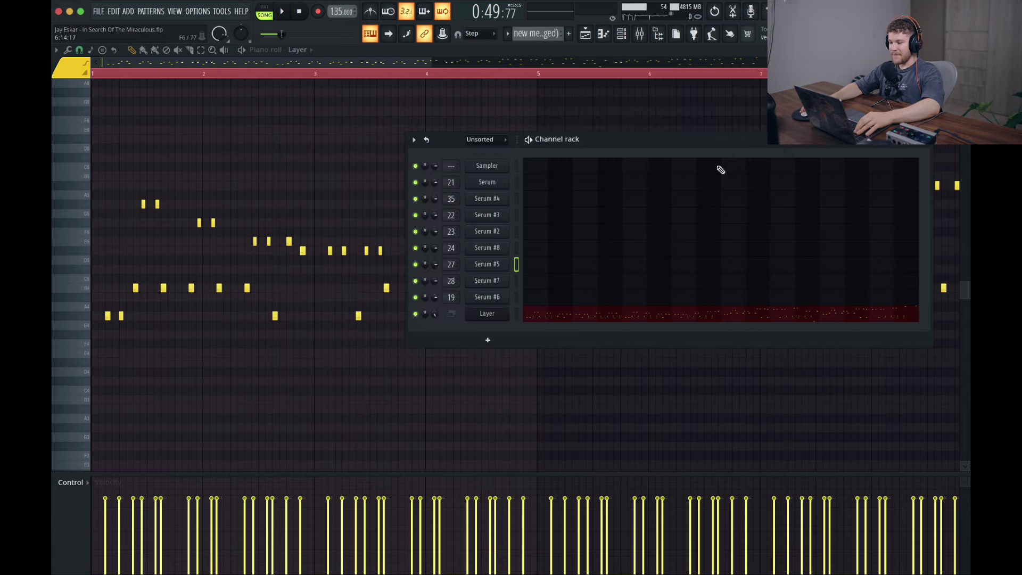
Check which preset bank the Serum #7 channel's PLUCK - 1hr Phone Calls preset comes from, then close the synth.
{"action": "left_click", "coordinate": [485, 282]}
{"action": "left_click", "coordinate": [683, 150]}
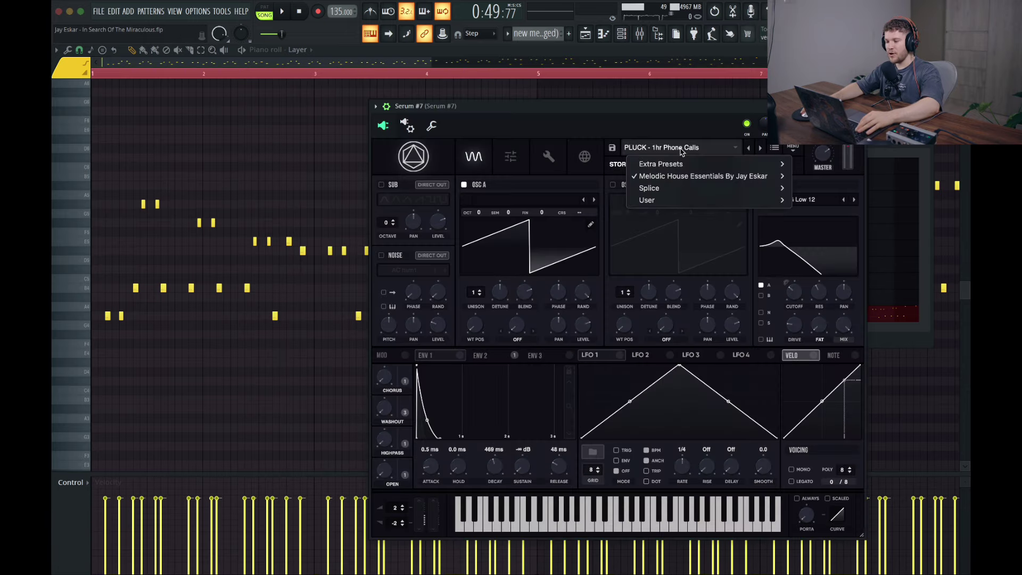
{"action": "mouse_move", "coordinate": [671, 177]}
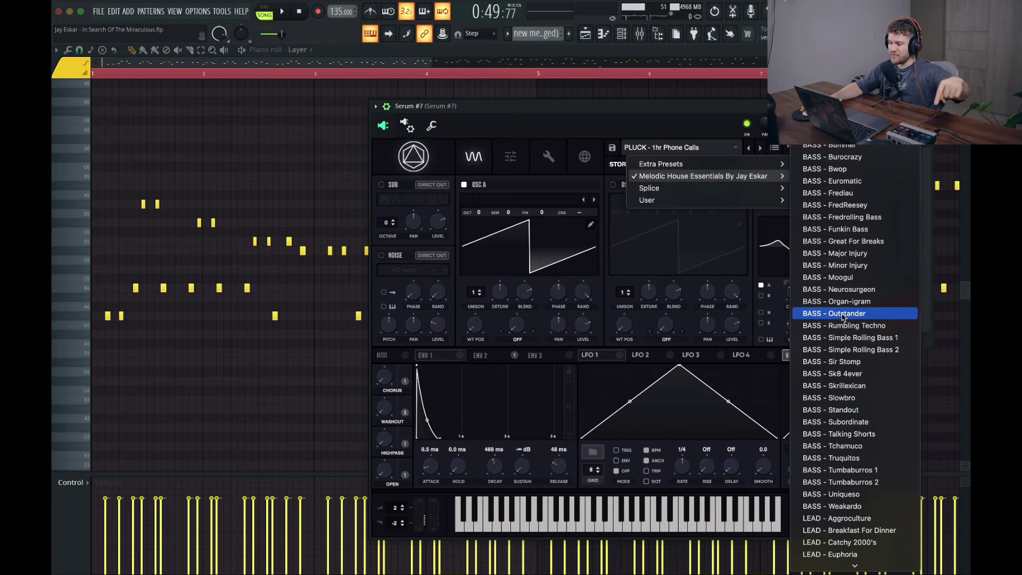
{"action": "scroll", "coordinate": [842, 393], "scroll_direction": "down", "scroll_amount": 3}
{"action": "scroll", "coordinate": [842, 393], "scroll_direction": "down", "scroll_amount": 15}
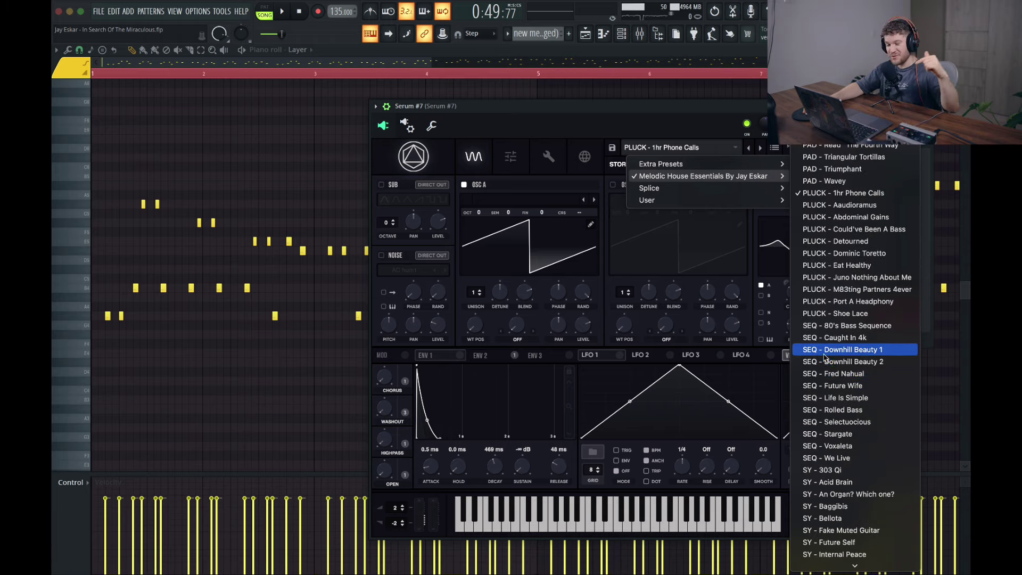
{"action": "key", "text": "Escape"}
{"action": "key", "text": "Escape"}
{"action": "key", "text": "Escape"}
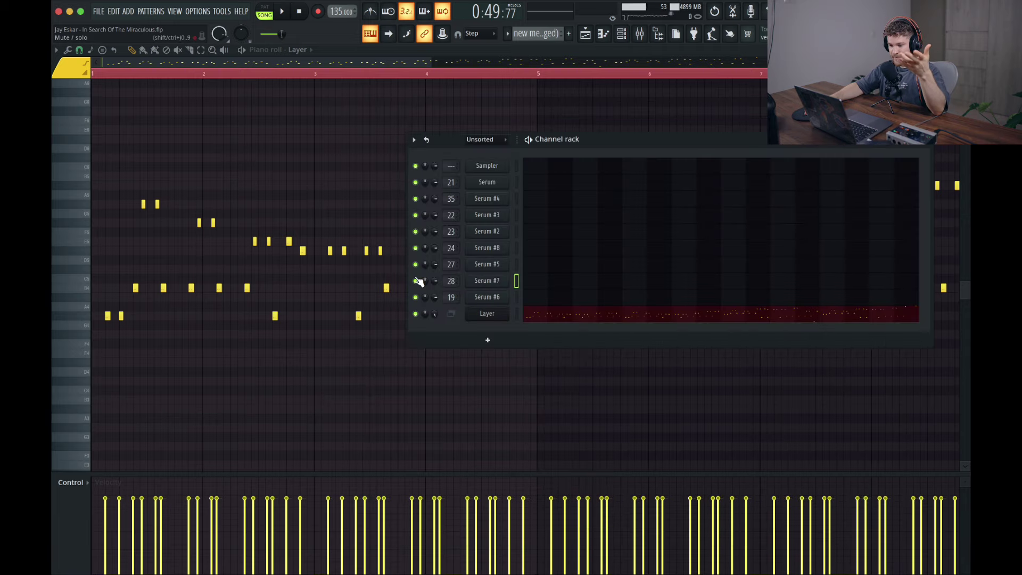
Mute the Serum #7 channel and play the layered melody to hear Serum #5 alone.
{"action": "left_click", "coordinate": [417, 281]}
{"action": "key", "text": "space"}
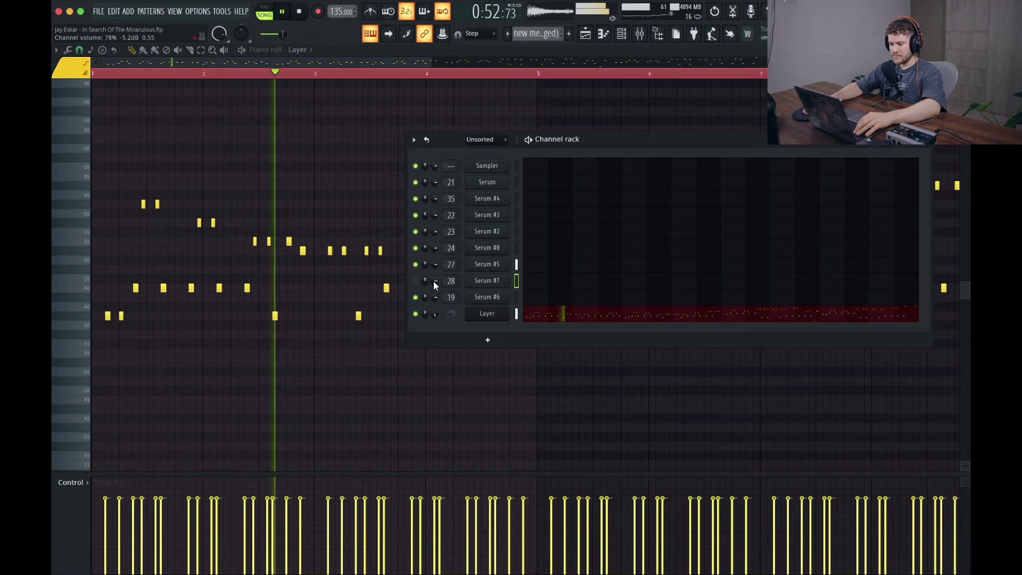
{"action": "key", "text": "space"}
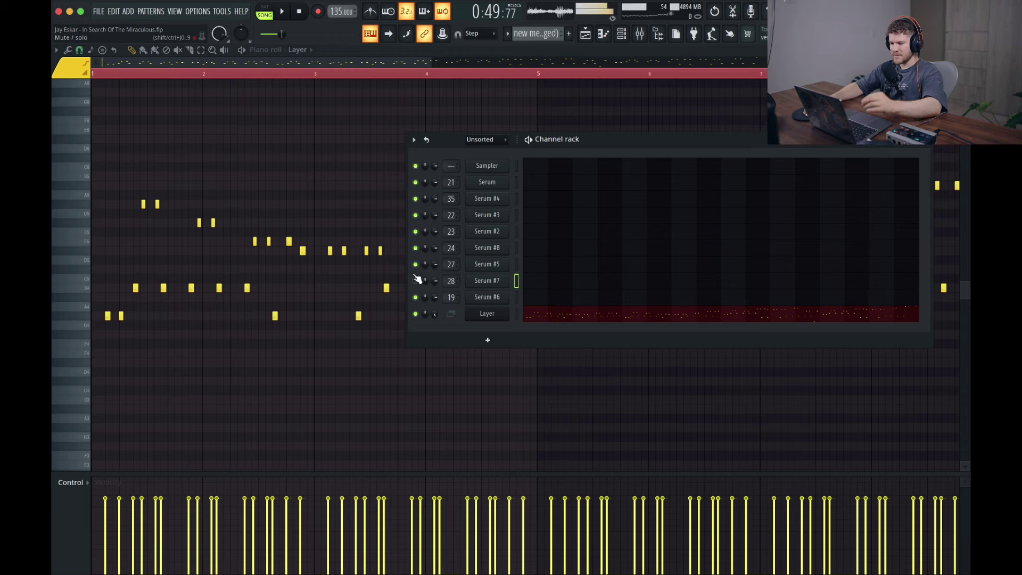
Review the Serum #5 synth interface, then play the melody with only Serum #5 muted to hear Serum #7.
{"action": "left_click", "coordinate": [477, 267]}
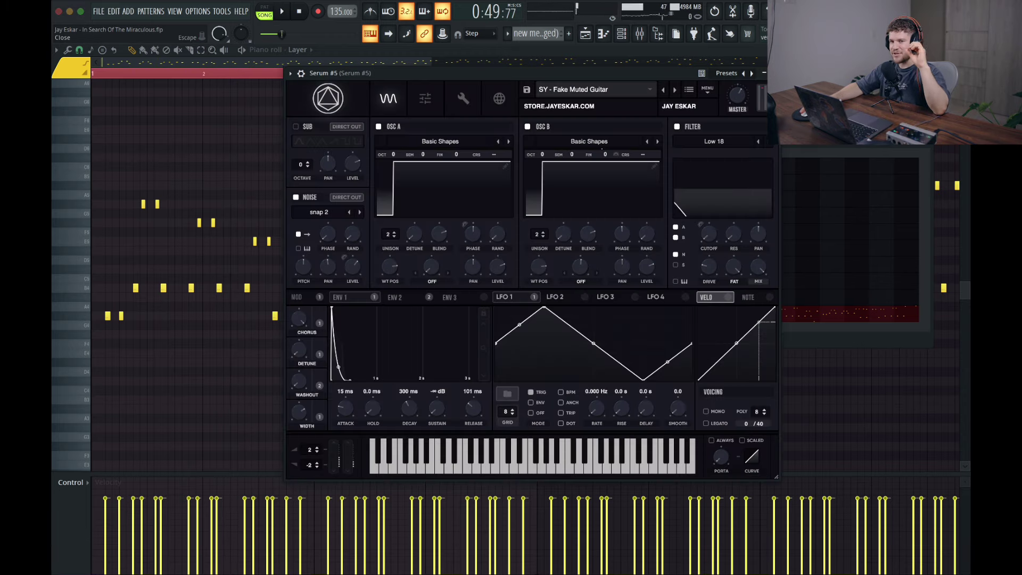
{"action": "left_click", "coordinate": [772, 73]}
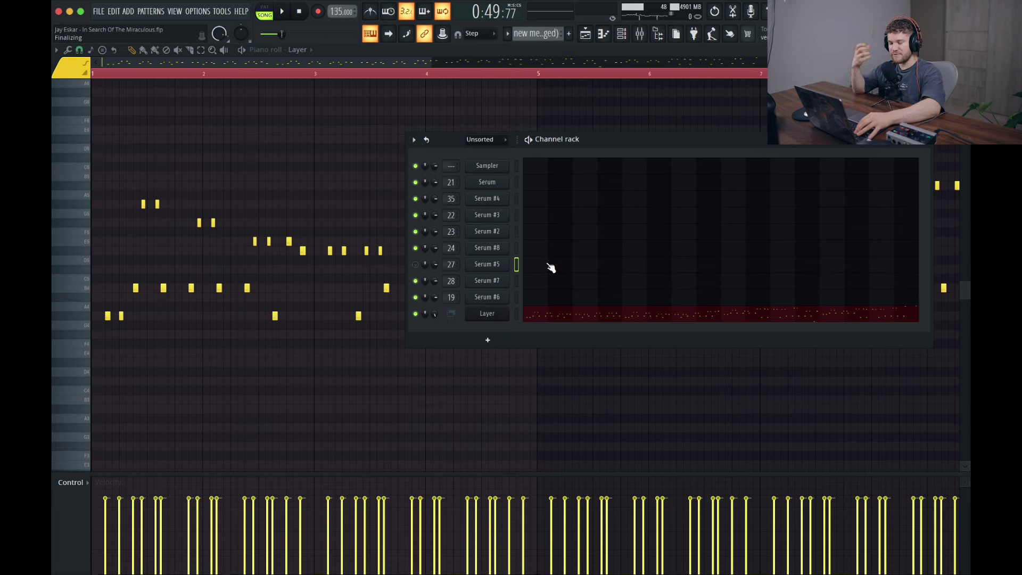
{"action": "key", "text": "space"}
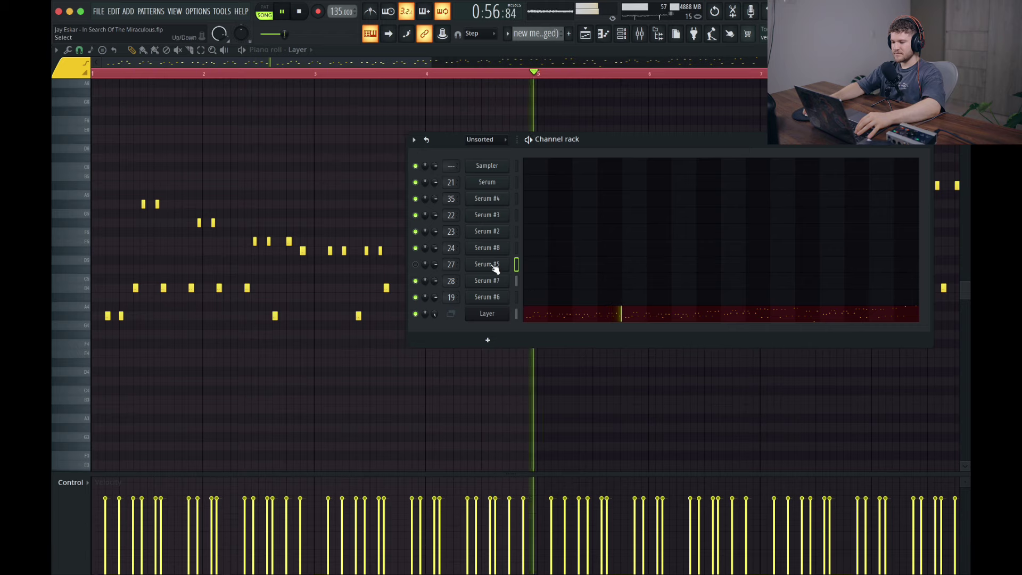
{"action": "key", "text": "space"}
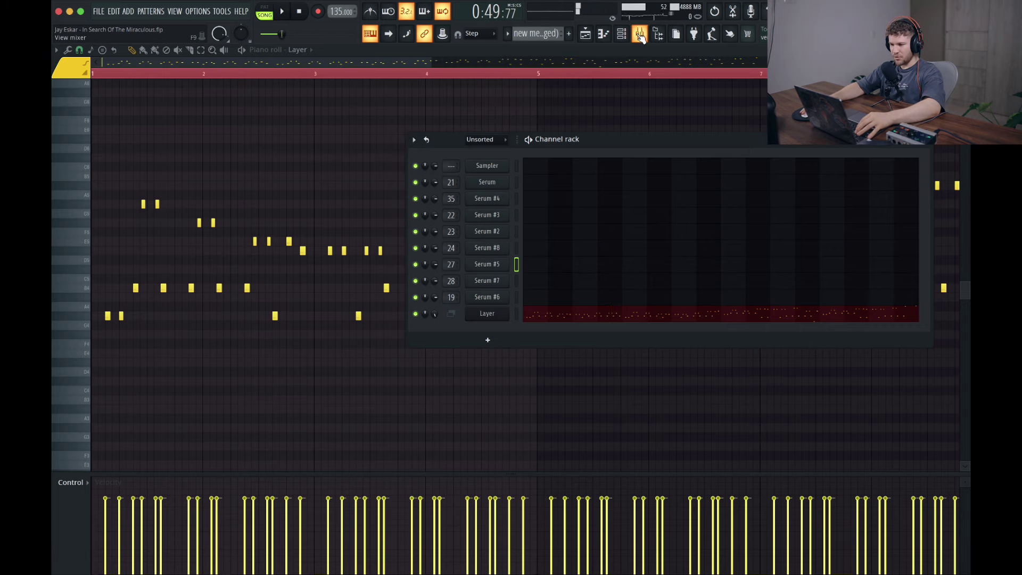
Play the full melody with the mixer shown, then open Fruity parametric EQ 2 on the Serum #5 mixer track.
{"action": "key", "text": "F9"}
{"action": "key", "text": "space"}
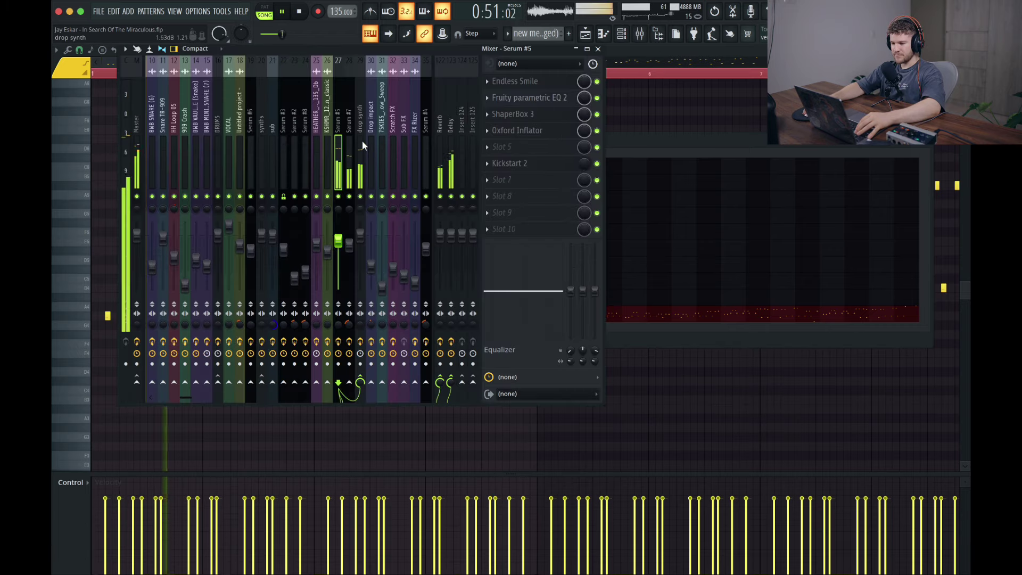
{"action": "left_click", "coordinate": [351, 133]}
{"action": "left_click", "coordinate": [338, 123]}
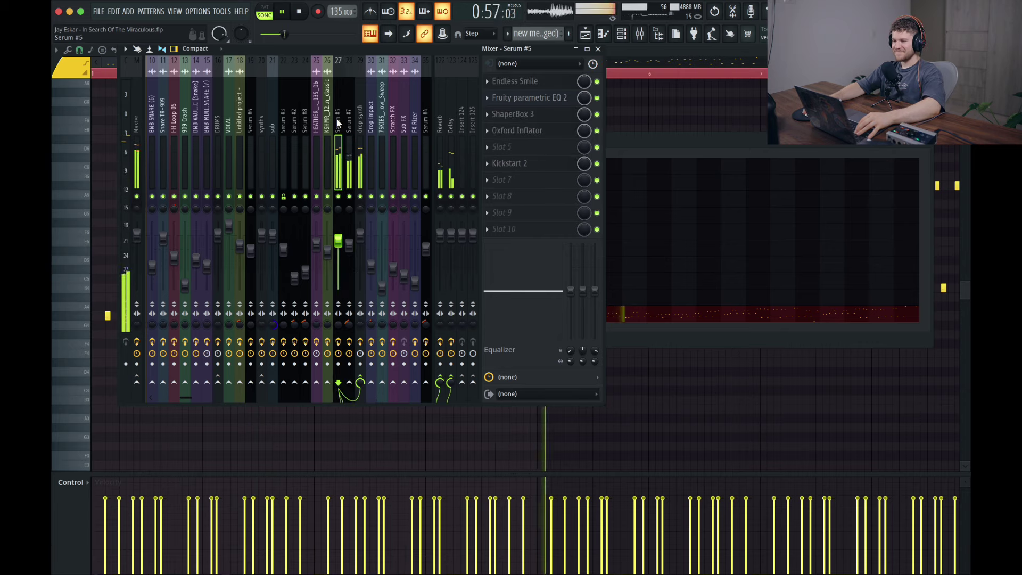
{"action": "key", "text": "space"}
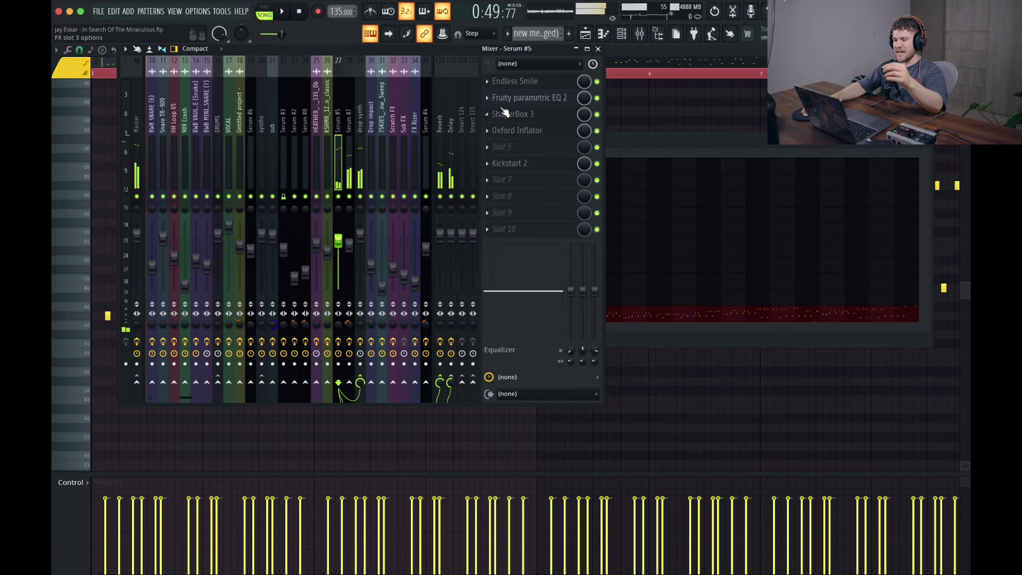
{"action": "left_click", "coordinate": [530, 99]}
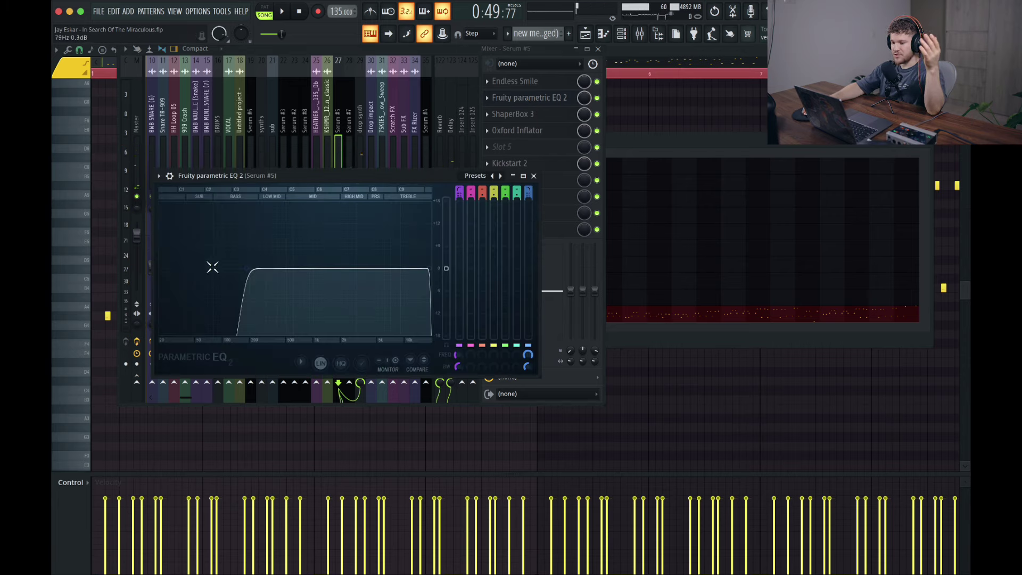
Check Fruity parametric EQ 2 on the Serum #7 mixer track, then return to the Serum #5 track.
{"action": "left_click", "coordinate": [347, 157]}
{"action": "left_click", "coordinate": [530, 98]}
{"action": "left_click", "coordinate": [338, 149]}
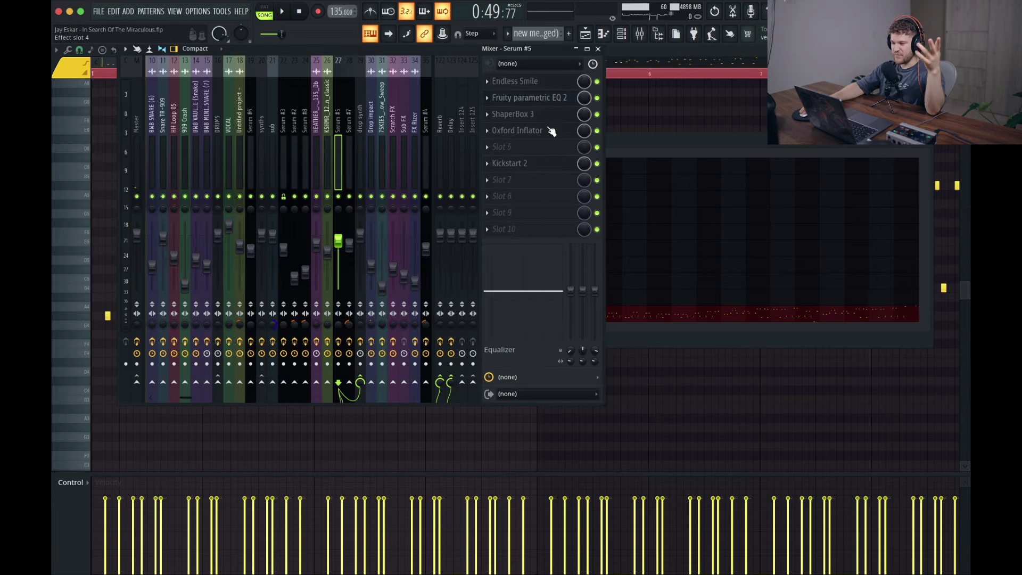
Open ShaperBox 3 on the Serum #5 mixer track and compare the melody with the plugin bypassed and active.
{"action": "left_click", "coordinate": [546, 114]}
{"action": "left_click_drag", "start_coordinate": [346, 31], "coordinate": [378, 73]}
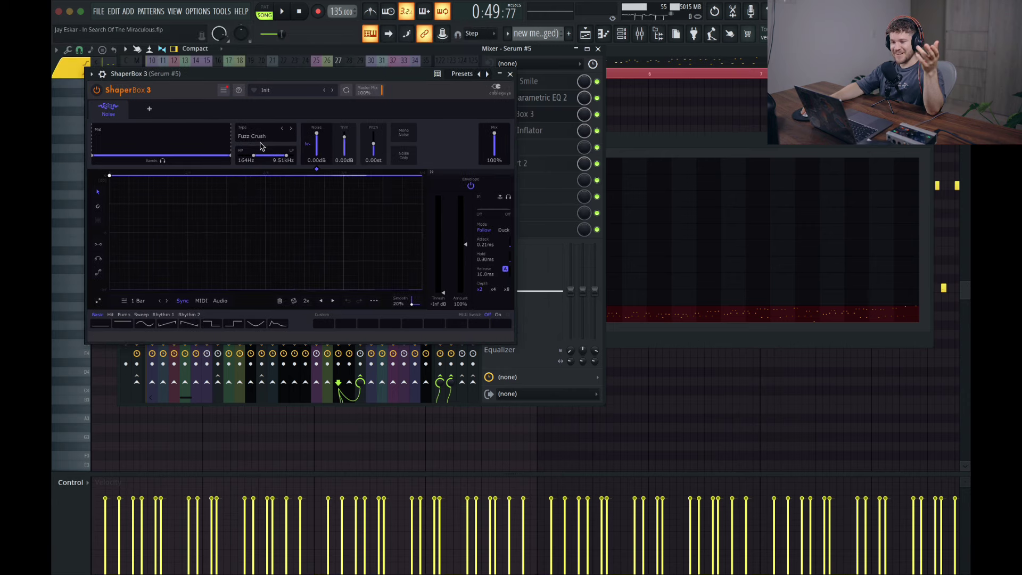
{"action": "left_click_drag", "start_coordinate": [221, 78], "coordinate": [240, 82]}
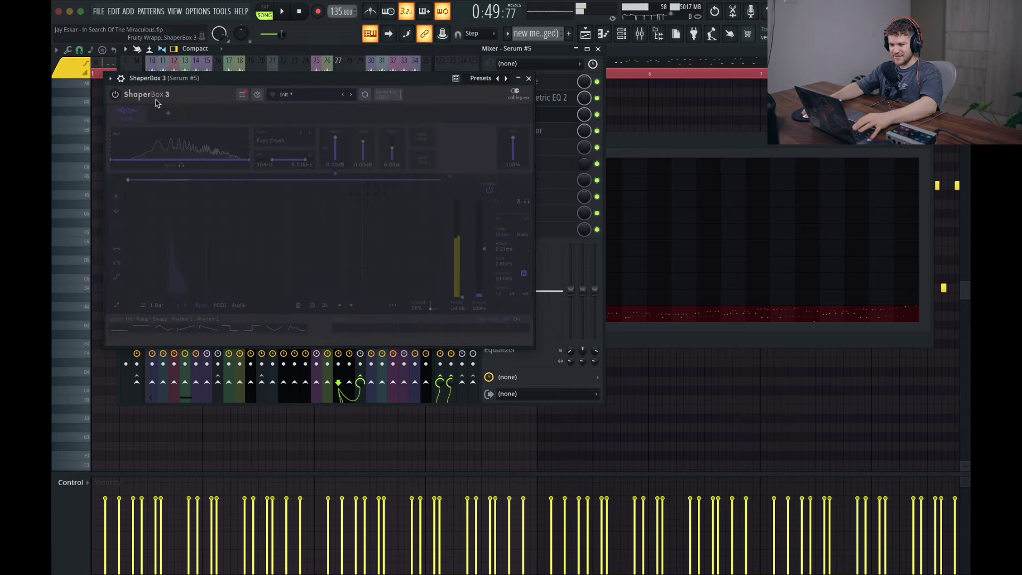
{"action": "key", "text": "space"}
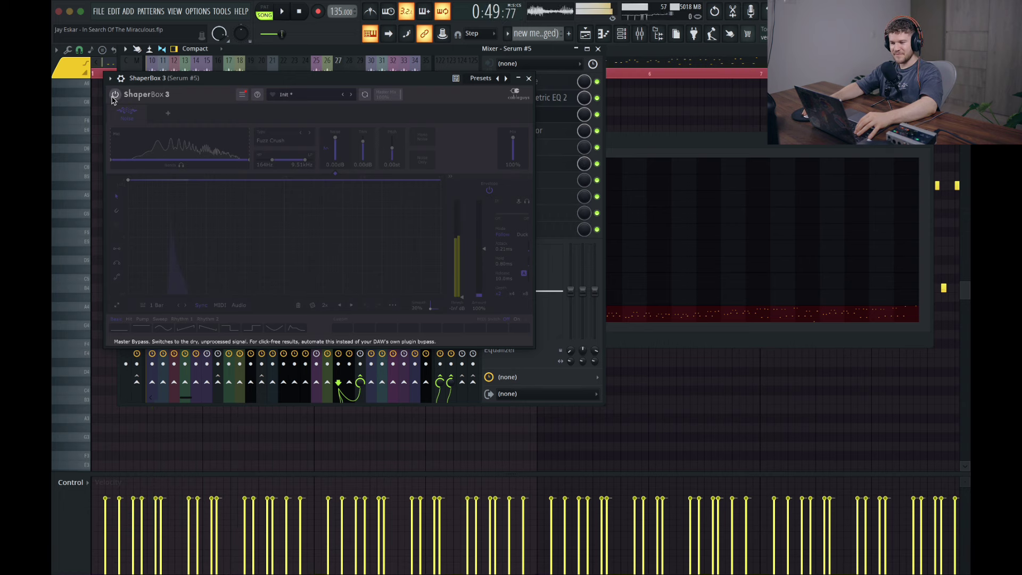
{"action": "left_click", "coordinate": [115, 95]}
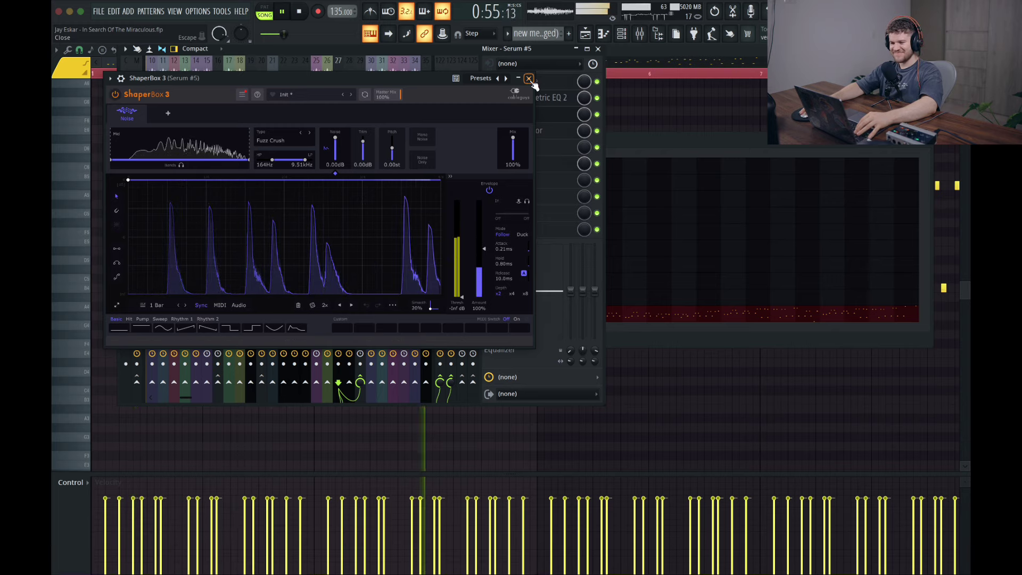
{"action": "key", "text": "space"}
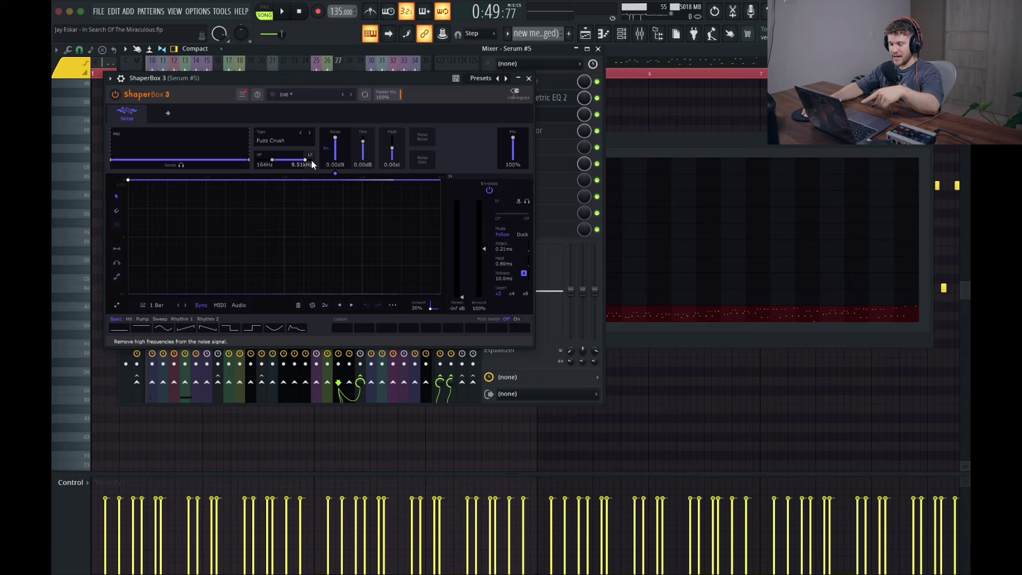
Audition ShaperBox 3's noise low-pass at 21.1 kHz, then restore it to 9.51 kHz and play the melody again.
{"action": "left_click", "coordinate": [311, 160]}
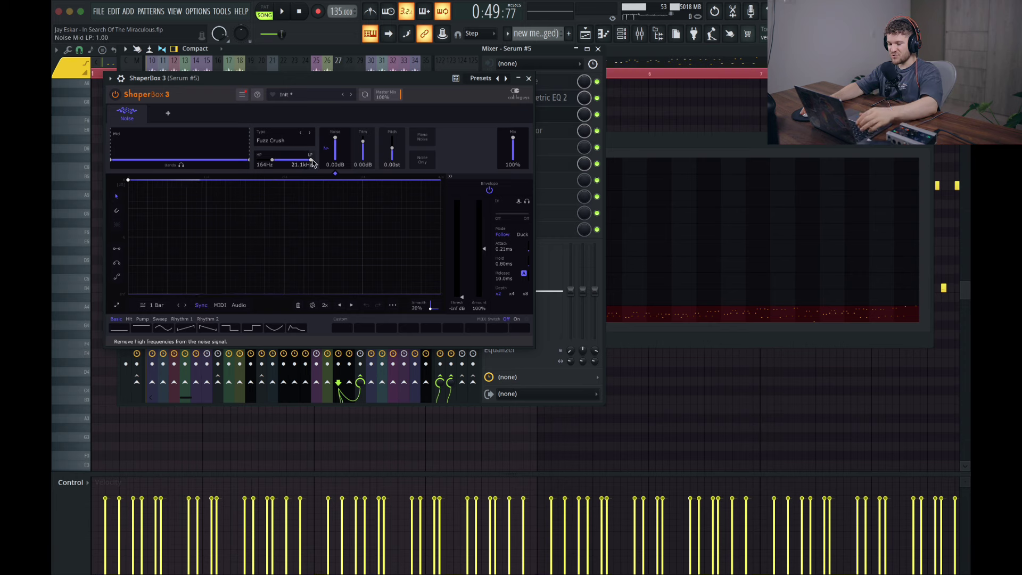
{"action": "key", "text": "space"}
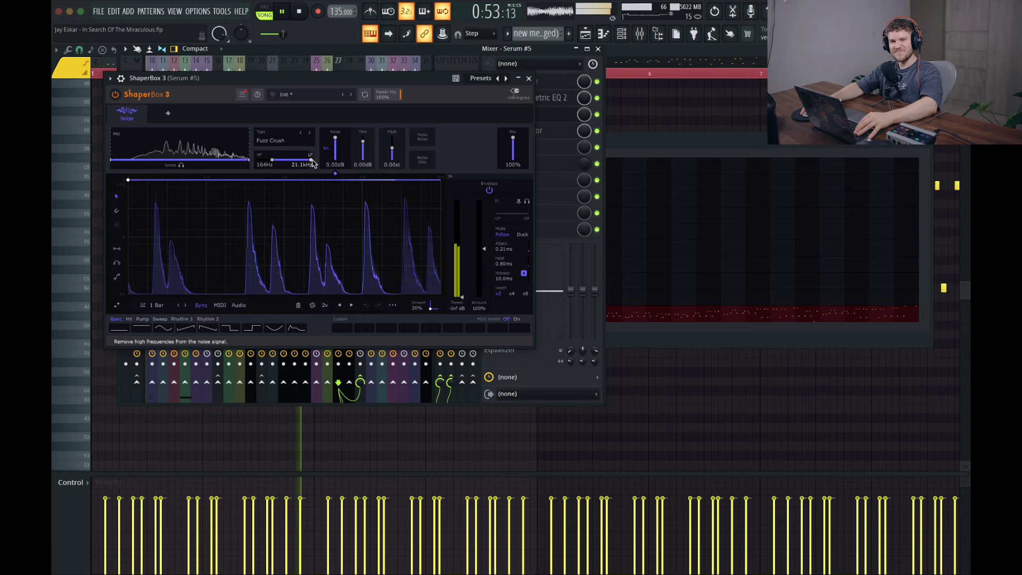
{"action": "key", "text": "space"}
{"action": "left_click_drag", "start_coordinate": [312, 161], "coordinate": [305, 159]}
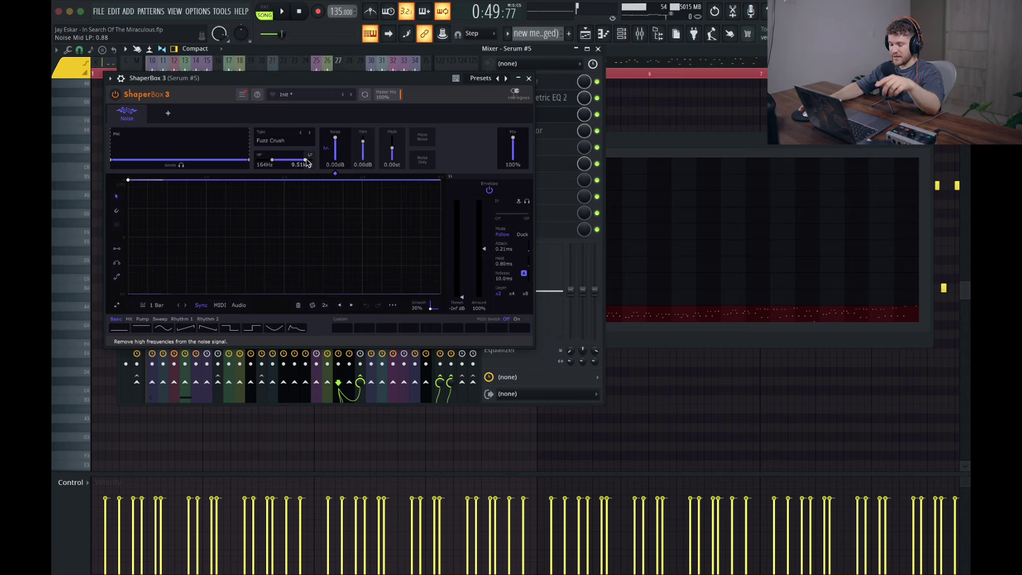
{"action": "key", "text": "space"}
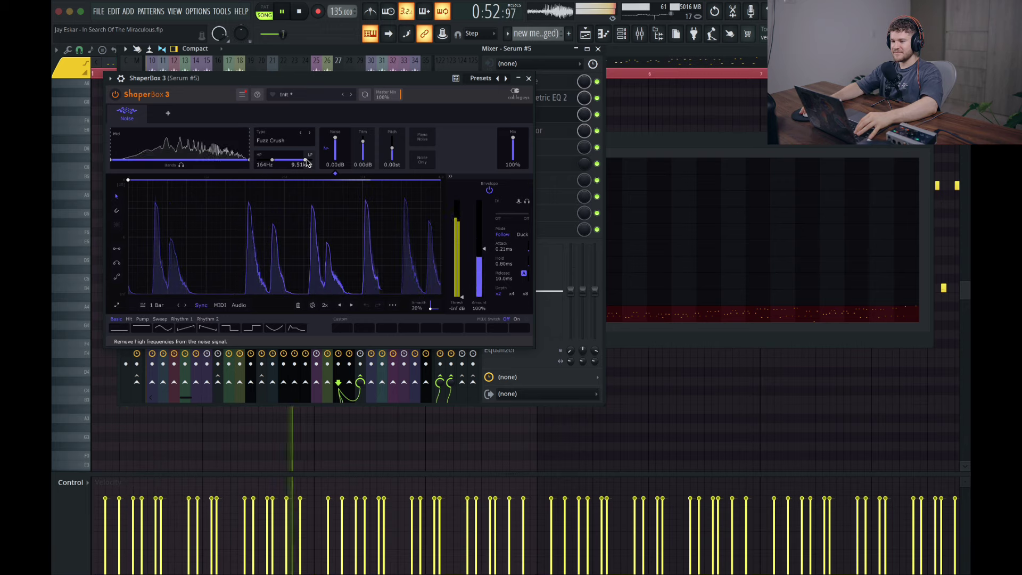
{"action": "key", "text": "space"}
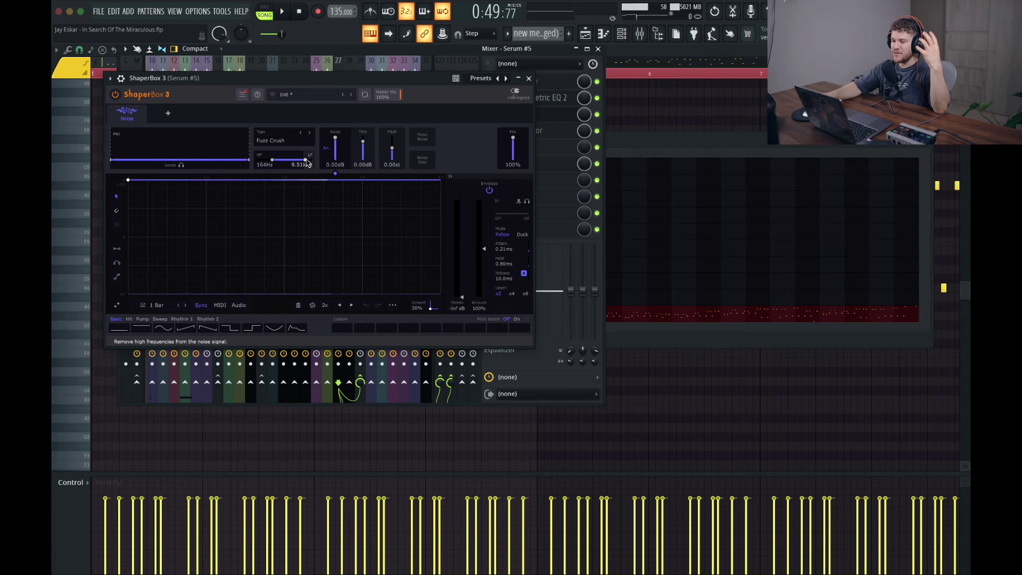
Review the available noise types in ShaperBox 3, keep Fuzz Crush, and close the plugin.
{"action": "left_click_drag", "start_coordinate": [298, 78], "coordinate": [321, 72]}
{"action": "left_click", "coordinate": [306, 137]}
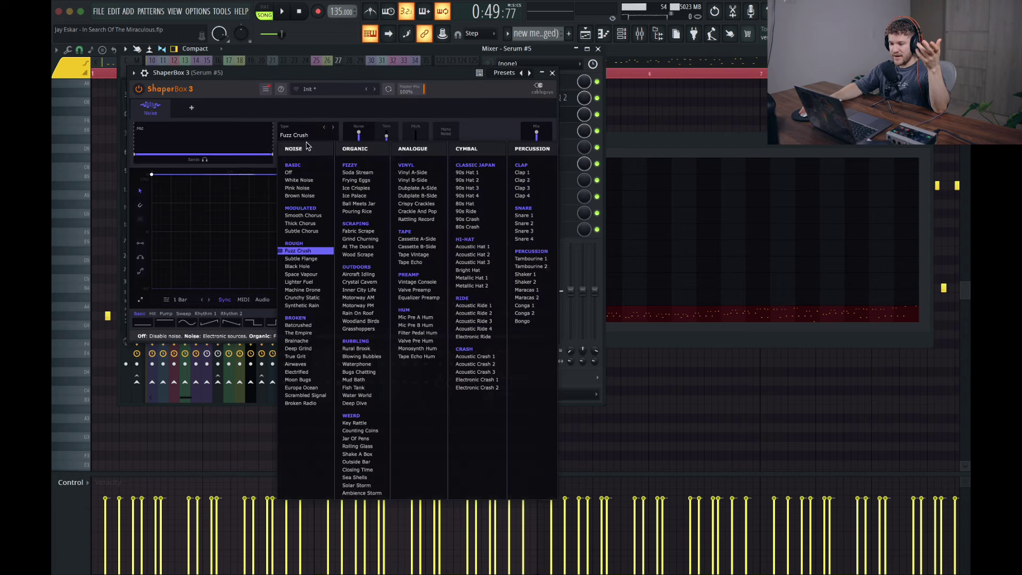
{"action": "left_click", "coordinate": [541, 138]}
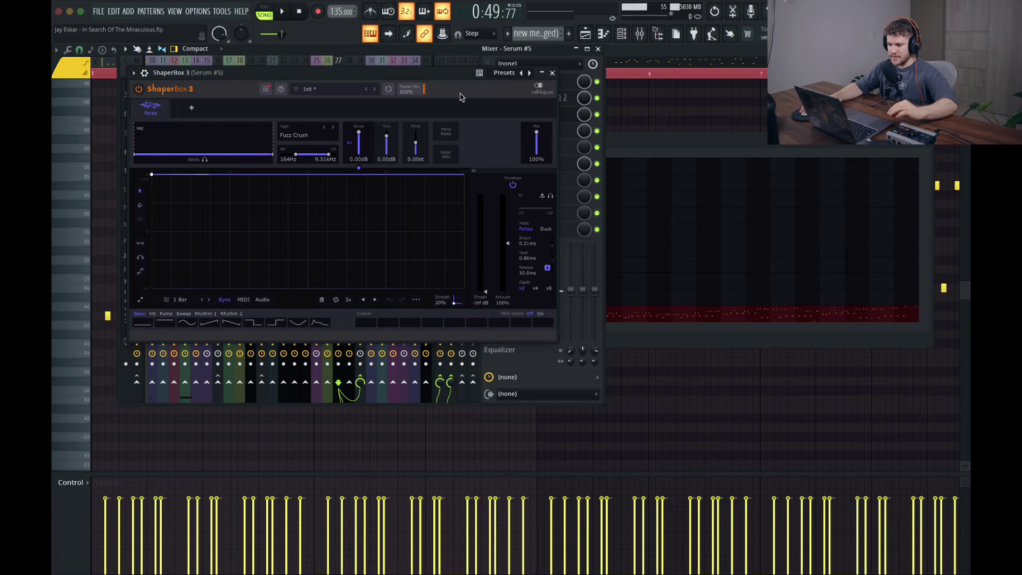
{"action": "left_click", "coordinate": [552, 75]}
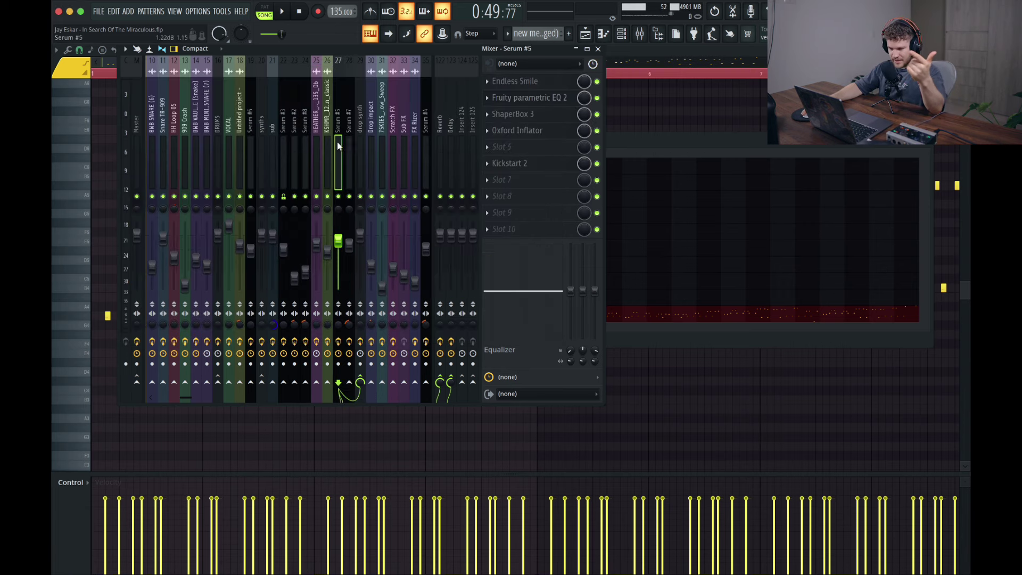
Select the Reverb mixer track and play the melody to check the reverb and delay send levels.
{"action": "left_click", "coordinate": [445, 133]}
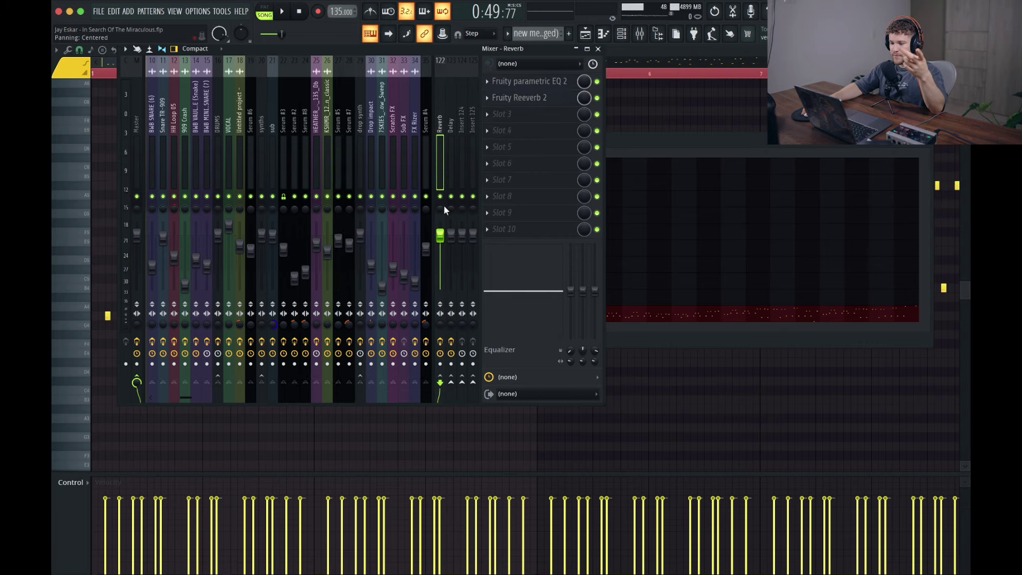
{"action": "key", "text": "space"}
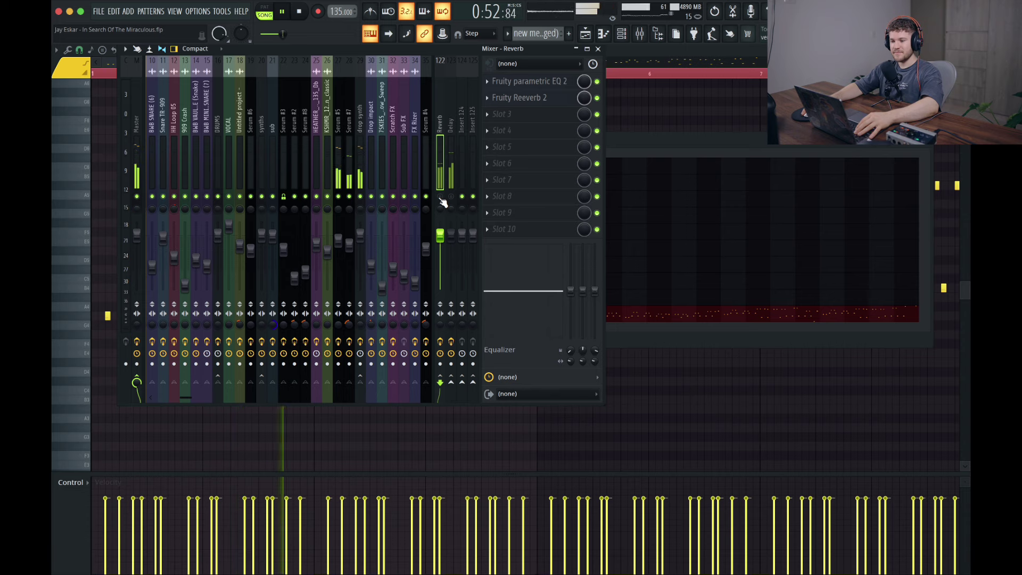
{"action": "key", "text": "space"}
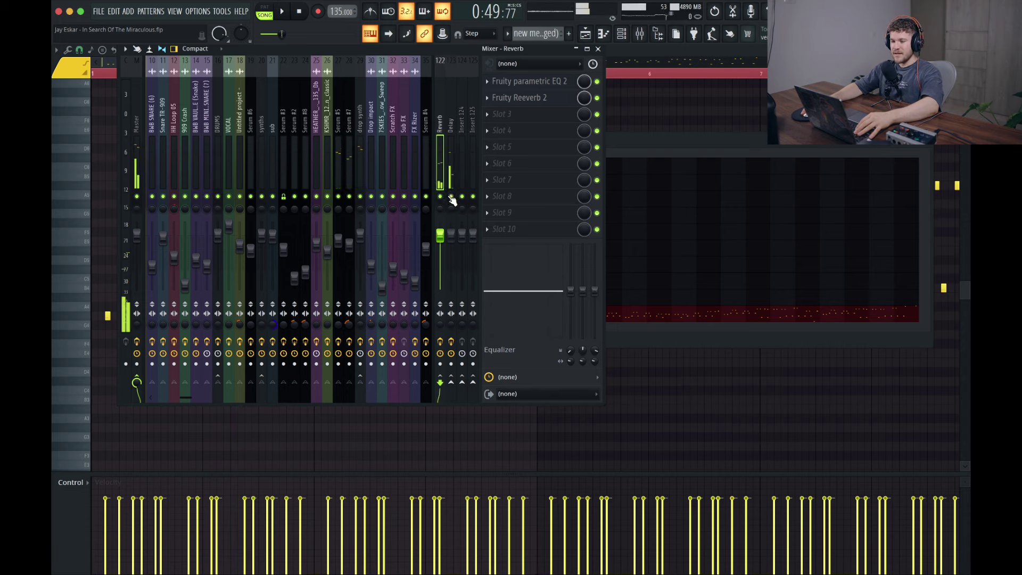
Inspect the built-in effects pages of the Serum #5 and Serum #7 synths, then return to the mixer.
{"action": "left_click", "coordinate": [347, 131]}
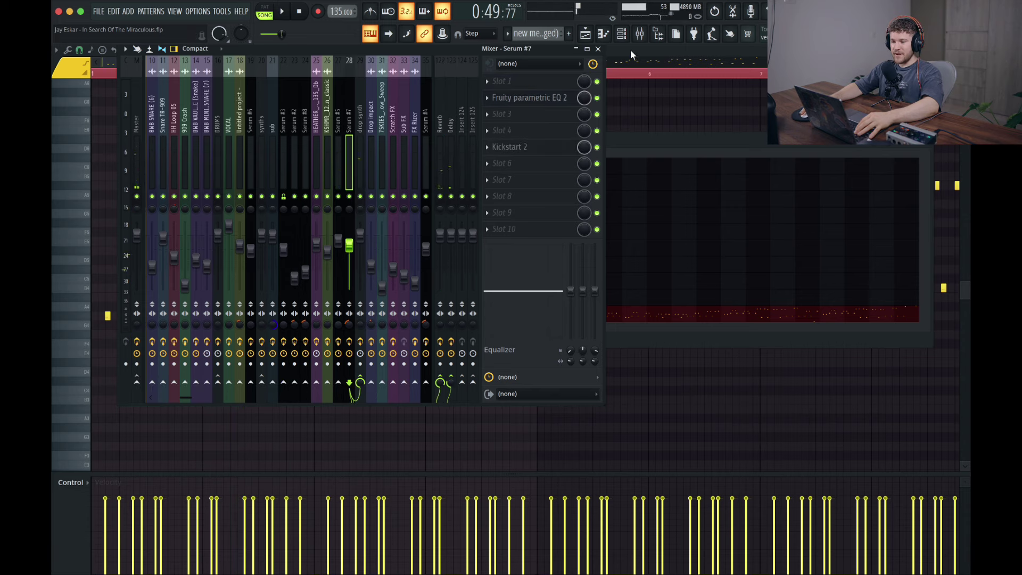
{"action": "key", "text": "F6"}
{"action": "left_click", "coordinate": [497, 265]}
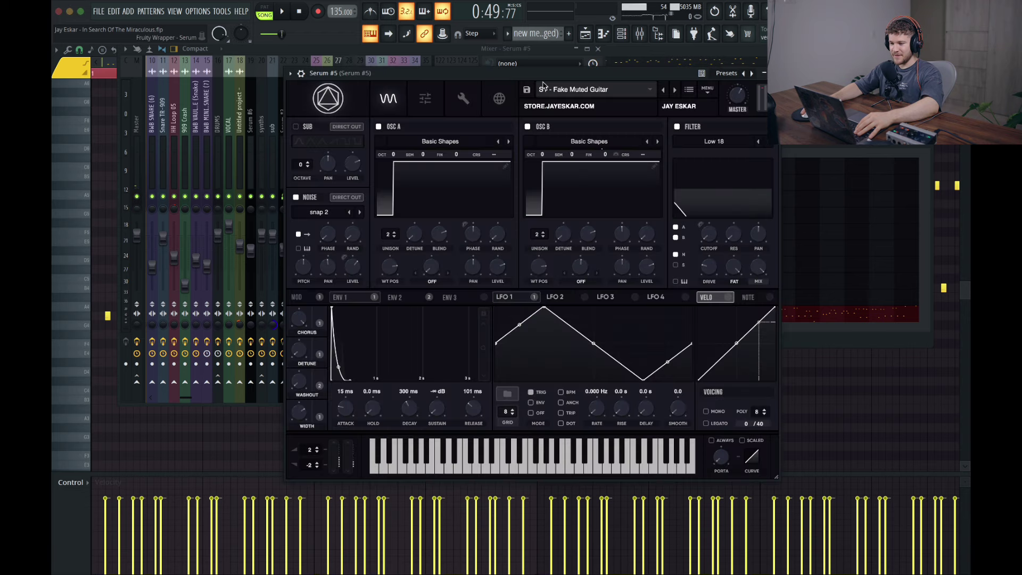
{"action": "left_click", "coordinate": [426, 100]}
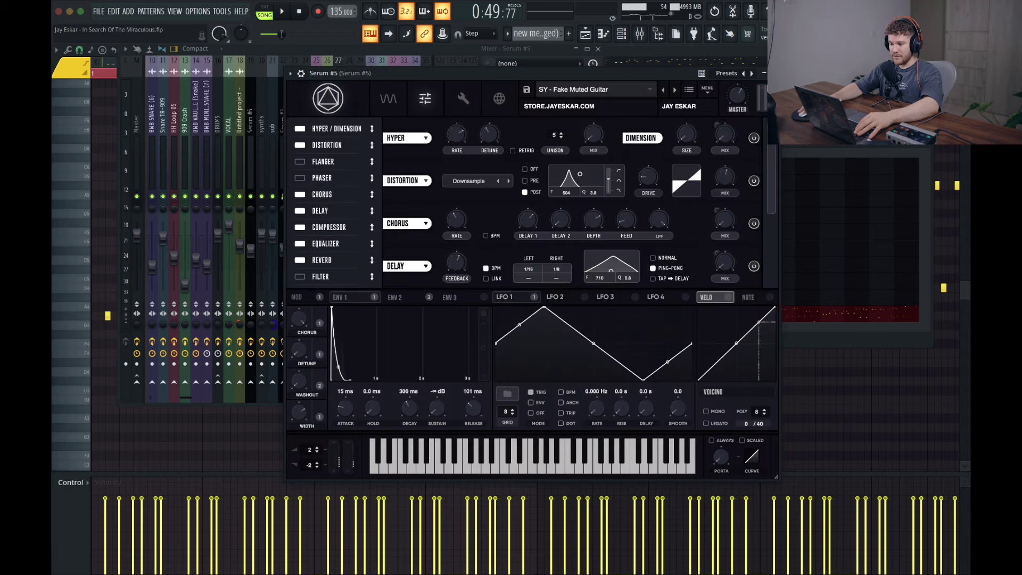
{"action": "left_click", "coordinate": [486, 264]}
{"action": "left_click", "coordinate": [491, 283]}
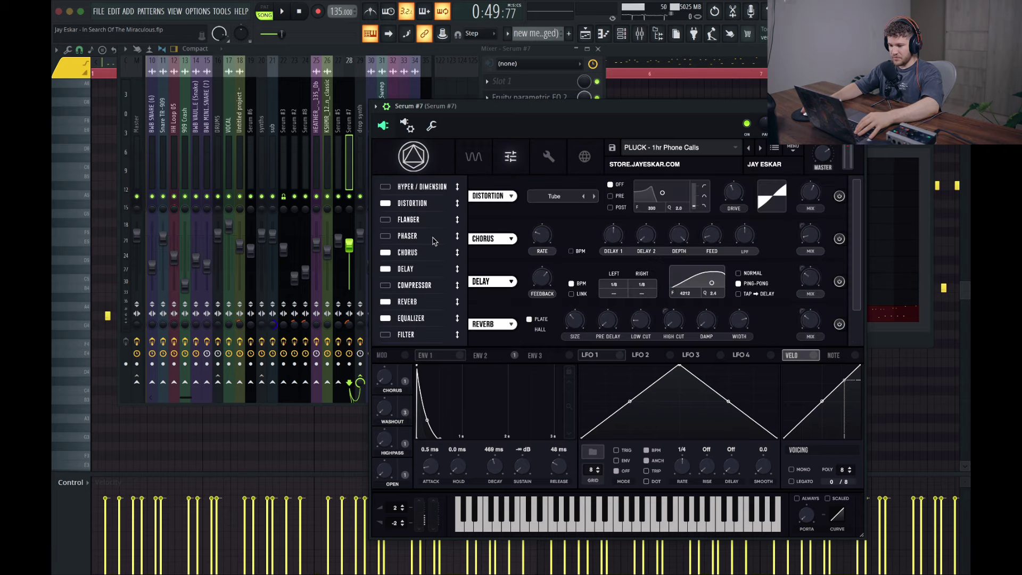
{"action": "left_click", "coordinate": [859, 106]}
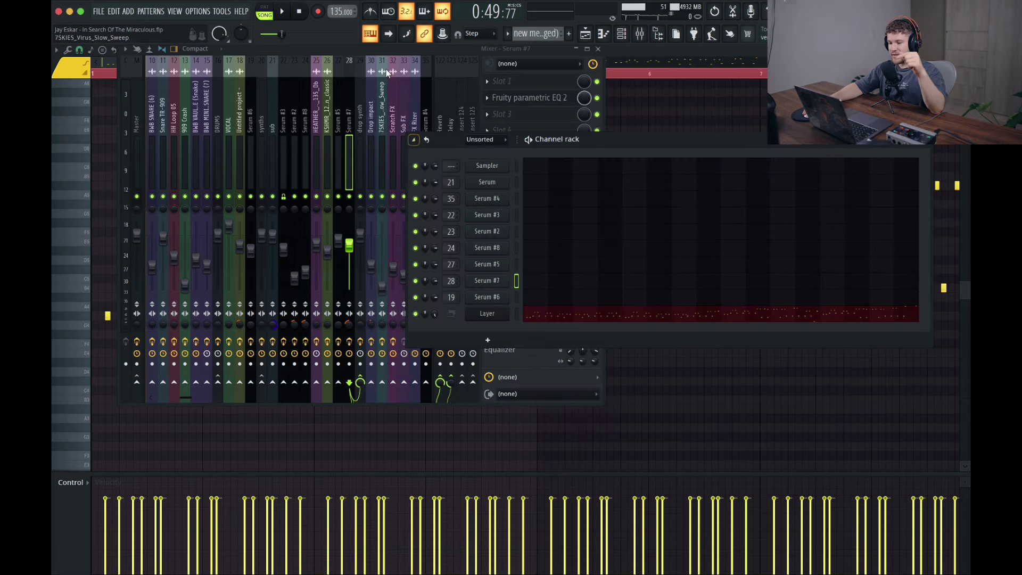
{"action": "left_click", "coordinate": [373, 50]}
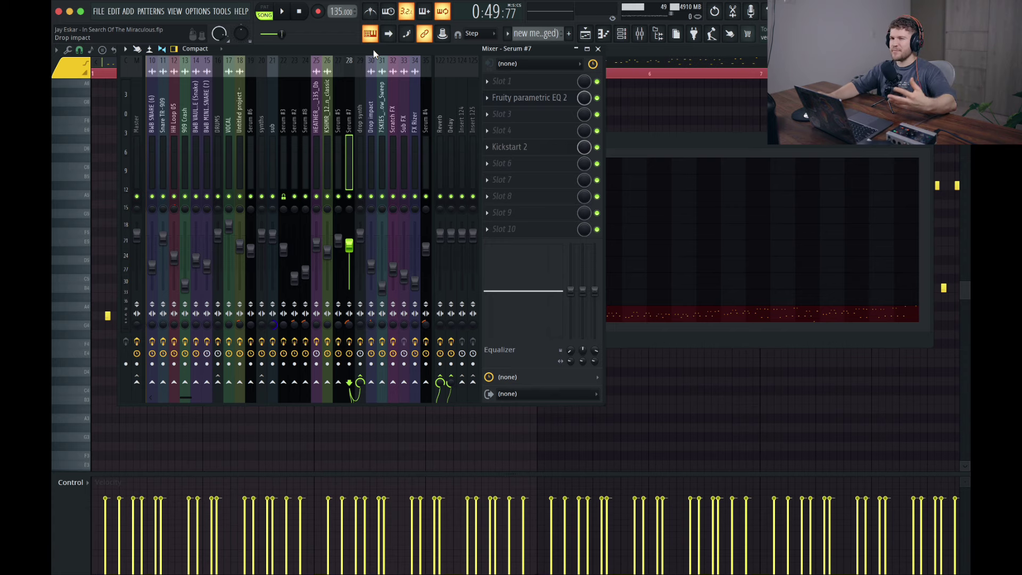
Inspect Pluralis on the Delay mixer track and Fruity Reeverb 2 on the Reverb track, closing each plugin.
{"action": "left_click", "coordinate": [452, 111]}
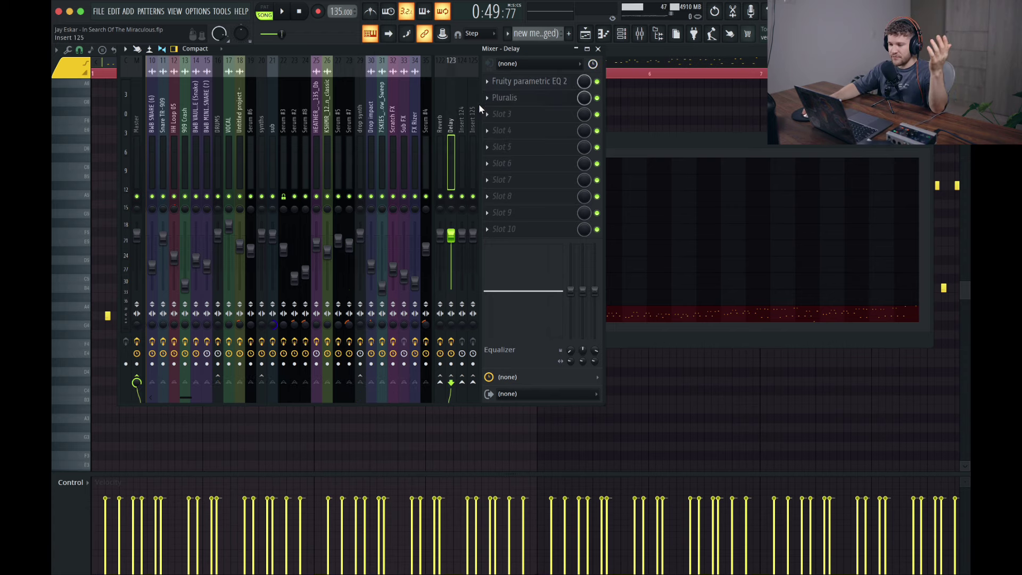
{"action": "left_click", "coordinate": [523, 101]}
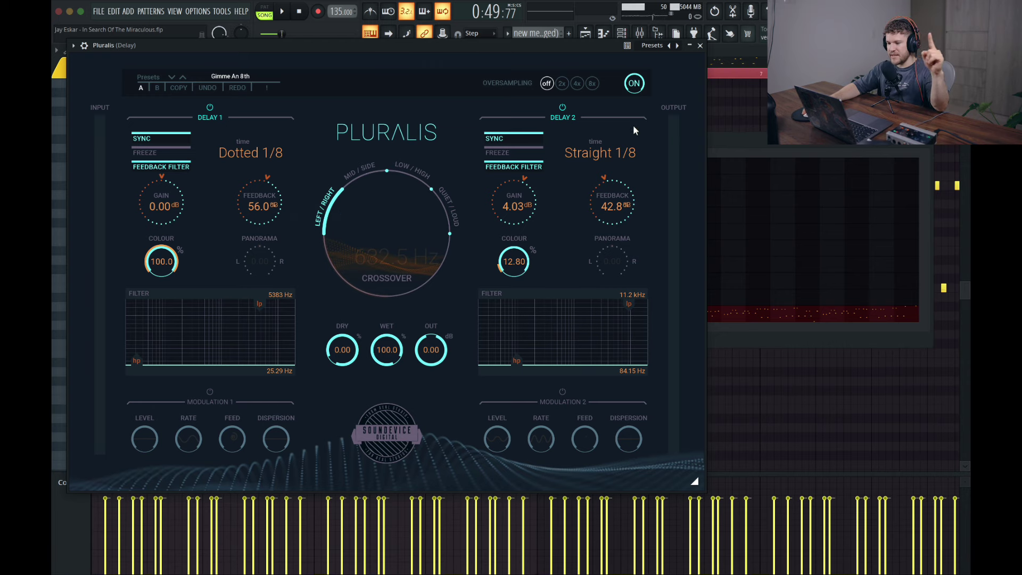
{"action": "key", "text": "Escape"}
{"action": "left_click", "coordinate": [440, 130]}
{"action": "left_click", "coordinate": [549, 100]}
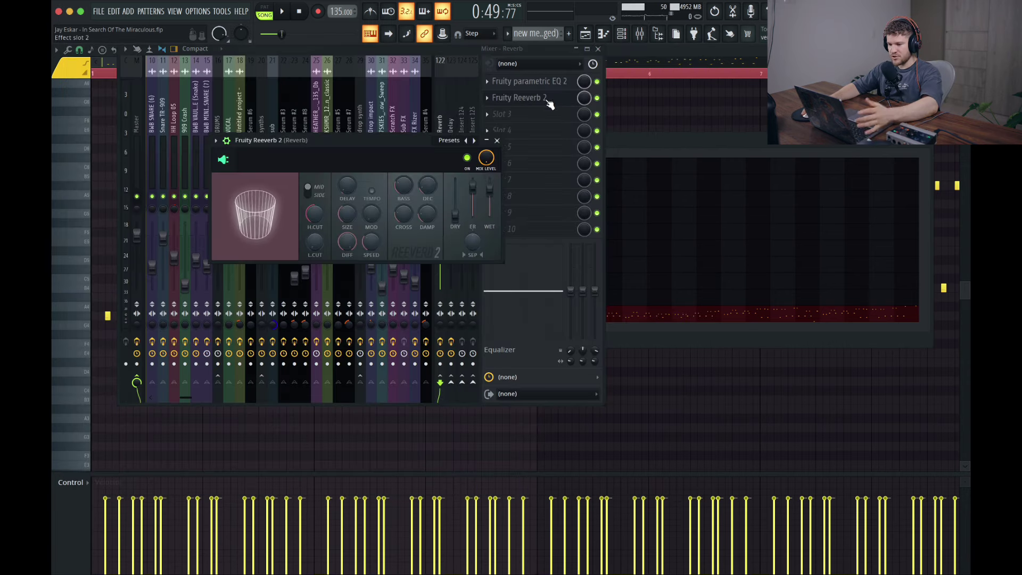
{"action": "key", "text": "Escape"}
Play the layered melody while viewing the Serum #7 and Serum #5 mixer tracks, then close the mixer and reposition the channel rack.
{"action": "key", "text": "space"}
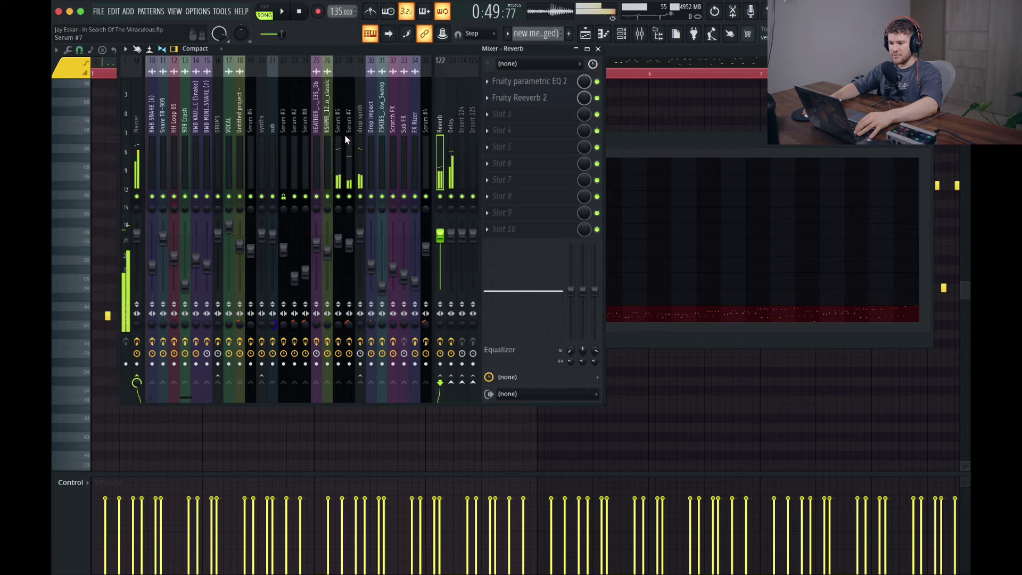
{"action": "left_click", "coordinate": [345, 130]}
{"action": "left_click", "coordinate": [337, 128]}
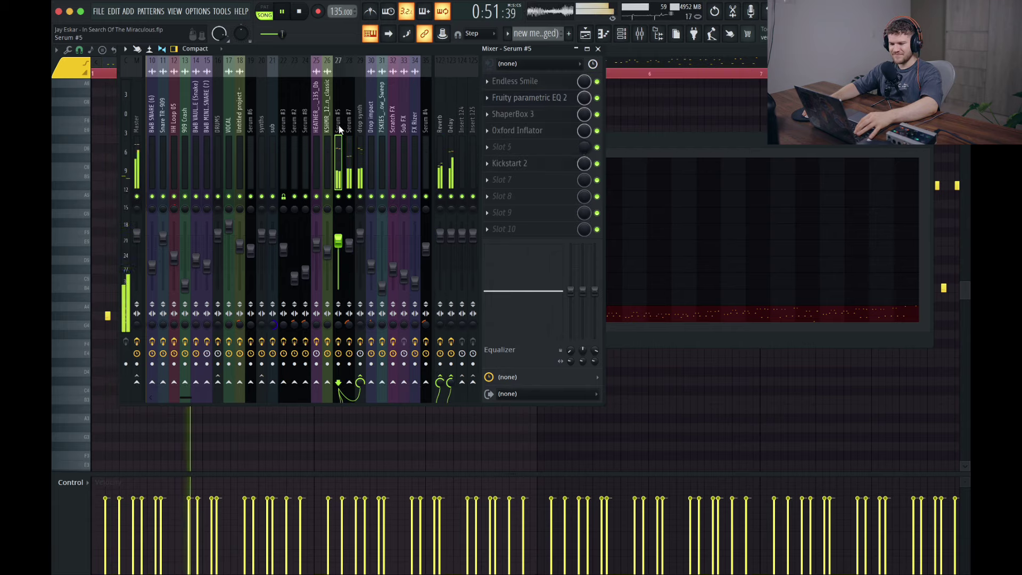
{"action": "left_click", "coordinate": [598, 48]}
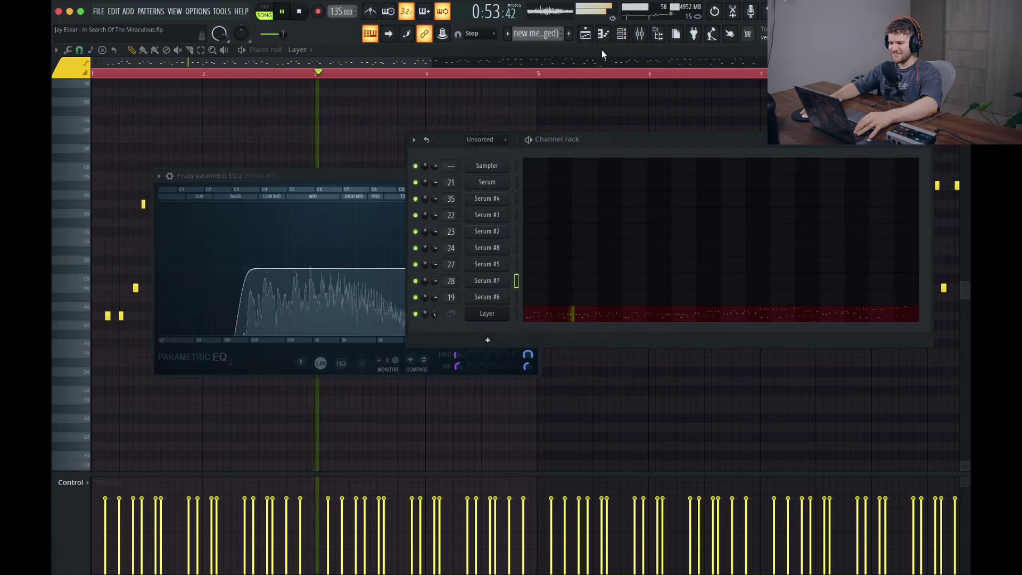
{"action": "left_click", "coordinate": [526, 177]}
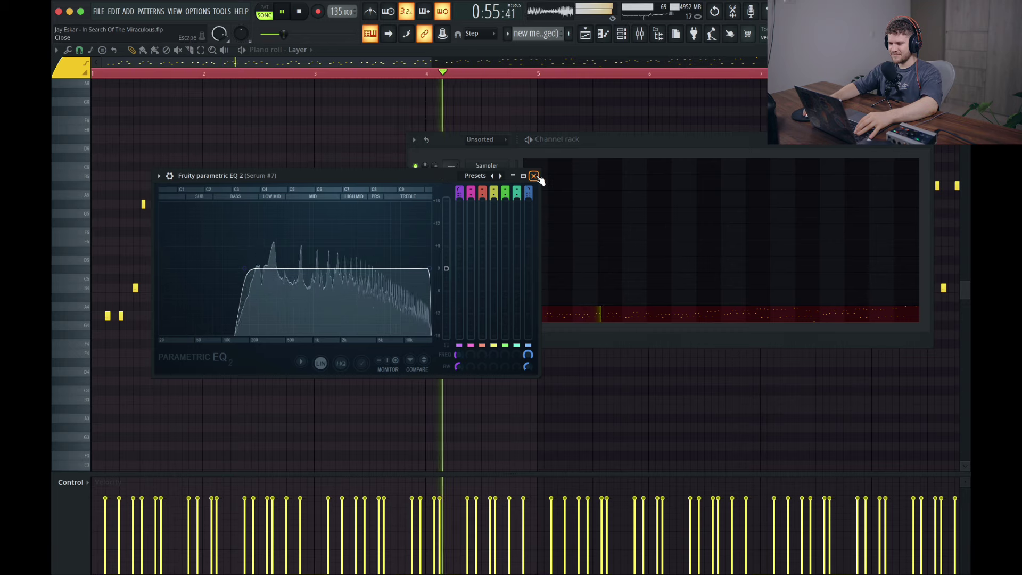
{"action": "left_click", "coordinate": [623, 148]}
{"action": "left_click_drag", "start_coordinate": [623, 148], "coordinate": [520, 151]}
{"action": "key", "text": "space"}
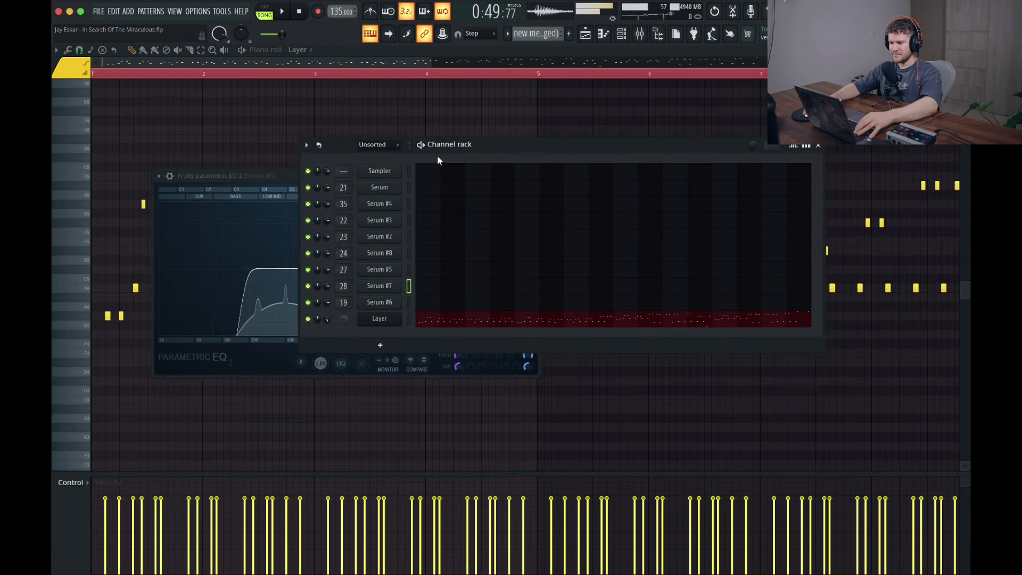
Reopen the mixer and inspect the Fruity parametric EQ 2 curve on the Reverb track.
{"action": "left_click", "coordinate": [289, 174]}
{"action": "left_click", "coordinate": [640, 34]}
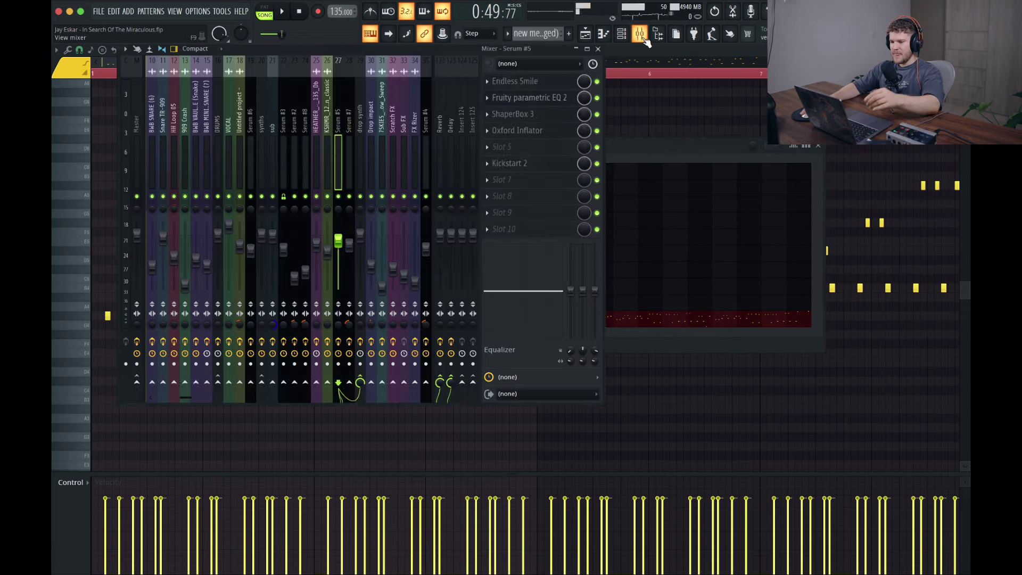
{"action": "left_click", "coordinate": [559, 83]}
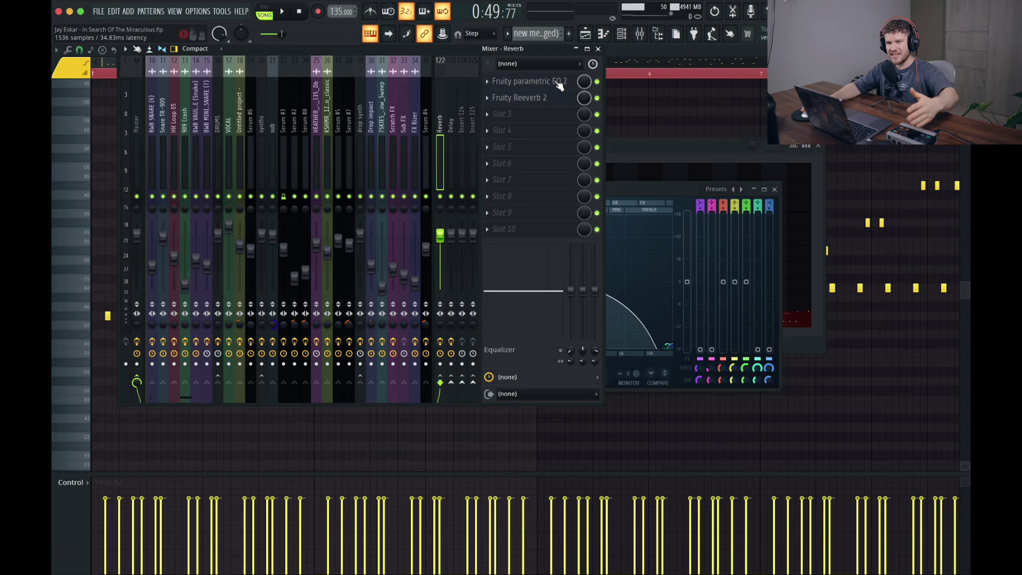
{"action": "left_click", "coordinate": [559, 84]}
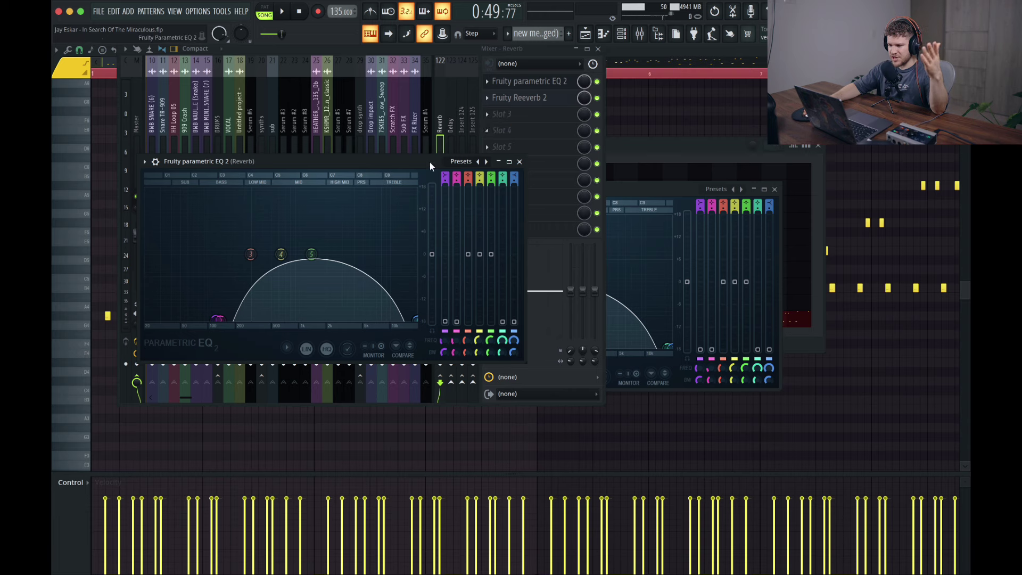
{"action": "left_click_drag", "start_coordinate": [429, 162], "coordinate": [519, 154]}
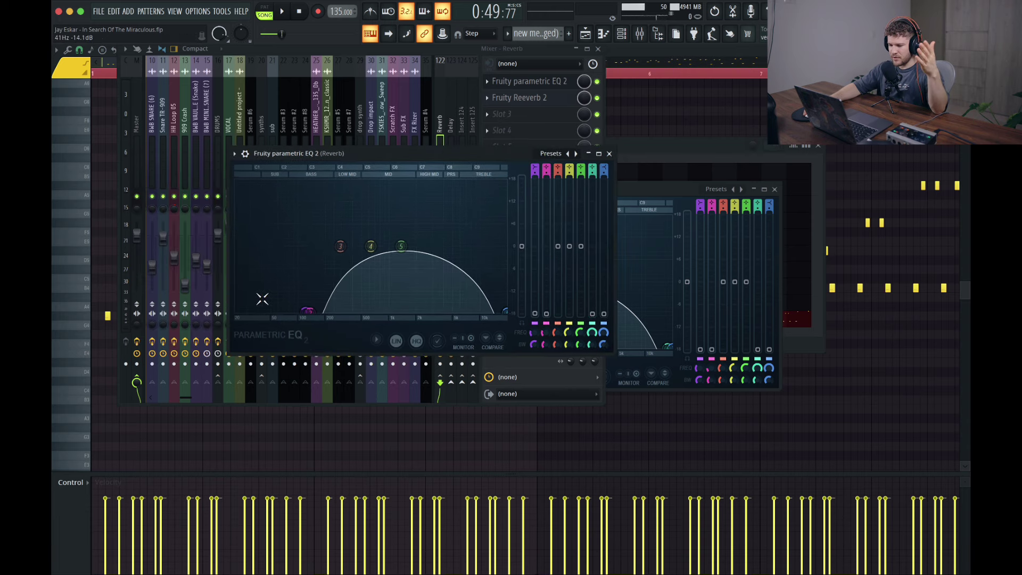
Inspect Fruity Reeverb 2 on the Reverb mixer track and the Fruity parametric EQ 2 curve on the Delay track, closing each plugin.
{"action": "left_click", "coordinate": [537, 98]}
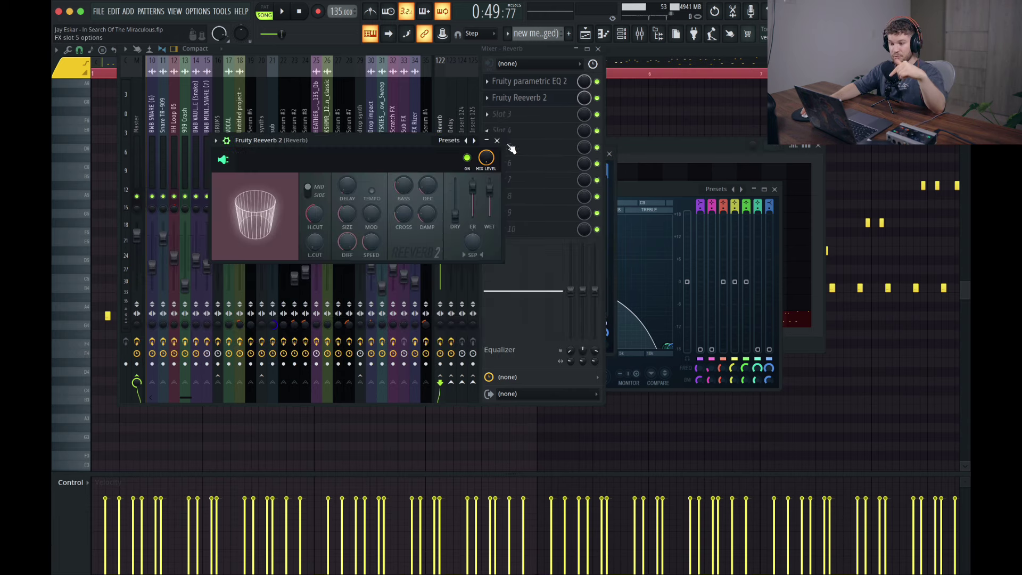
{"action": "left_click", "coordinate": [498, 140]}
{"action": "left_click", "coordinate": [452, 108]}
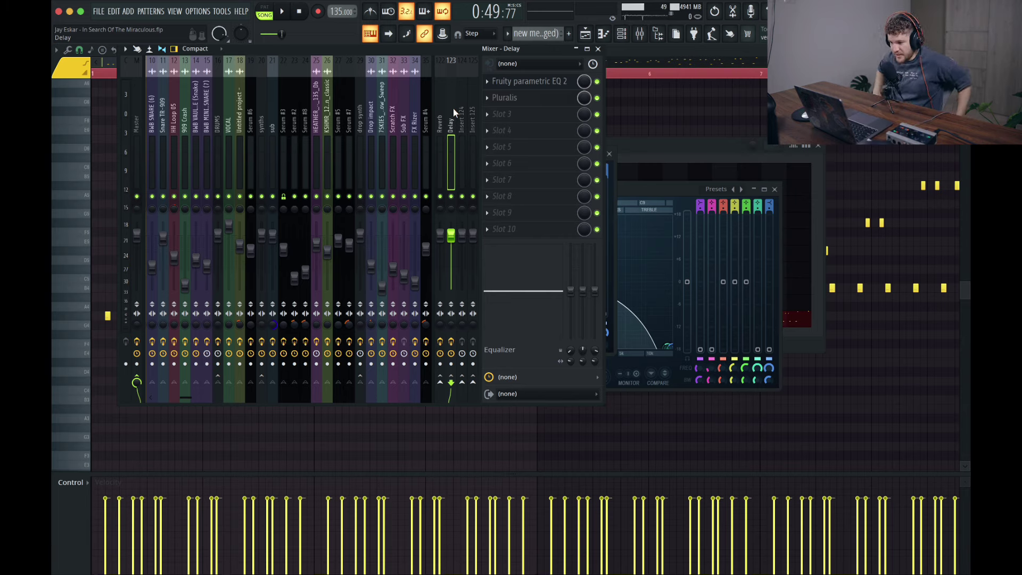
{"action": "left_click", "coordinate": [563, 86]}
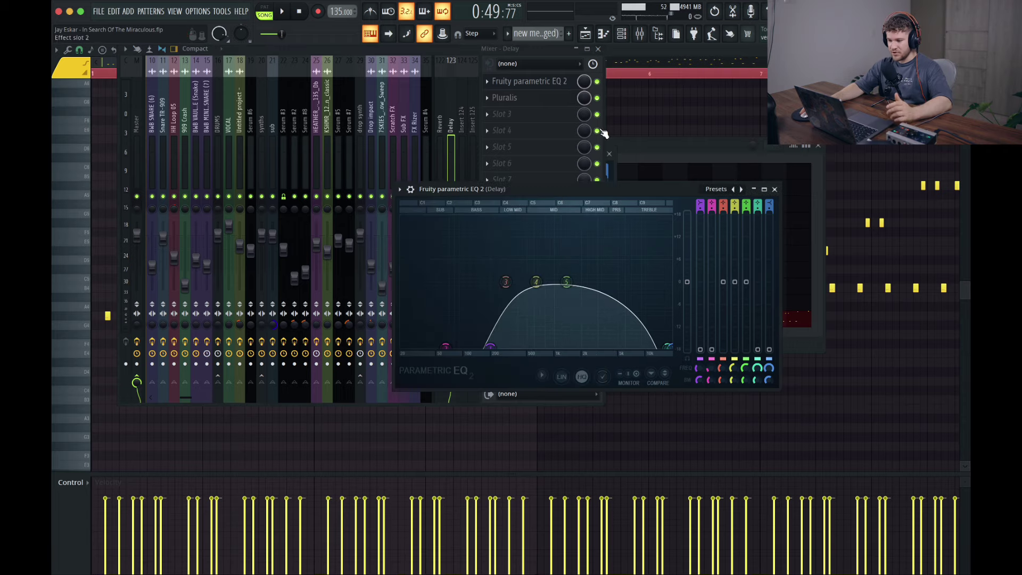
{"action": "left_click_drag", "start_coordinate": [615, 187], "coordinate": [592, 146]}
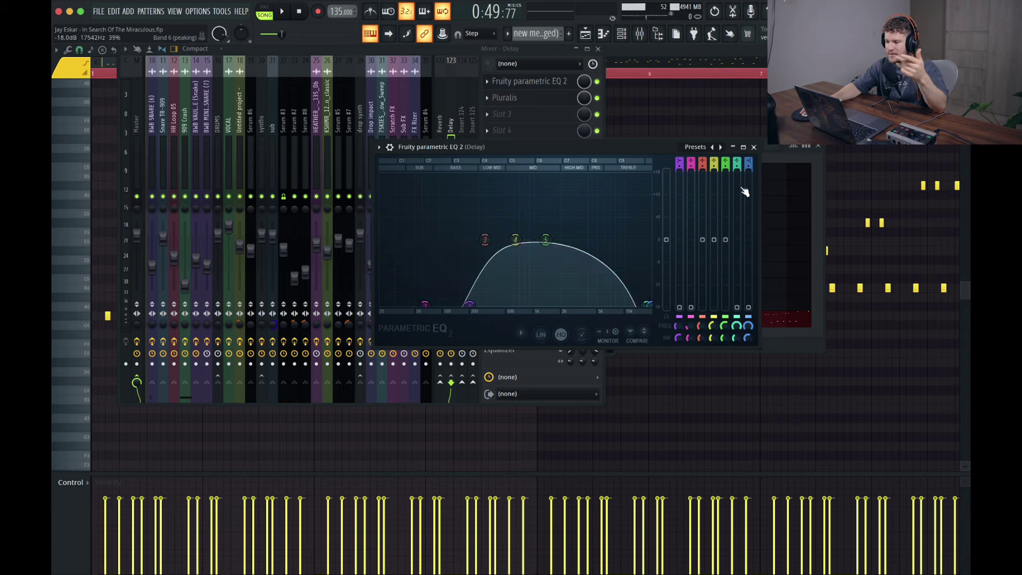
{"action": "left_click", "coordinate": [754, 147]}
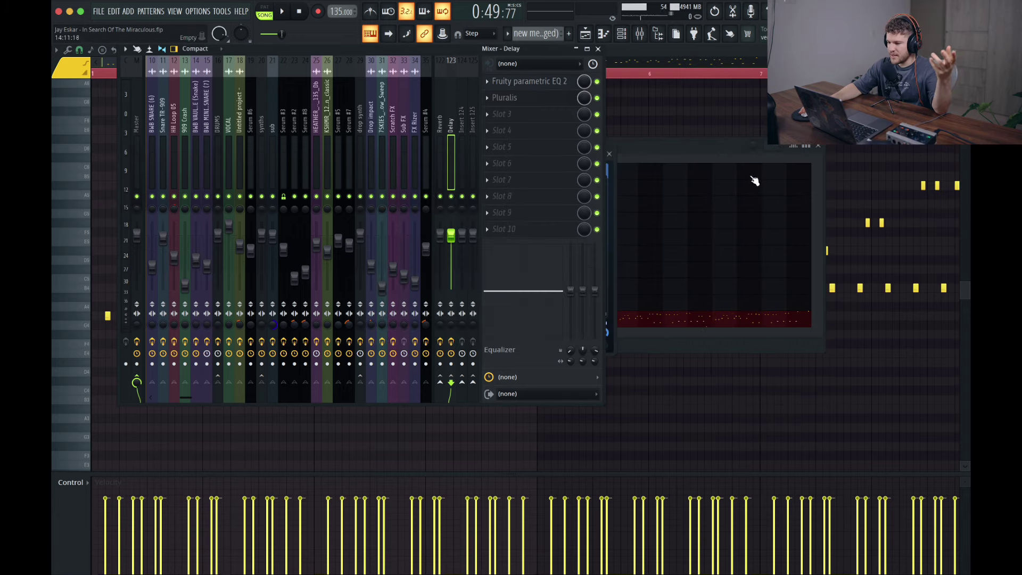
Recheck the Fruity parametric EQ 2 curve on the Delay track, return to the Reverb track and close the mixer.
{"action": "left_click", "coordinate": [551, 85]}
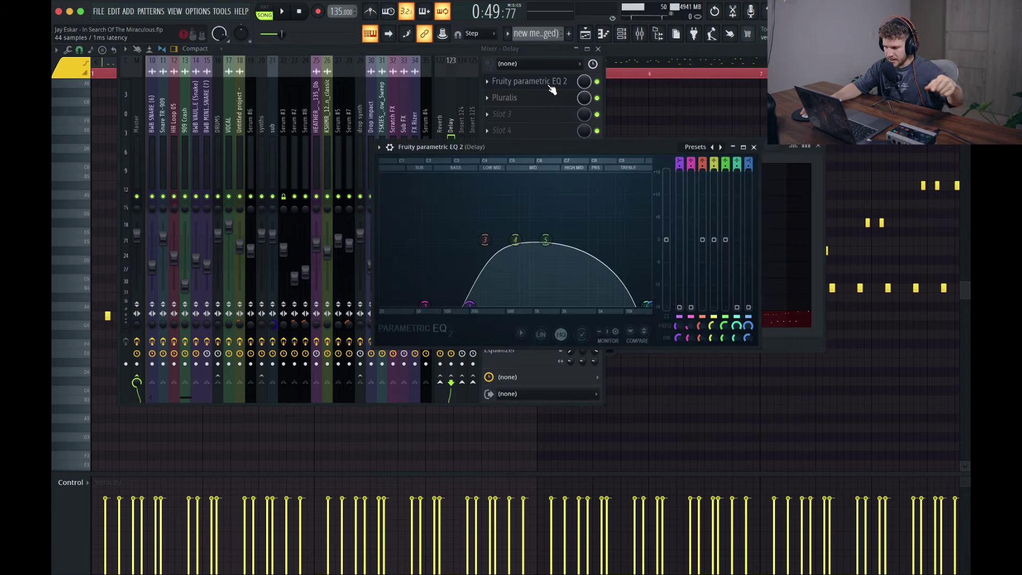
{"action": "left_click", "coordinate": [439, 117]}
{"action": "left_click", "coordinate": [598, 49]}
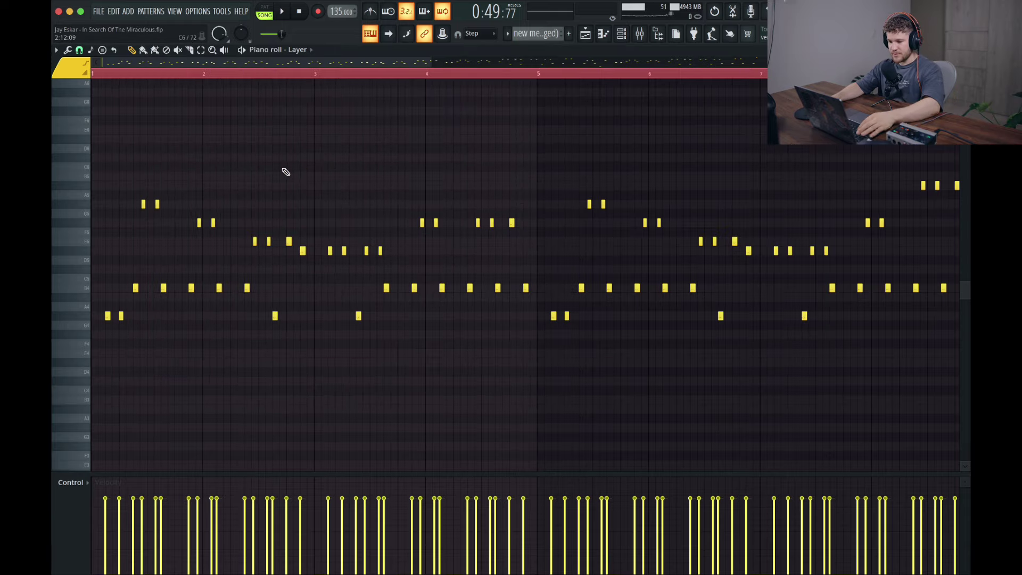
Play the layered melody through while following its notes in the piano roll, then return to the playlist.
{"action": "scroll", "coordinate": [282, 172], "scroll_direction": "down", "scroll_amount": 3}
{"action": "scroll", "coordinate": [148, 183], "scroll_direction": "down", "scroll_amount": 4}
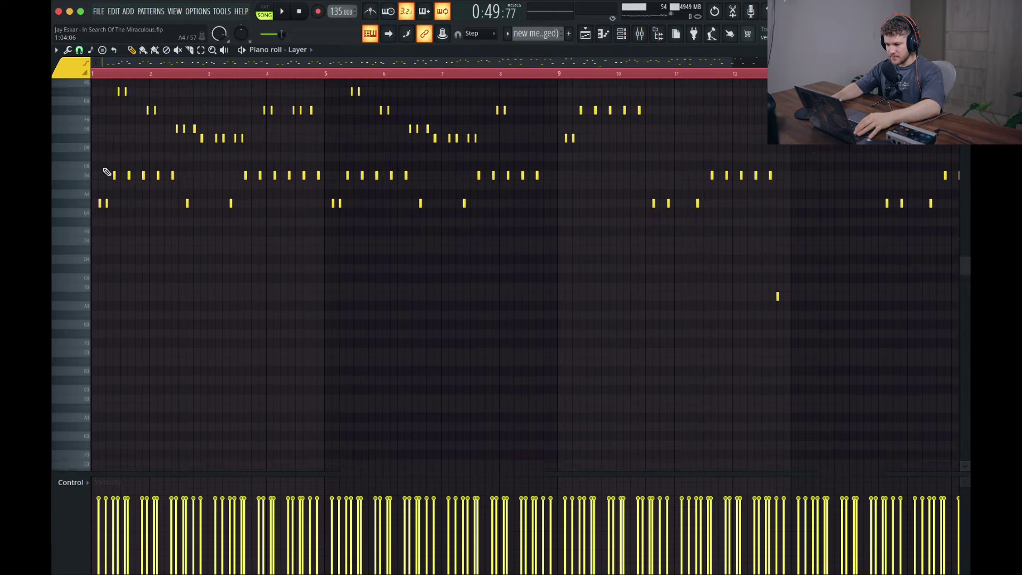
{"action": "scroll", "coordinate": [112, 170], "scroll_direction": "up", "scroll_amount": 4}
{"action": "scroll", "coordinate": [119, 169], "scroll_direction": "down", "scroll_amount": 2}
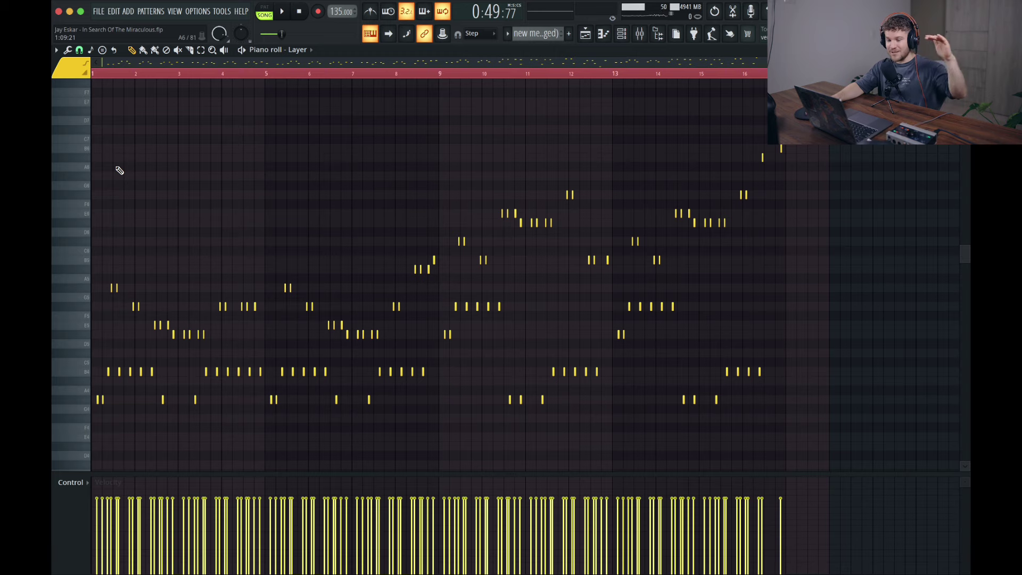
{"action": "scroll", "coordinate": [120, 171], "scroll_direction": "down", "scroll_amount": 3}
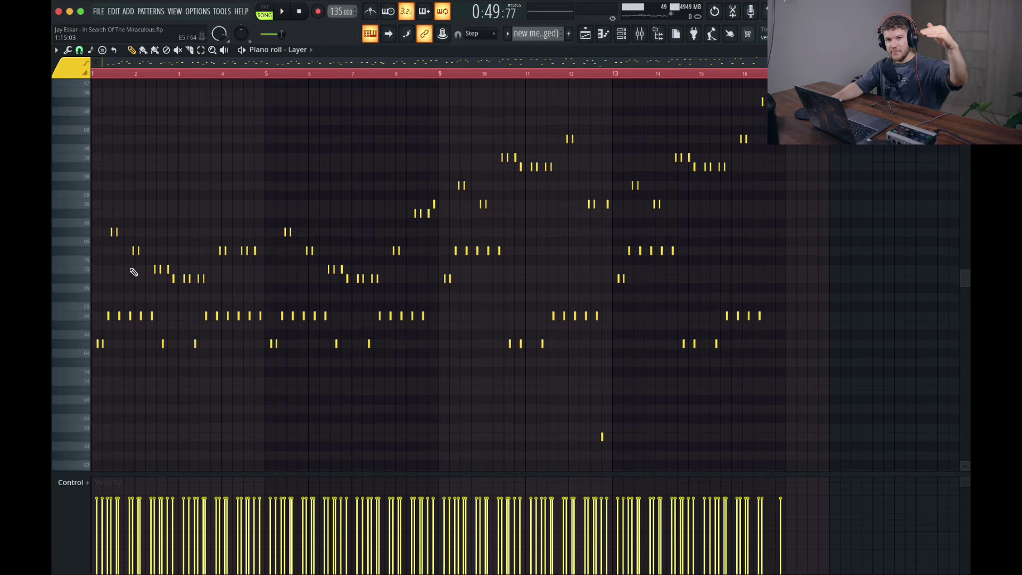
{"action": "key", "text": "space"}
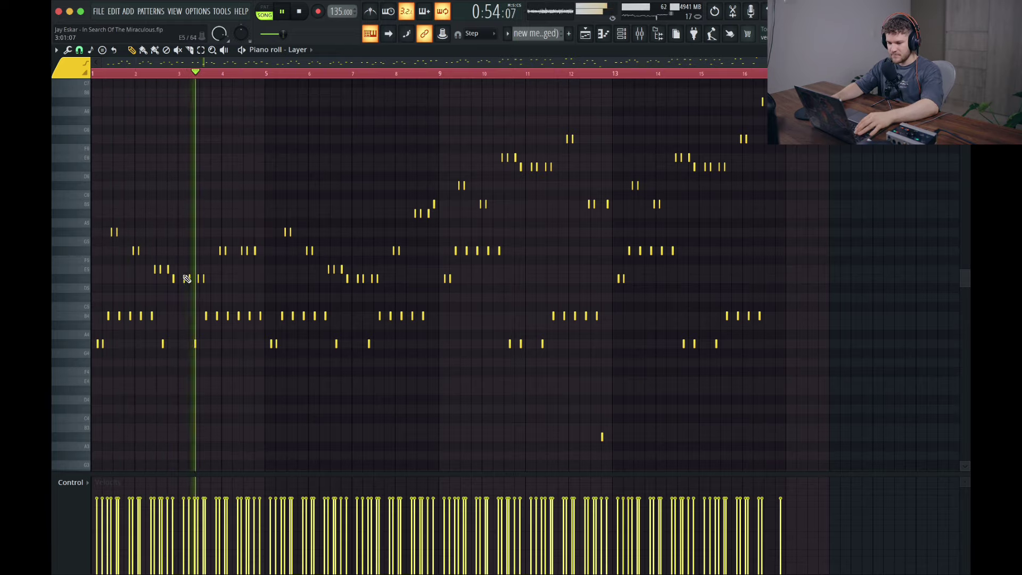
{"action": "scroll", "coordinate": [201, 263], "scroll_direction": "up", "scroll_amount": 4}
{"action": "scroll", "coordinate": [277, 238], "scroll_direction": "up", "scroll_amount": 4}
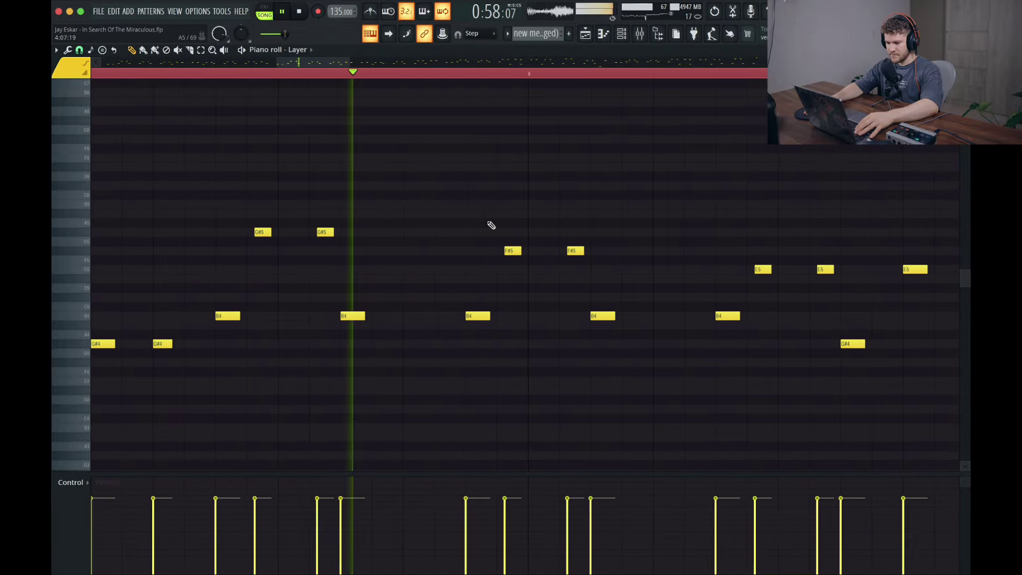
{"action": "scroll", "coordinate": [462, 224], "scroll_direction": "down", "scroll_amount": 4}
{"action": "scroll", "coordinate": [458, 221], "scroll_direction": "down", "scroll_amount": 4}
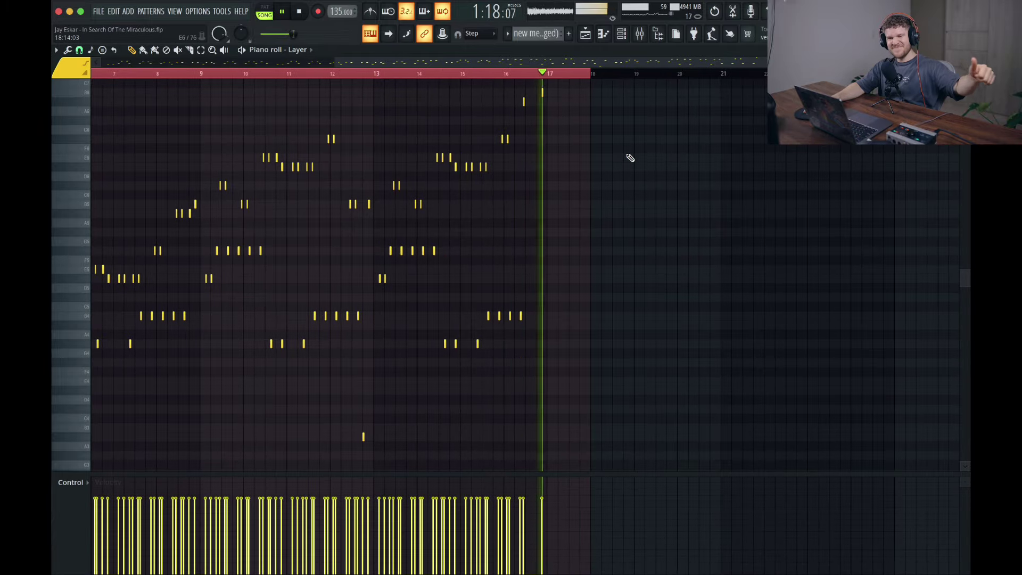
{"action": "key", "text": "Escape"}
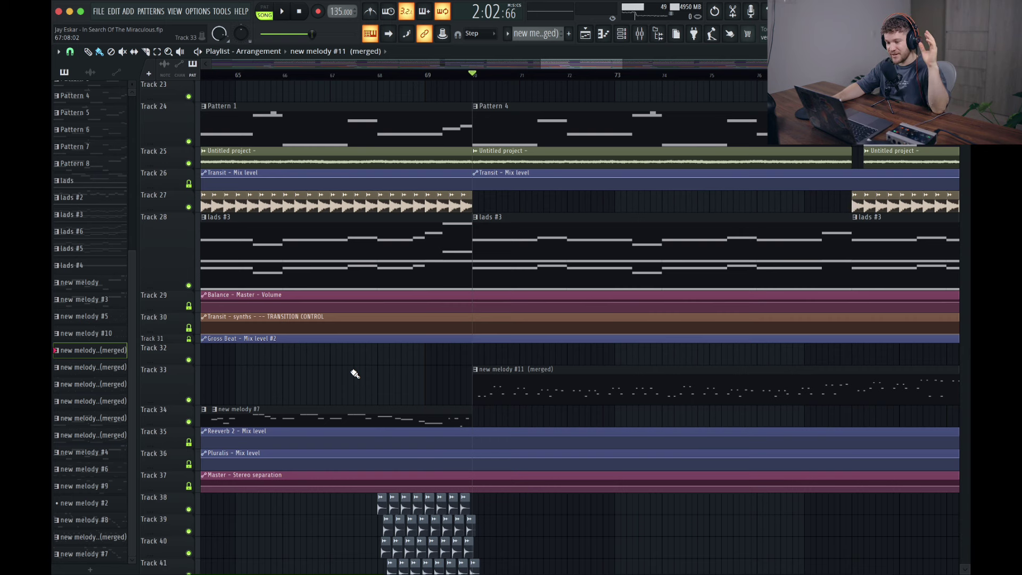
Play the arrangement from bar 70 where new melody #11 (merged) starts, stop it, then briefly check the mixer.
{"action": "key", "text": "space"}
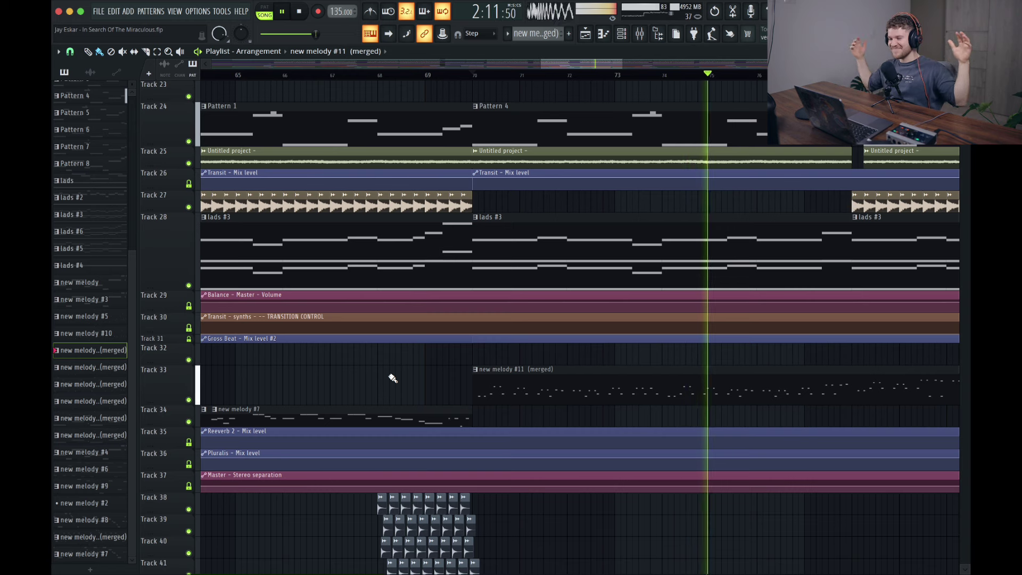
{"action": "key", "text": "space"}
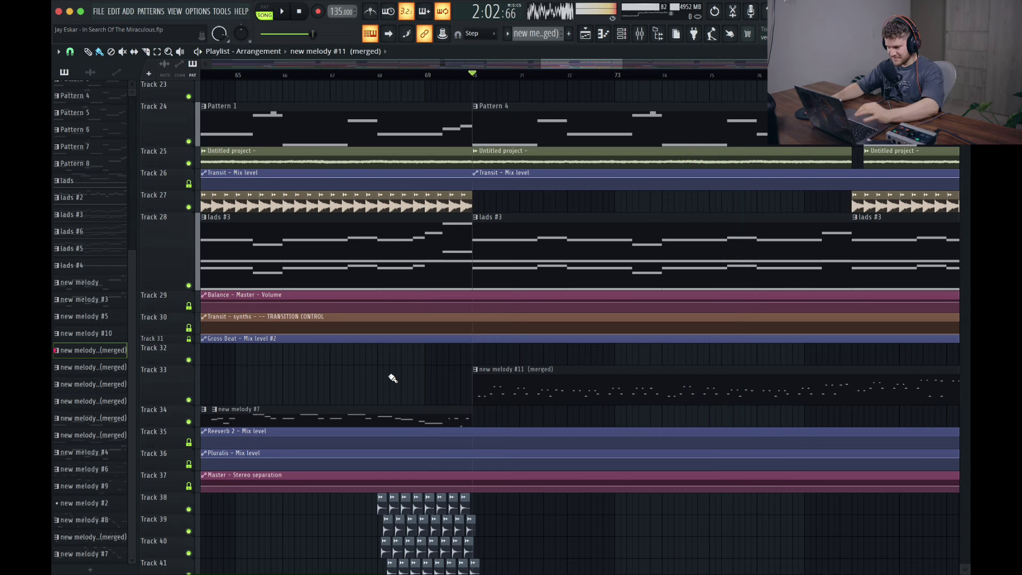
{"action": "left_click", "coordinate": [640, 33]}
{"action": "left_click", "coordinate": [600, 48]}
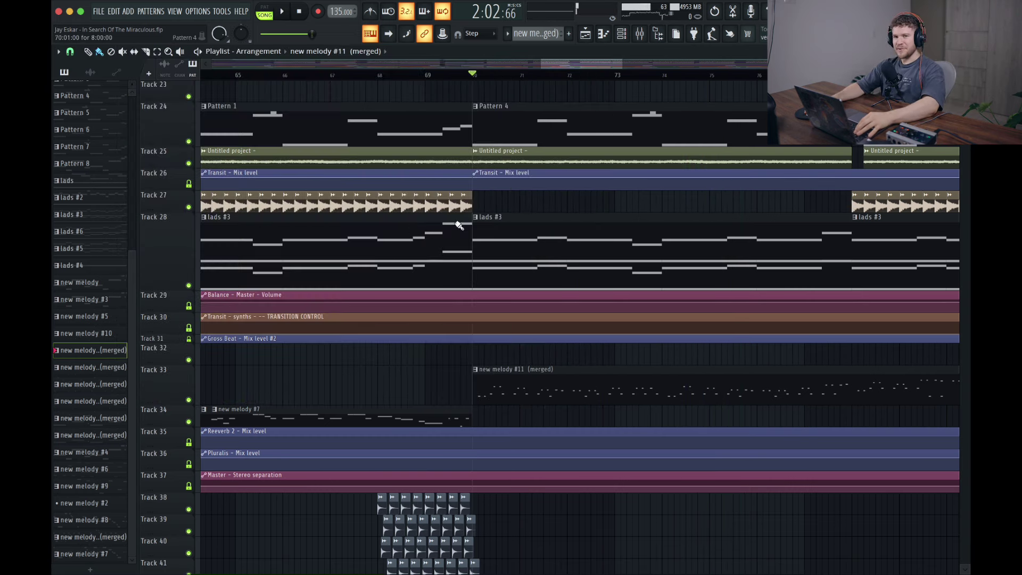
Move the playback position to bar 102 at the start of Pattern 6 and play the arrangement from there.
{"action": "scroll", "coordinate": [449, 240], "scroll_direction": "up", "scroll_amount": 4}
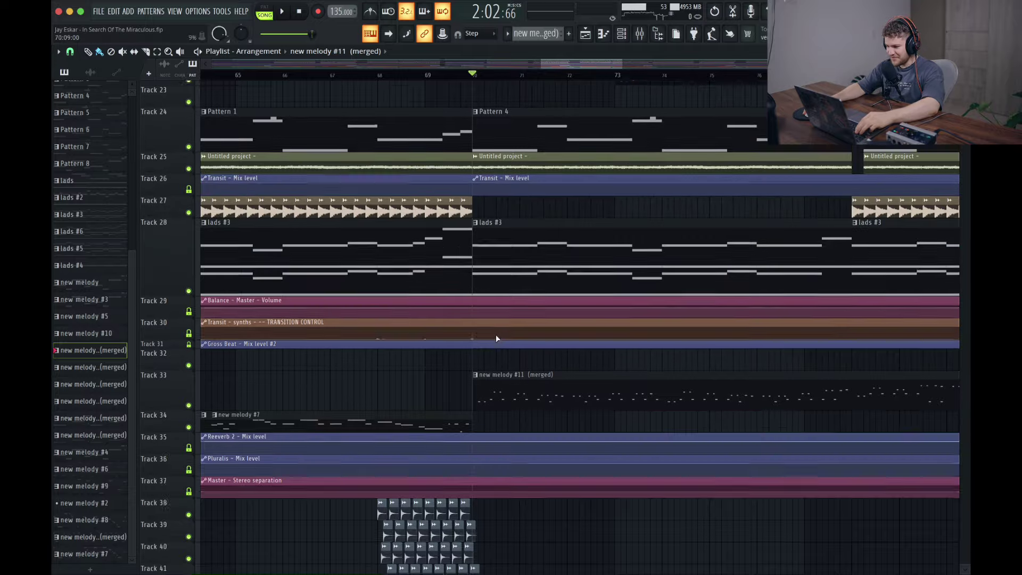
{"action": "scroll", "coordinate": [520, 282], "scroll_direction": "down", "scroll_amount": 5}
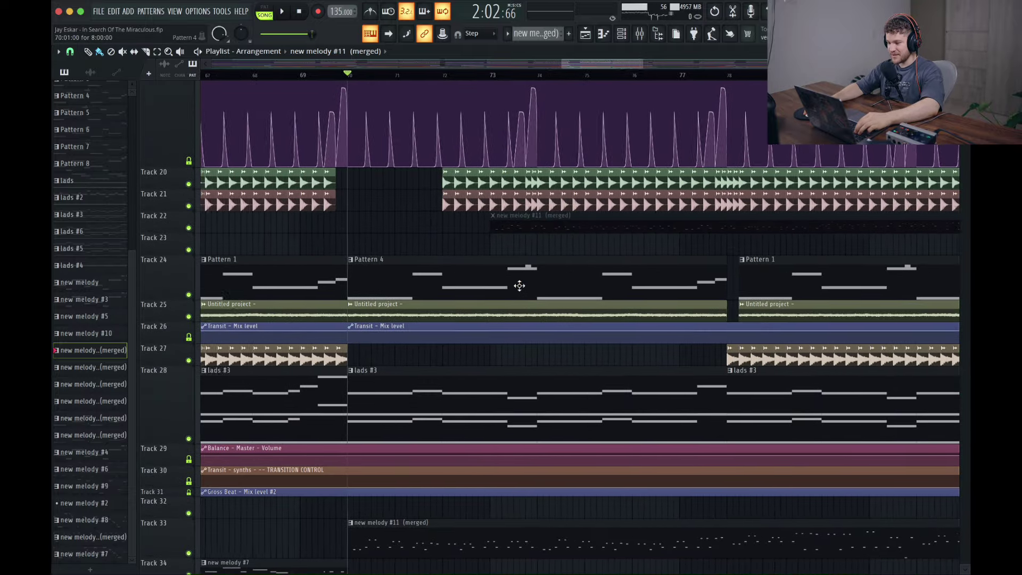
{"action": "scroll", "coordinate": [617, 293], "scroll_direction": "down", "scroll_amount": 1}
{"action": "scroll", "coordinate": [591, 282], "scroll_direction": "down", "scroll_amount": 2}
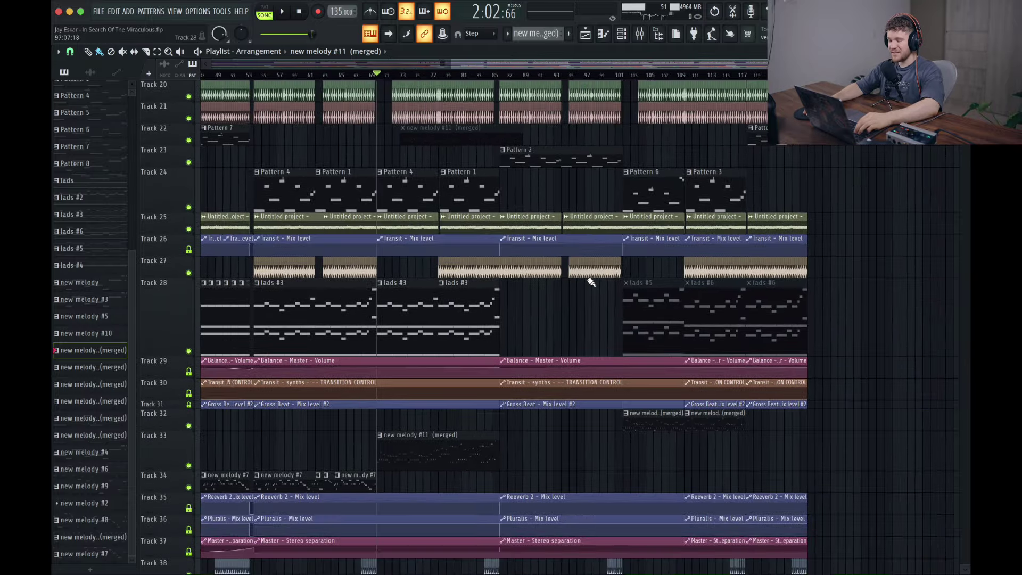
{"action": "left_click", "coordinate": [613, 76]}
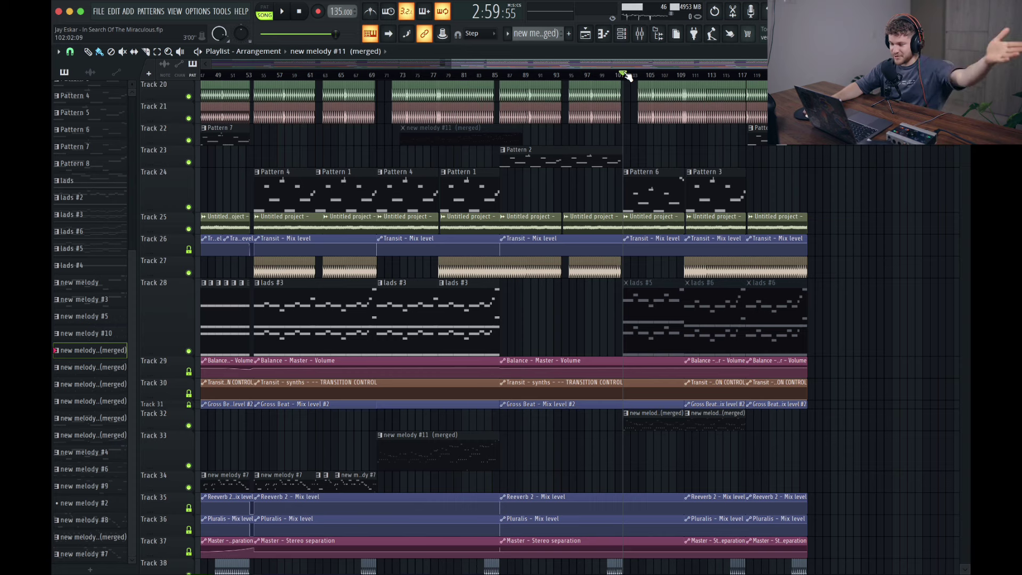
{"action": "scroll", "coordinate": [695, 282], "scroll_direction": "up", "scroll_amount": 3}
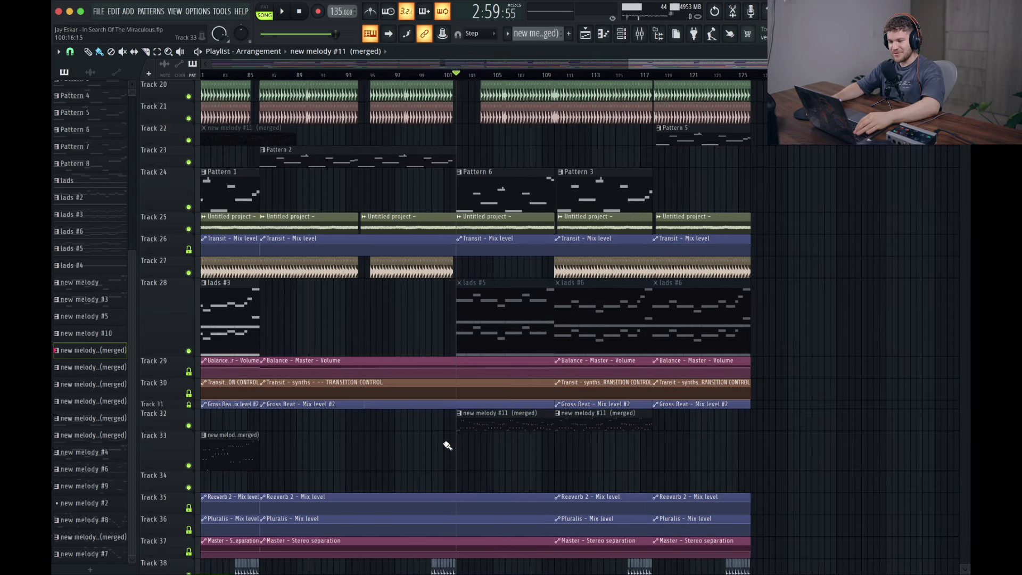
{"action": "key", "text": "space"}
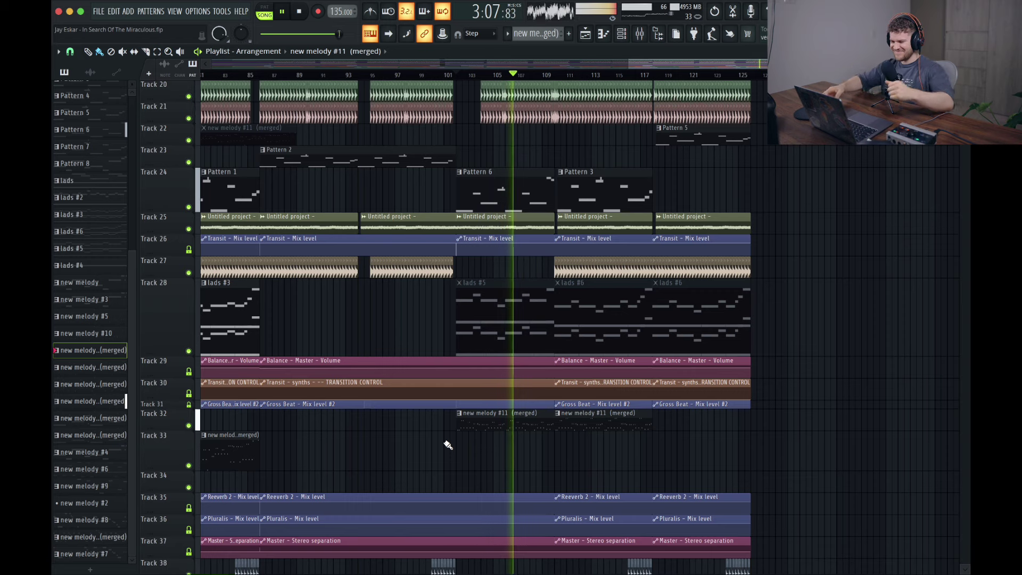
Inspect the Serum notes of Pattern 6 and Pattern 2 in the piano roll during playback, then stop in the playlist.
{"action": "scroll", "coordinate": [473, 365], "scroll_direction": "left", "scroll_amount": 3}
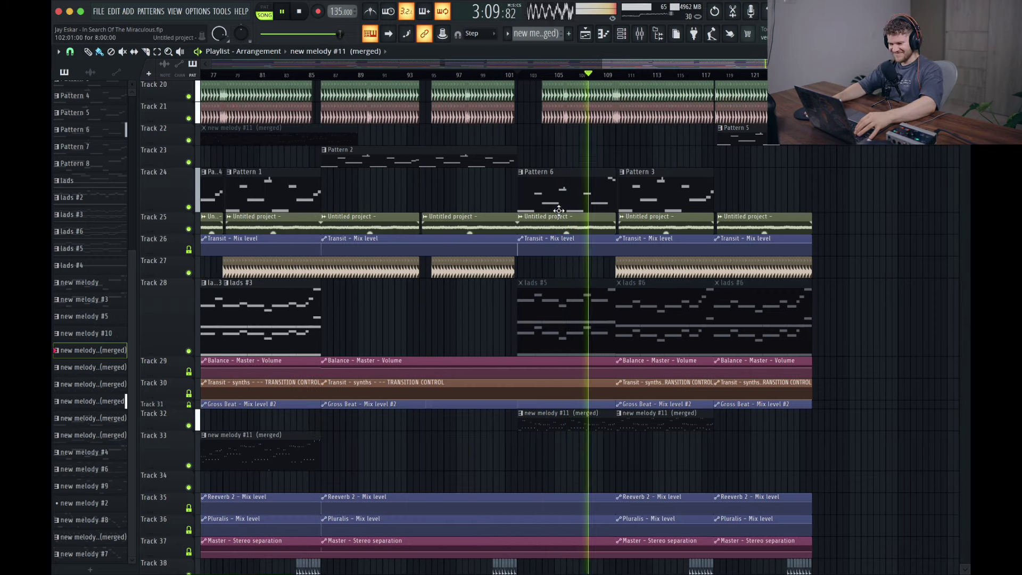
{"action": "double_click", "coordinate": [543, 189]}
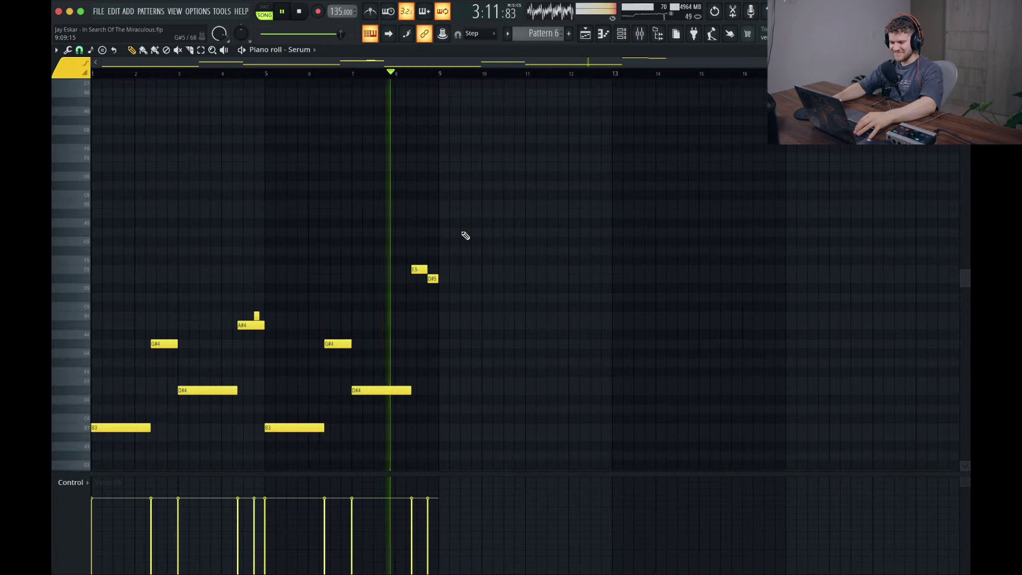
{"action": "key", "text": "F5"}
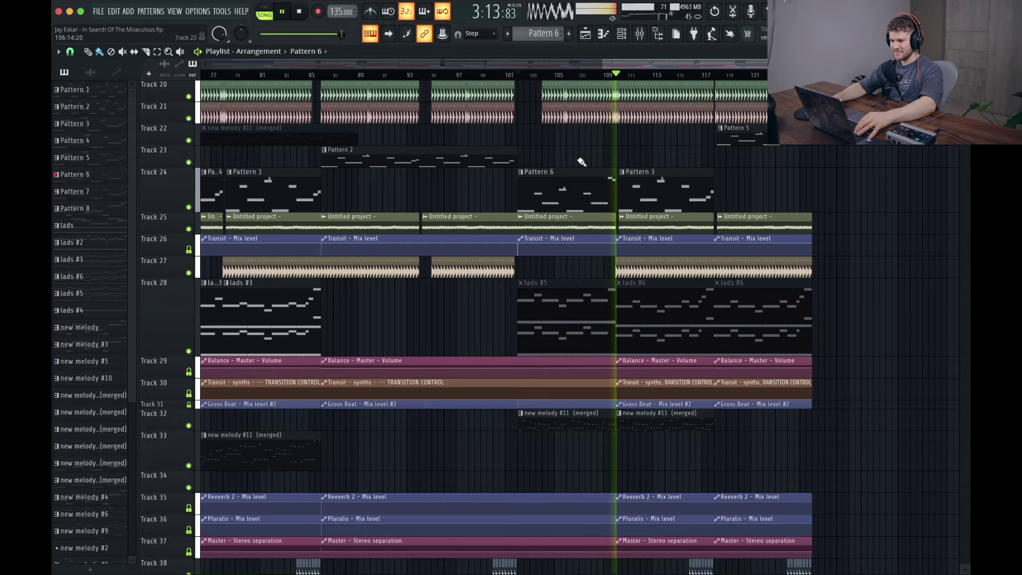
{"action": "scroll", "coordinate": [533, 161], "scroll_direction": "left", "scroll_amount": 2}
{"action": "double_click", "coordinate": [497, 160]}
{"action": "scroll", "coordinate": [456, 258], "scroll_direction": "left", "scroll_amount": 5}
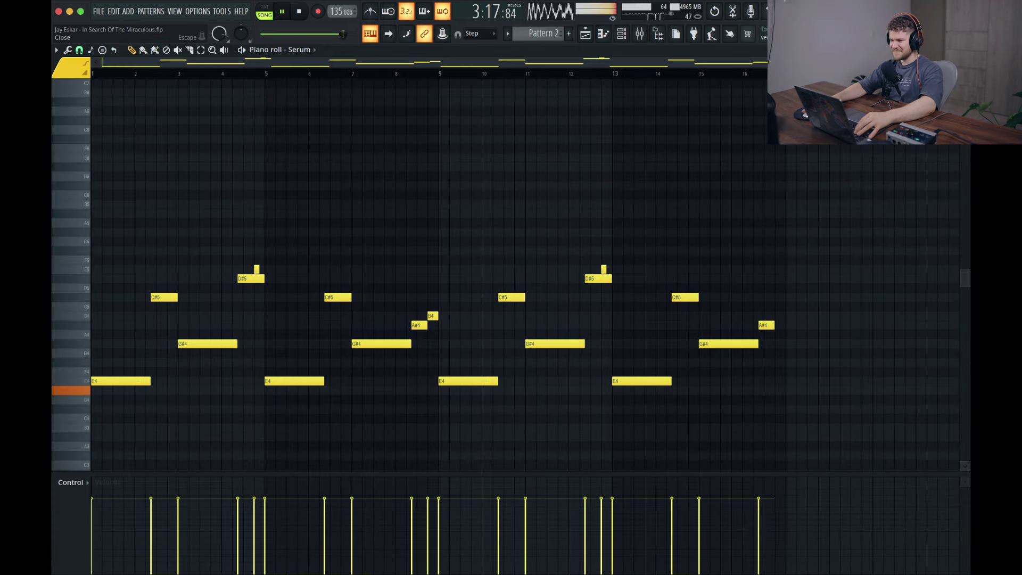
{"action": "key", "text": "F5"}
{"action": "key", "text": "space"}
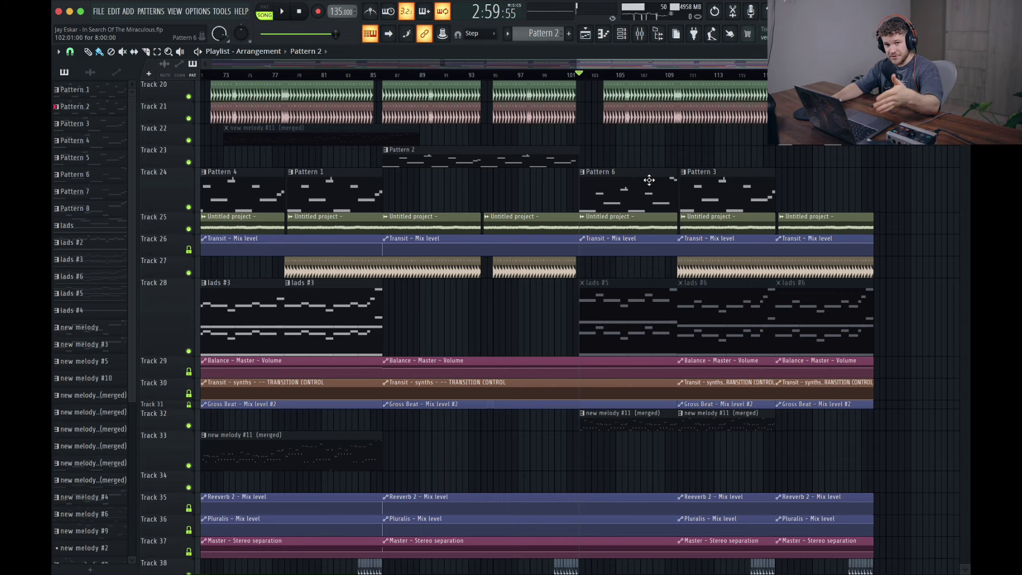
Compare the notes of Pattern 6 with the new melody #11 (merged) clip on Track 32, returning to the playlist.
{"action": "double_click", "coordinate": [602, 194]}
{"action": "scroll", "coordinate": [367, 210], "scroll_direction": "left", "scroll_amount": 2}
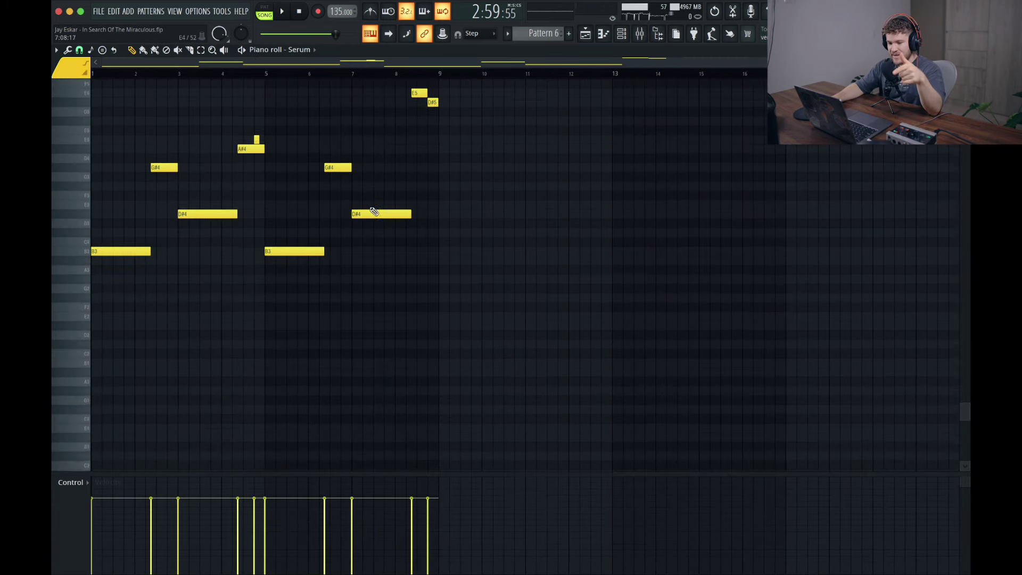
{"action": "scroll", "coordinate": [346, 211], "scroll_direction": "down", "scroll_amount": 4}
{"action": "scroll", "coordinate": [223, 210], "scroll_direction": "up", "scroll_amount": 3}
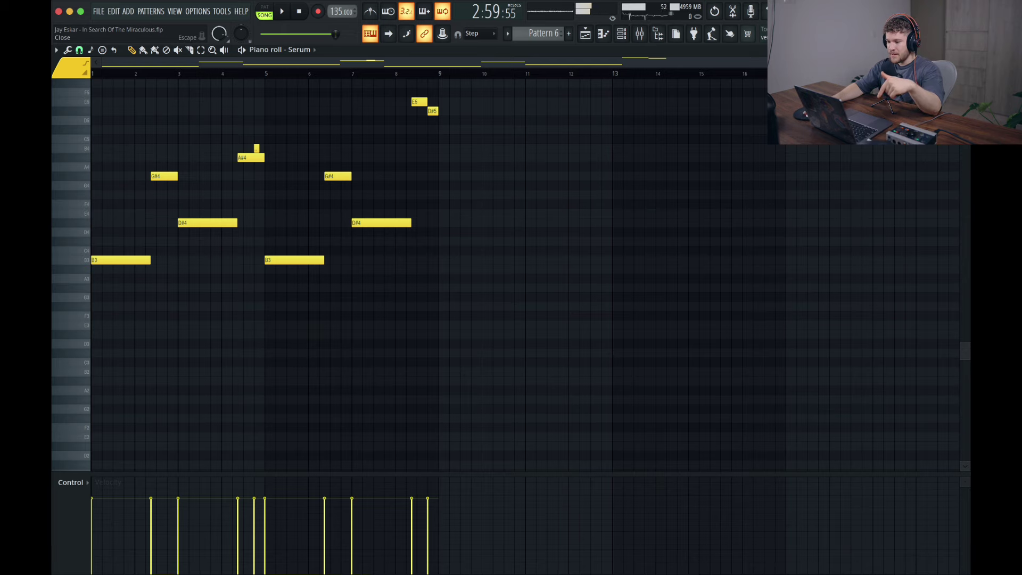
{"action": "key", "text": "Escape"}
{"action": "double_click", "coordinate": [594, 414]}
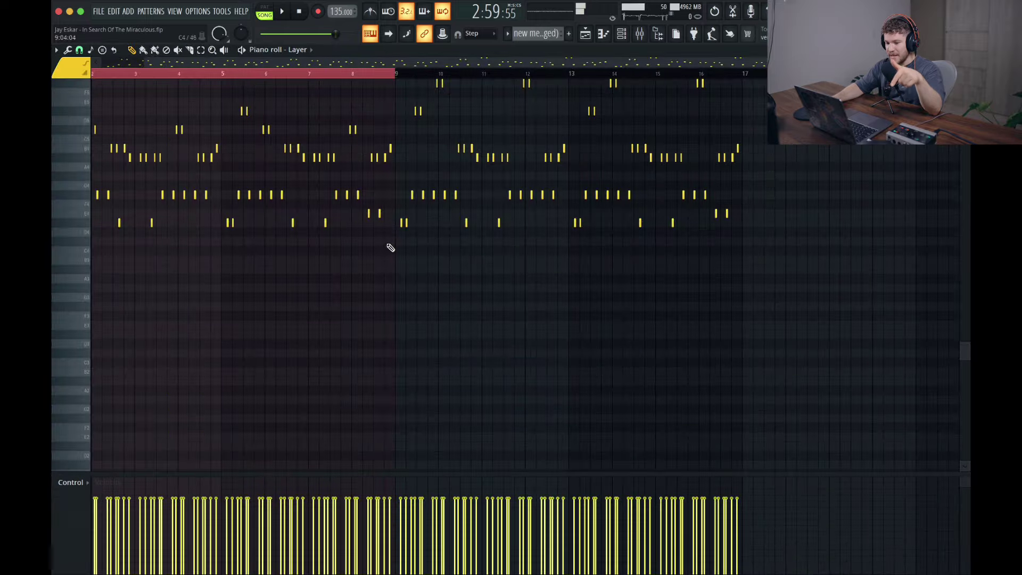
{"action": "scroll", "coordinate": [391, 248], "scroll_direction": "left", "scroll_amount": 2}
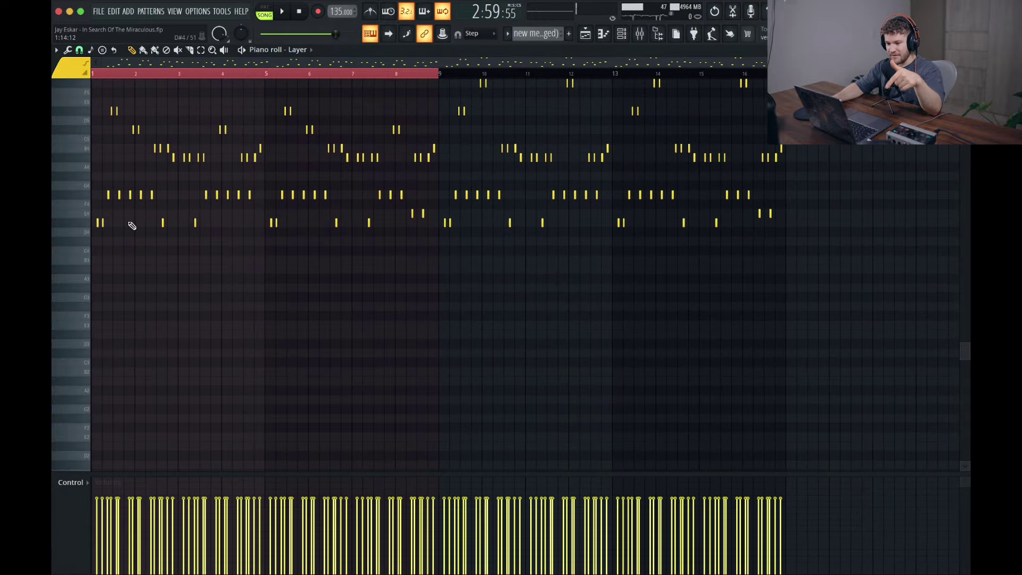
{"action": "key", "text": "Escape"}
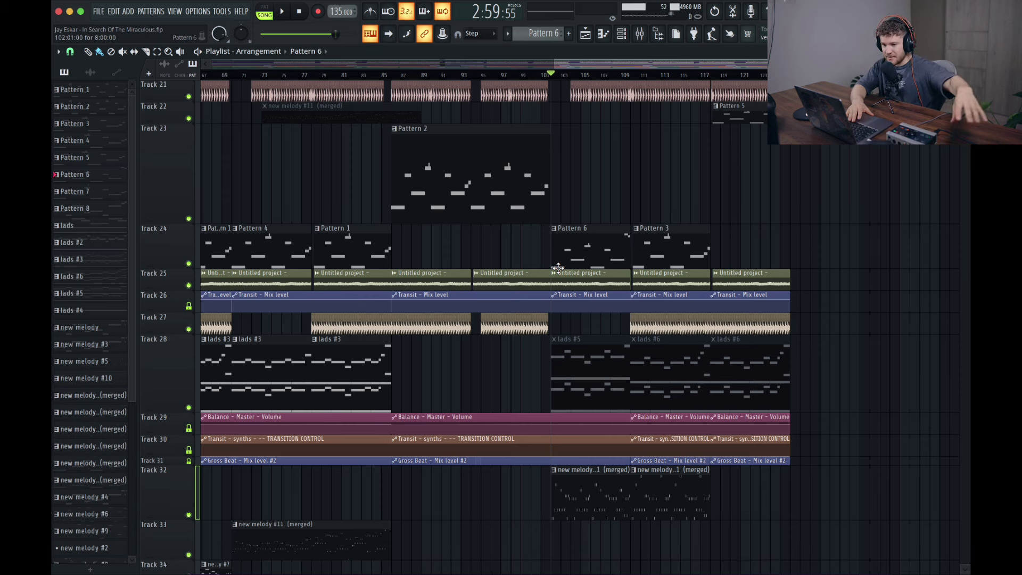
Replay the arrangement from bar 102, stop it, and view the automation and effect tracks further down the playlist.
{"action": "key", "text": "space"}
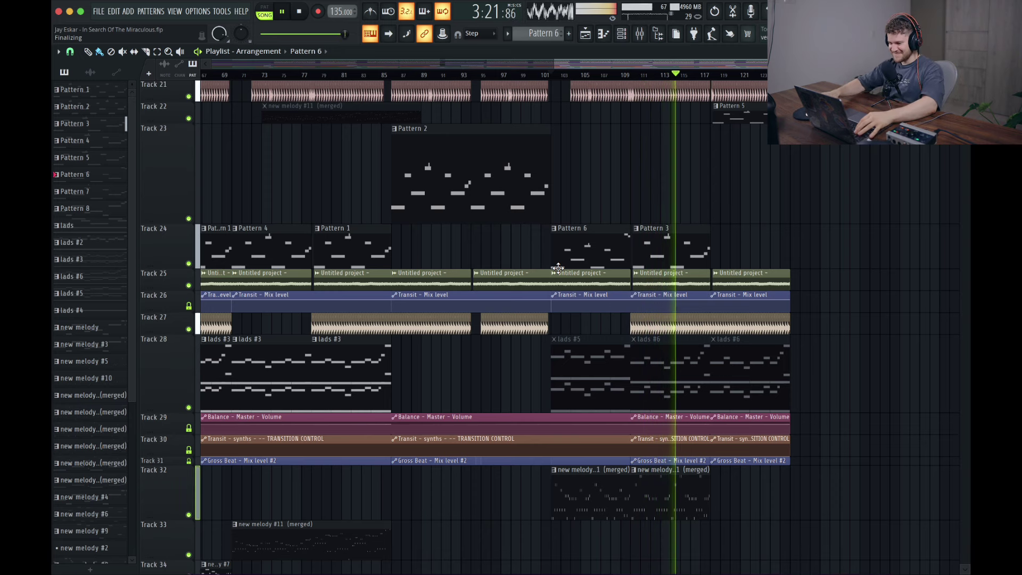
{"action": "key", "text": "space"}
{"action": "scroll", "coordinate": [630, 293], "scroll_direction": "down", "scroll_amount": 3}
{"action": "scroll", "coordinate": [639, 301], "scroll_direction": "down", "scroll_amount": 3}
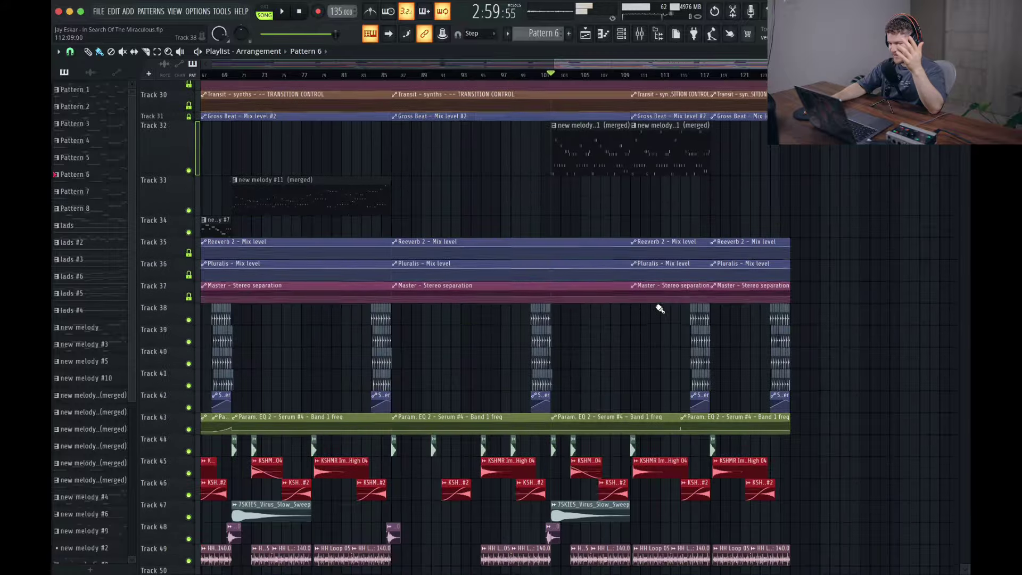
Play the arrangement's final section from bar 118 while viewing its melody and lads tracks, and stop playback.
{"action": "scroll", "coordinate": [662, 307], "scroll_direction": "up", "scroll_amount": 12}
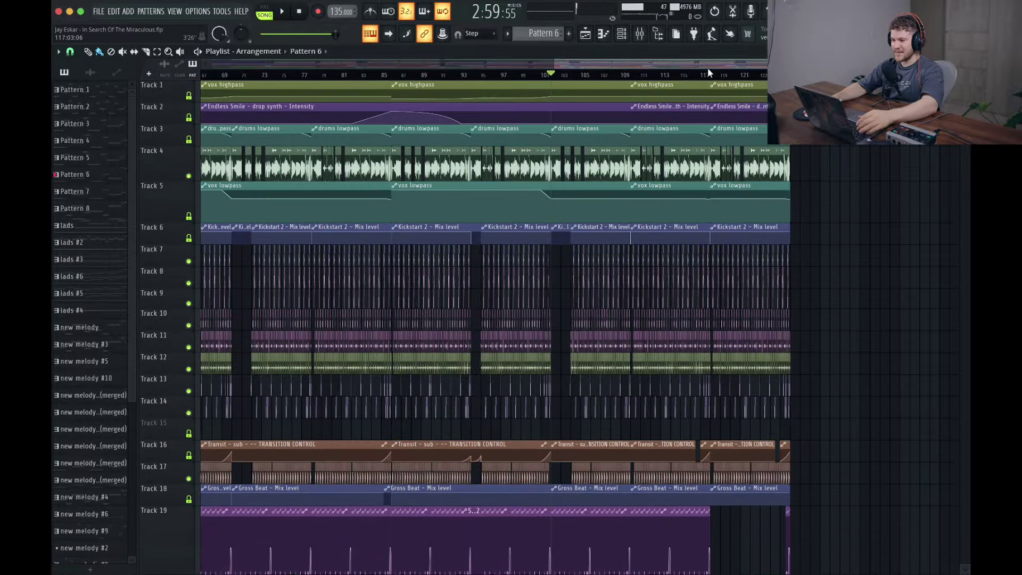
{"action": "key", "text": "space"}
{"action": "scroll", "coordinate": [717, 338], "scroll_direction": "down", "scroll_amount": 10}
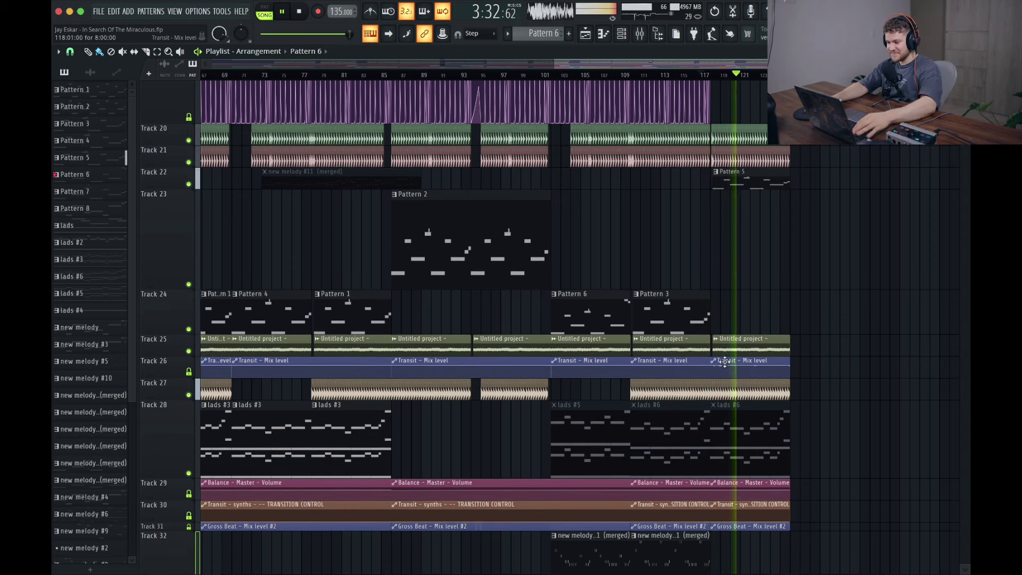
{"action": "key", "text": "space"}
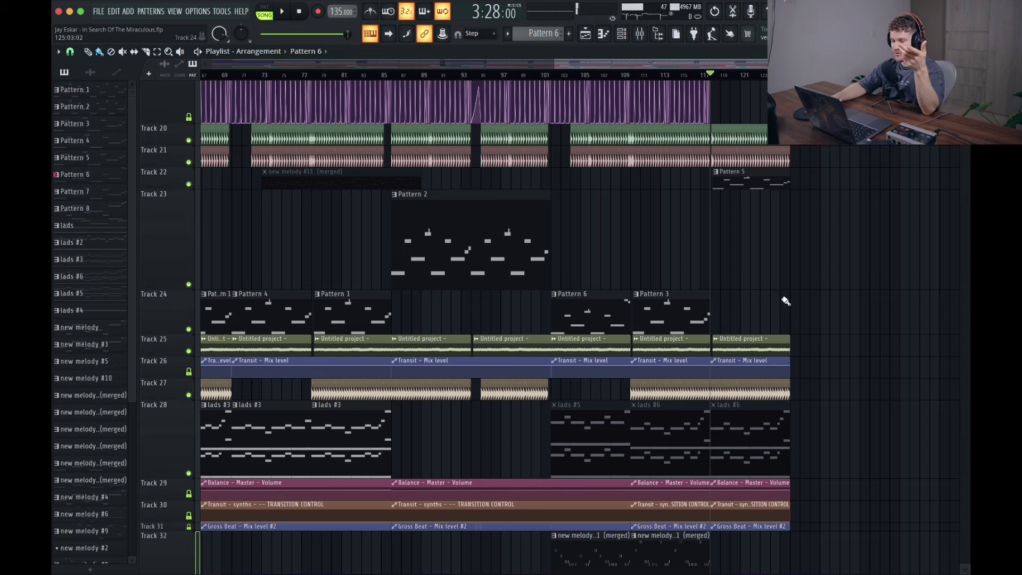
Replay the ending from bar 118 with the automation, riser and FX tracks further down the playlist in view.
{"action": "scroll", "coordinate": [825, 278], "scroll_direction": "down", "scroll_amount": 5}
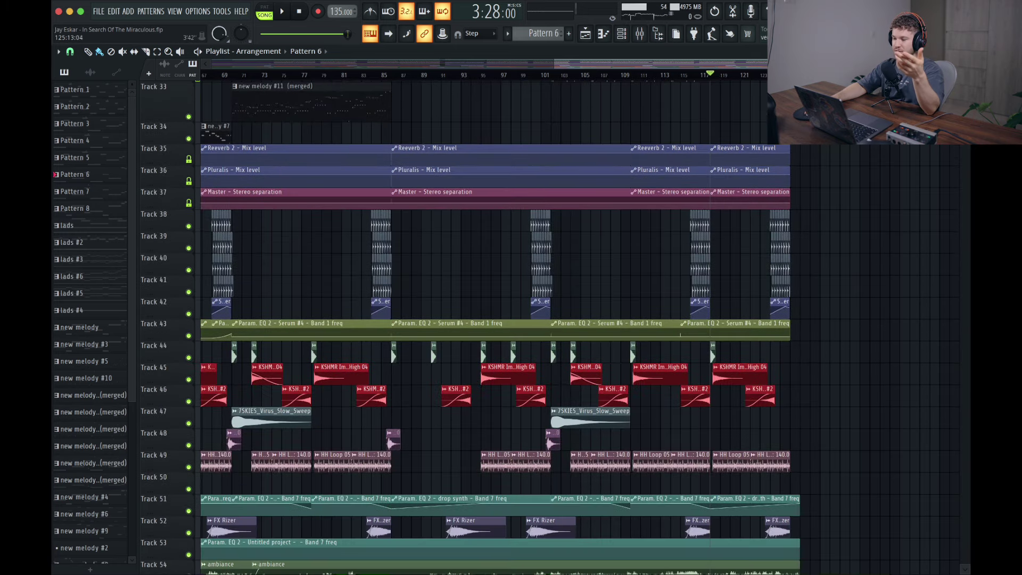
{"action": "key", "text": "space"}
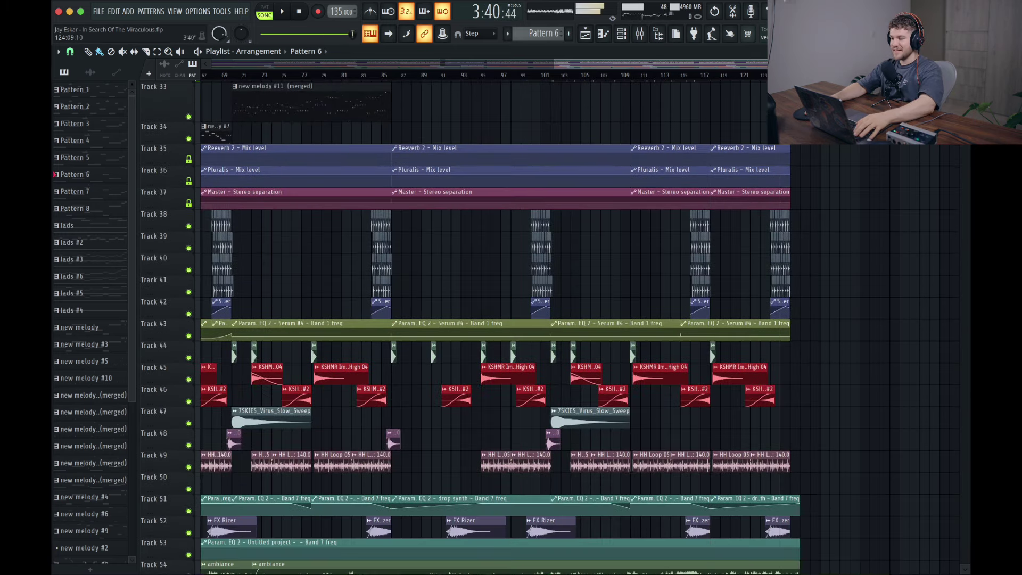
{"action": "key", "text": "space"}
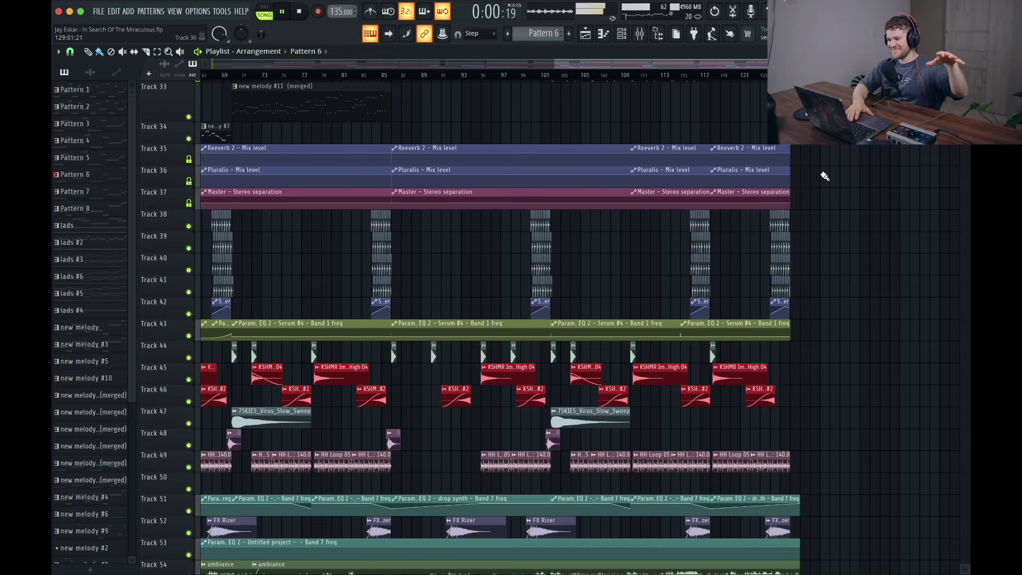
Open the mixer's Master track and inspect The God Particle's amount and limiter settings, closing the plugin when done.
{"action": "left_click", "coordinate": [640, 35]}
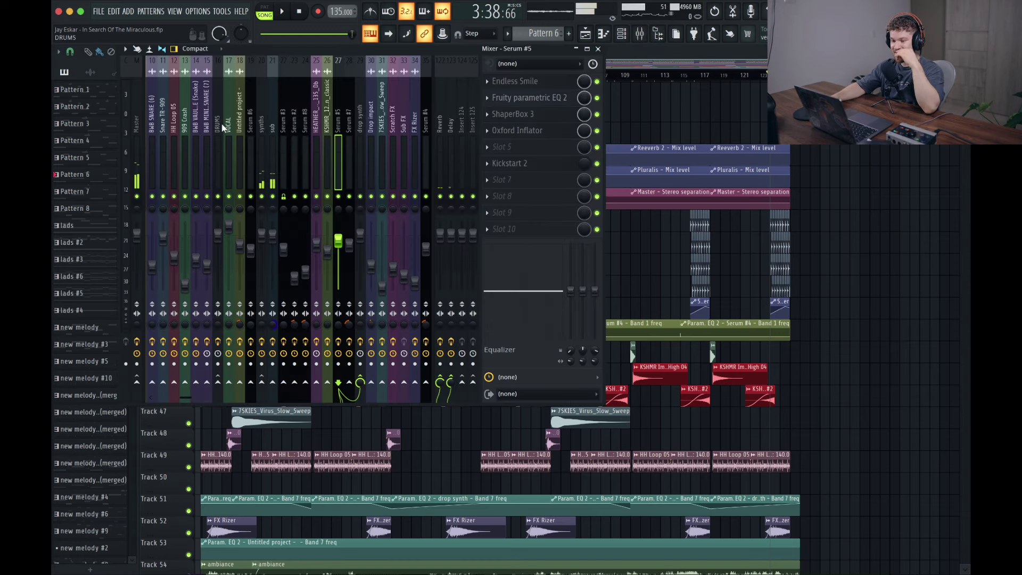
{"action": "left_click", "coordinate": [138, 109]}
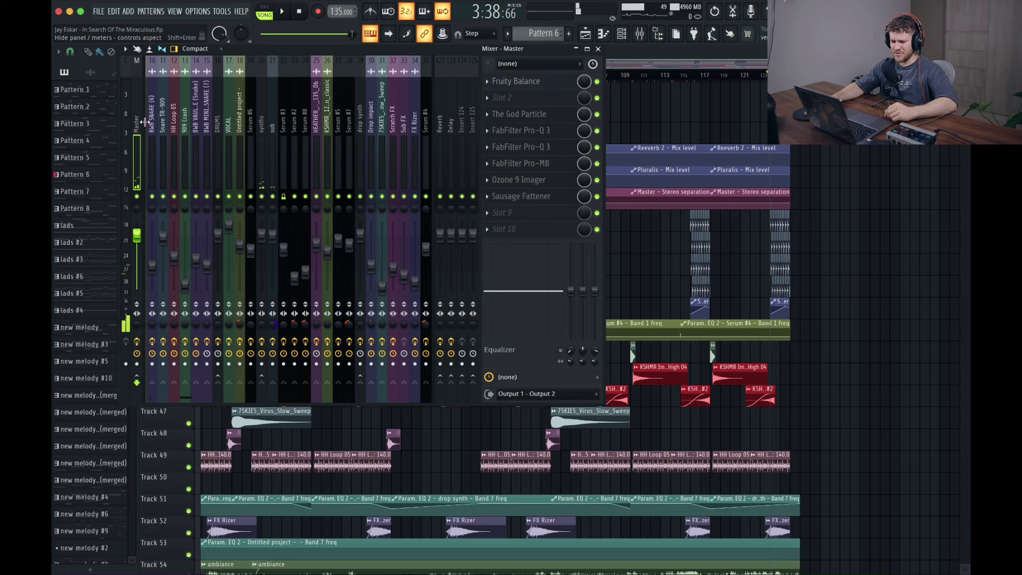
{"action": "left_click", "coordinate": [545, 114]}
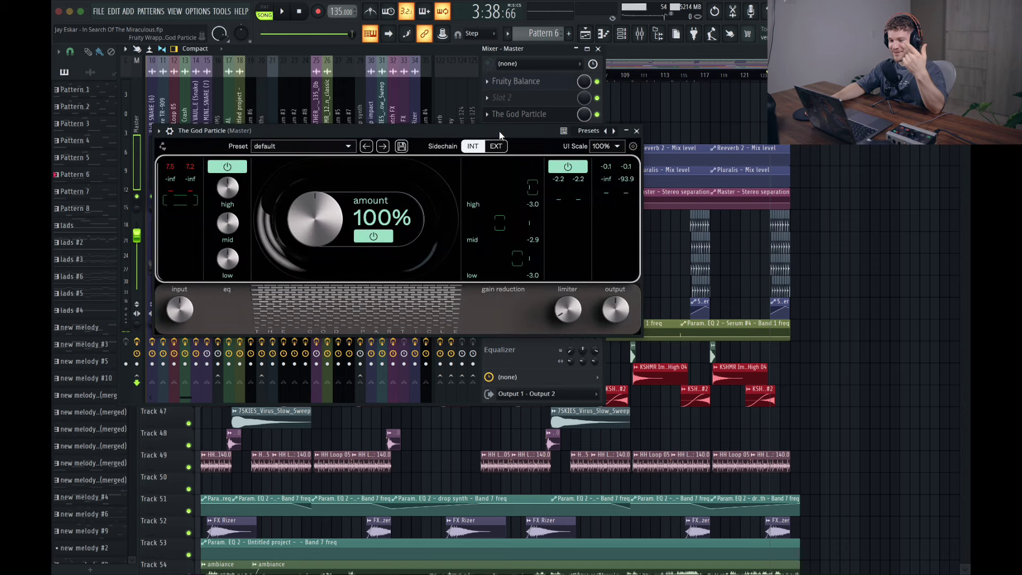
{"action": "left_click_drag", "start_coordinate": [499, 130], "coordinate": [549, 122]}
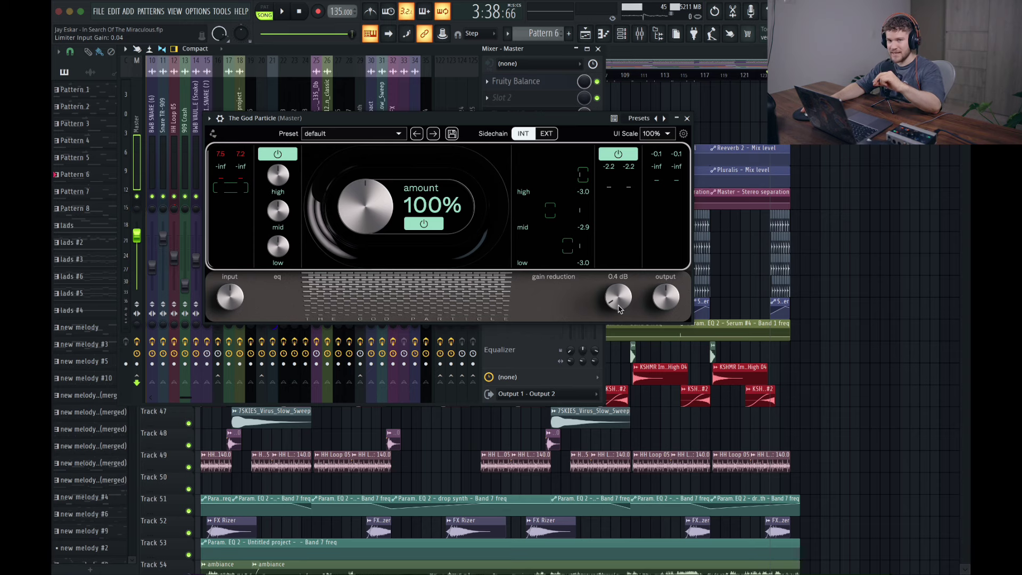
{"action": "left_click", "coordinate": [687, 118]}
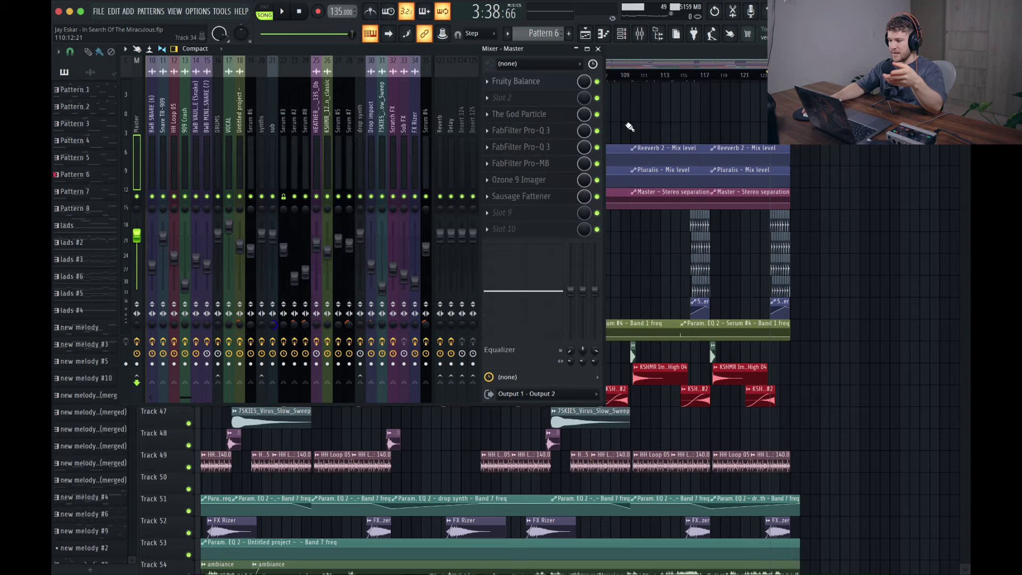
Inspect the filter curves and the high side boost band in the Master's two FabFilter Pro-Q 3 equalizers.
{"action": "left_click", "coordinate": [544, 130]}
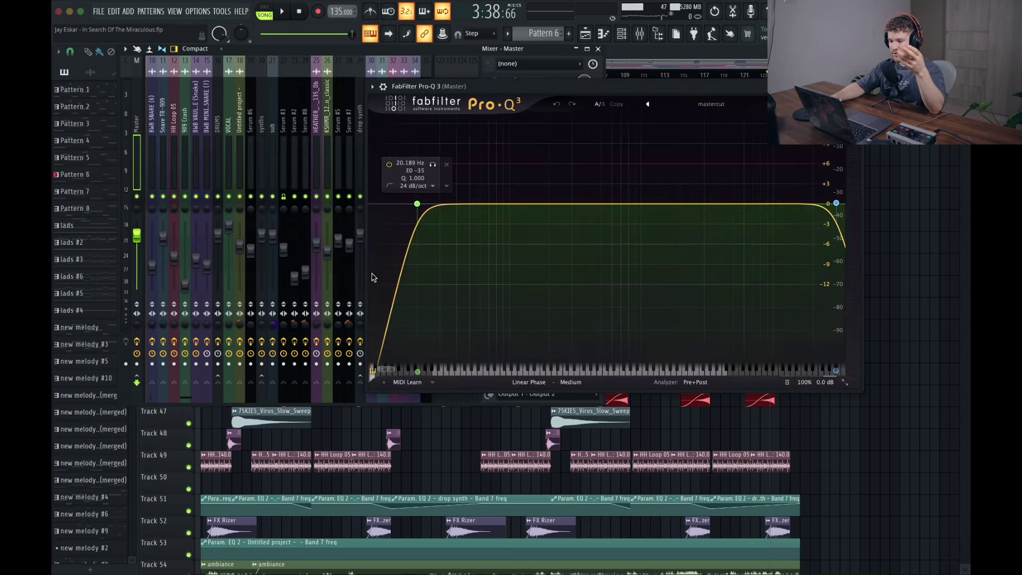
{"action": "left_click", "coordinate": [864, 86]}
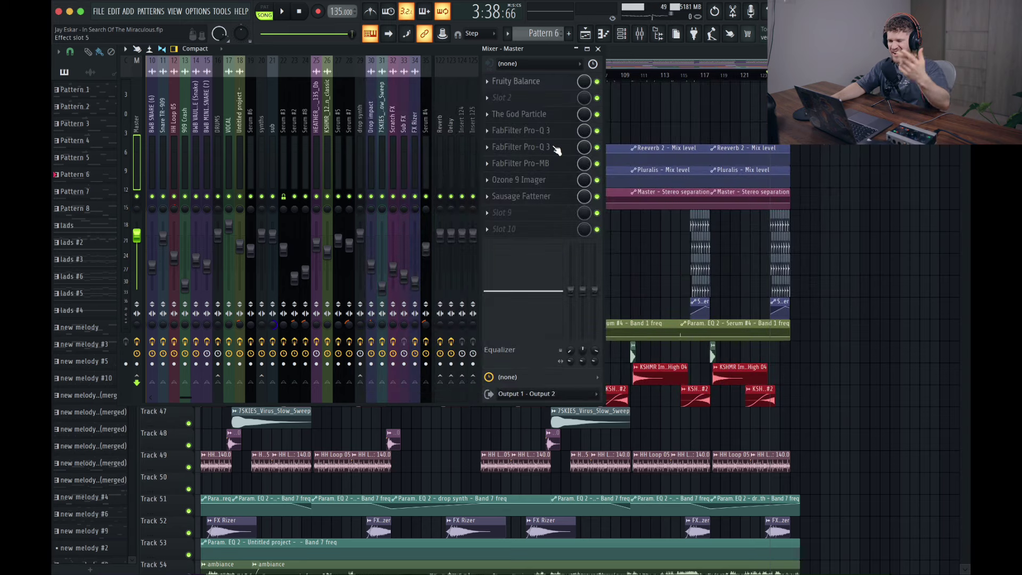
{"action": "left_click", "coordinate": [552, 146]}
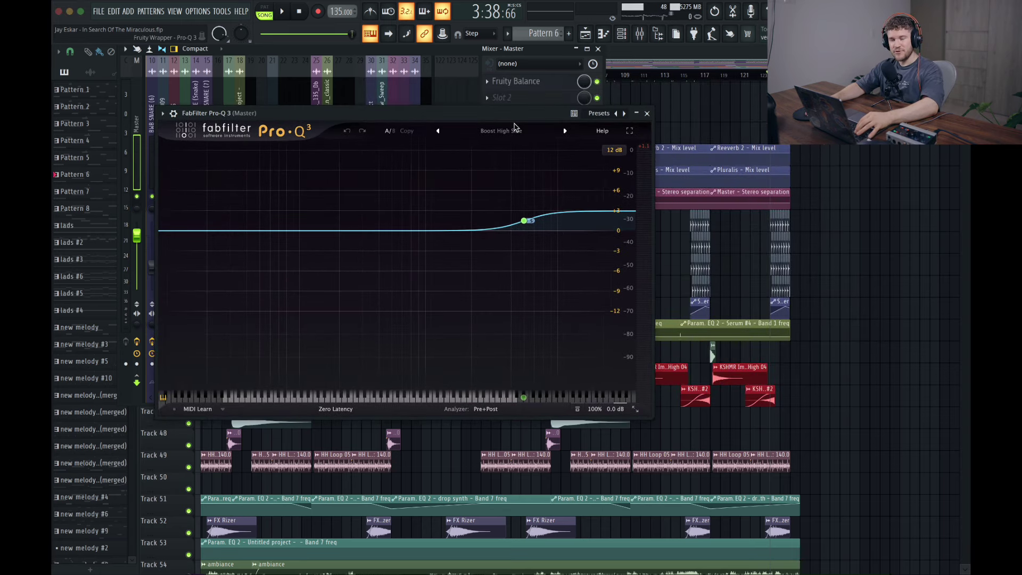
{"action": "mouse_move", "coordinate": [526, 221]}
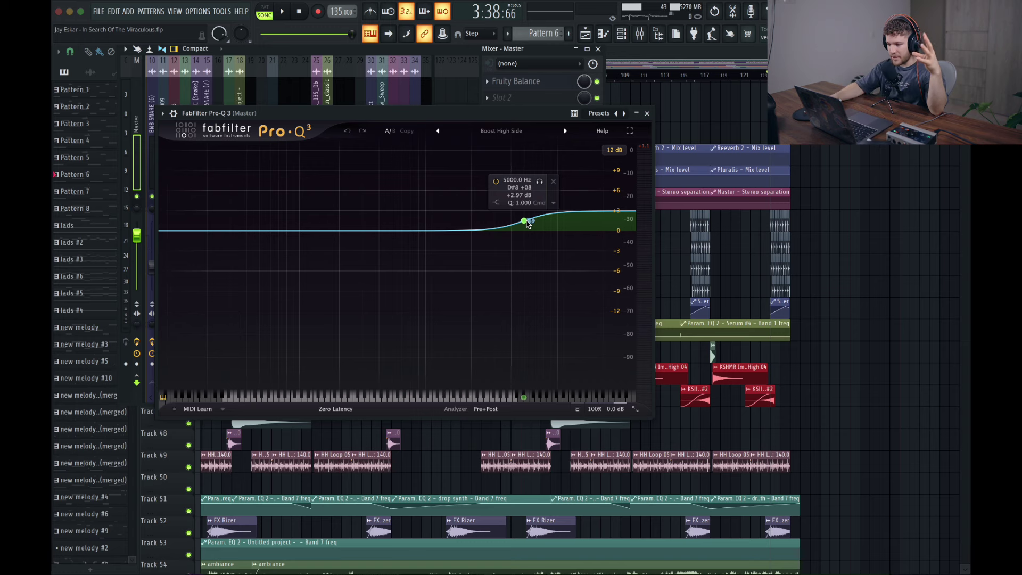
{"action": "left_click", "coordinate": [647, 114]}
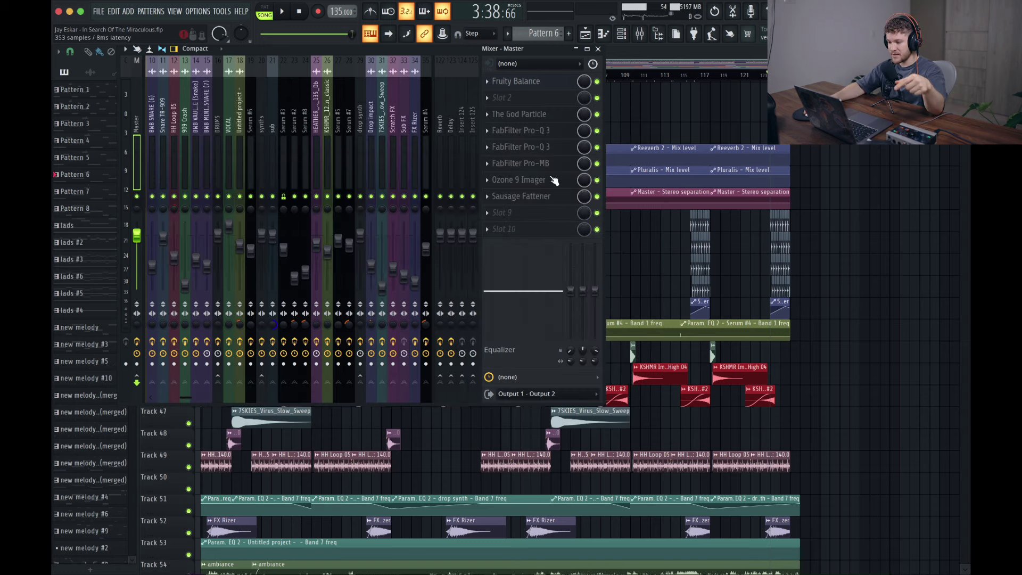
Inspect the expanding mid band in the Master's FabFilter Pro-MB while playing the track, and close the plugin.
{"action": "left_click", "coordinate": [519, 163]}
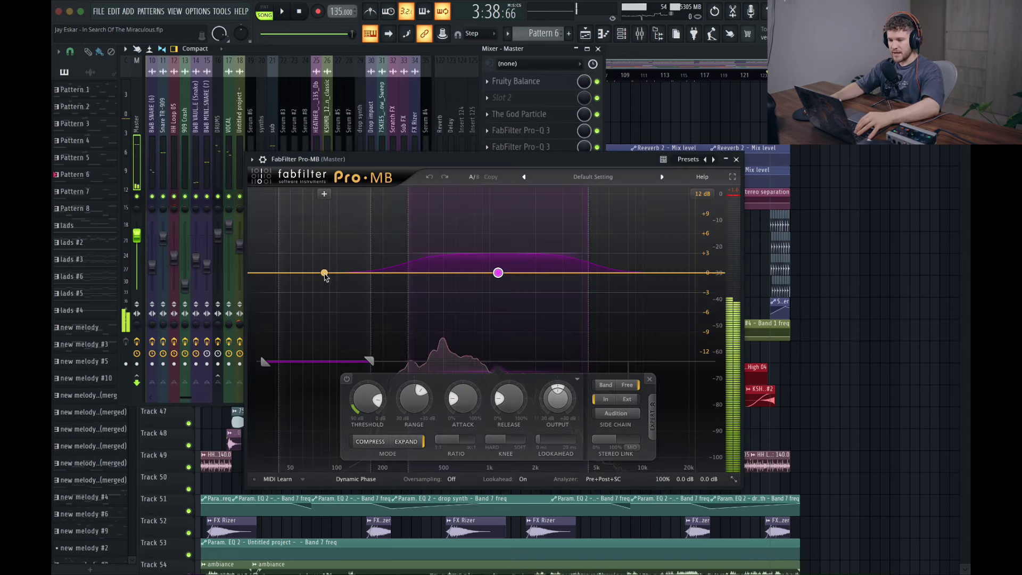
{"action": "mouse_move", "coordinate": [493, 285]}
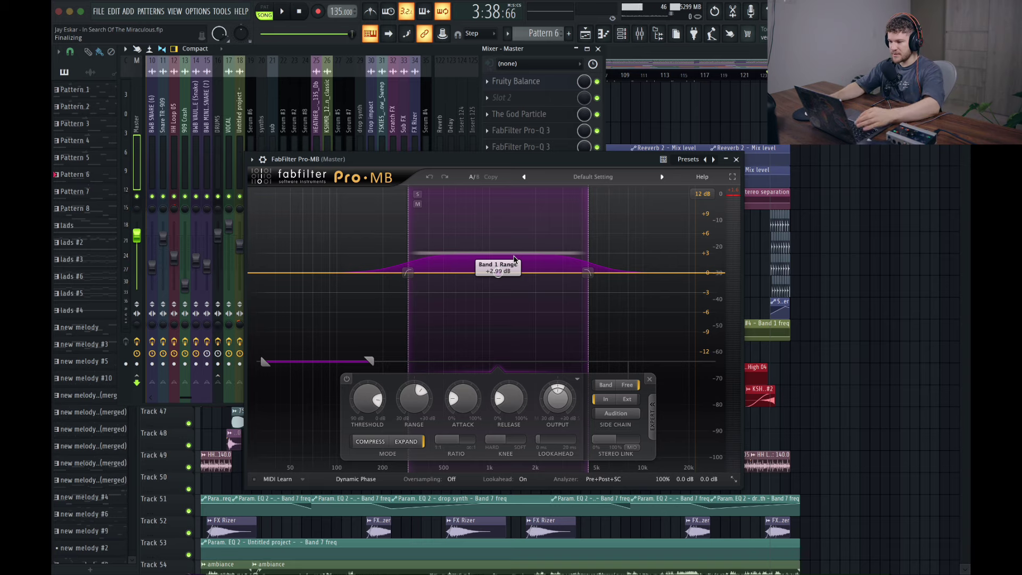
{"action": "key", "text": "space"}
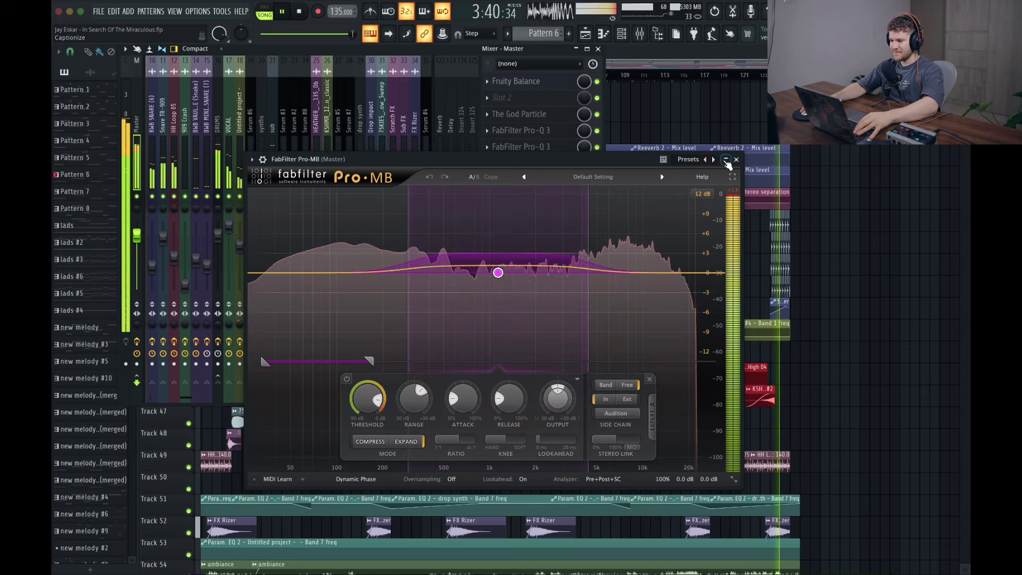
{"action": "left_click", "coordinate": [736, 159]}
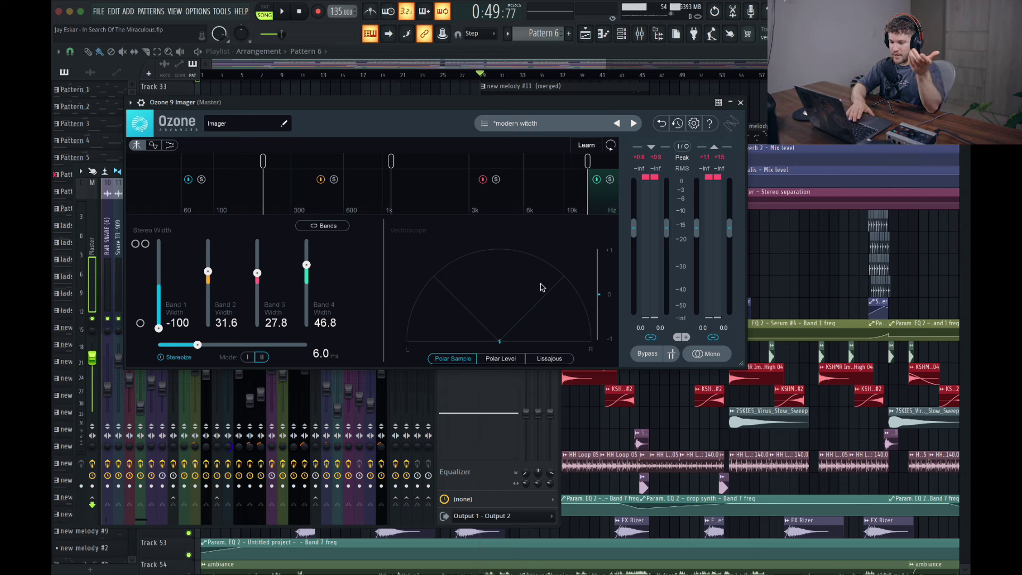
Play the track through the Master's Ozone 9 Imager to check its stereo field, then close the plugin and stop playback.
{"action": "key", "text": "space"}
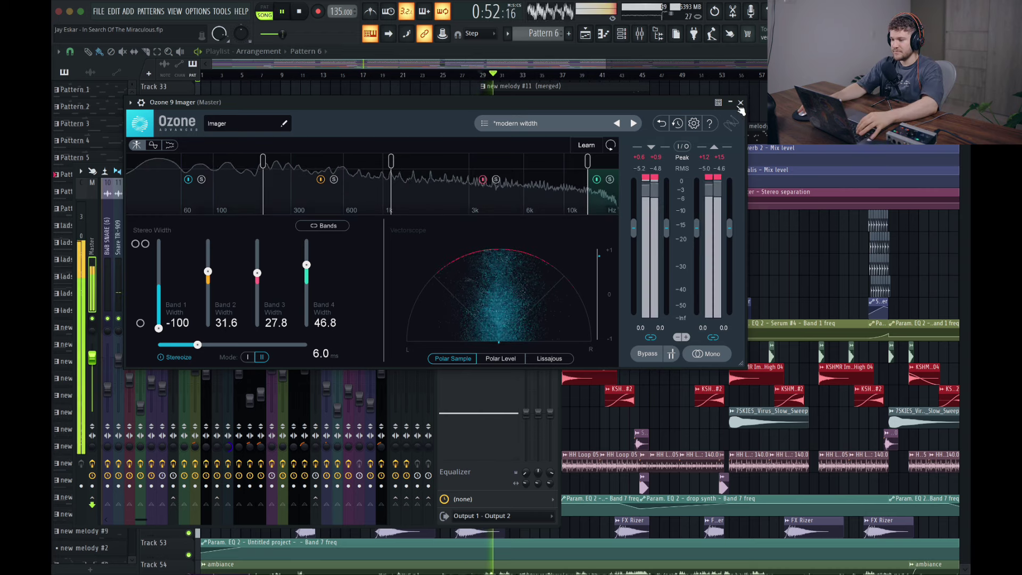
{"action": "key", "text": "space"}
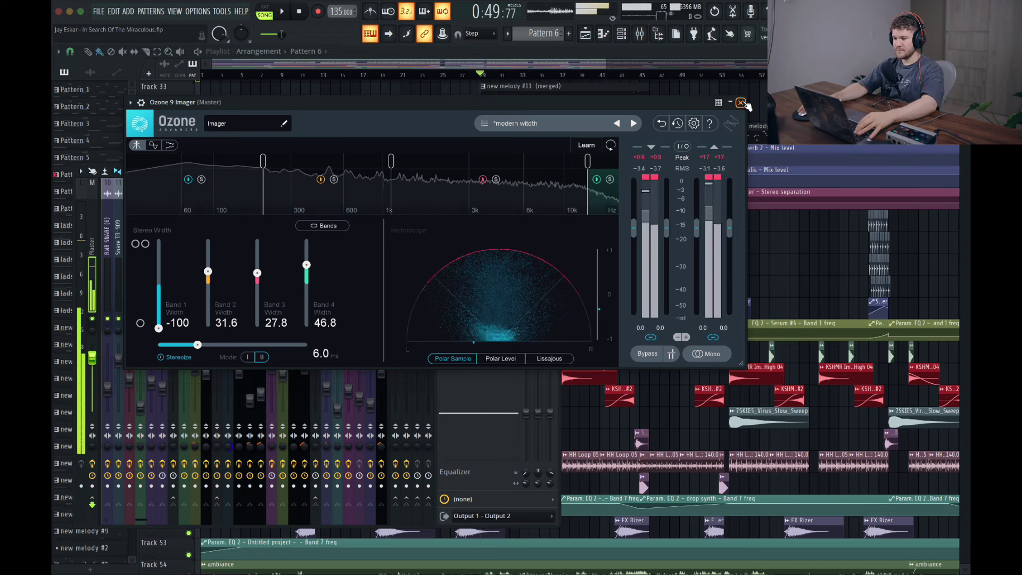
{"action": "key", "text": "space"}
{"action": "left_click", "coordinate": [741, 102]}
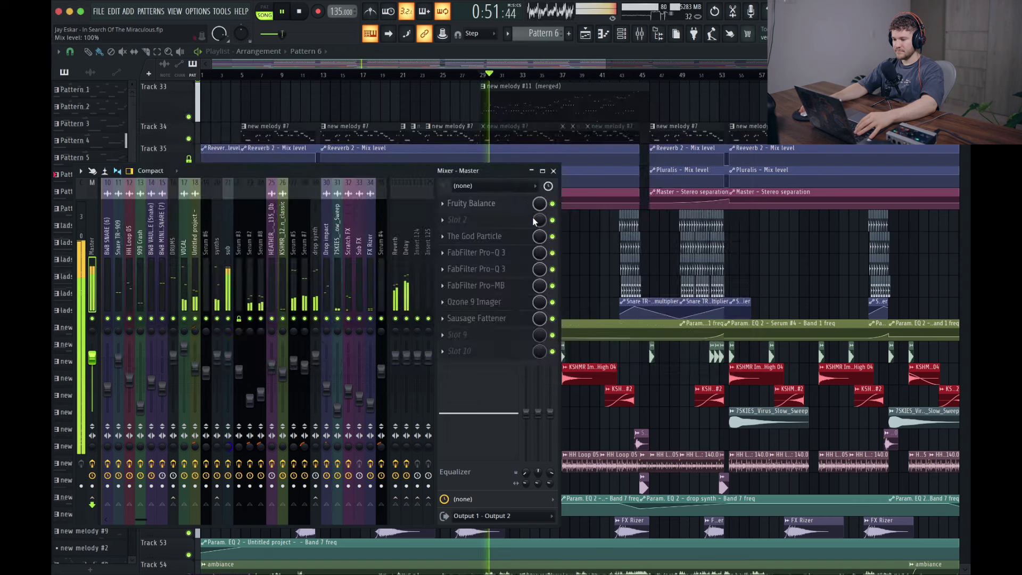
{"action": "key", "text": "space"}
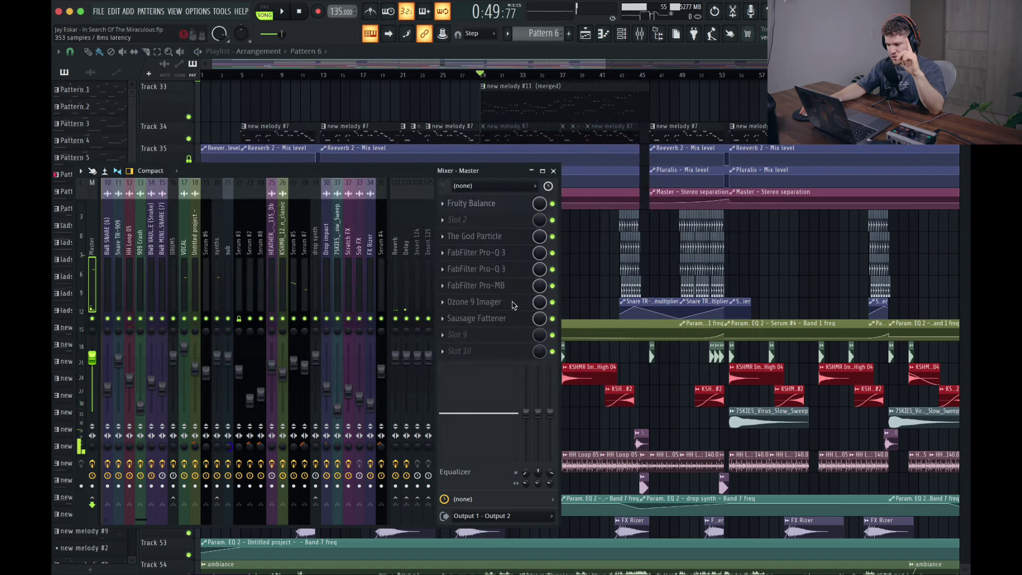
Compare the track with Ozone 9 Imager bypassed and active, briefly check mono, then close the plugin and stop playback.
{"action": "left_click", "coordinate": [516, 303]}
{"action": "left_click", "coordinate": [647, 353]}
{"action": "key", "text": "space"}
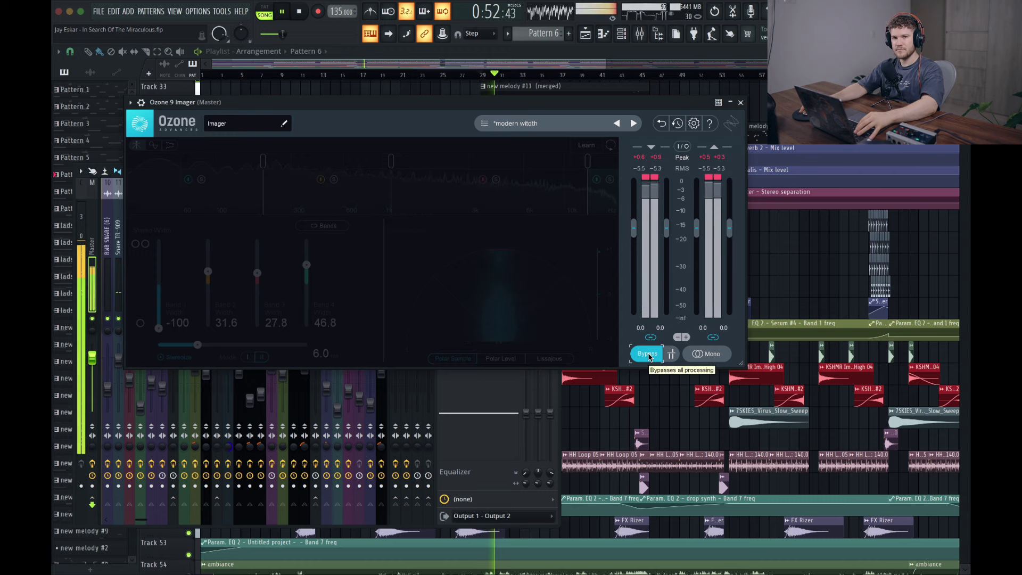
{"action": "left_click", "coordinate": [648, 353]}
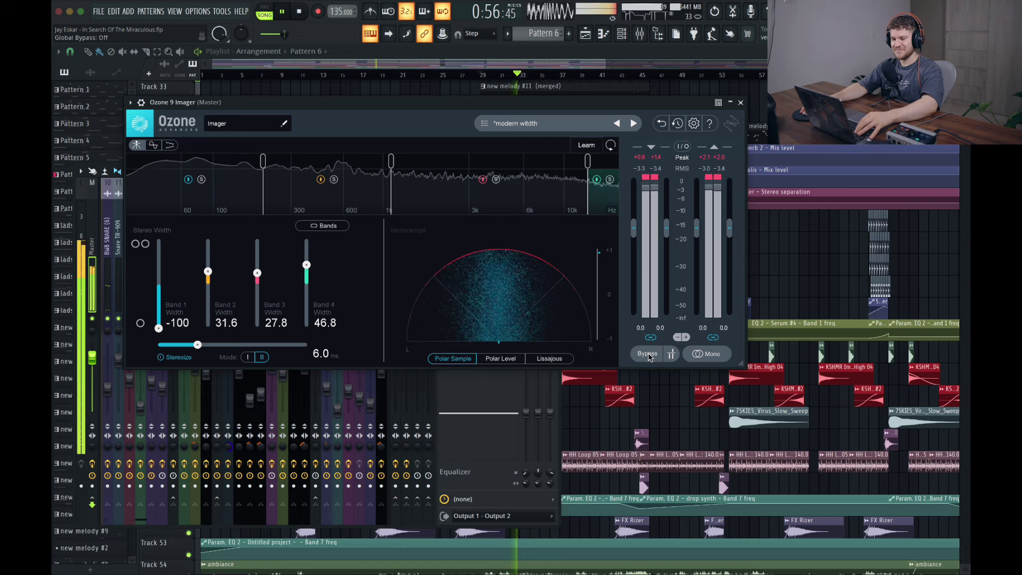
{"action": "left_click", "coordinate": [647, 354]}
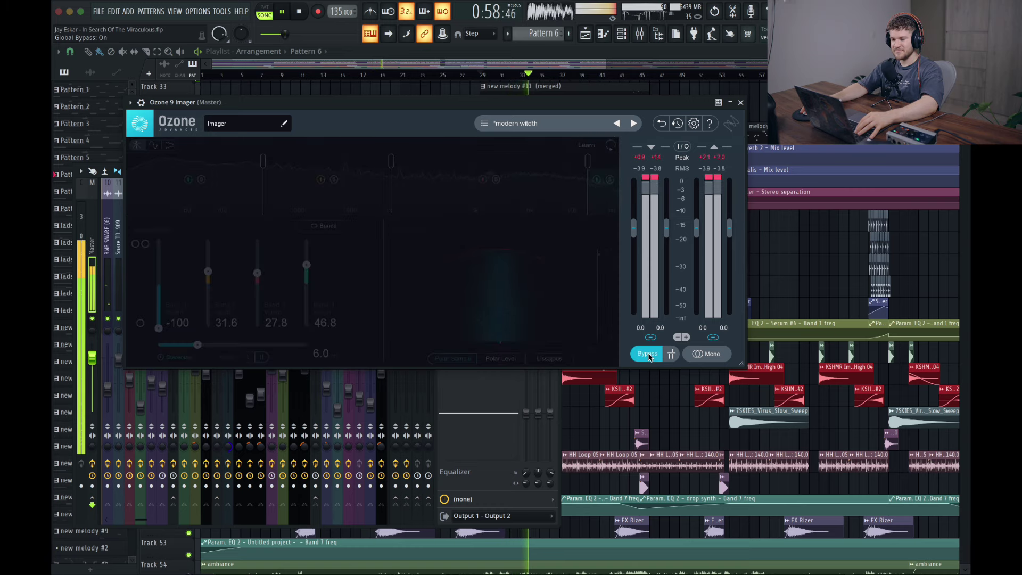
{"action": "left_click", "coordinate": [648, 354]}
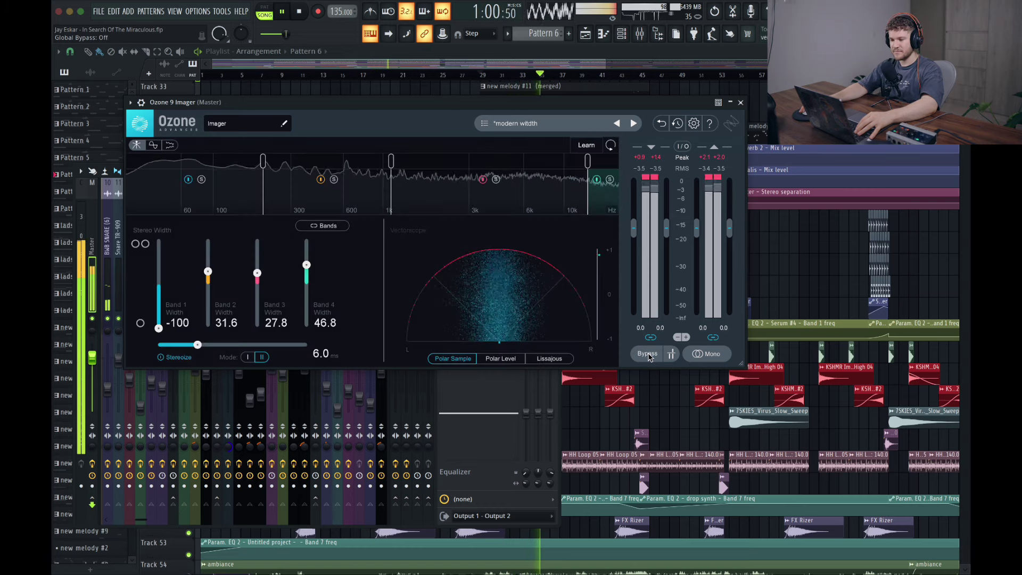
{"action": "left_click", "coordinate": [704, 354]}
{"action": "left_click", "coordinate": [704, 355]}
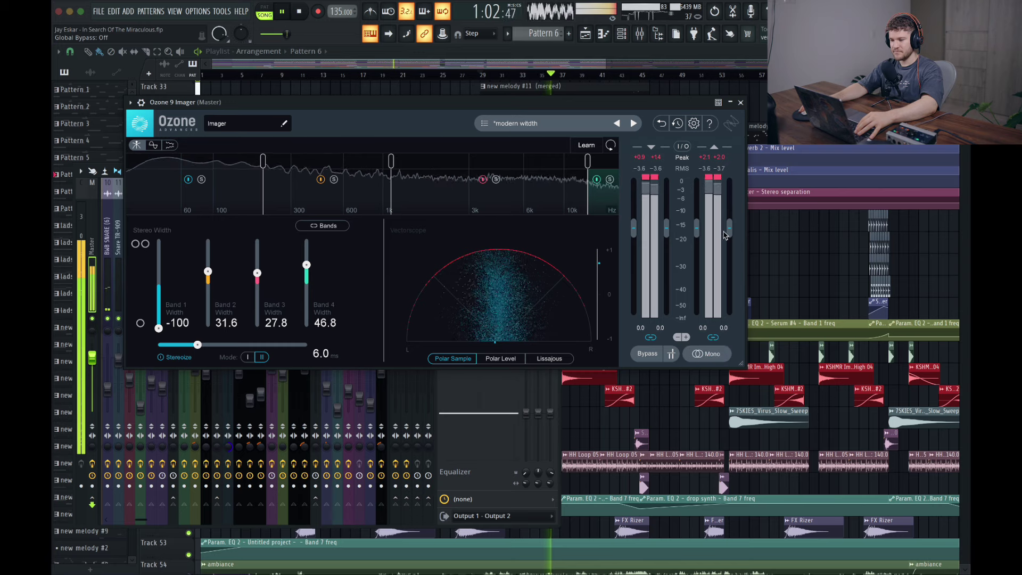
{"action": "left_click", "coordinate": [740, 102]}
{"action": "key", "text": "space"}
View the Master's Sausage Fattener and recheck The God Particle's settings, closing both plugins.
{"action": "left_click", "coordinate": [495, 318]}
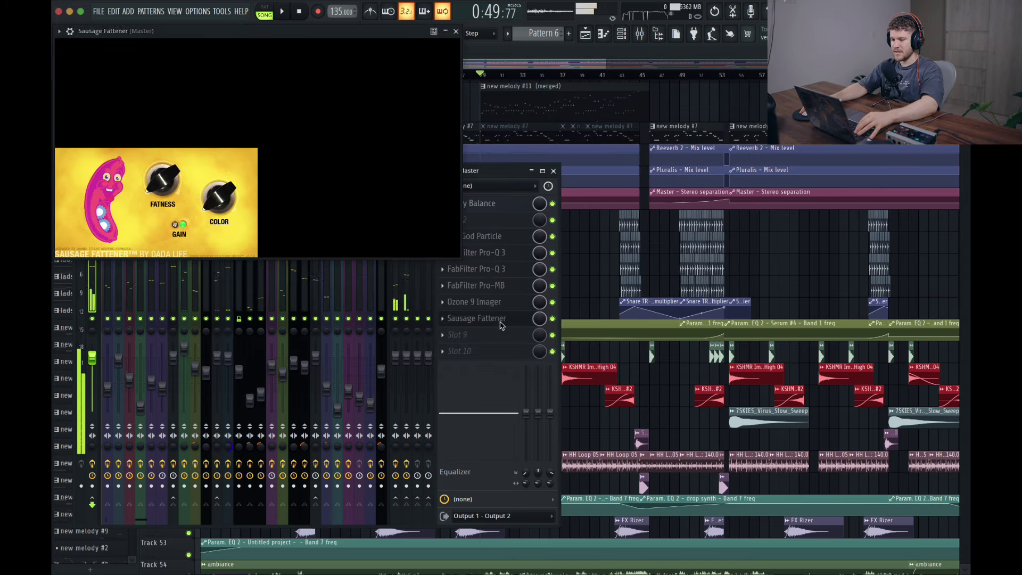
{"action": "left_click", "coordinate": [495, 318]}
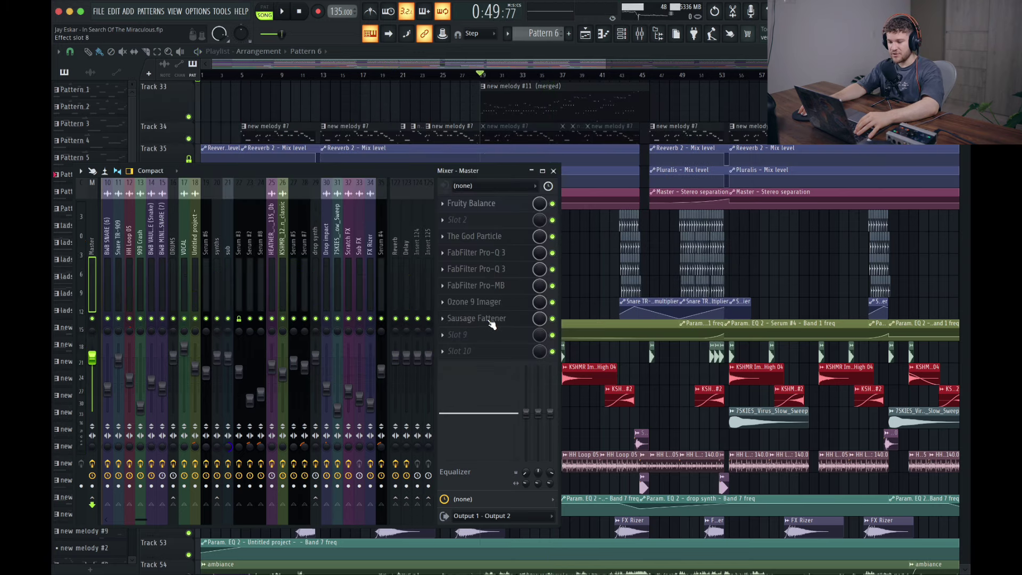
{"action": "left_click", "coordinate": [491, 237]}
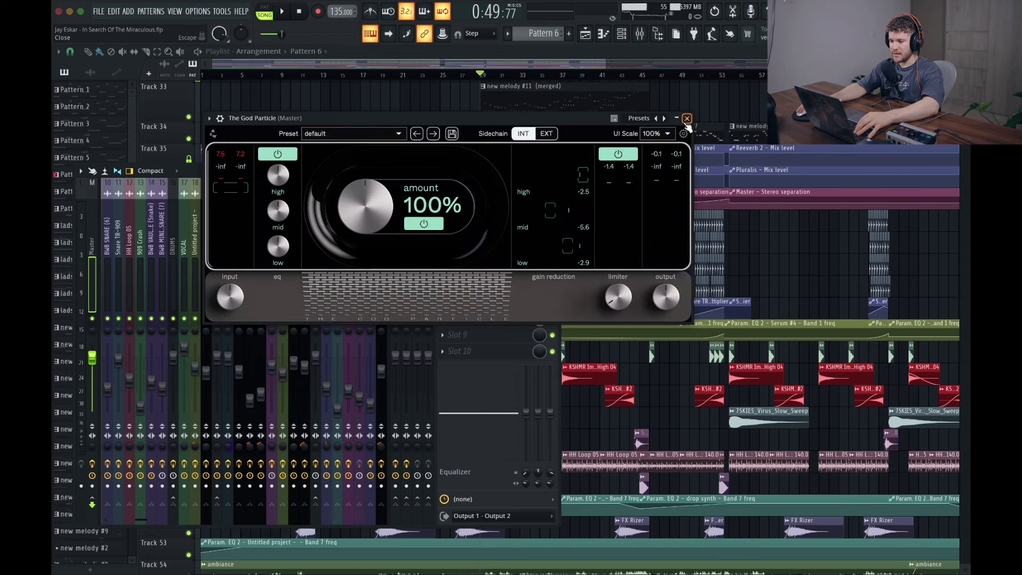
{"action": "left_click", "coordinate": [687, 120]}
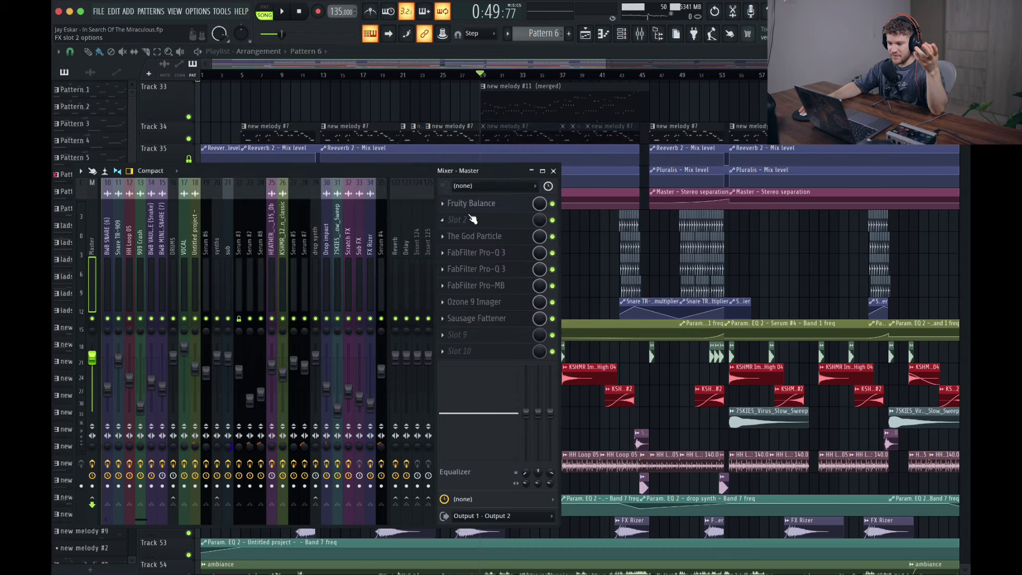
View the Master's Fruity Balance volume and the options of its stereo separation knob, dismissing them without a change.
{"action": "left_click", "coordinate": [483, 204]}
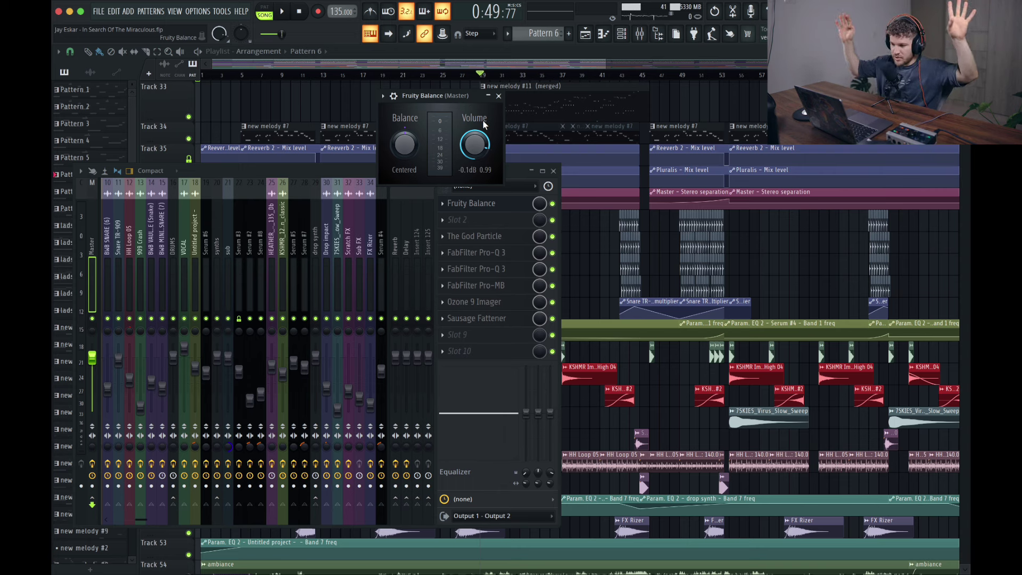
{"action": "left_click", "coordinate": [95, 446]}
{"action": "right_click", "coordinate": [94, 446]}
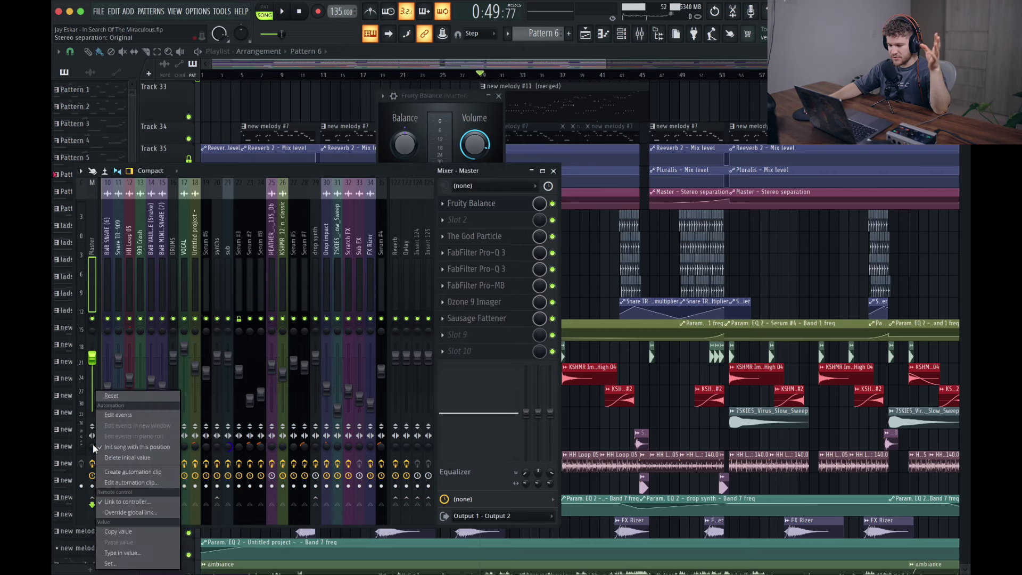
{"action": "left_click", "coordinate": [92, 450]}
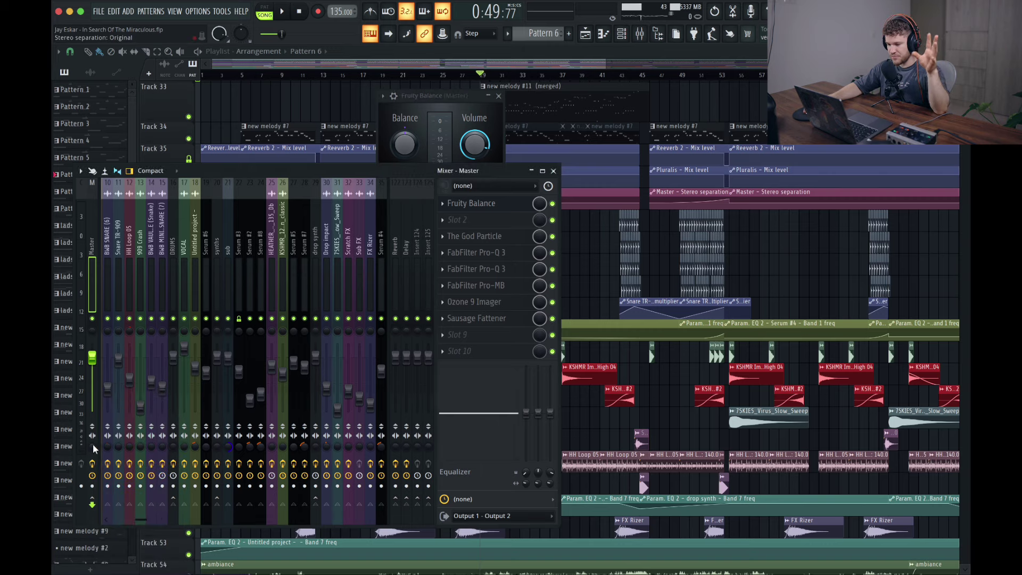